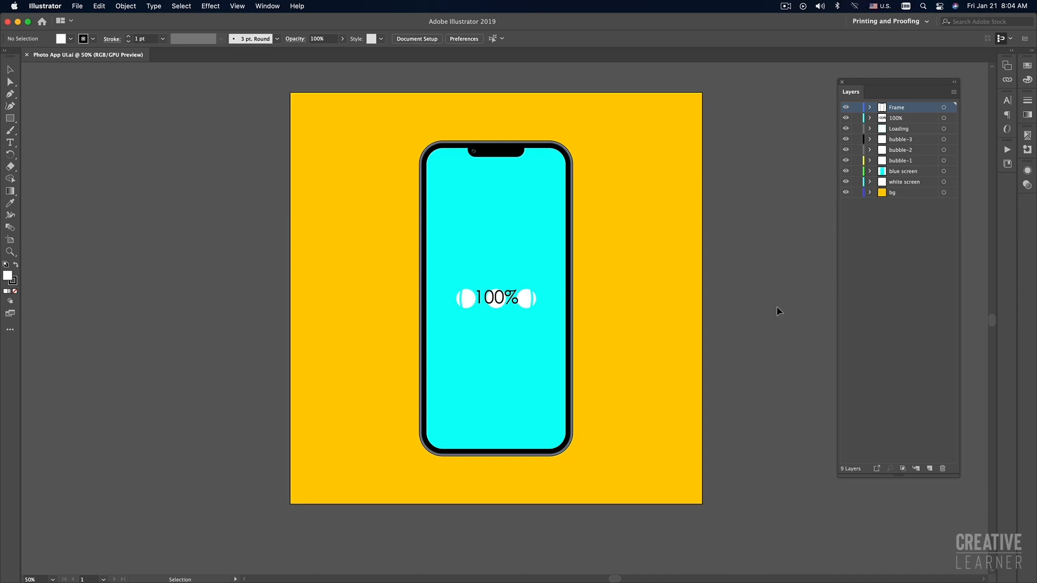
Step: Make the phone frame's outer outline a compound path and deselect it
left_click(573, 163)
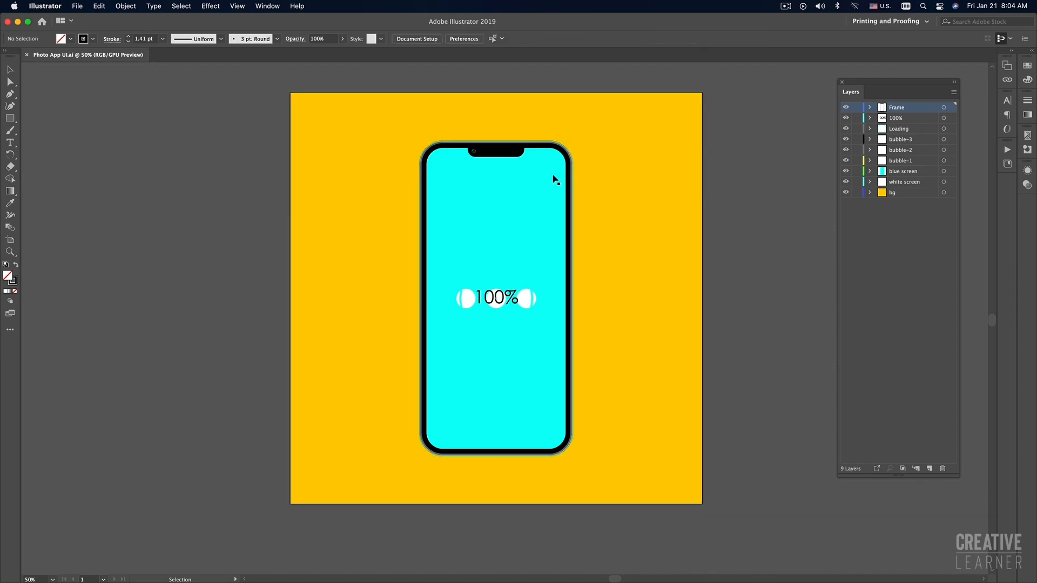
left_click(123, 6)
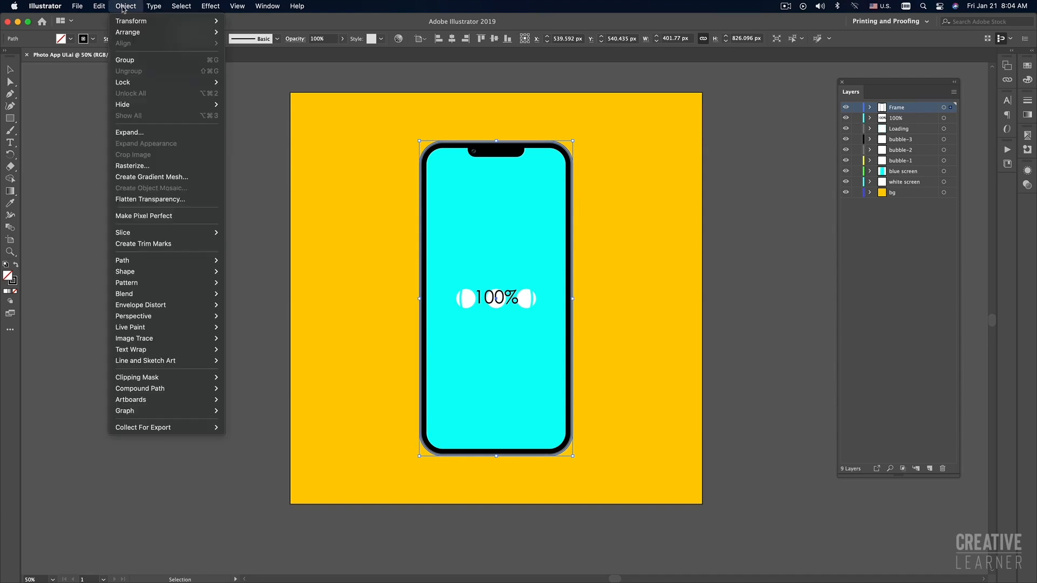
left_click(75, 155)
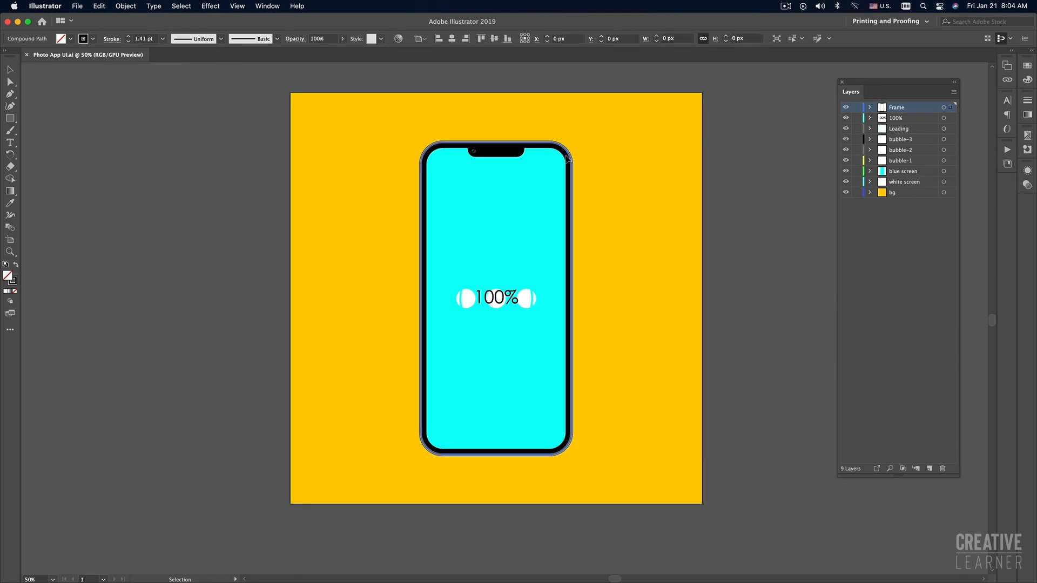
key("super+8")
left_click(704, 250)
key("a")
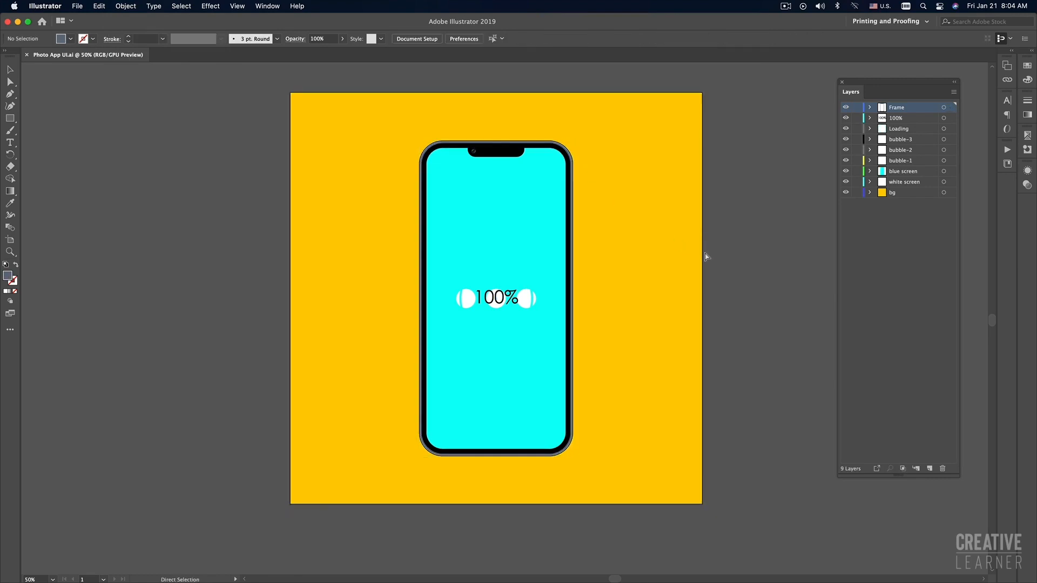
Step: Inspect the artwork in Outline view, return to the preview, and check the phone frame and blue screen shapes
key("super+y")
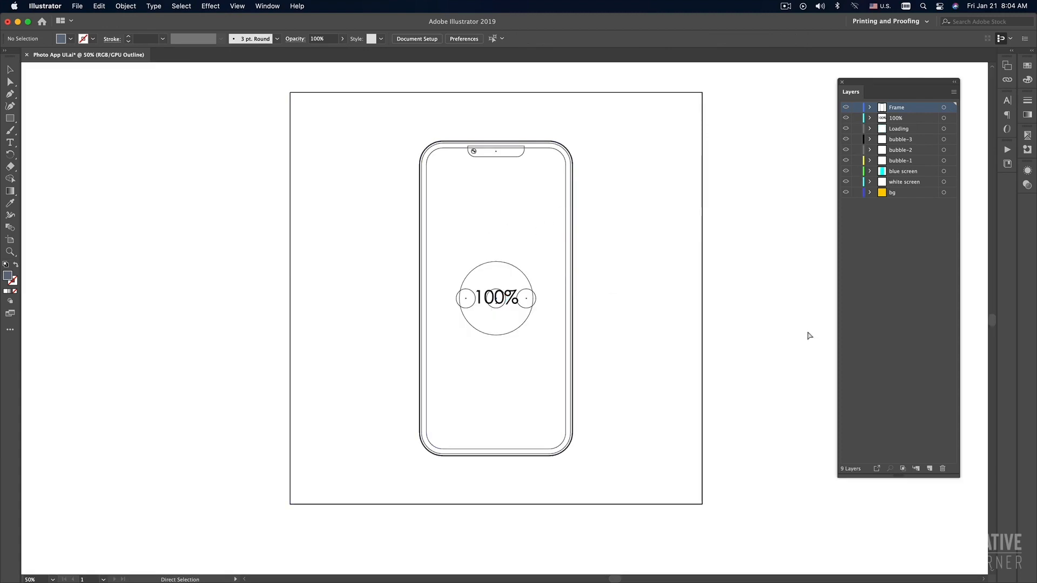
key("super+y")
key("v")
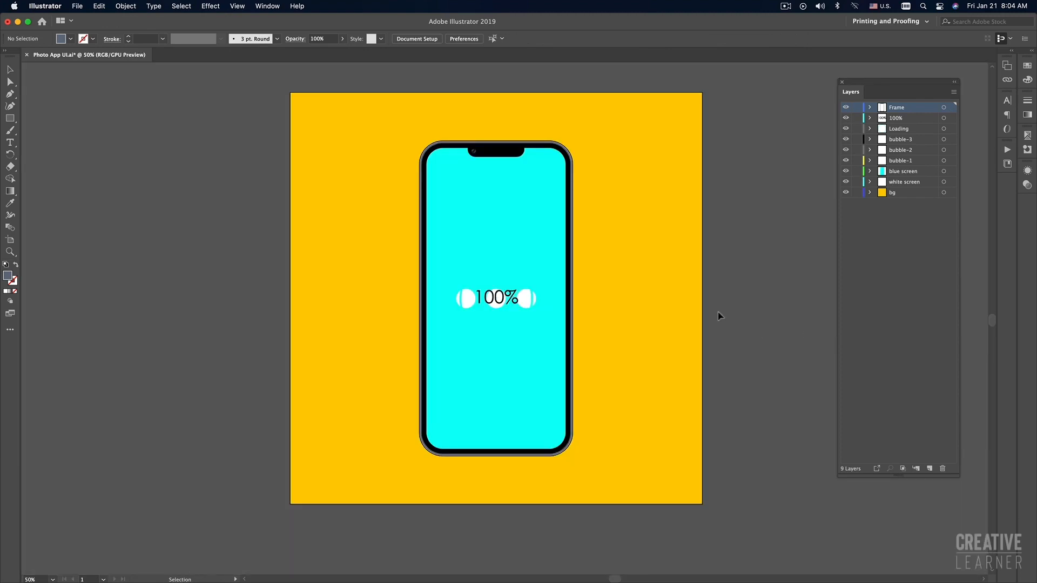
left_click(570, 213)
left_click(772, 281)
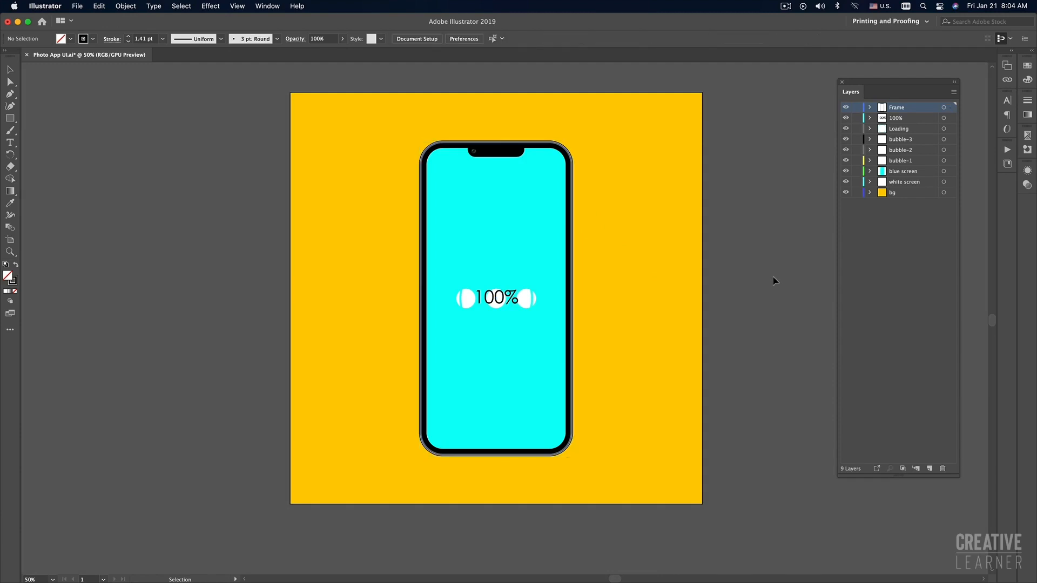
left_click(509, 224)
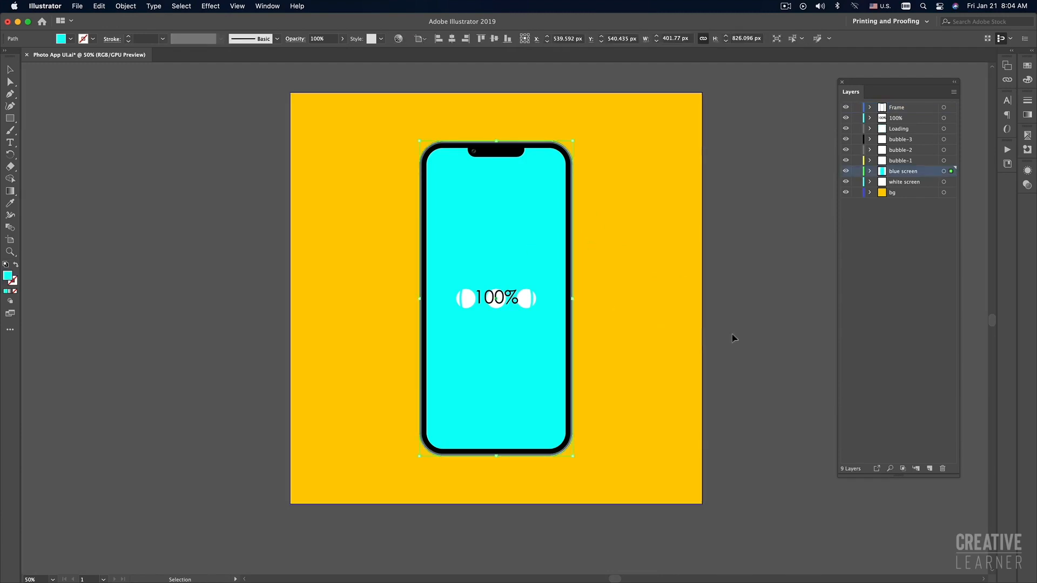
left_click(742, 311)
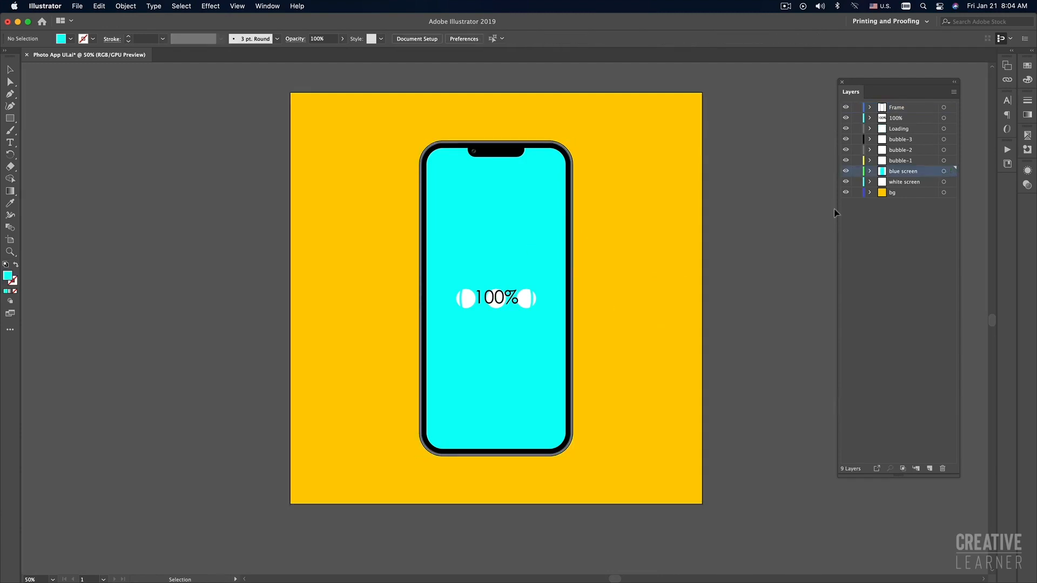
Step: Hide every layer above bg and show only the Frame layer again, making it the active layer
left_click_drag(845, 106, 846, 184)
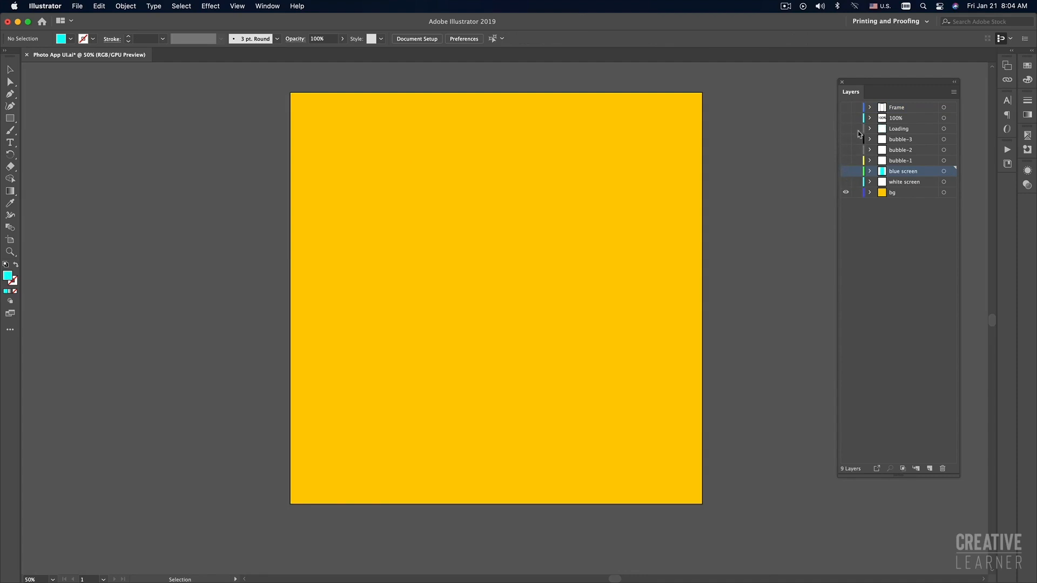
left_click(846, 108)
left_click(895, 111)
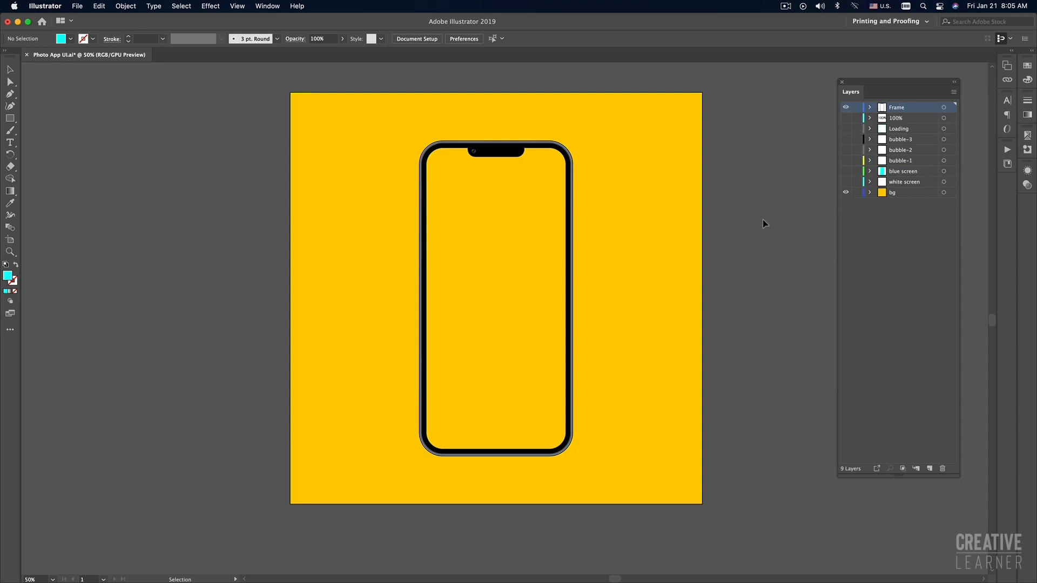
Step: Show the white screen, Loading and 100% layers to review the loading screen
left_click(845, 182)
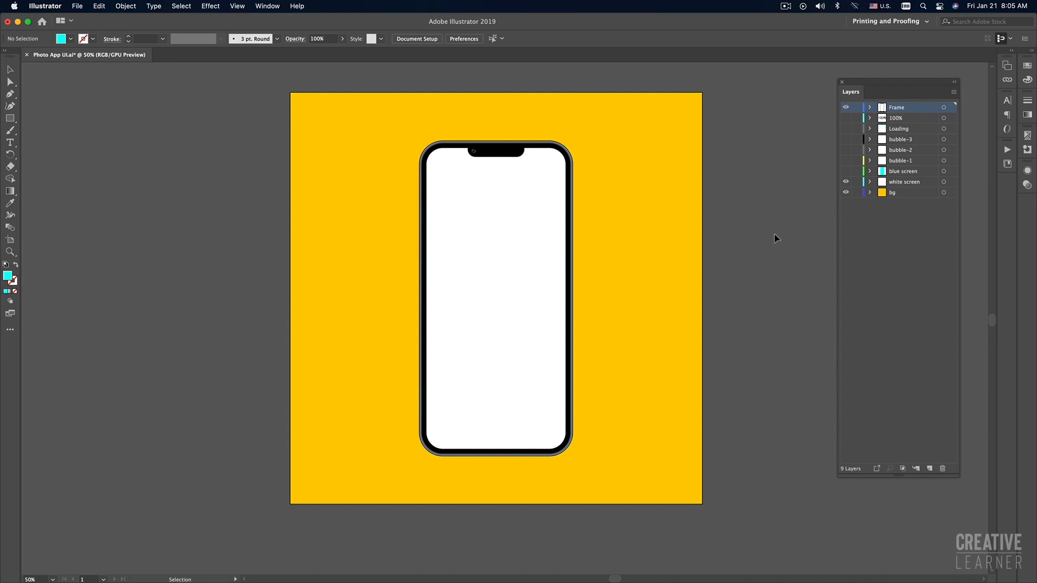
left_click(846, 130)
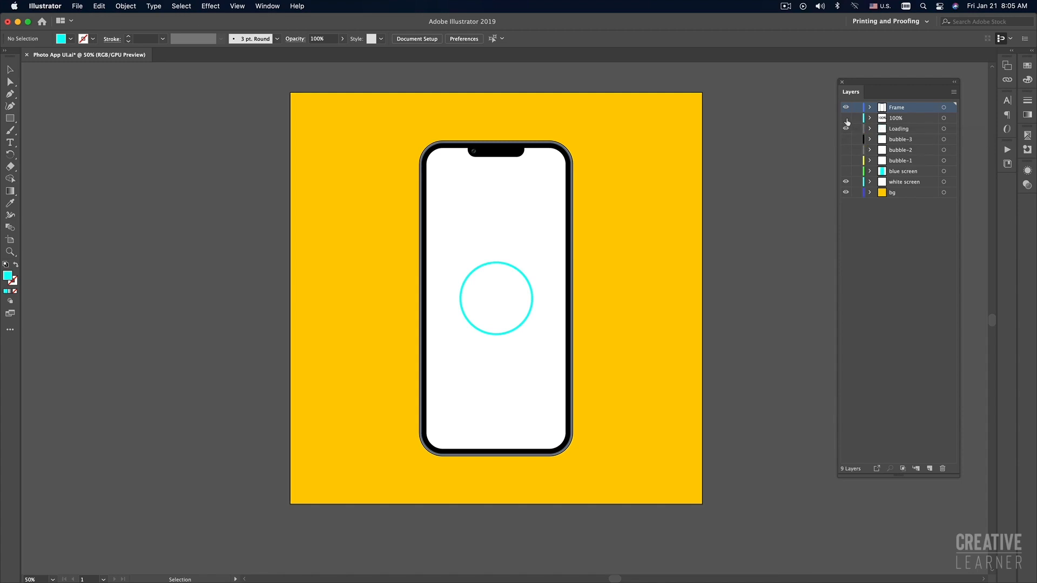
left_click(846, 117)
Step: Examine the cyan loading circle's path and the shape tools available for drawing it
left_click(517, 335)
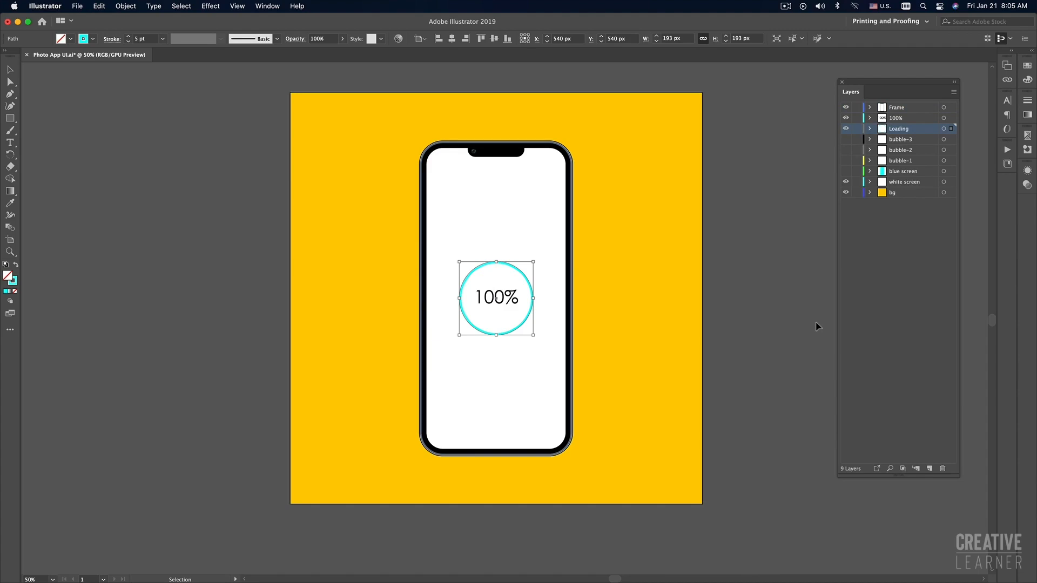
left_click(792, 315)
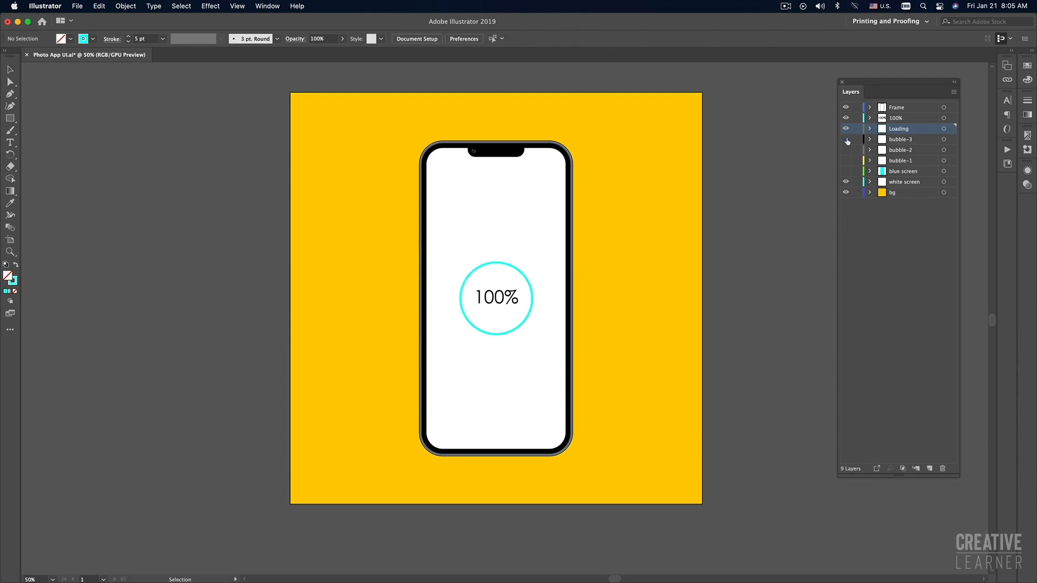
left_click(497, 335)
left_click(11, 122)
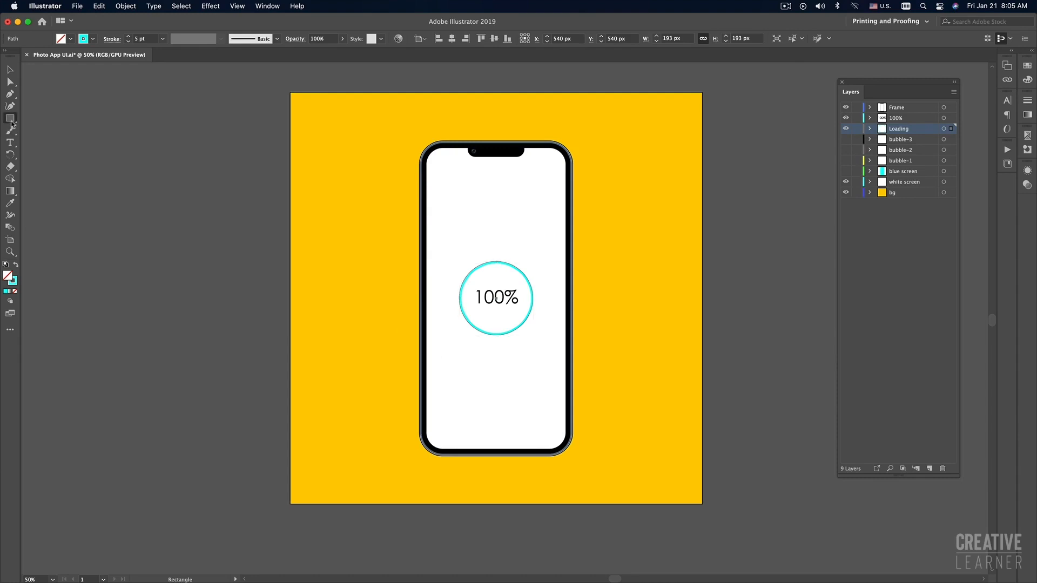
left_click(11, 123)
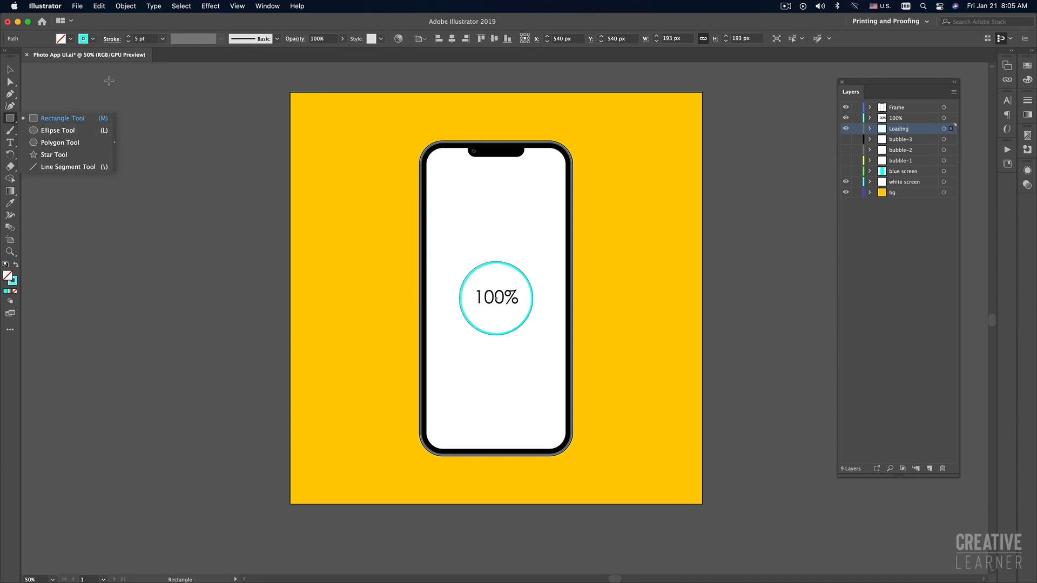
left_click(130, 127)
left_click(561, 248)
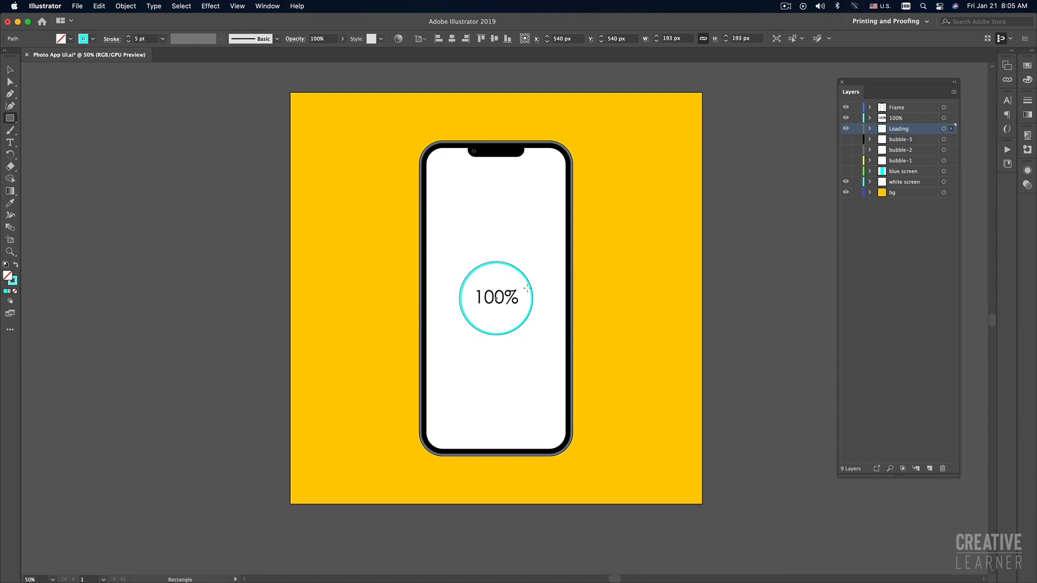
key("v")
left_click(810, 298)
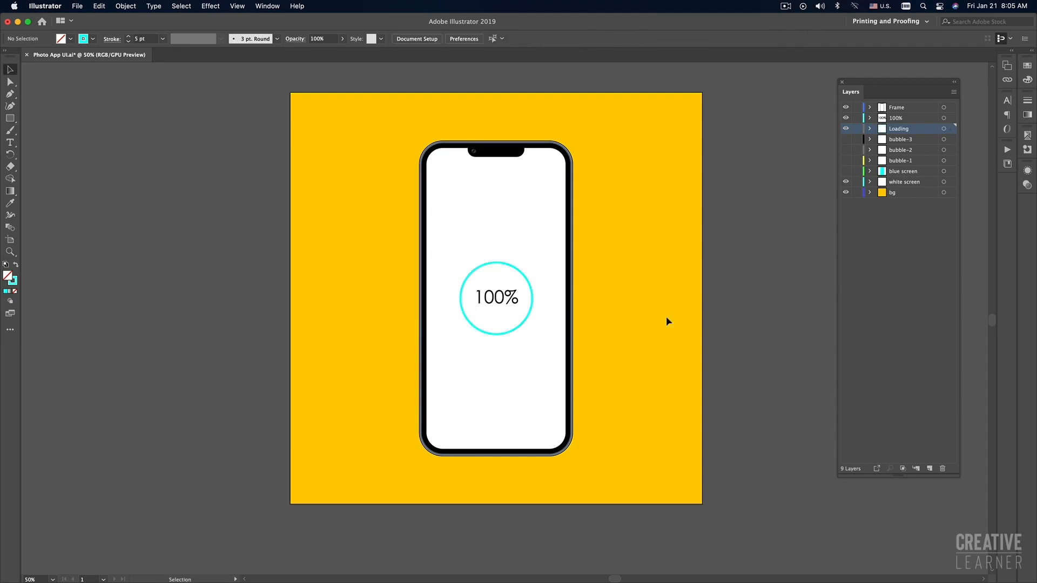
left_click(506, 335)
left_click(746, 280)
Step: Hide the Loading and 100% layers and show the blue screen layer
left_click(846, 128)
left_click(846, 118)
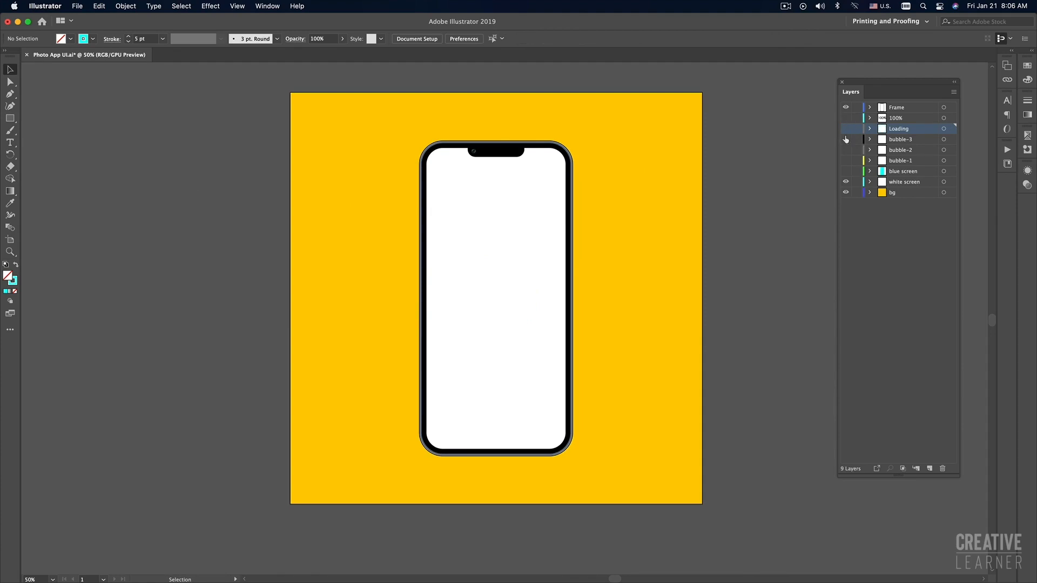
left_click(846, 139)
left_click(846, 171)
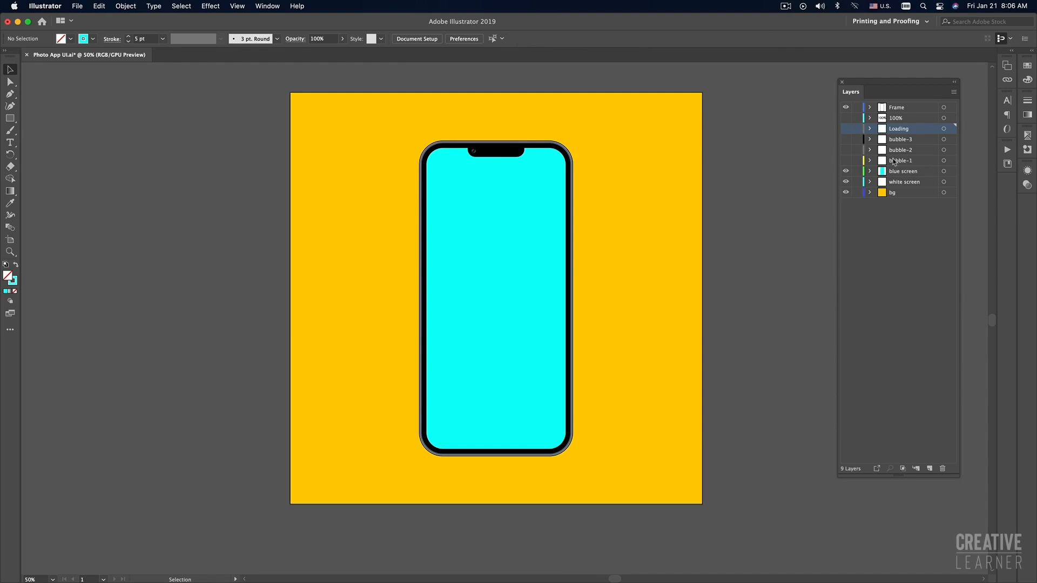
Step: Show the bubble-1, bubble-2 and bubble-3 layers on the blue screen
left_click(846, 160)
left_click(846, 151)
left_click(845, 140)
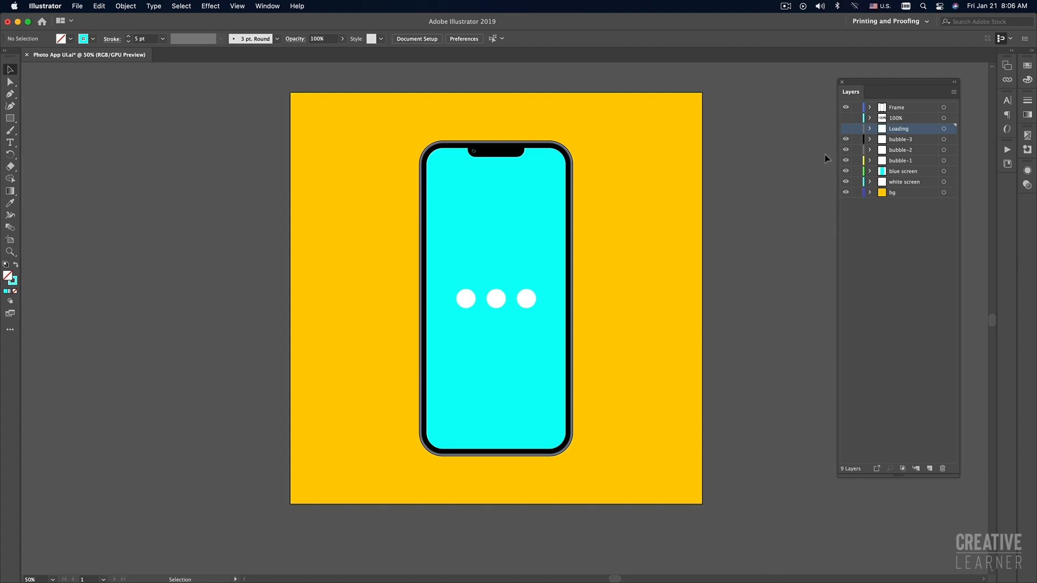
Step: Show the Loading and 100% layers again, and check the bg layer by switching its visibility off and on
left_click(845, 128)
left_click(846, 118)
left_click(672, 248)
left_click(776, 265)
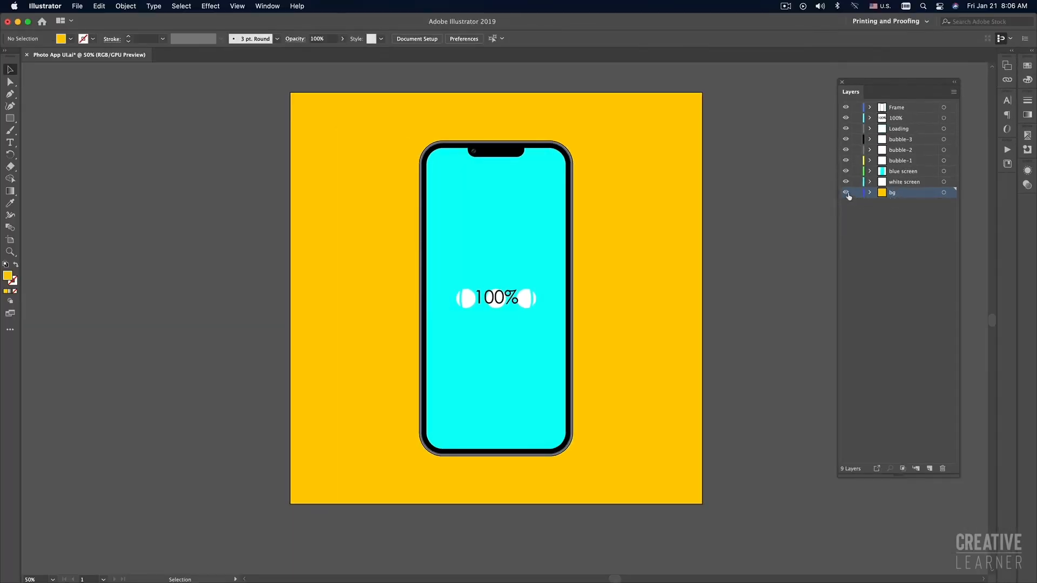
left_click(846, 193)
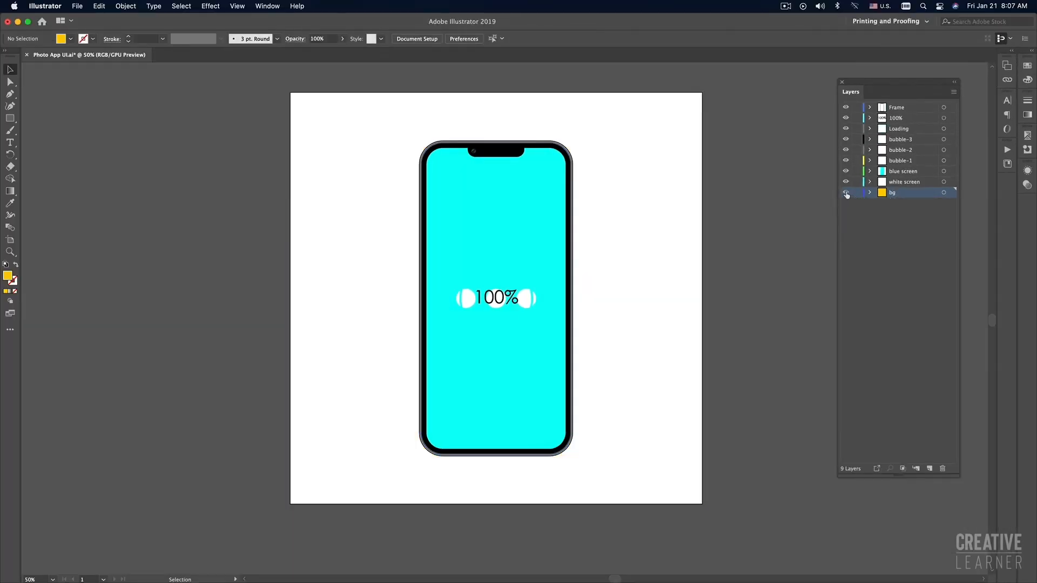
left_click(846, 193)
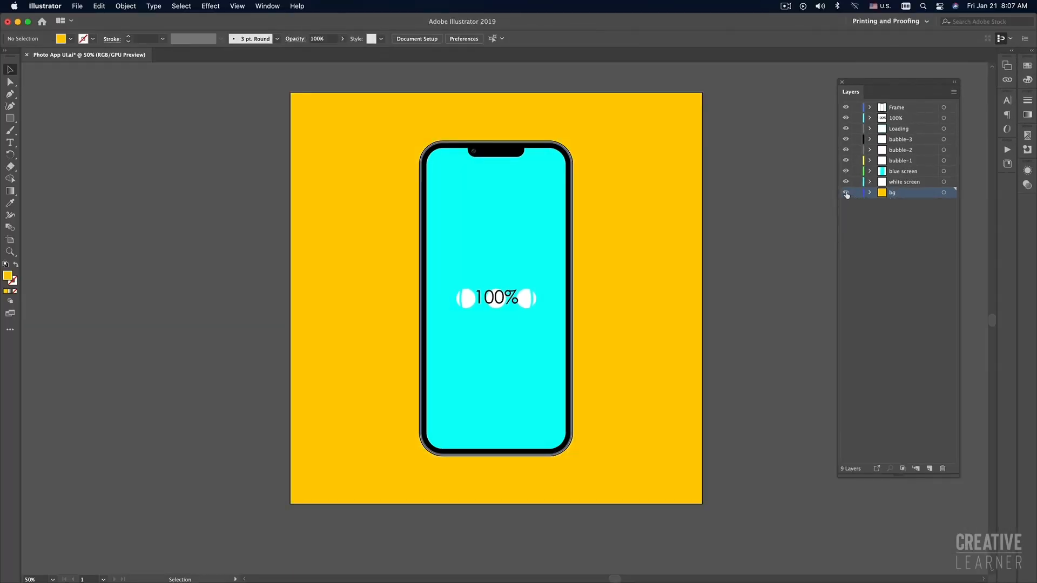
Step: Review the layer stack one layer at a time, from white screen up through the bubbles to Frame
left_click(902, 182)
left_click(900, 171)
left_click(899, 160)
left_click(898, 149)
left_click(899, 140)
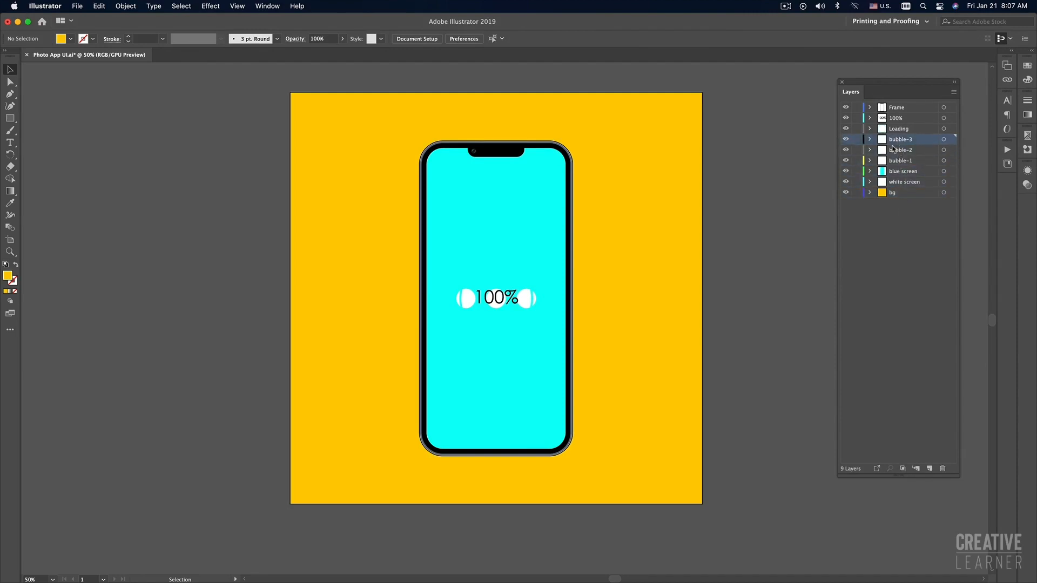
left_click(901, 130)
left_click(901, 120)
left_click(898, 110)
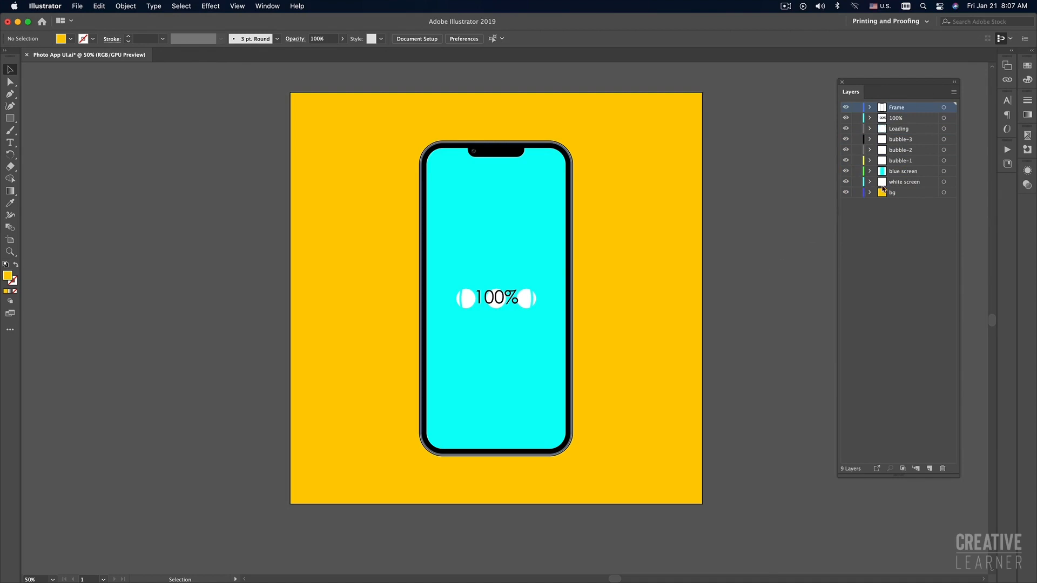
Step: Check the 100% layer's artwork by switching its visibility off and on
left_click(896, 119)
left_click(845, 118)
left_click(845, 117)
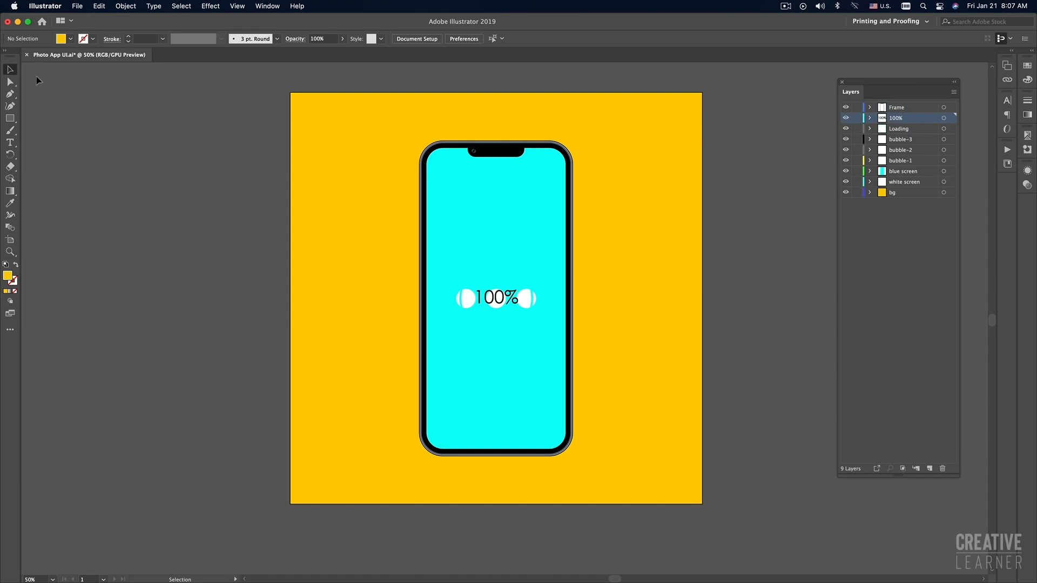
Step: Start closing the Photo App UI.ai document and cancel at the save prompt
left_click(26, 55)
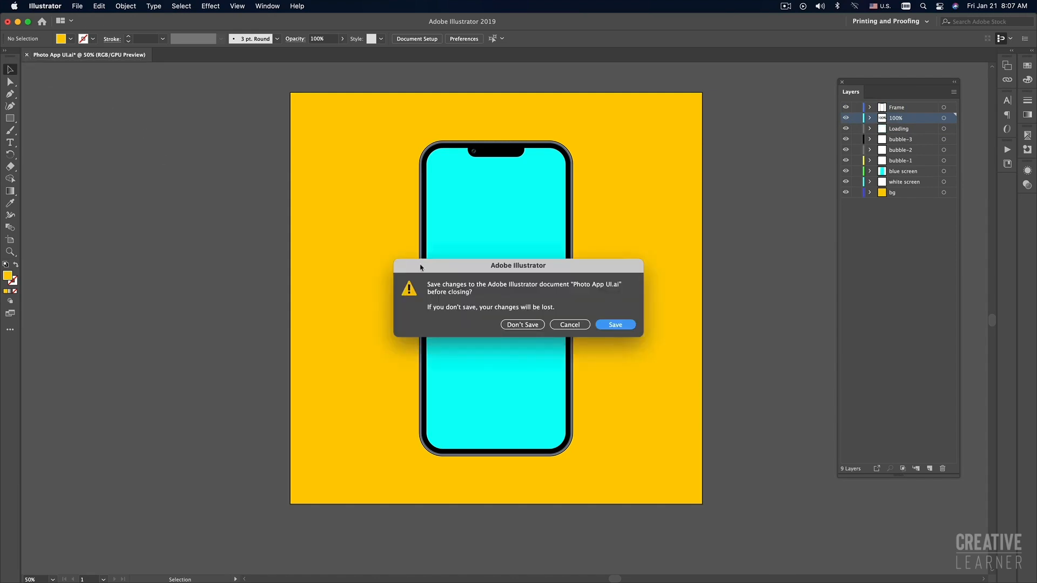
left_click(570, 327)
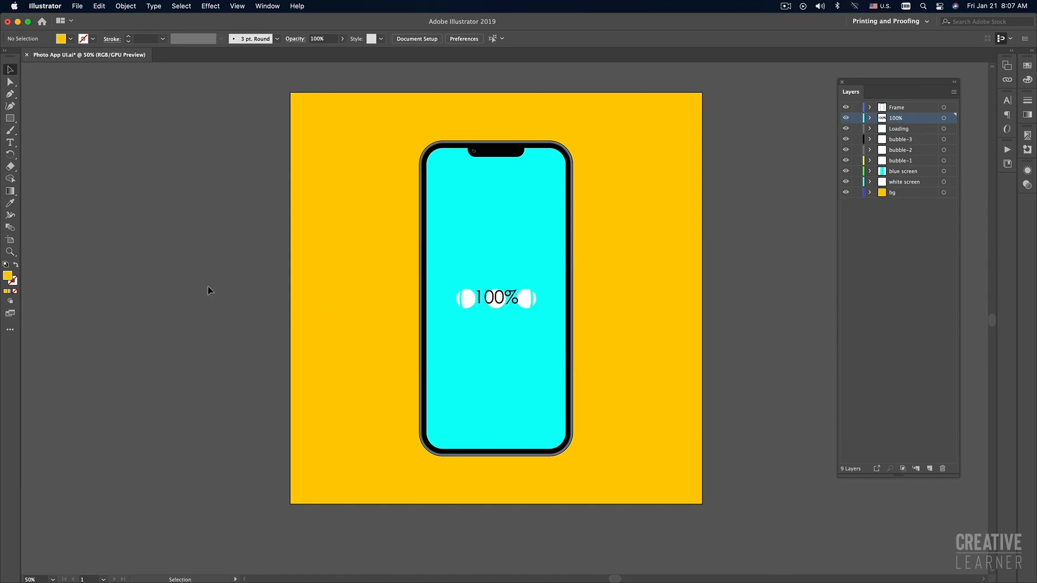
Step: Switch to After Effects, bring Finder in front of it, and close the Photo App UI.mp4 preview
mouse_move(412, 582)
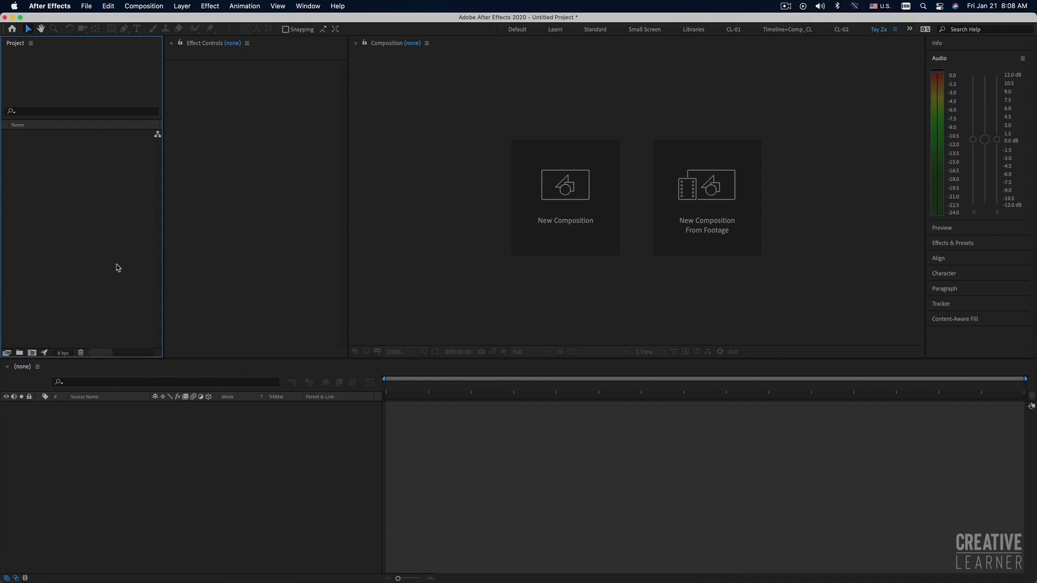
key("super+Tab")
key("super+Tab")
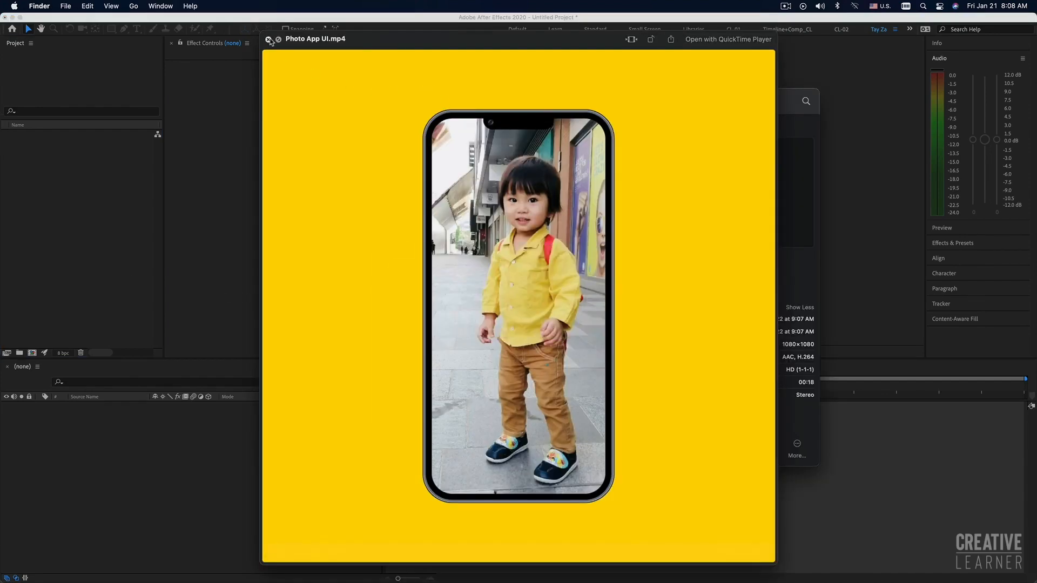
left_click(269, 39)
Step: Import Photo App UI.ai from the Lesson folder as a composition with Document Size footage dimensions, and open the Photo App UI composition
left_click_drag(588, 100, 540, 103)
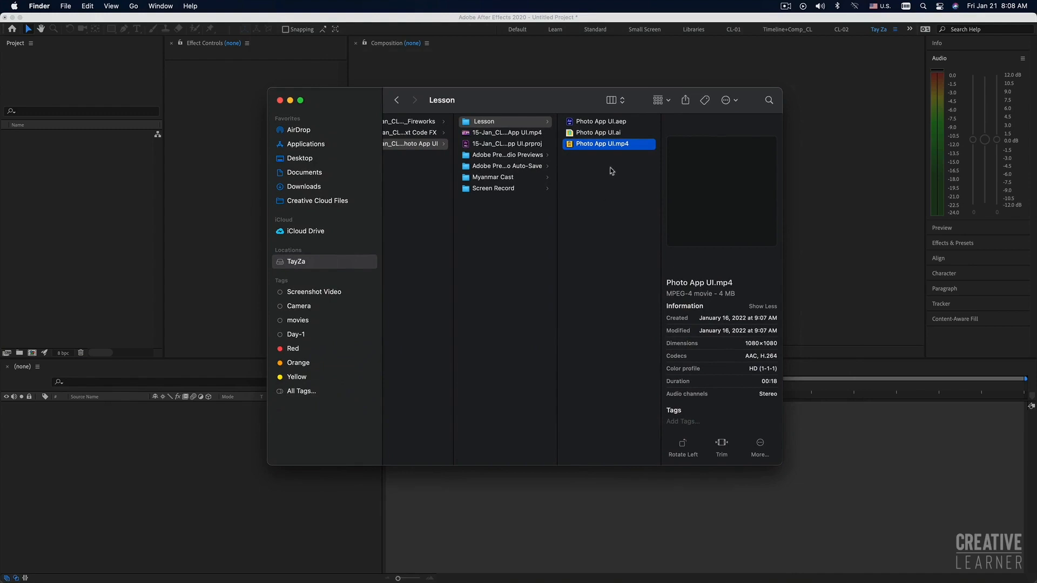
left_click(607, 134)
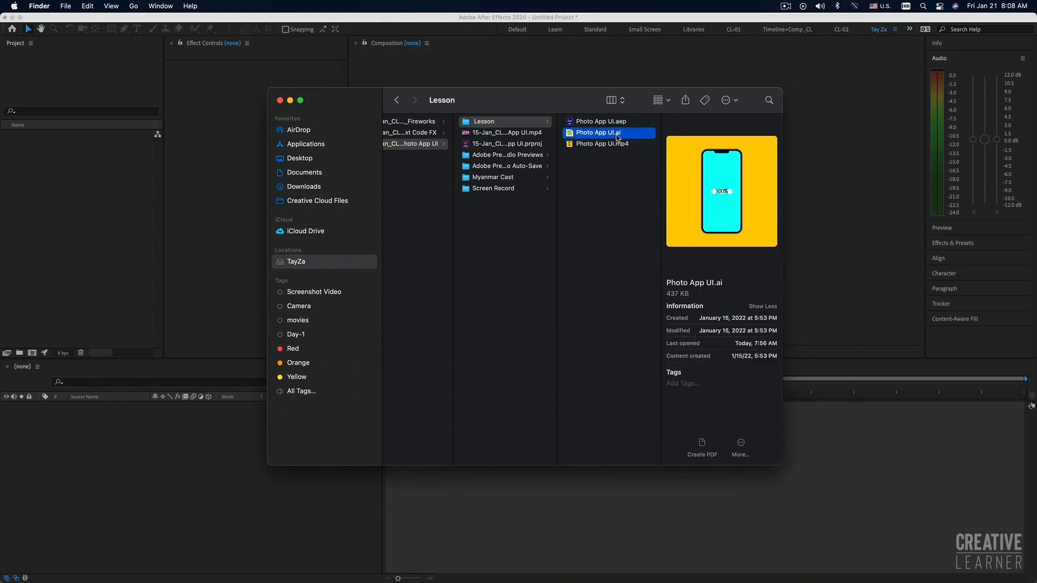
left_click_drag(619, 136, 115, 233)
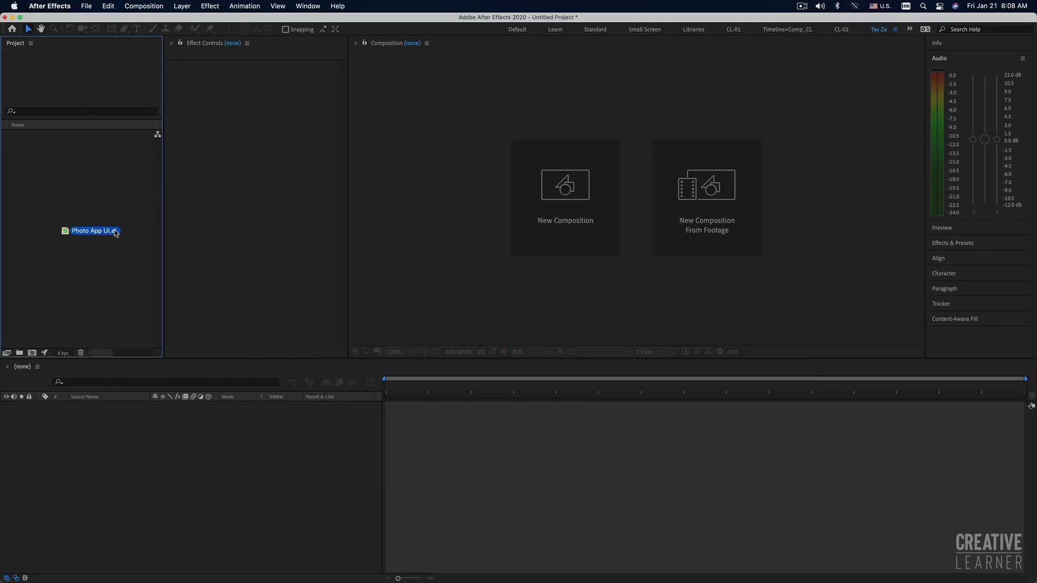
left_click_drag(116, 234, 115, 230)
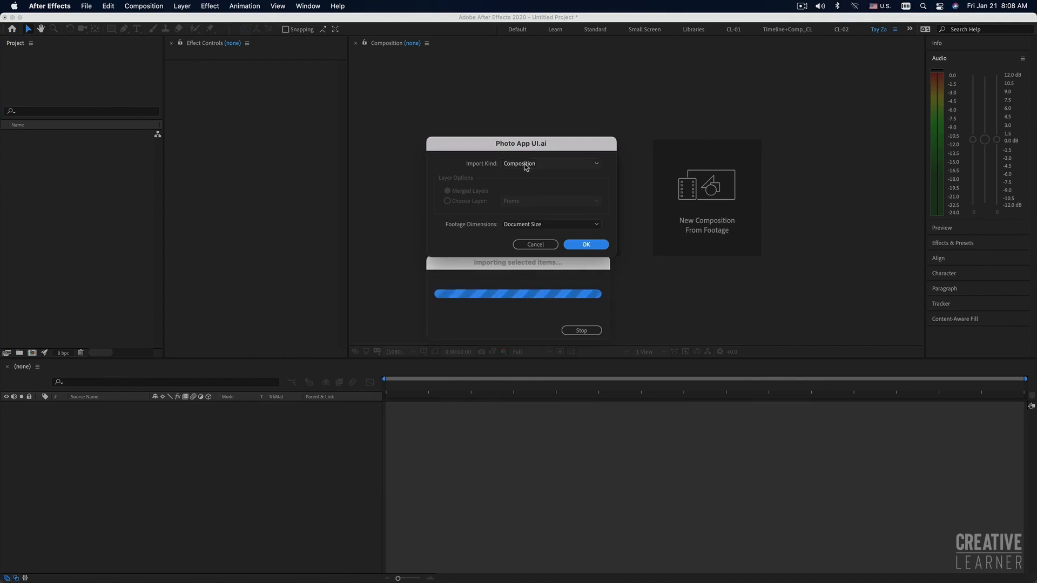
left_click(588, 244)
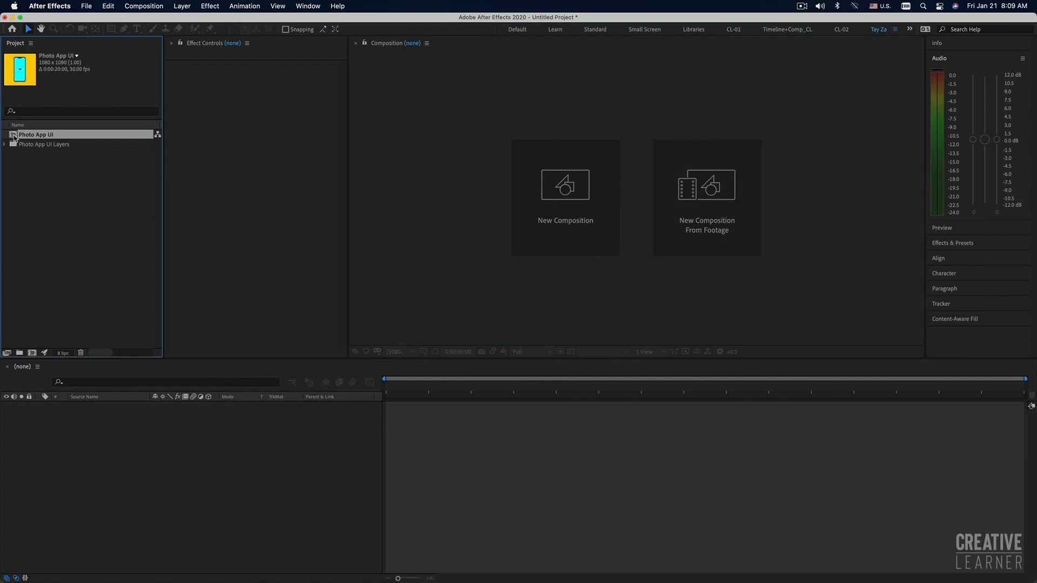
double_click(33, 135)
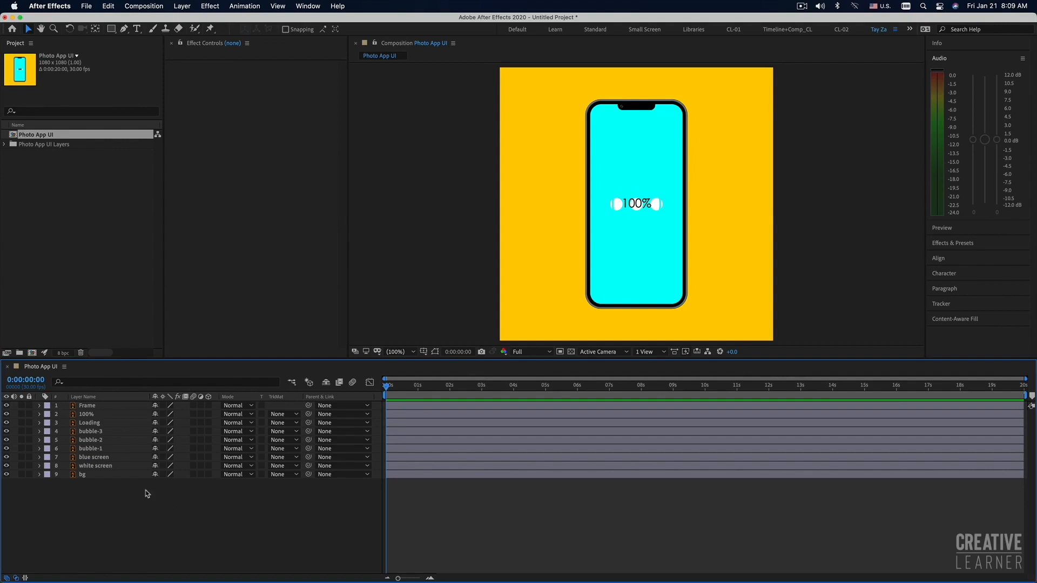
Step: Compare the imported composition's layer stack with the layers of the original document in Illustrator, ending back in After Effects
left_click(111, 475)
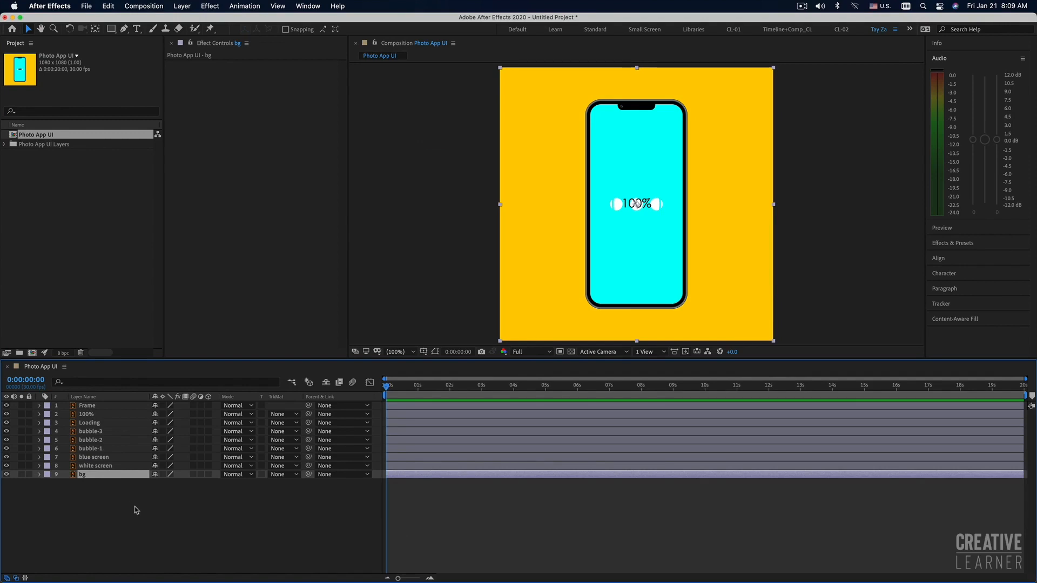
key("super+Tab")
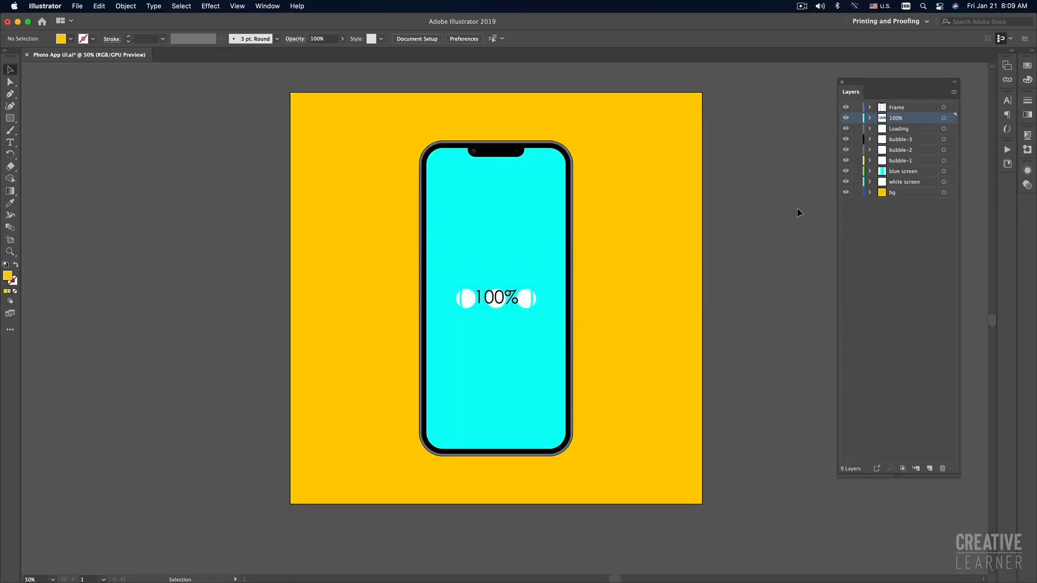
key("super+Tab")
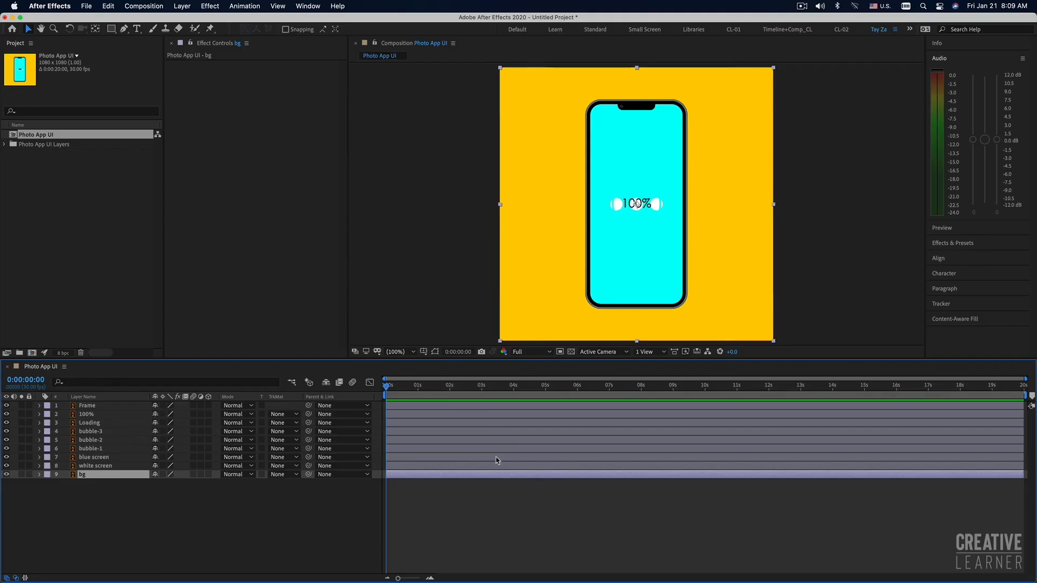
left_click(493, 512)
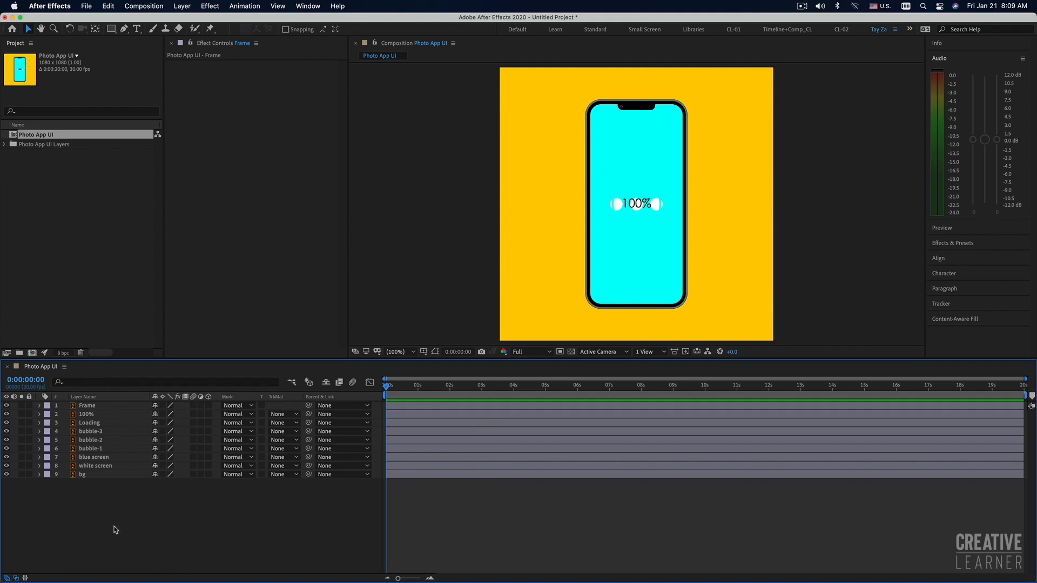
key("super+Tab")
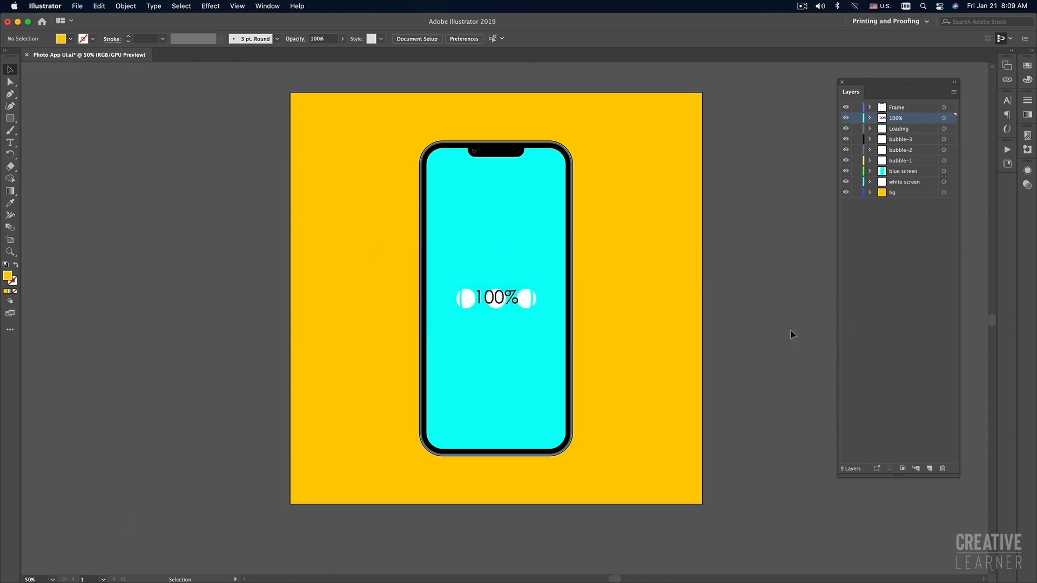
key("super+Tab")
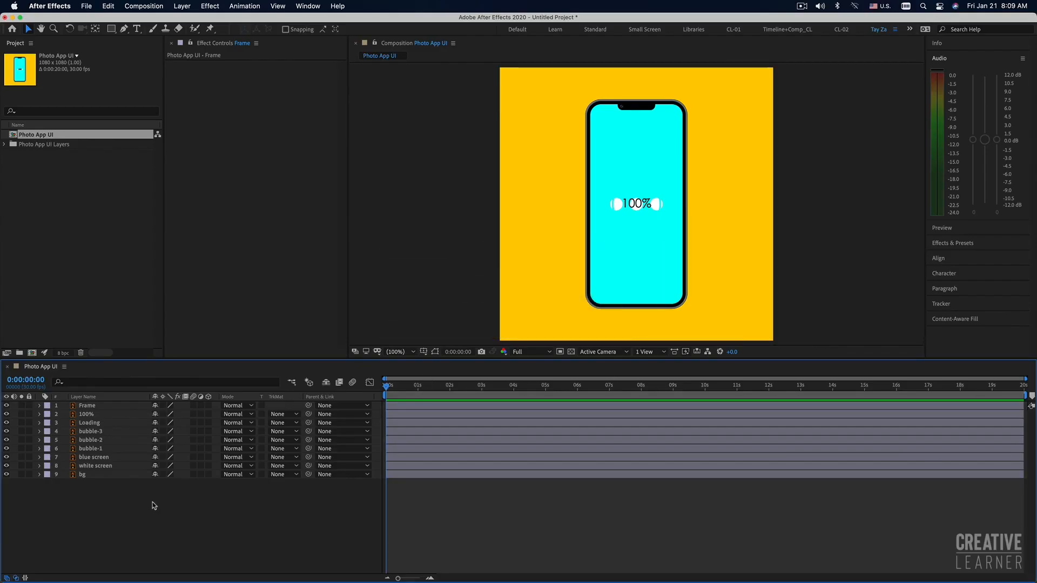
Step: Hide every layer except bg, from Frame down to white screen, and clear the layer selection
left_click(76, 475)
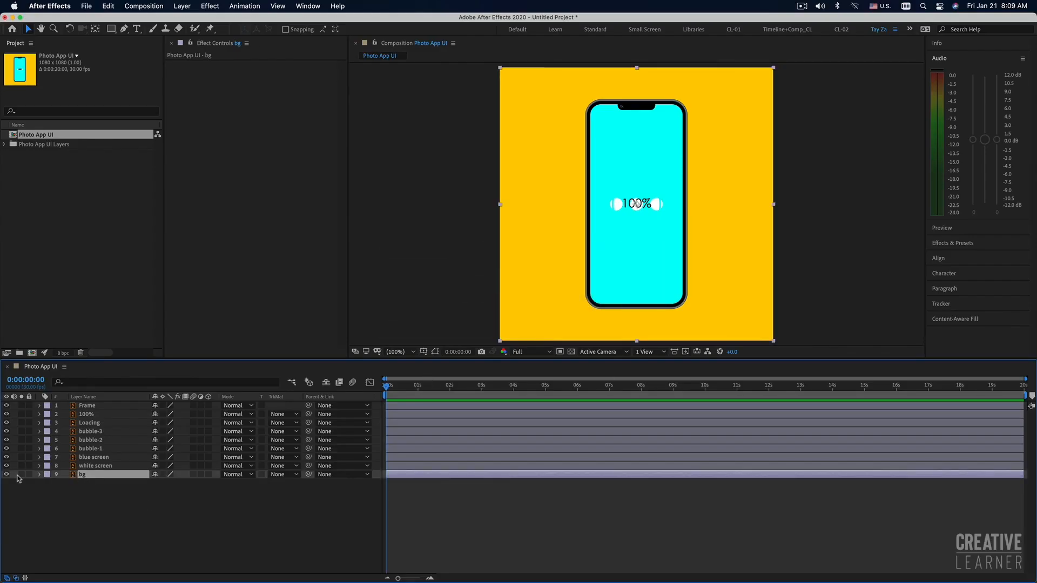
mouse_move(8, 415)
left_mouse_down()
mouse_move(7, 443)
mouse_move(9, 422)
left_mouse_up()
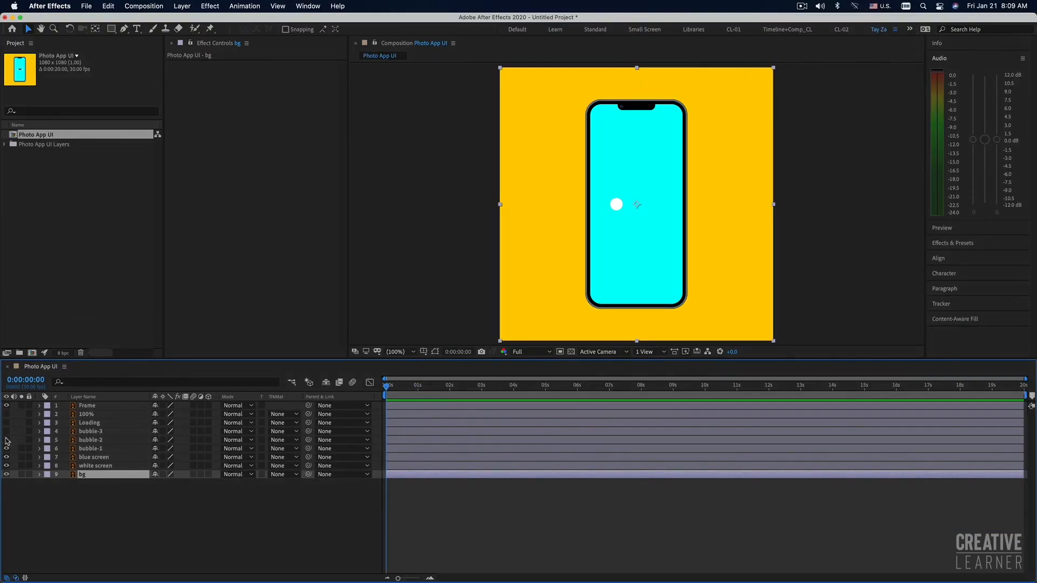
left_click_drag(6, 448, 7, 467)
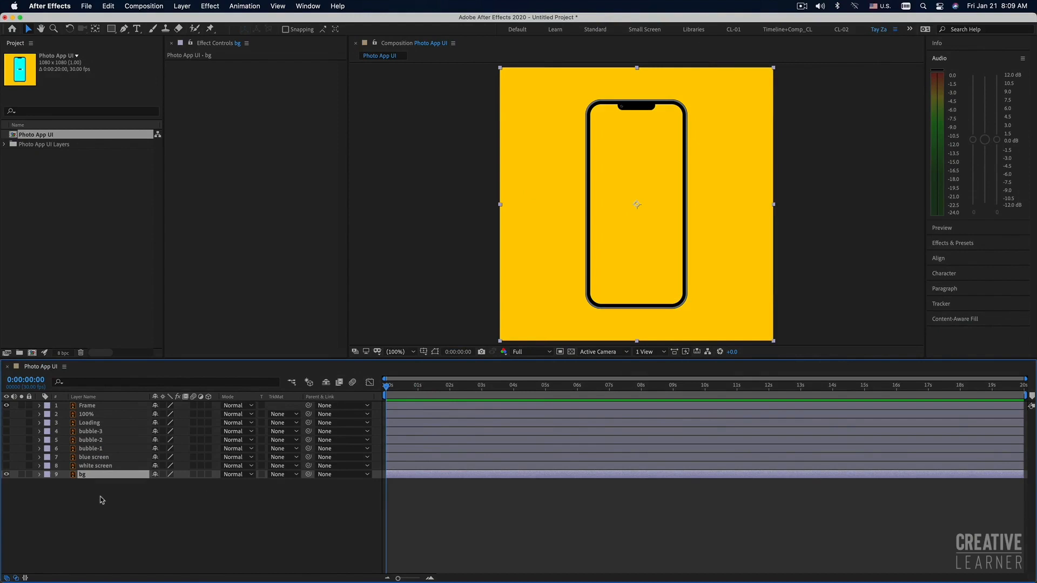
left_click(7, 406)
left_click(182, 511)
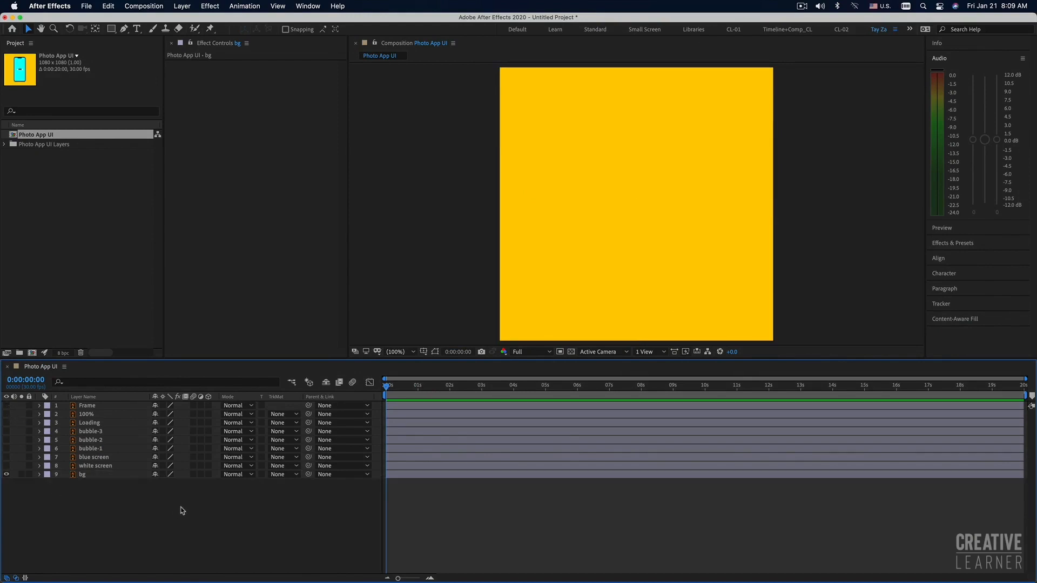
Step: Reduce the composition view to 50% and activate the Pen tool with no layer selected
left_click(438, 475)
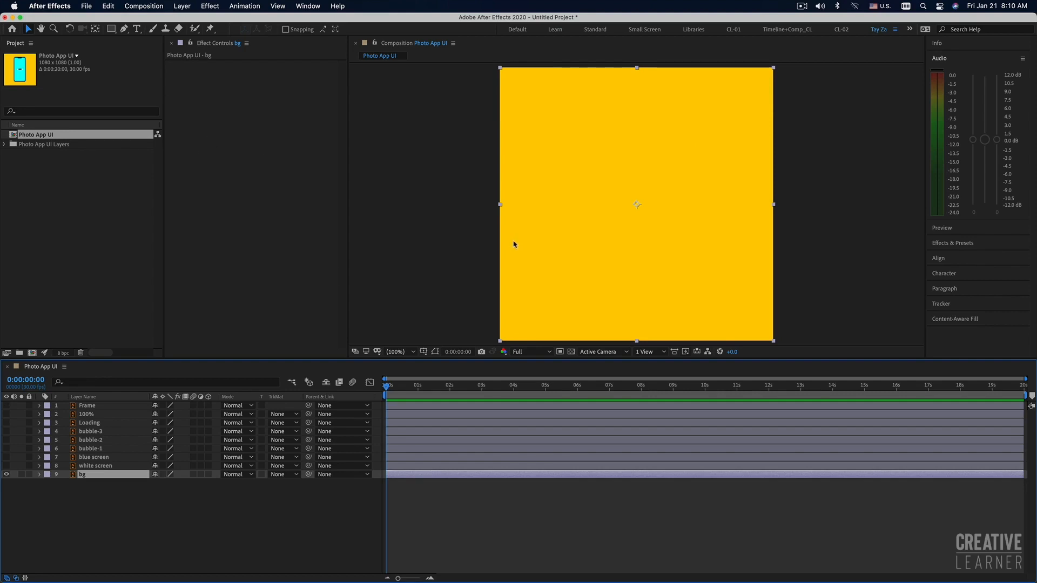
key("comma")
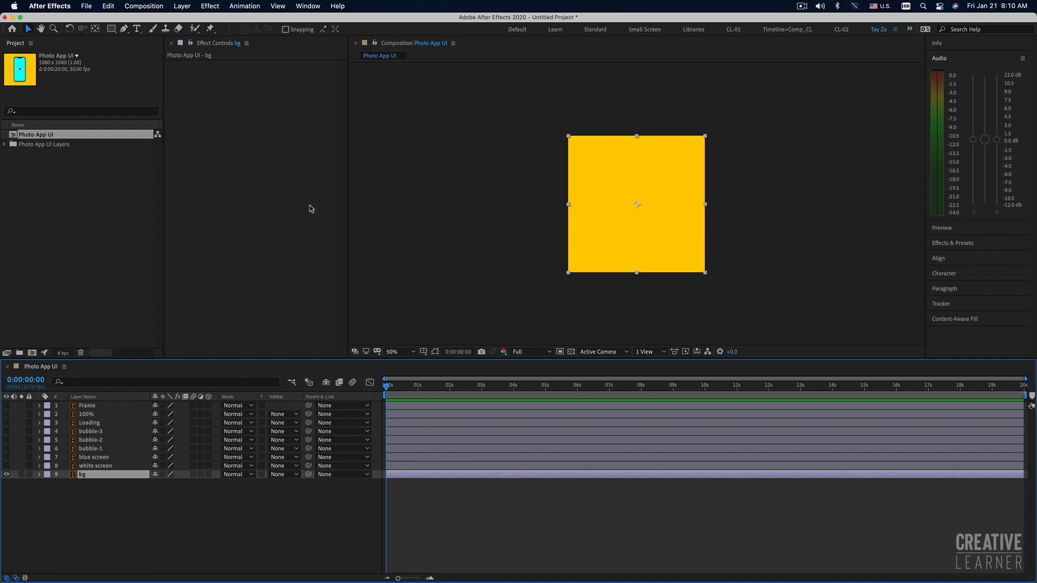
left_click(123, 28)
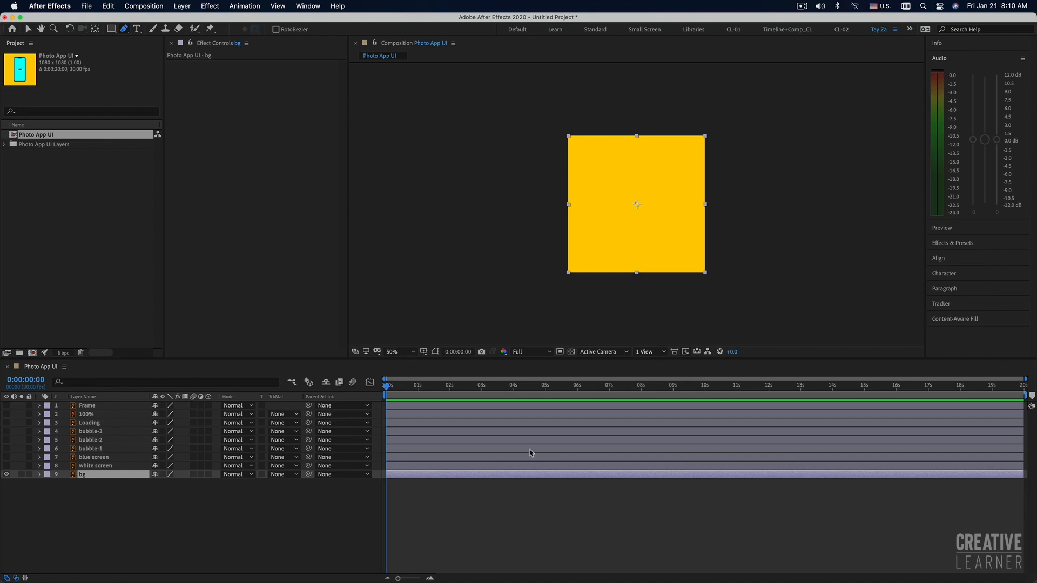
left_click(505, 508)
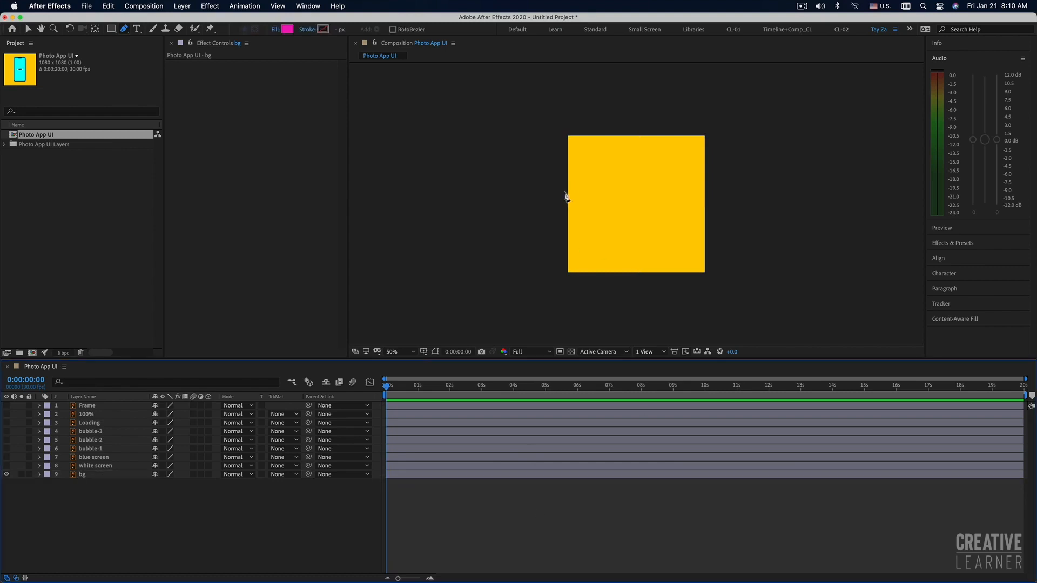
left_click(546, 154)
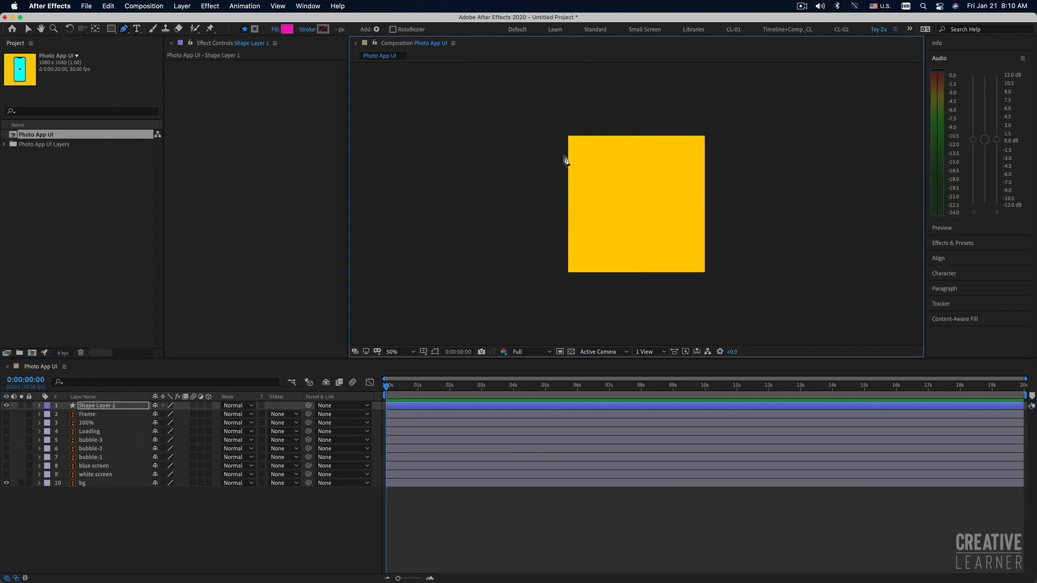
left_click_drag(544, 147, 558, 154)
key("super+z")
key("super+z")
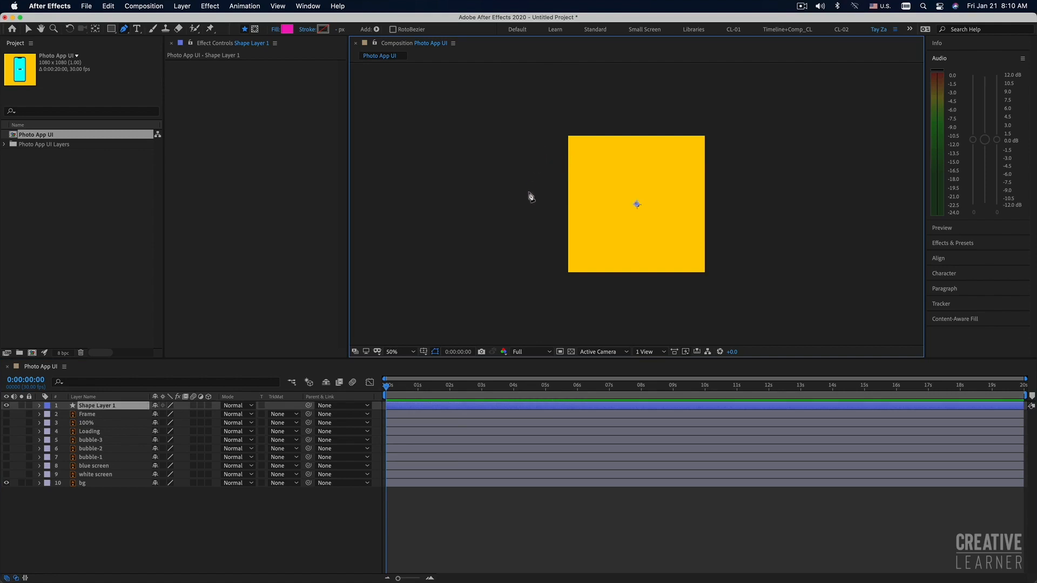
Step: Draw a closed, curved magenta blob with the Pen tool overlapping the upper-left corner of the yellow background
left_click(126, 31)
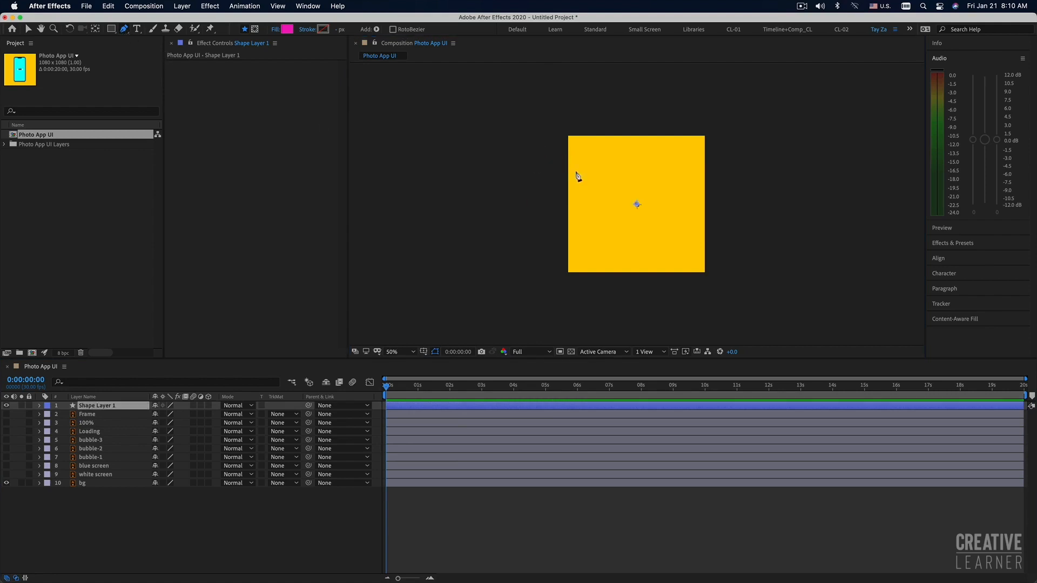
left_click(529, 156)
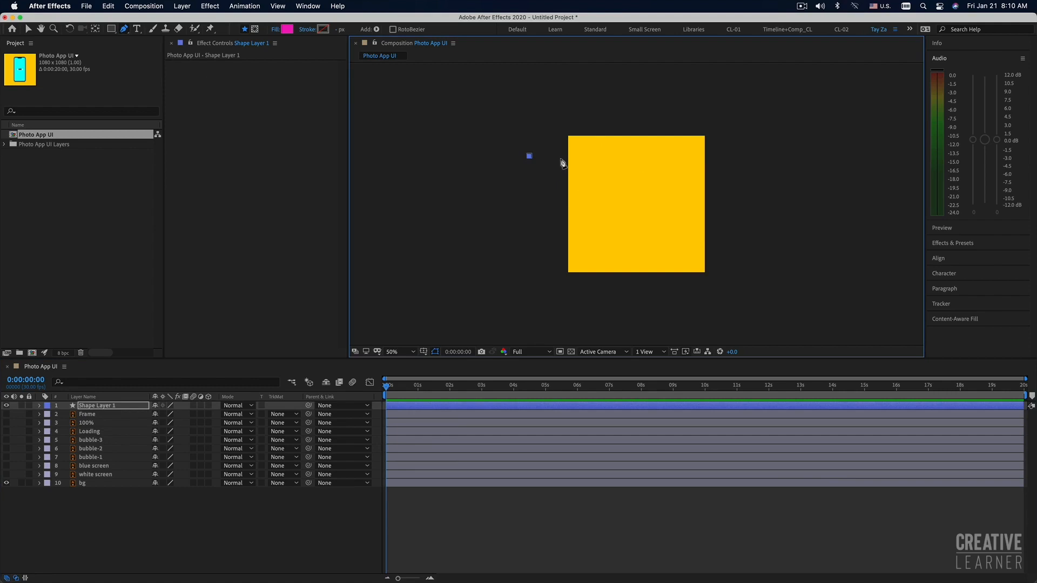
left_click_drag(562, 157, 558, 103)
left_click_drag(542, 121, 533, 173)
left_click(530, 157)
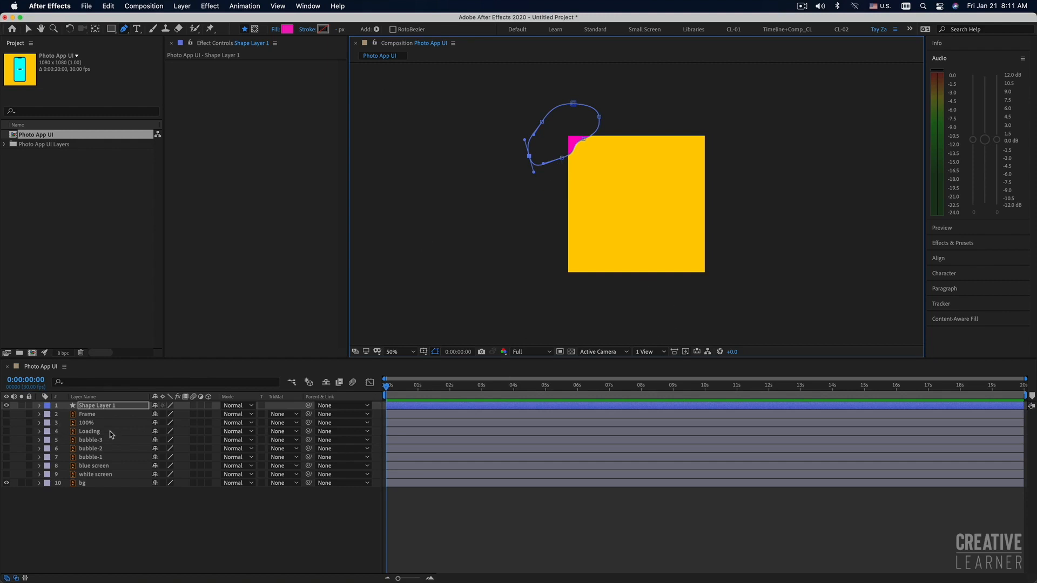
Step: Expand the contents of Shape Layer 1 to check its shapes, and delete the layer
left_click(427, 410)
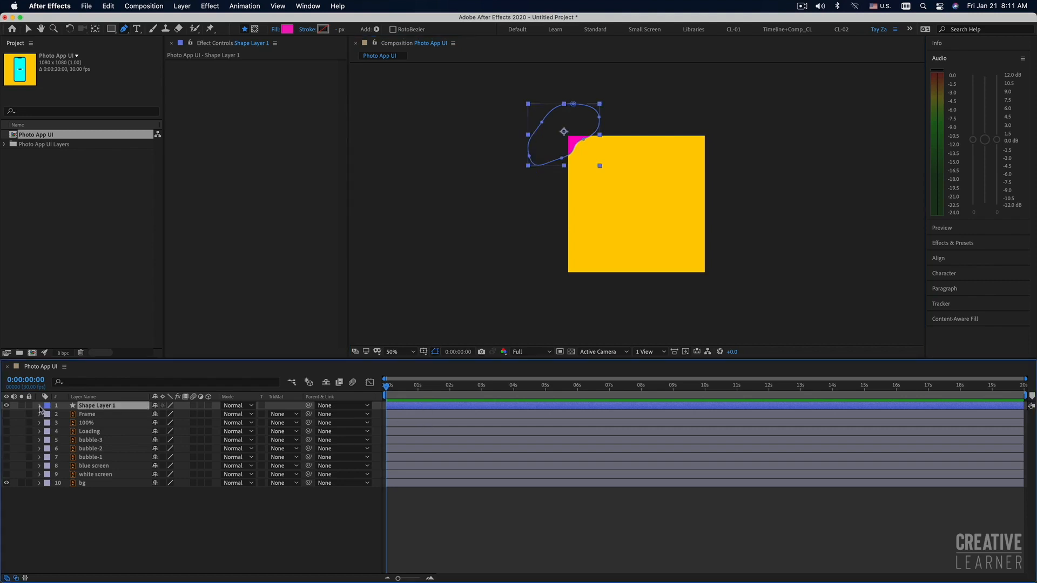
left_click(39, 405)
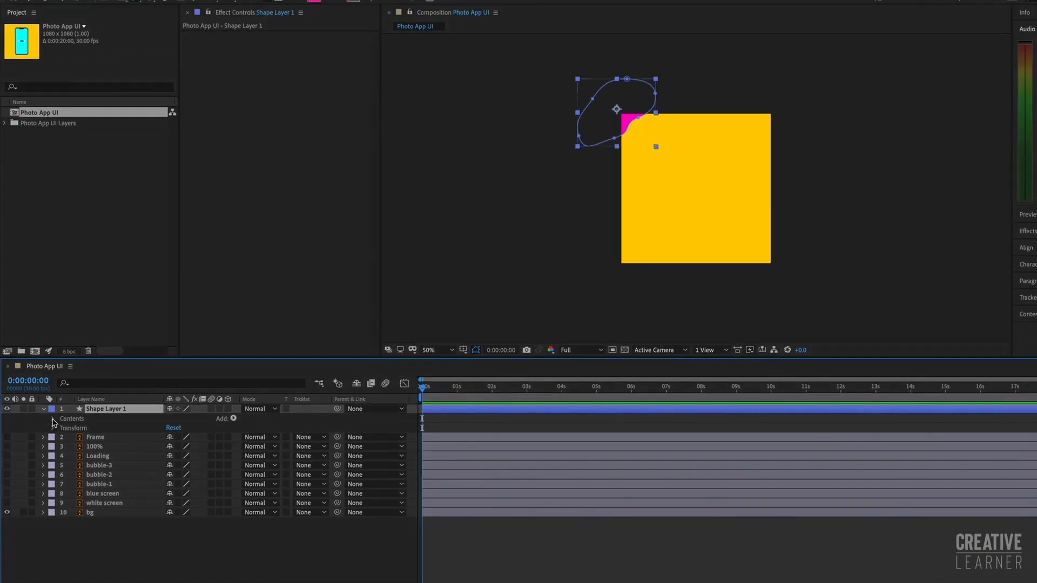
left_click(53, 420)
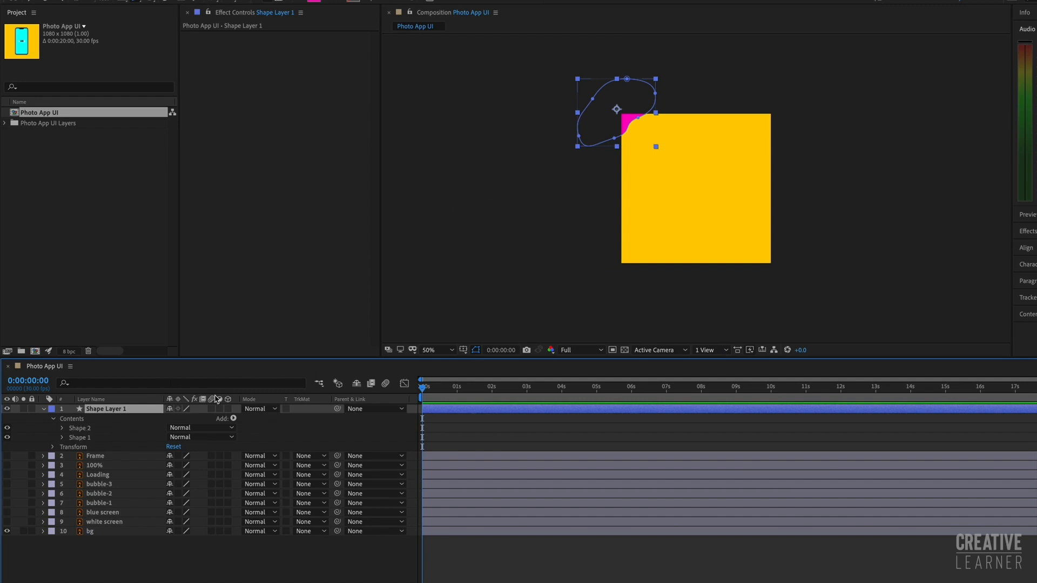
left_click(118, 409)
key("Delete")
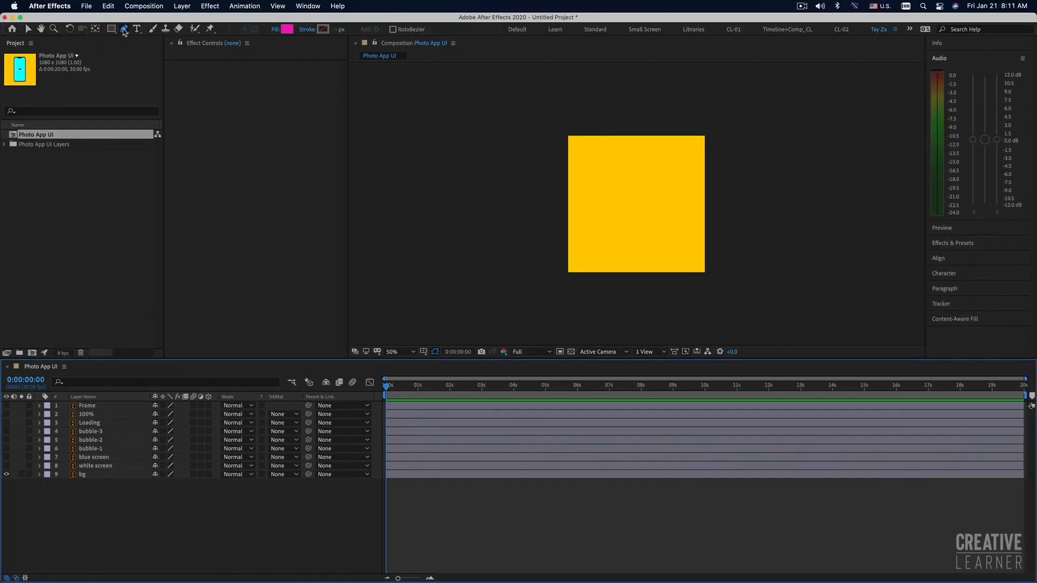
Step: Redraw the closed magenta blob as a single Pen path on a new shape layer over the background's upper-left corner
left_click(541, 156)
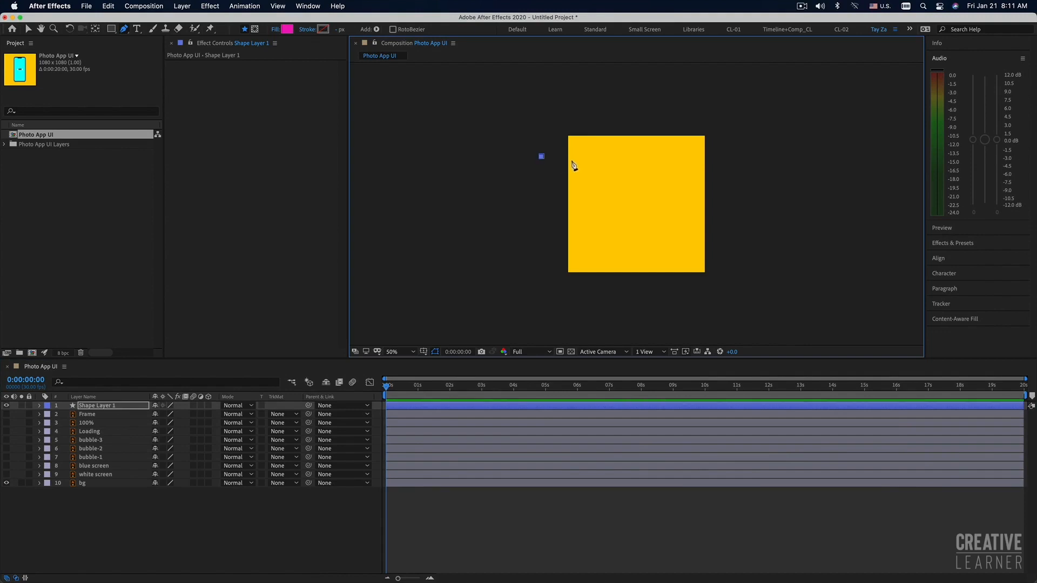
left_click_drag(566, 157, 541, 113)
left_click_drag(541, 156, 549, 172)
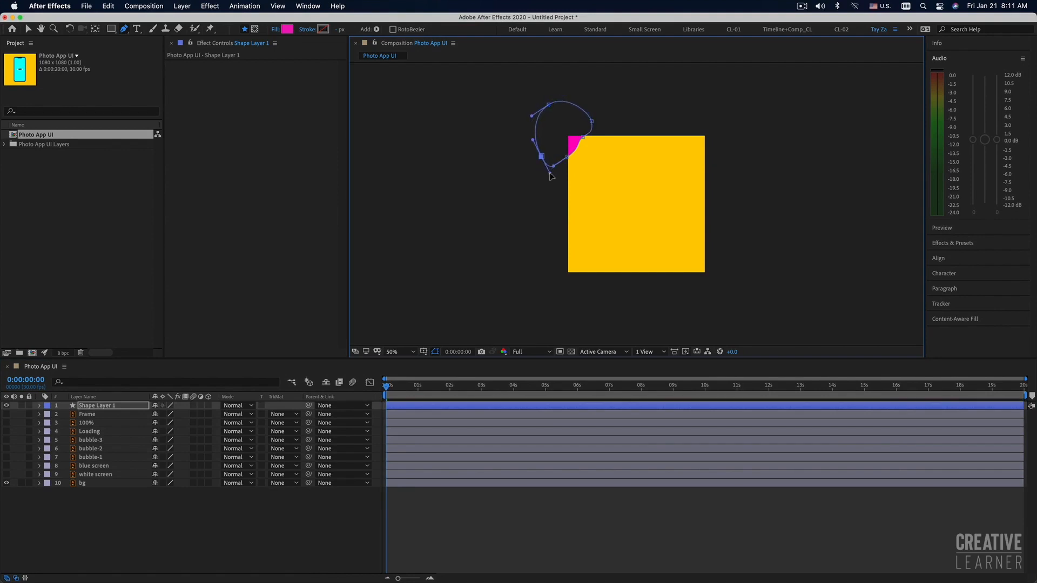
Step: Expand Shape Layer 1 down to the Path property of Path 1 and start keyframing it at 0:00:00:00
left_click(39, 406)
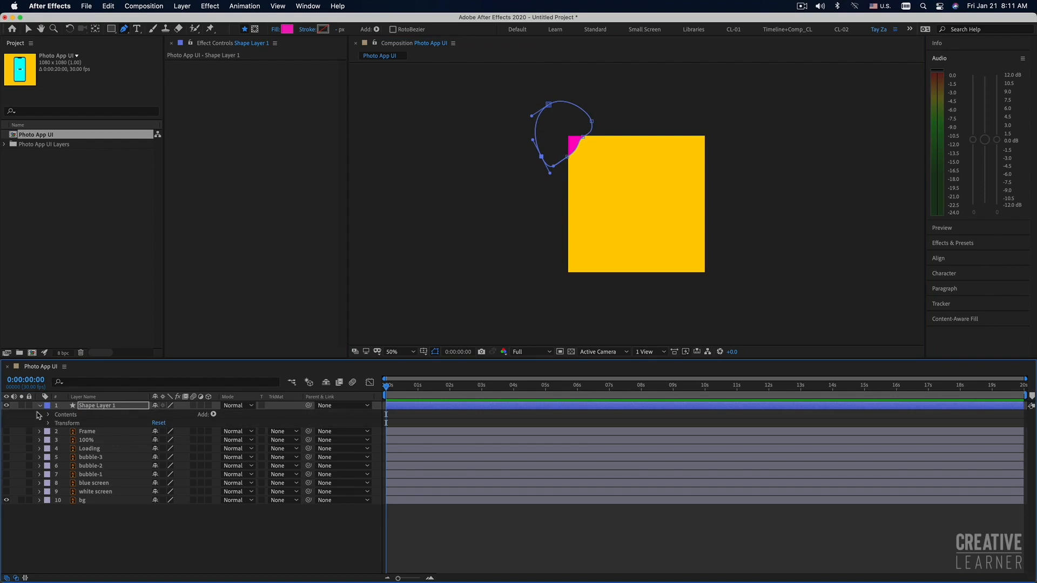
left_click(47, 415)
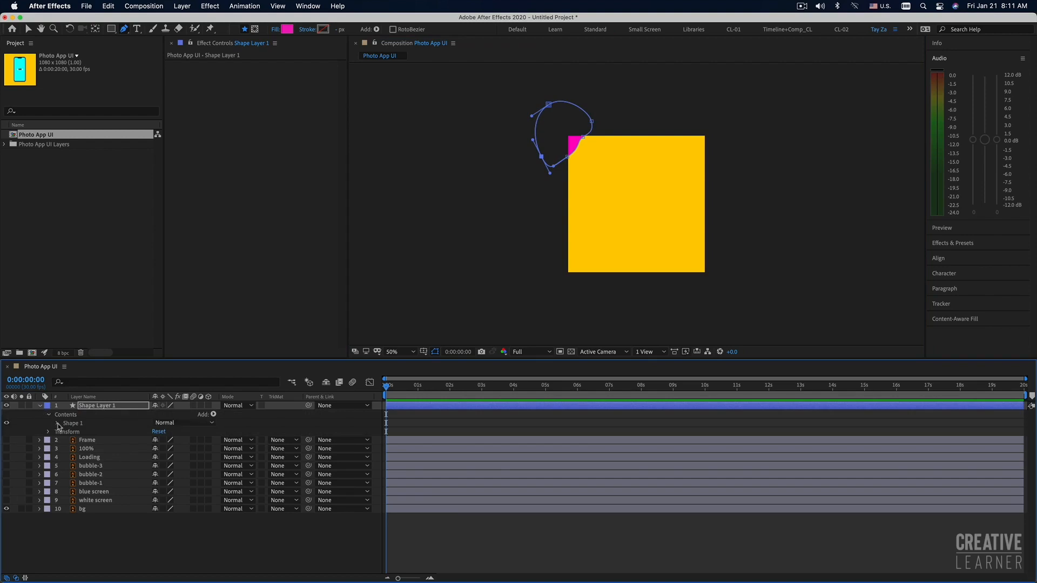
left_click(58, 424)
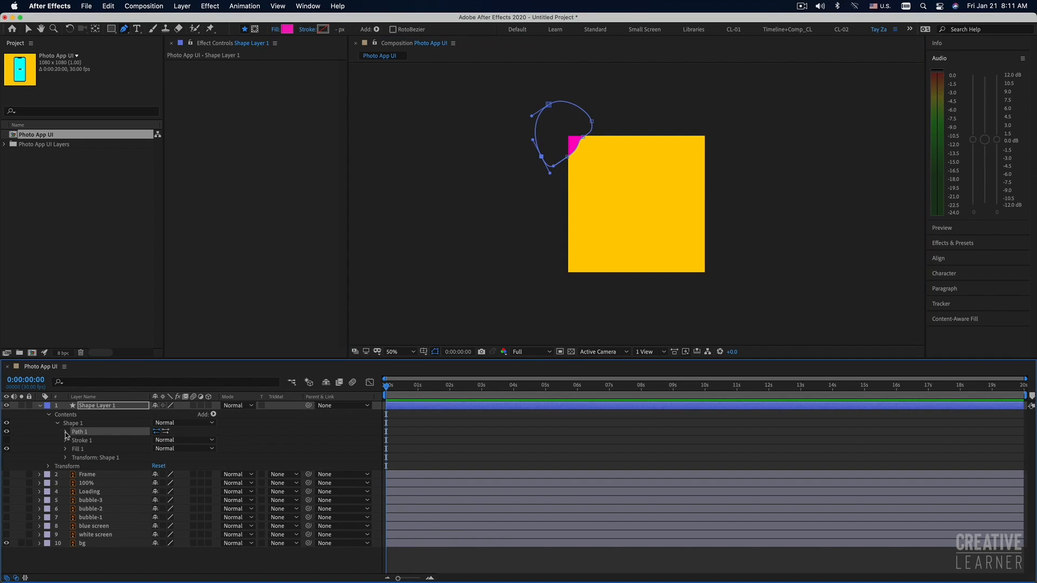
left_click(66, 433)
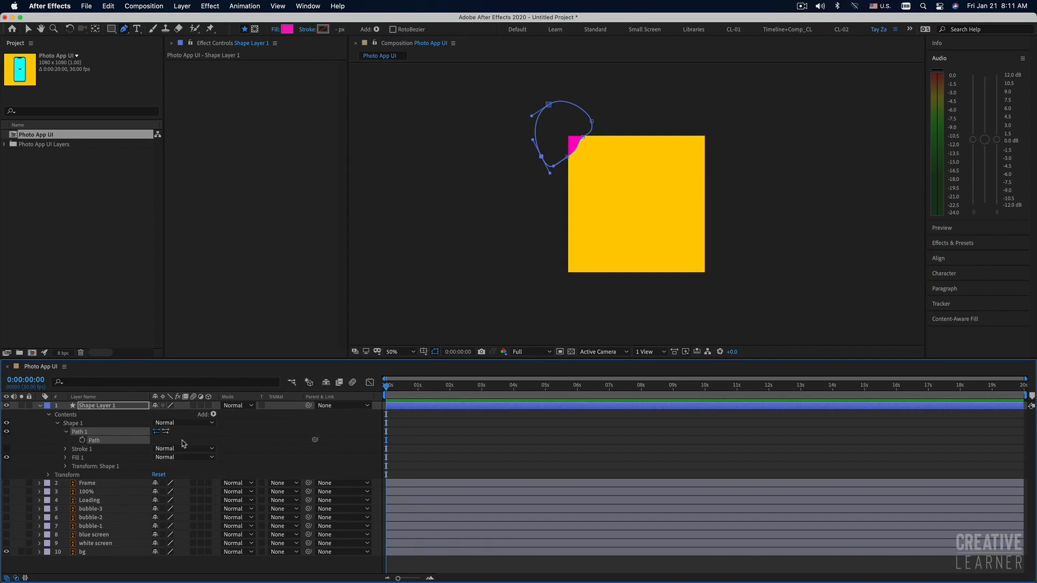
left_click(83, 440)
Step: At 0:00:01:01, reshape the blob path by moving its points and handles outward along the background's top and left edges
left_click_drag(387, 390, 417, 392)
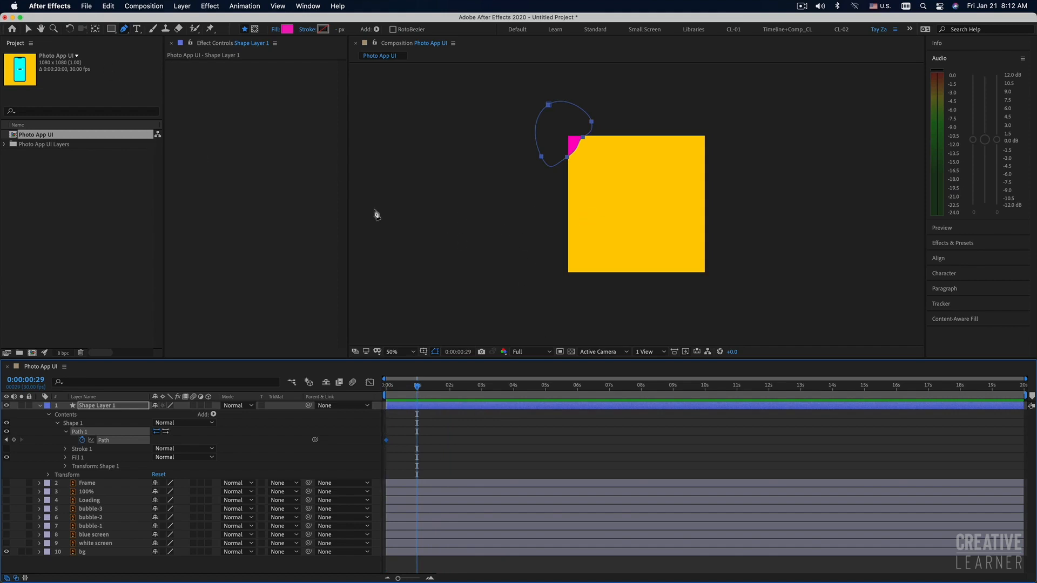
left_click_drag(415, 388, 419, 387)
left_click(28, 28)
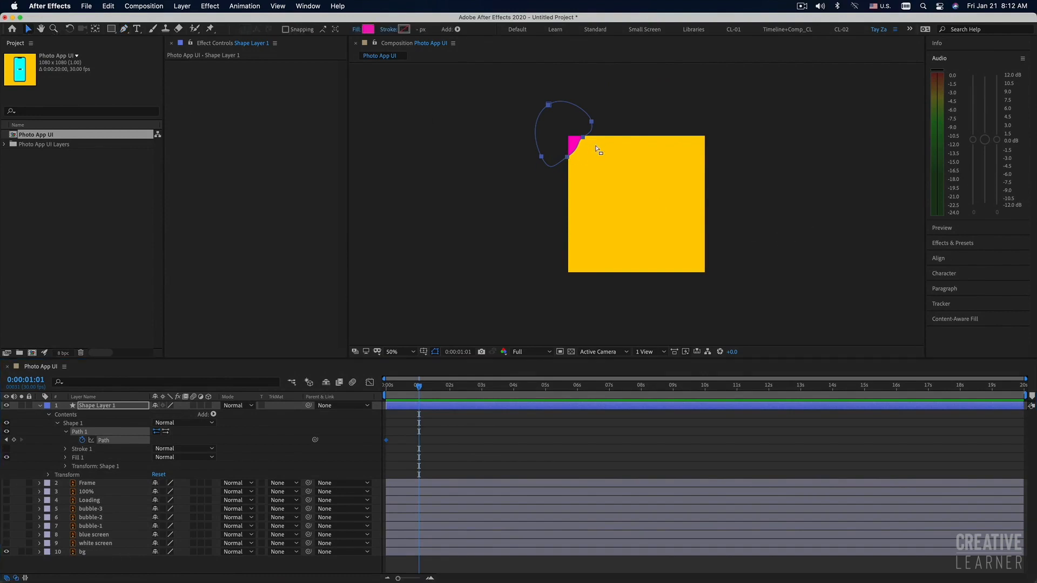
left_click(579, 138)
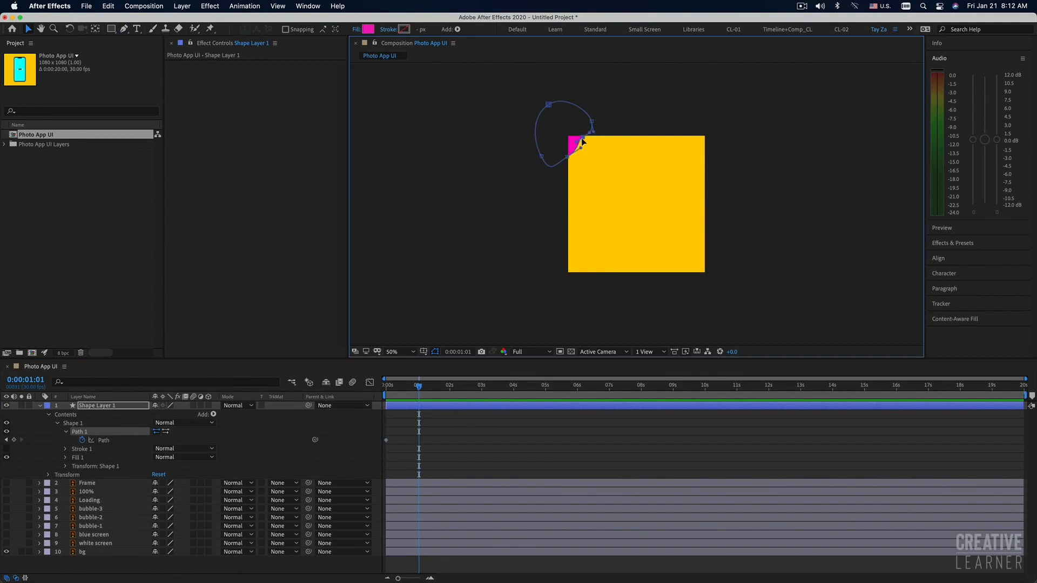
left_click_drag(582, 142, 557, 194)
mouse_move(612, 152)
left_mouse_down()
mouse_move(590, 158)
mouse_move(616, 133)
mouse_move(636, 132)
mouse_move(605, 142)
left_mouse_up()
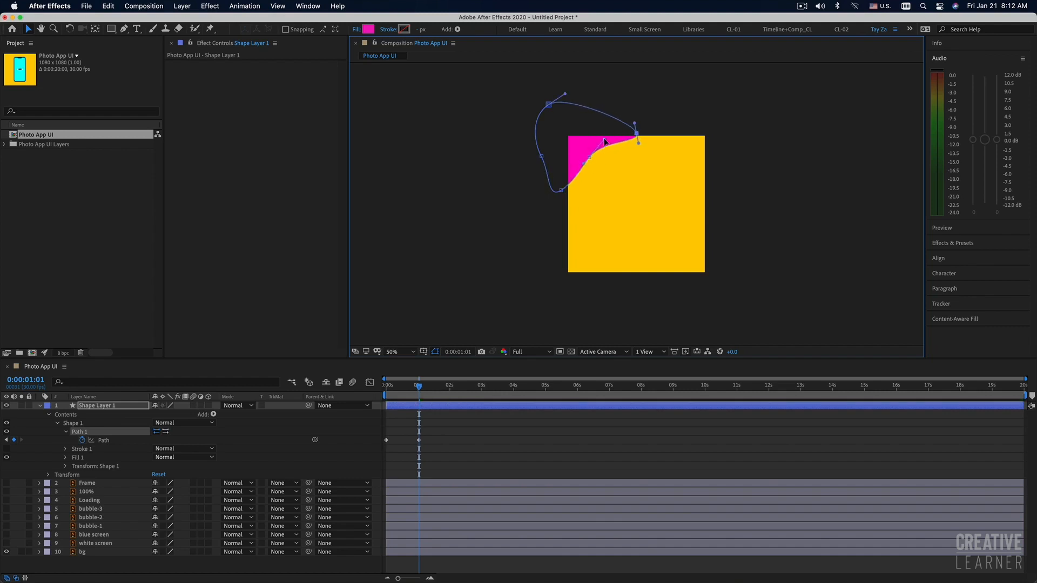
left_click(561, 190)
left_click_drag(574, 181, 582, 190)
Step: At 0:00:02:00, pull the blob's inner point down toward the background's center and adjust the handles into rounded lobes
left_click_drag(422, 391, 449, 387)
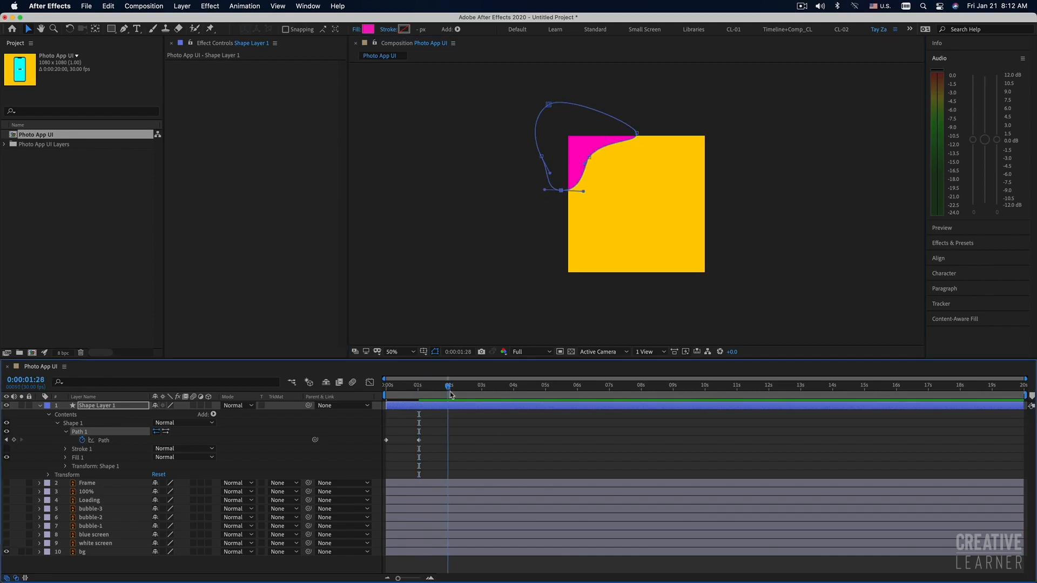
left_click_drag(588, 156, 576, 212)
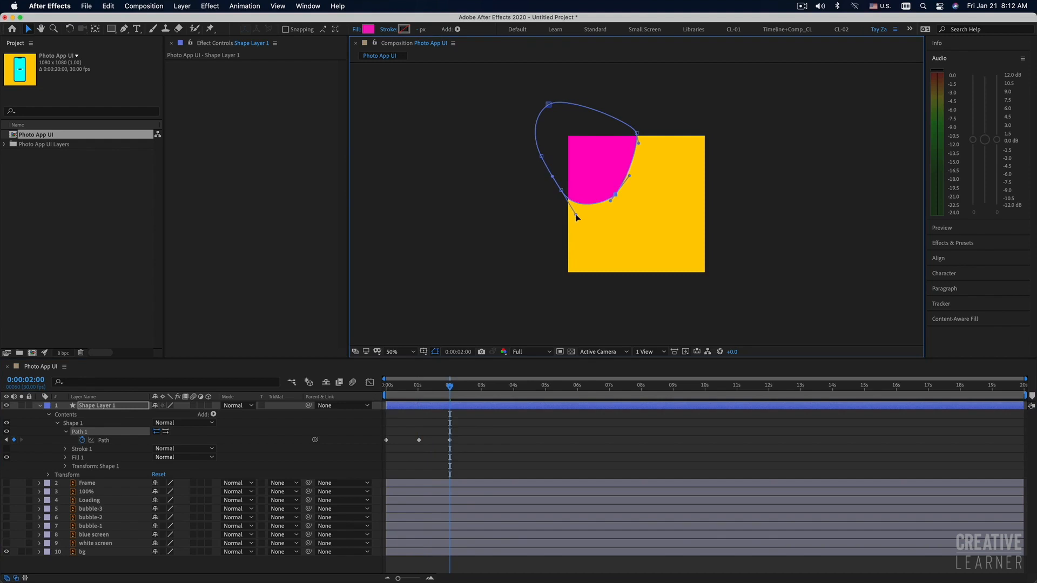
left_click_drag(638, 143, 647, 164)
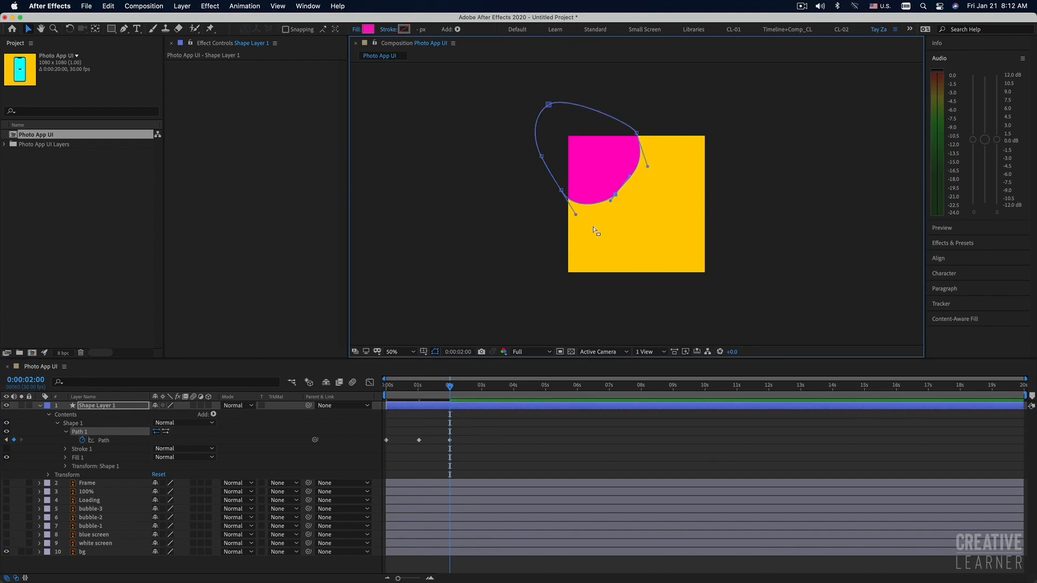
left_click_drag(611, 204, 605, 224)
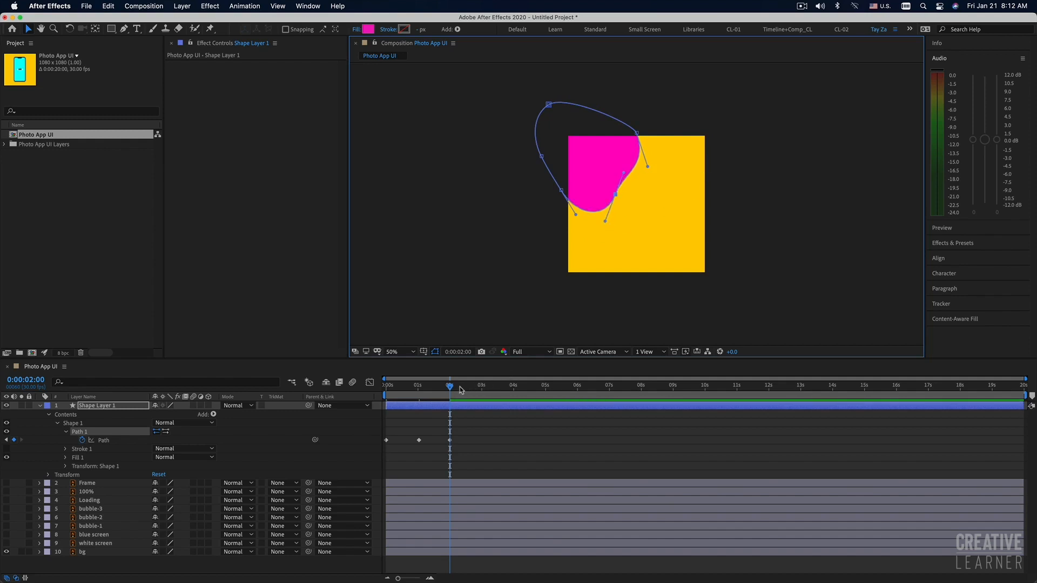
Step: At 0:00:03:00, extend the blob path past both sides of the background and shape its lower edge into a wave
left_click_drag(455, 385, 481, 386)
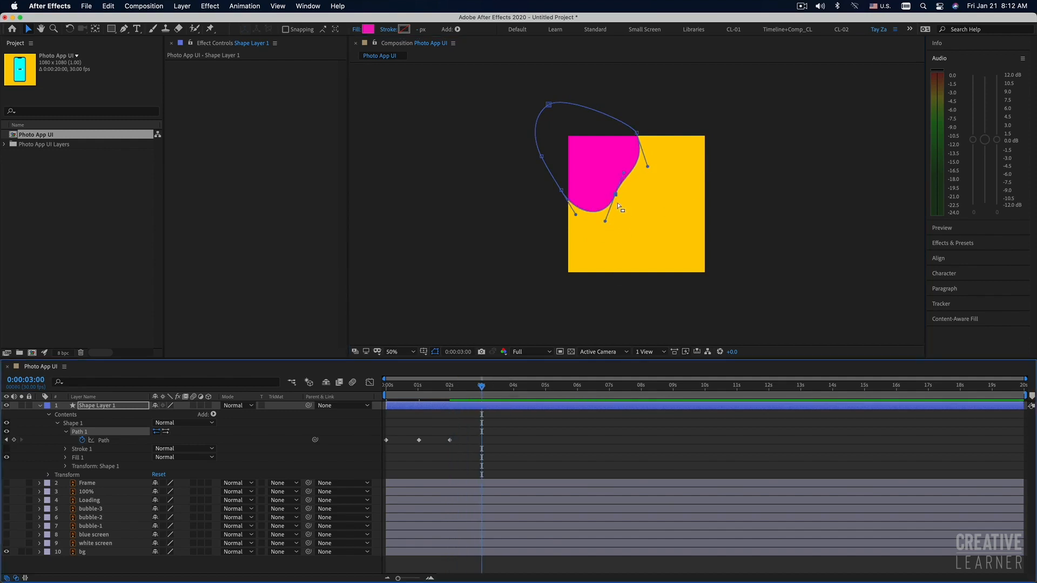
left_click_drag(616, 194, 633, 224)
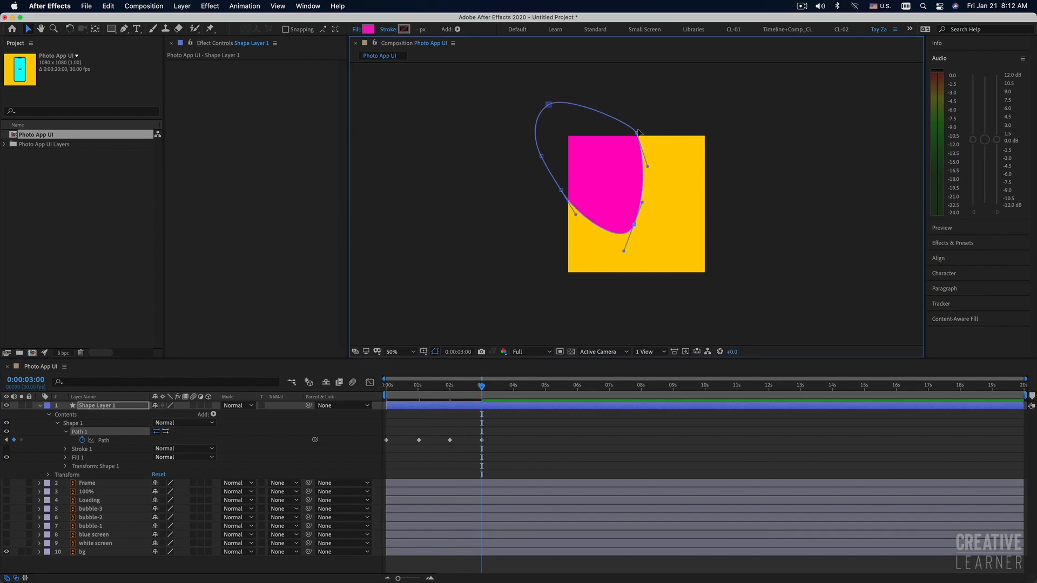
left_click_drag(636, 133, 717, 138)
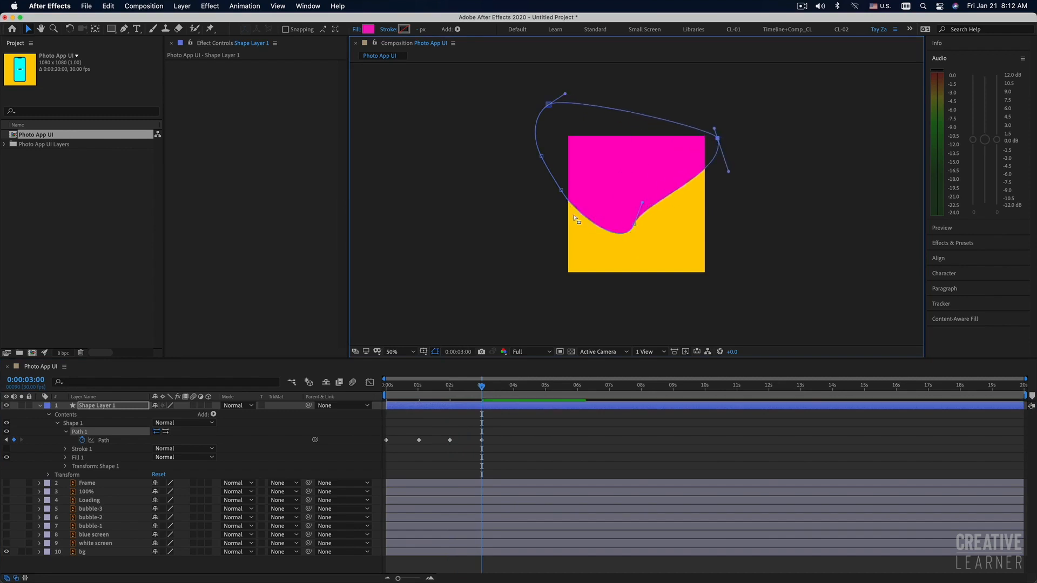
left_click_drag(563, 197, 537, 241)
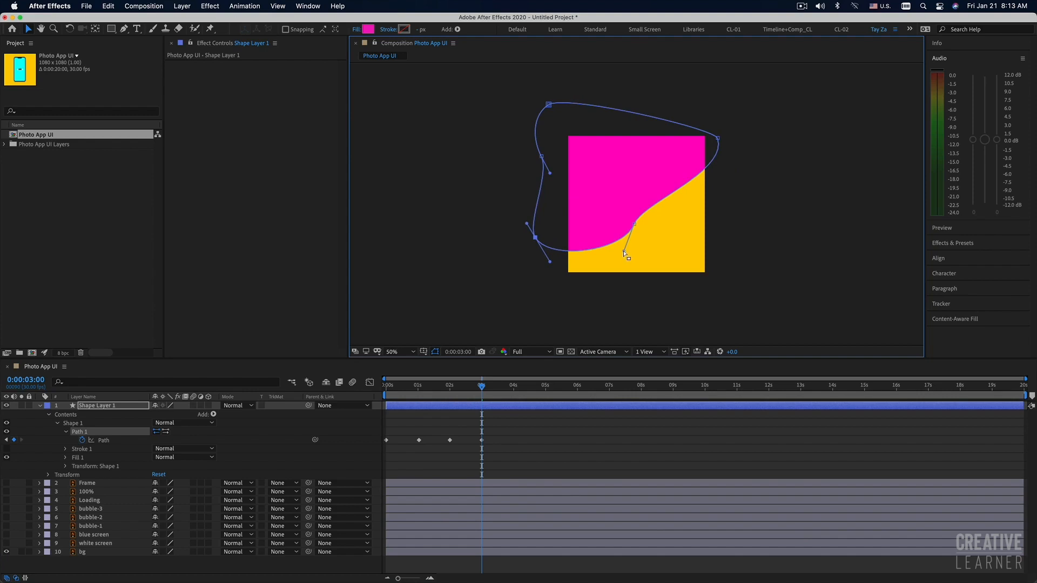
left_click_drag(625, 254, 604, 276)
left_click_drag(635, 225, 681, 239)
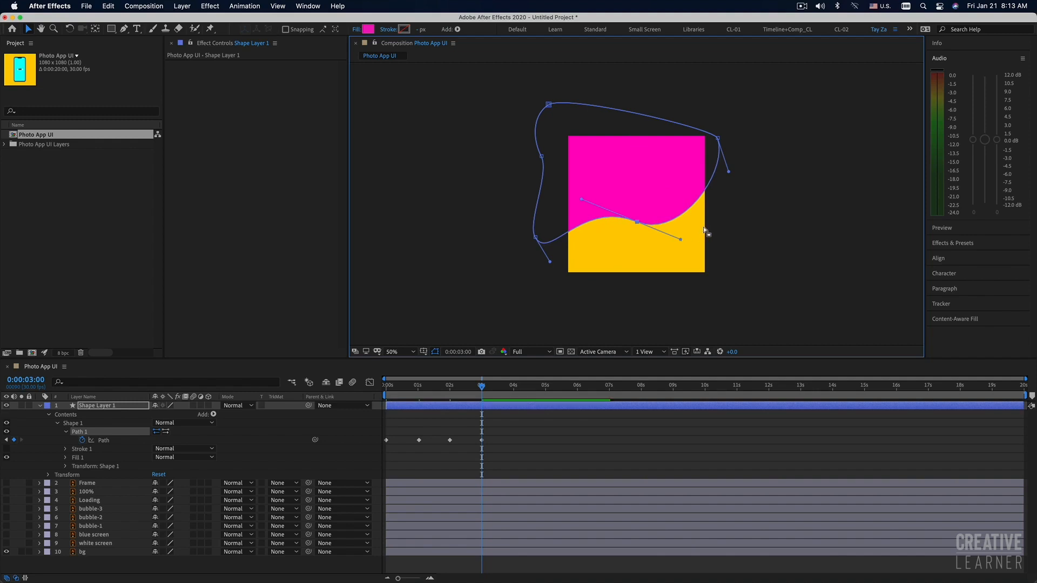
Step: At 0:00:04:00, move the lower and right path points outside the background so the magenta shape covers it completely
left_click_drag(482, 389, 513, 395)
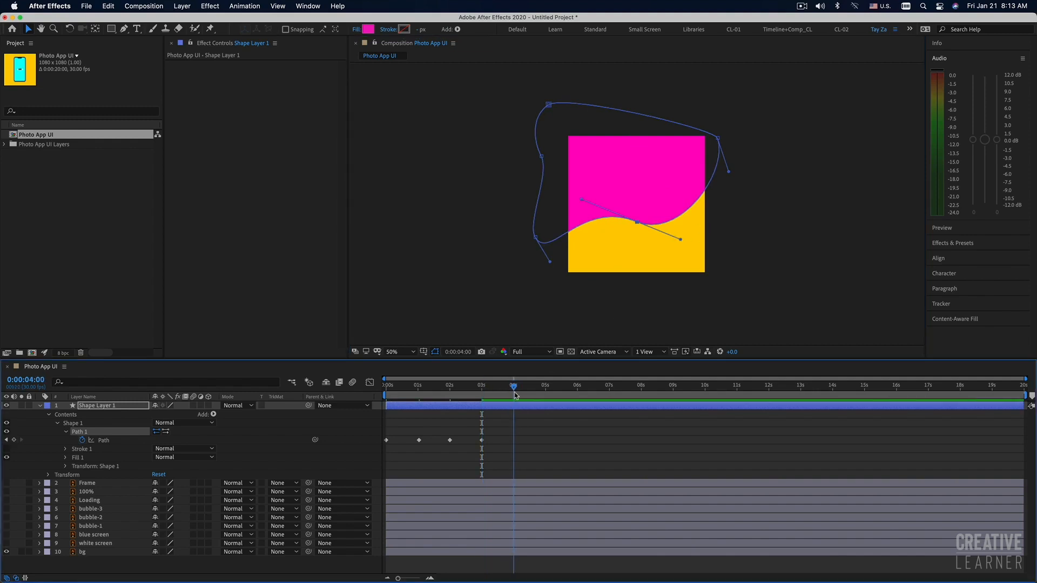
left_click_drag(536, 237, 554, 289)
left_click_drag(637, 223, 740, 284)
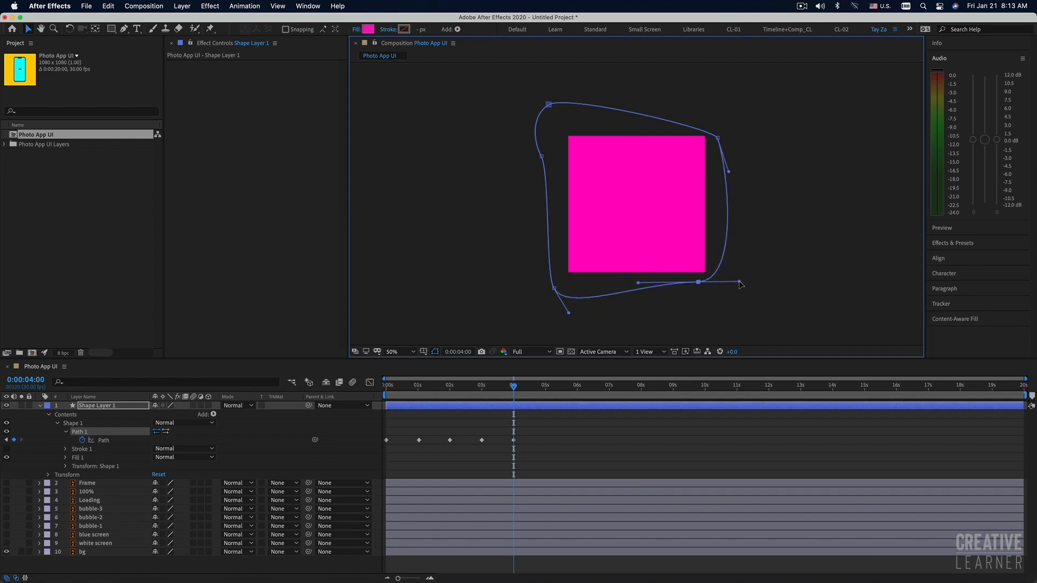
left_click_drag(718, 138, 738, 132)
mouse_move(755, 168)
left_mouse_down()
mouse_move(709, 176)
mouse_move(739, 136)
mouse_move(749, 180)
left_mouse_up()
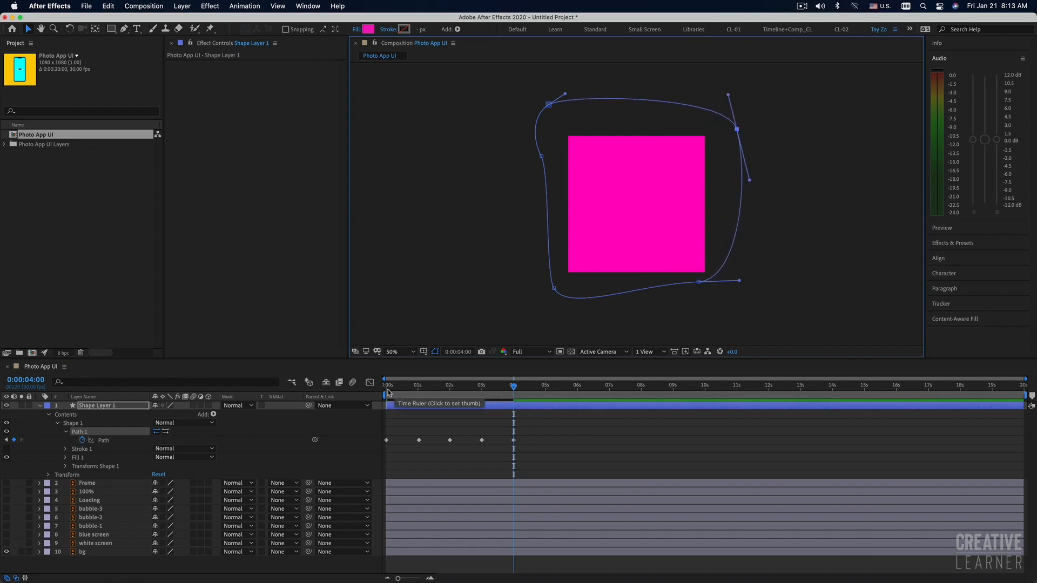
Step: Preview the blob's path animation from the start of the composition
key("Home")
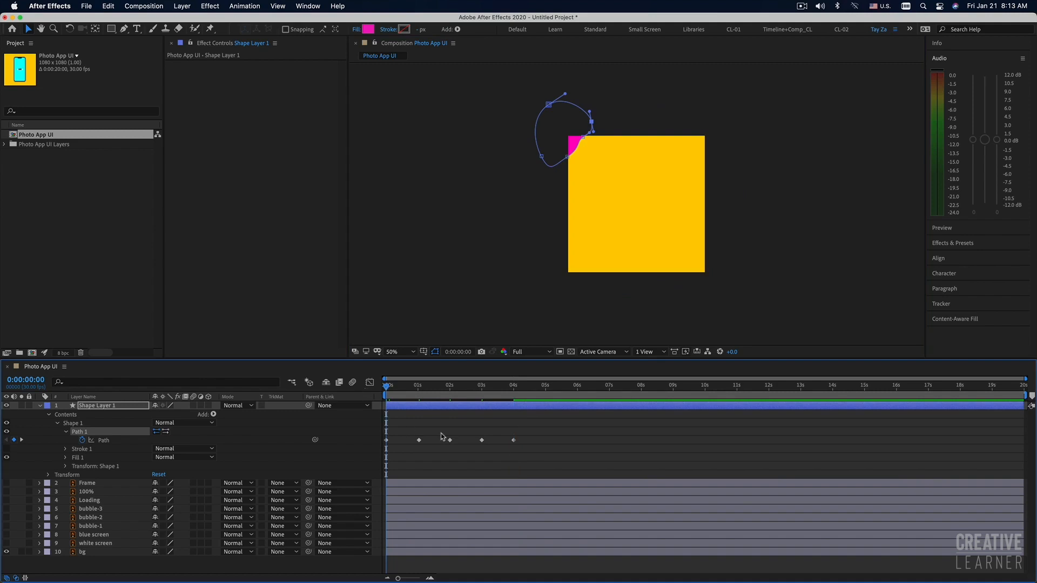
key("space")
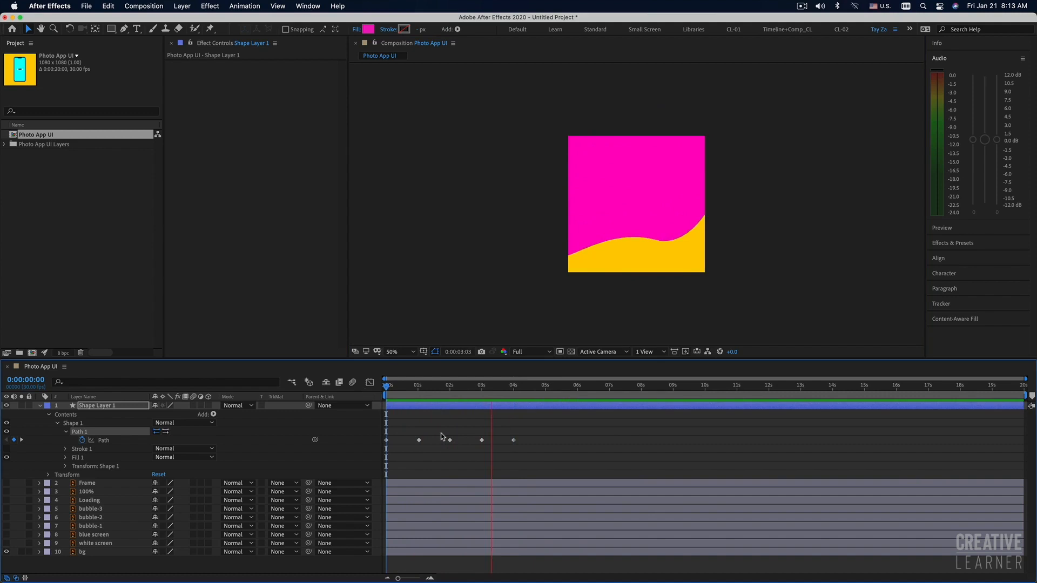
key("space")
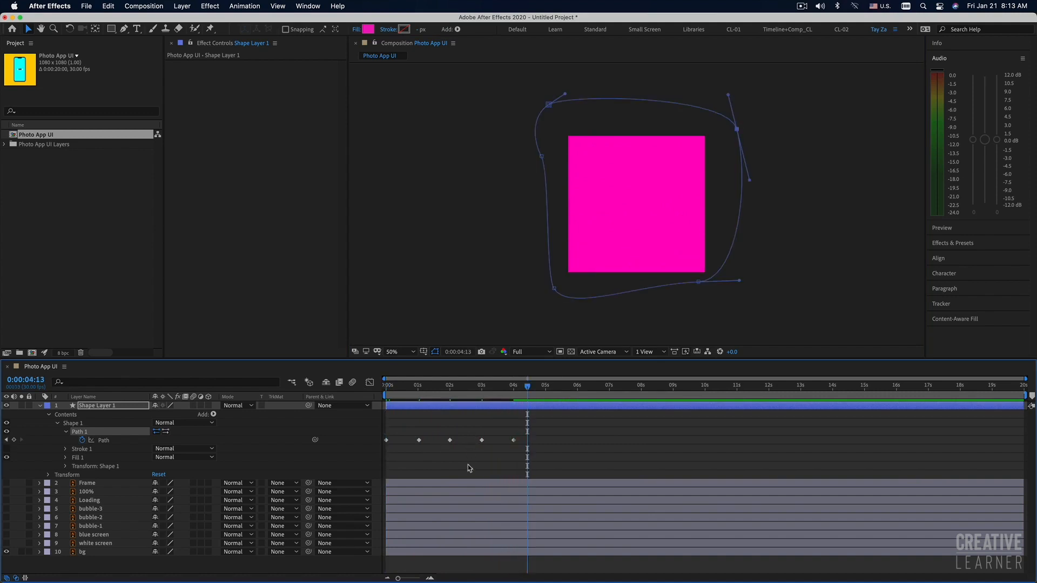
Step: Select all the Path keyframes and compress them proportionally so the last one falls just before the one-second mark
left_click(526, 441)
left_click_drag(522, 435, 362, 457)
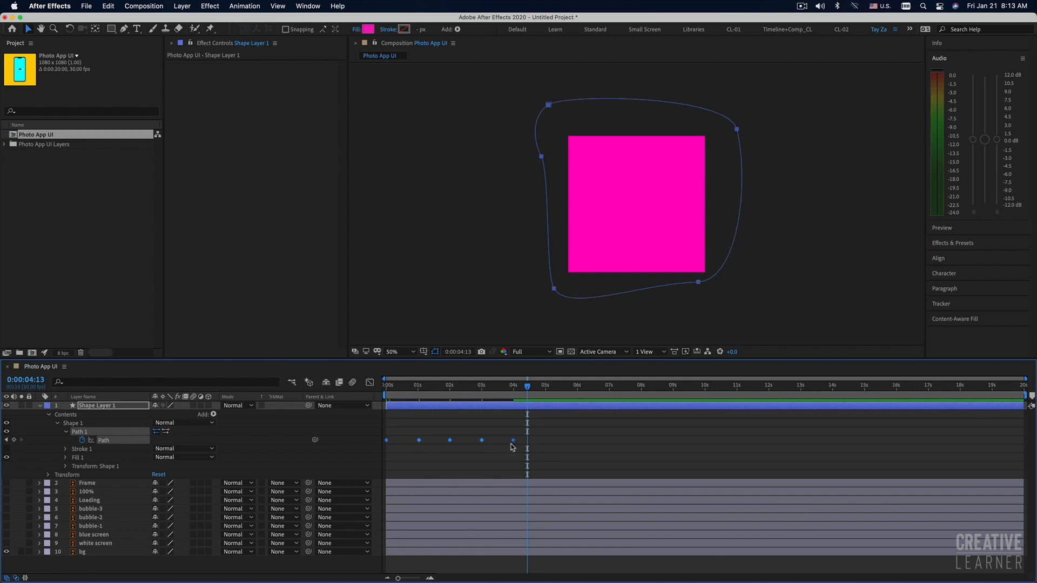
left_click_drag(513, 440, 411, 443)
Step: Play the shortened blob animation repeatedly from the start to check its speed
left_click_drag(403, 388, 353, 388)
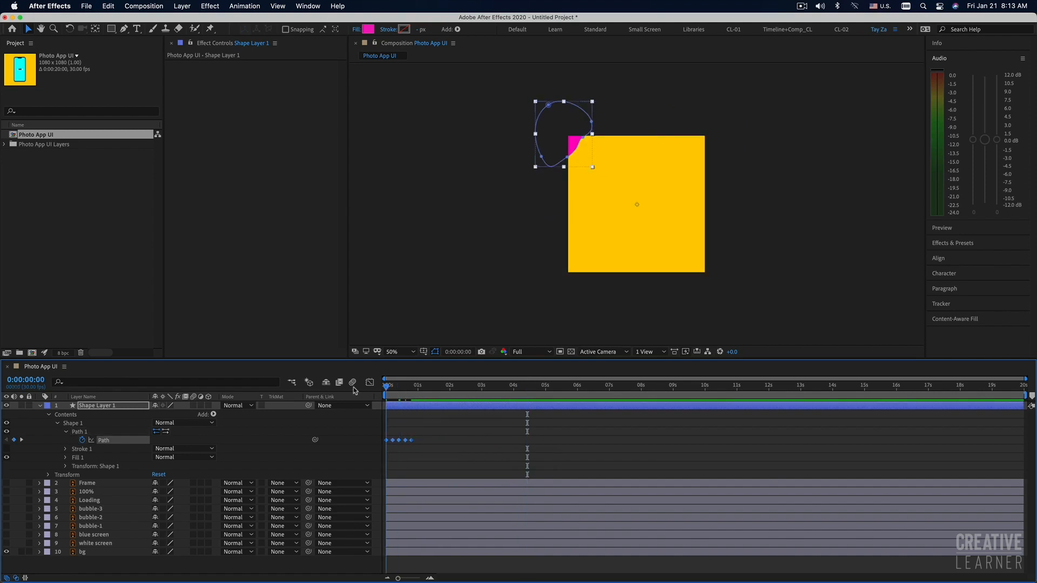
key("space")
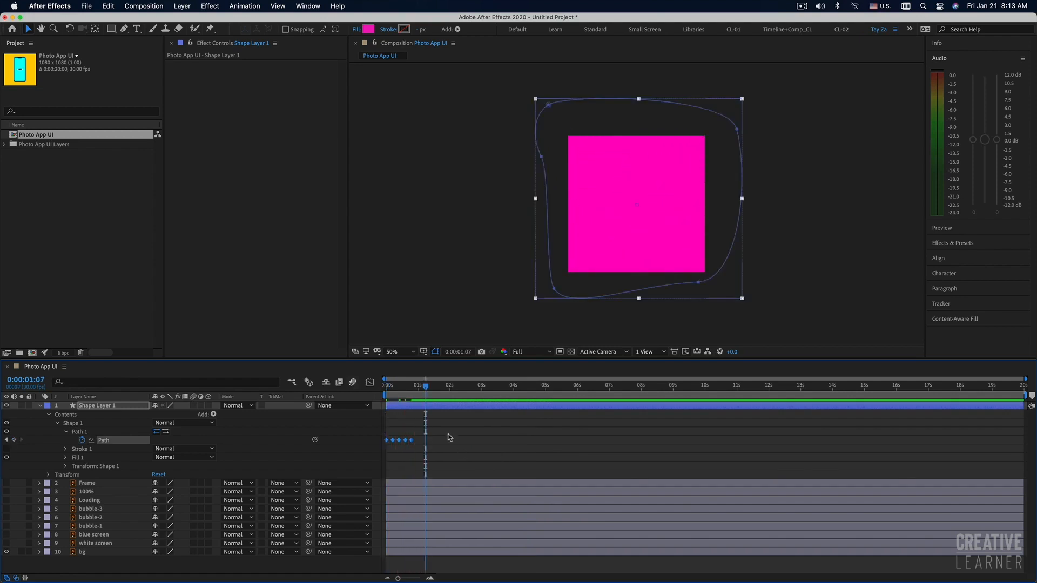
left_click_drag(398, 387, 378, 388)
key("space")
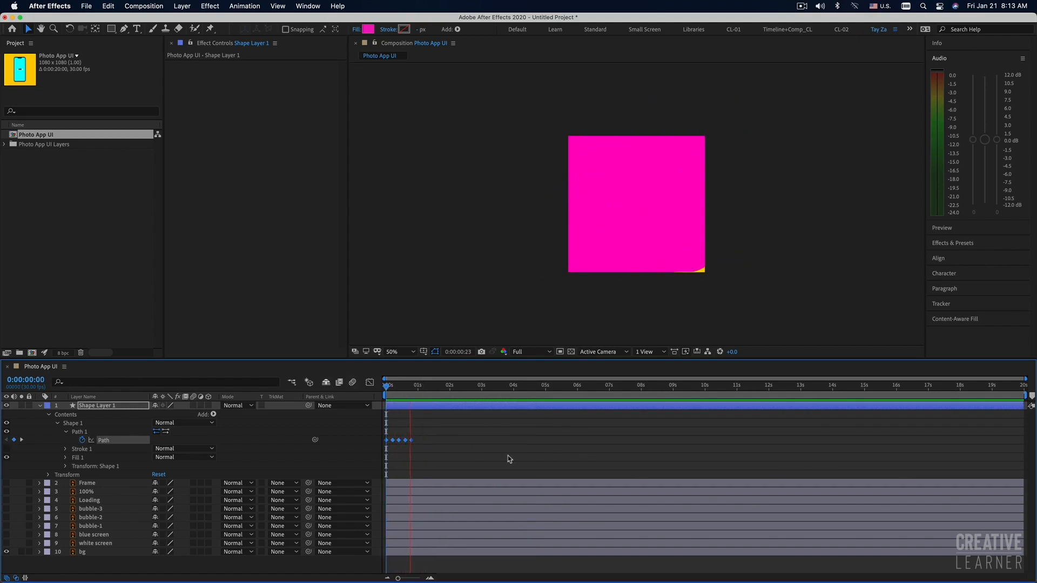
key("space")
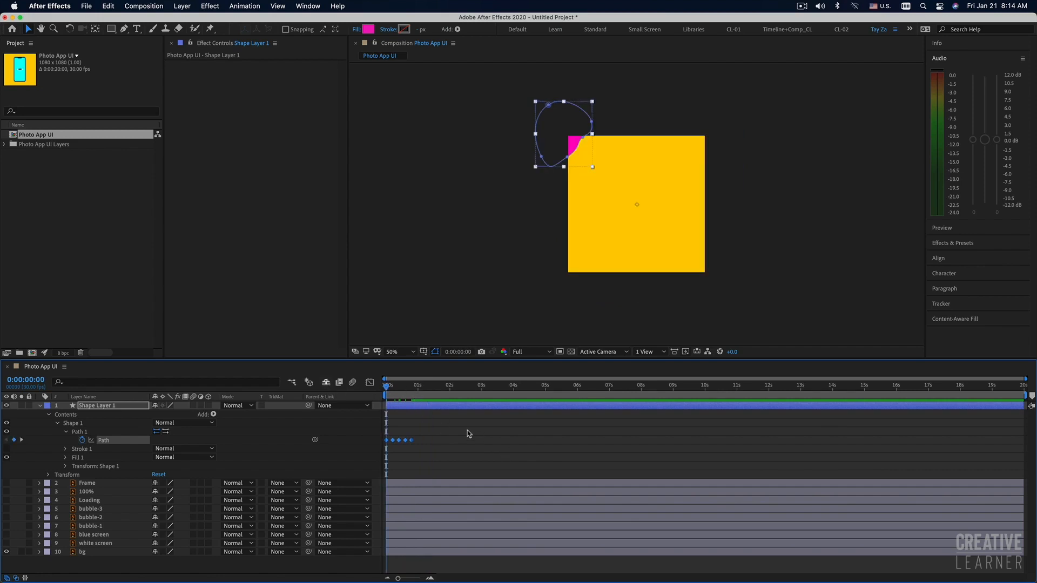
key("space")
key("space")
left_click(393, 387)
key("space")
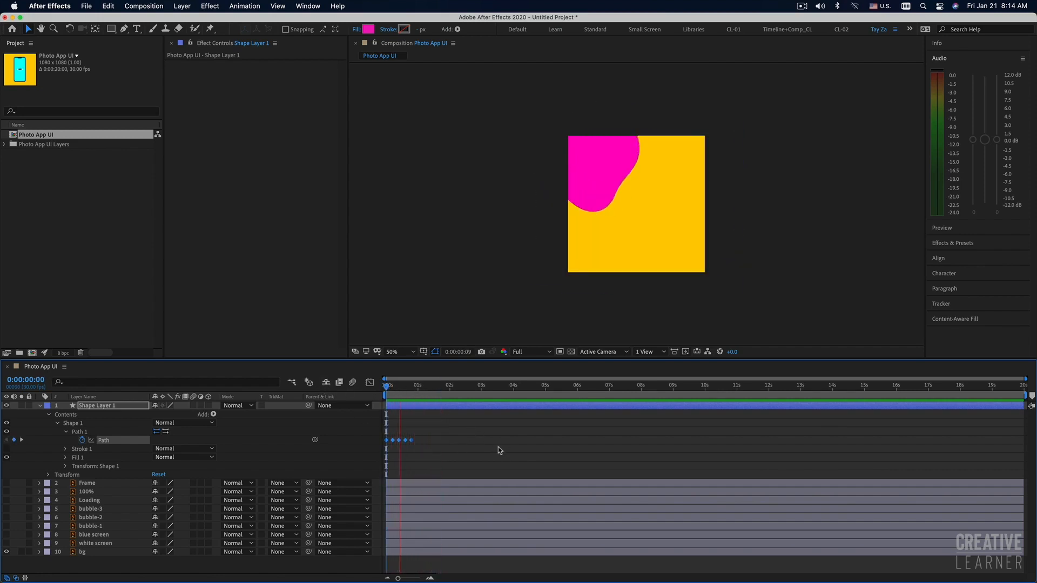
key("space")
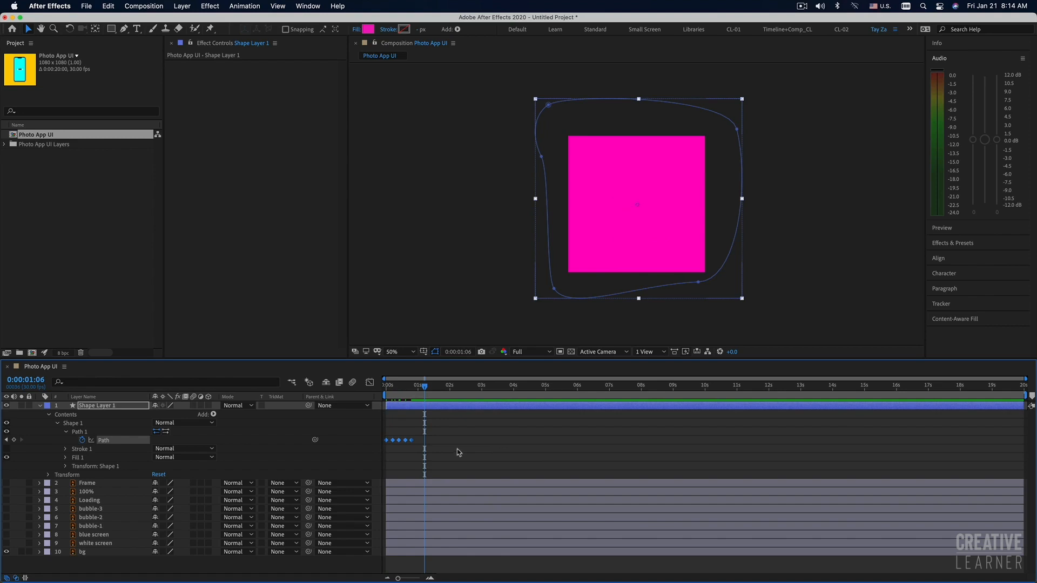
Step: Collapse Shape Layer 1, toggle its visibility off and on, and move the layer directly above bg
left_click(40, 406)
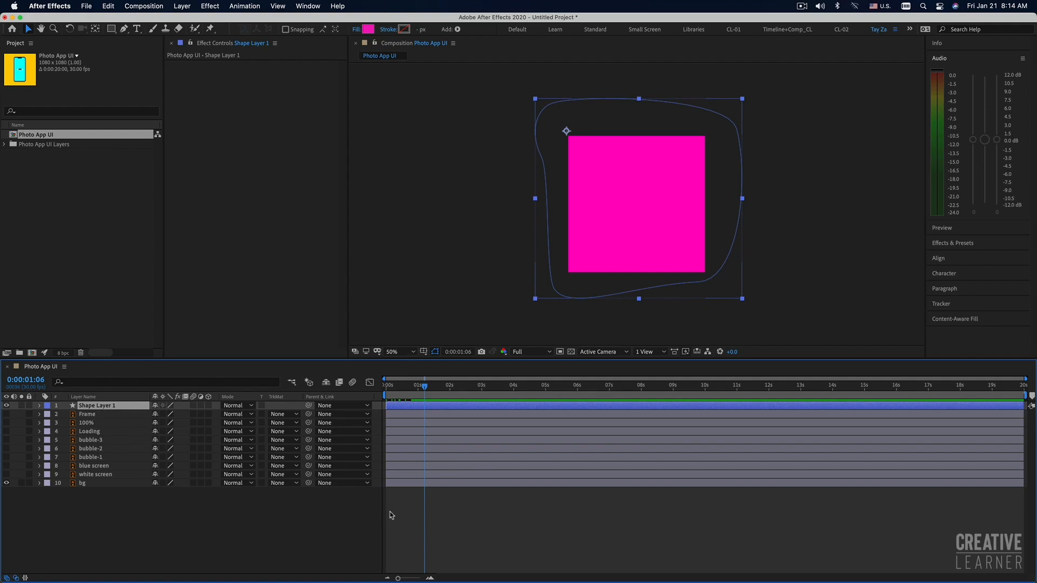
left_click(7, 405)
left_click(6, 405)
left_click_drag(96, 408, 90, 484)
left_click(91, 484)
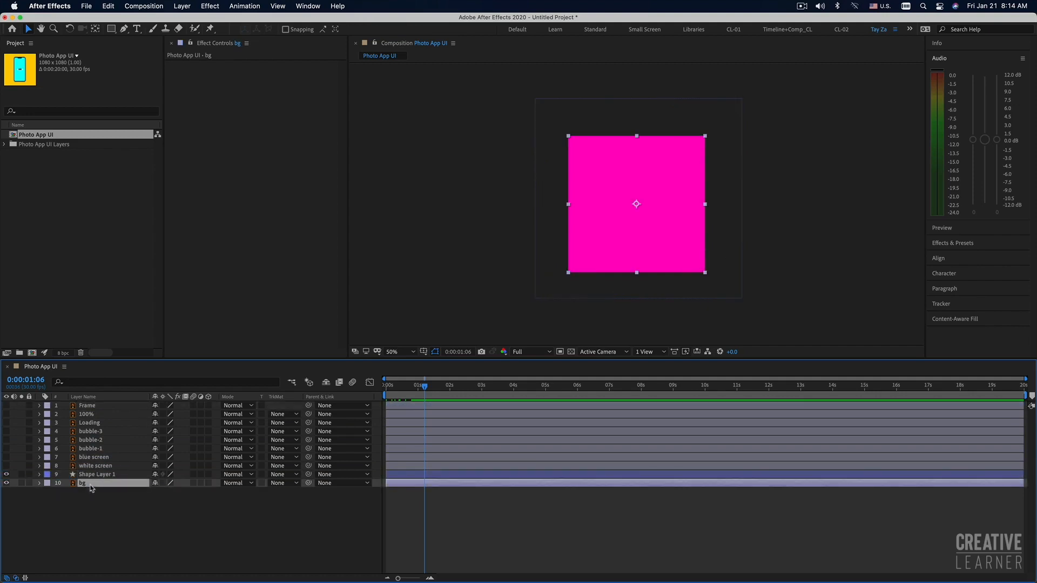
Step: Move Shape Layer 1 above the blue screen layer and return it to its place directly above bg
left_click(89, 476)
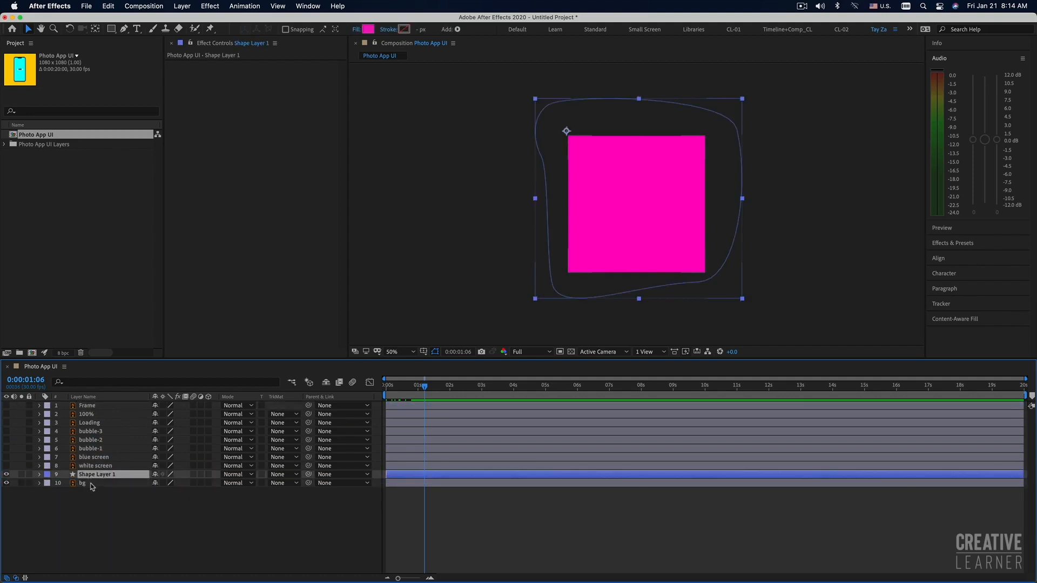
left_click_drag(92, 475, 94, 455)
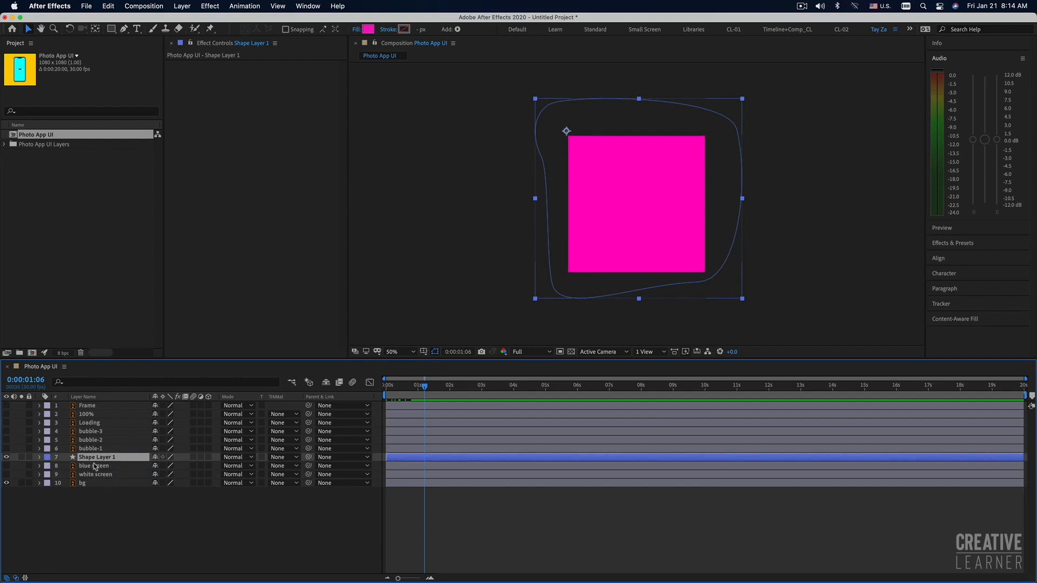
left_click_drag(90, 459, 87, 485)
left_click(87, 485)
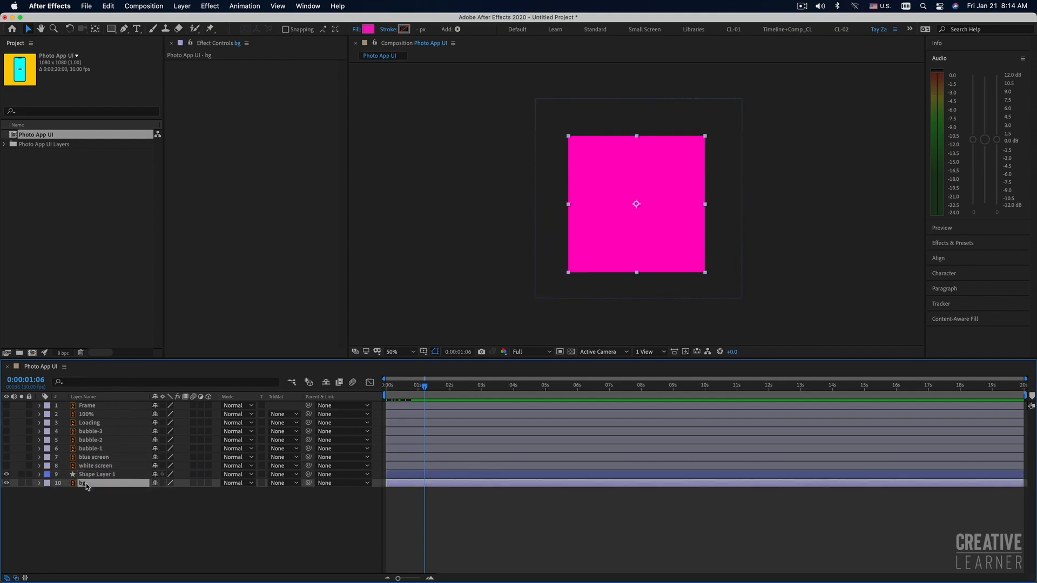
Step: Set the bg layer's track matte to Alpha Matte "Shape Layer 1"
left_click(99, 476)
left_click(95, 483)
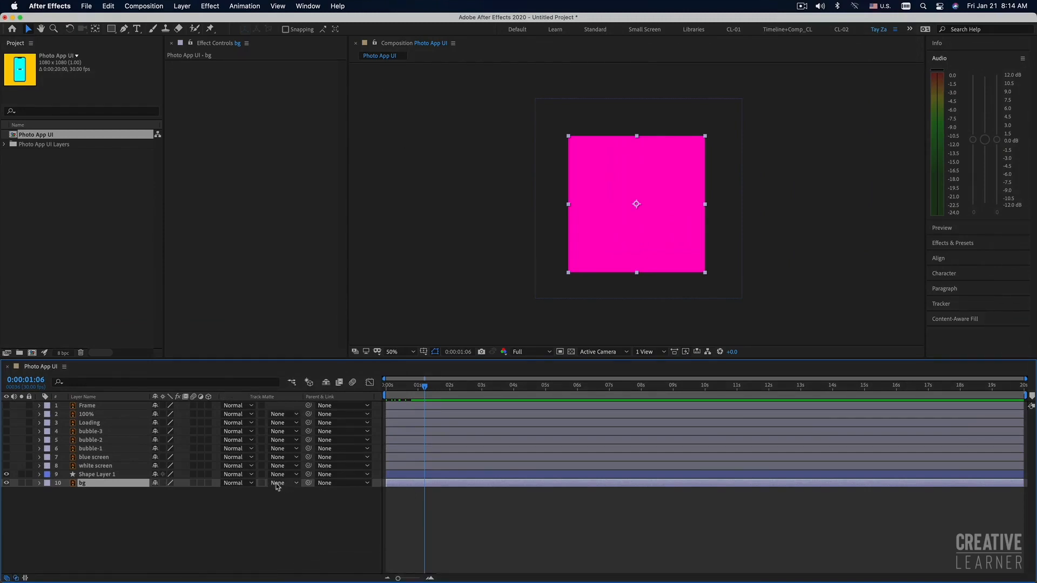
left_click(276, 484)
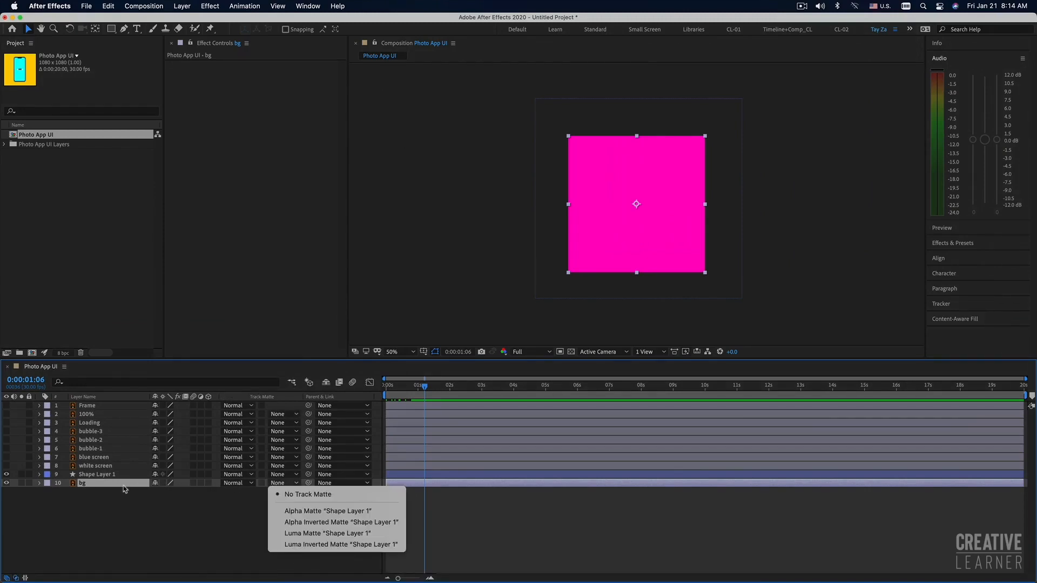
left_click(321, 511)
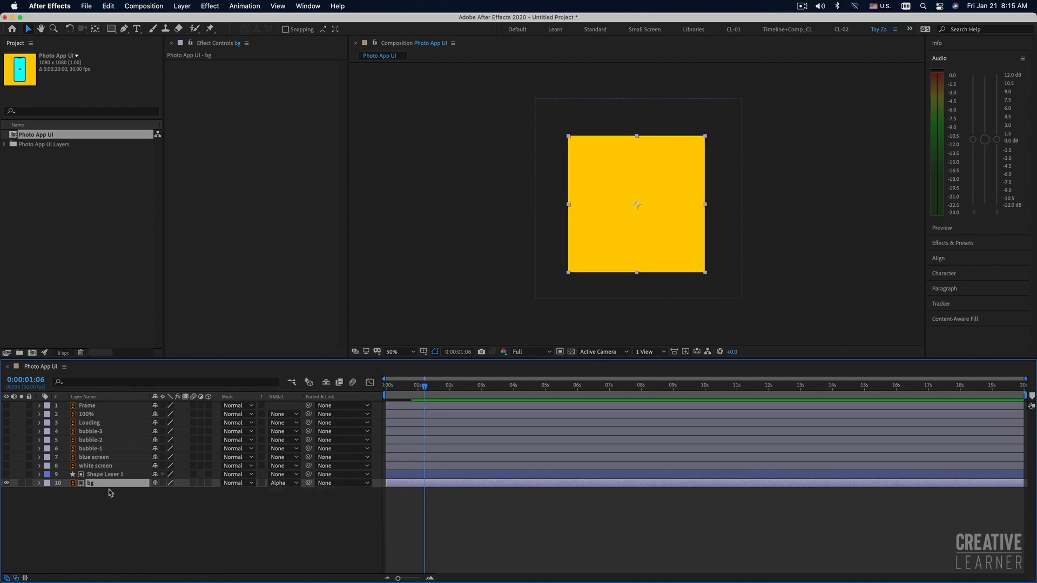
Step: Select Shape Layer 1 and play from the start to check how the blob matte reveals the yellow background
left_click(97, 474)
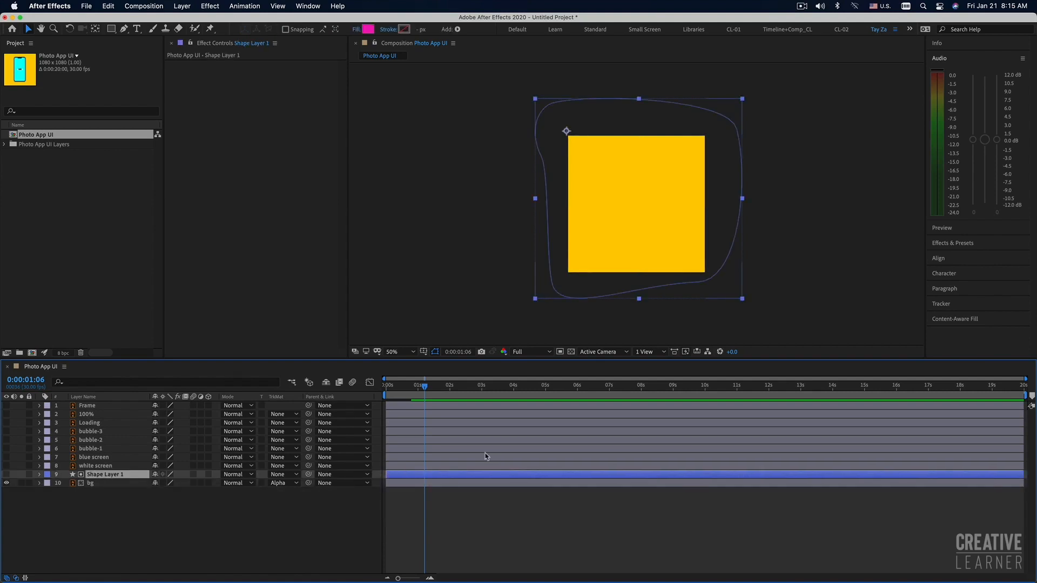
key("Home")
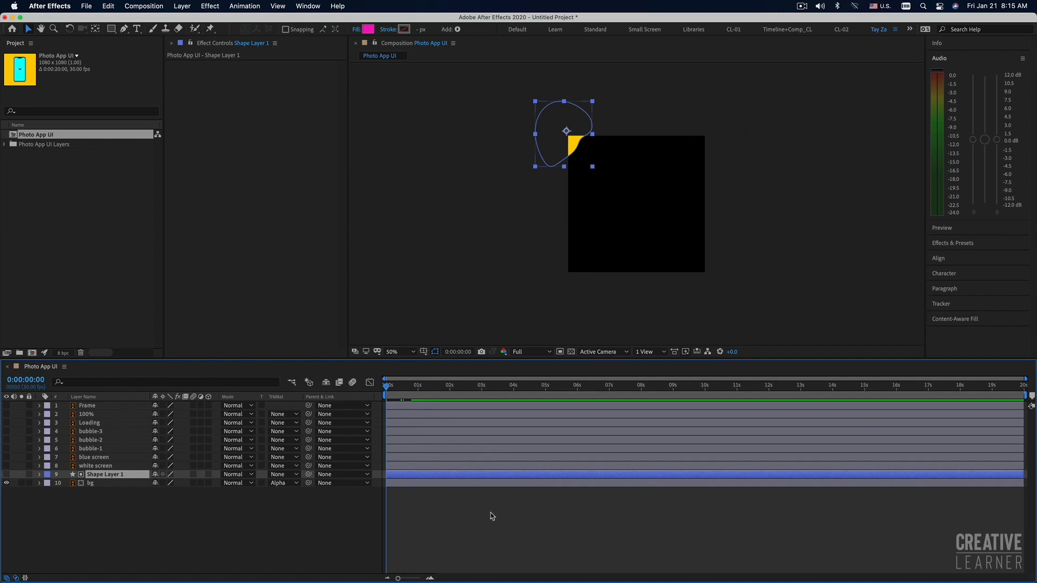
key("space")
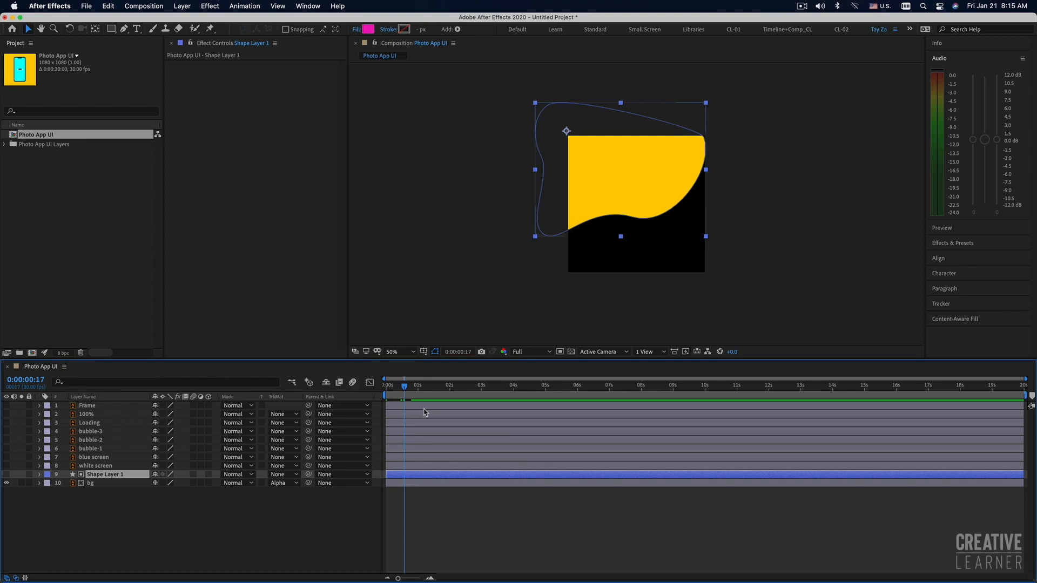
key("space")
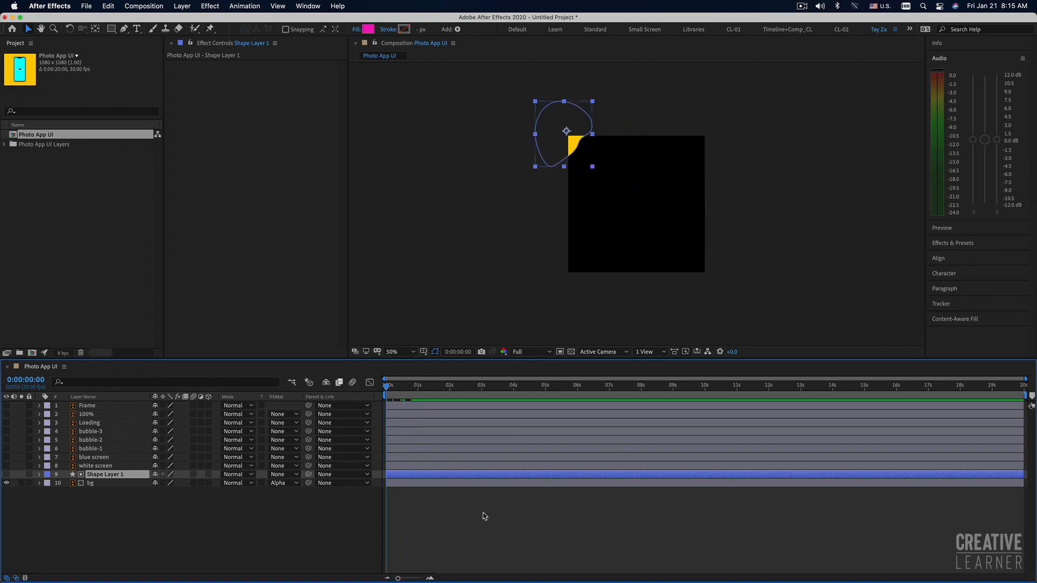
key("space")
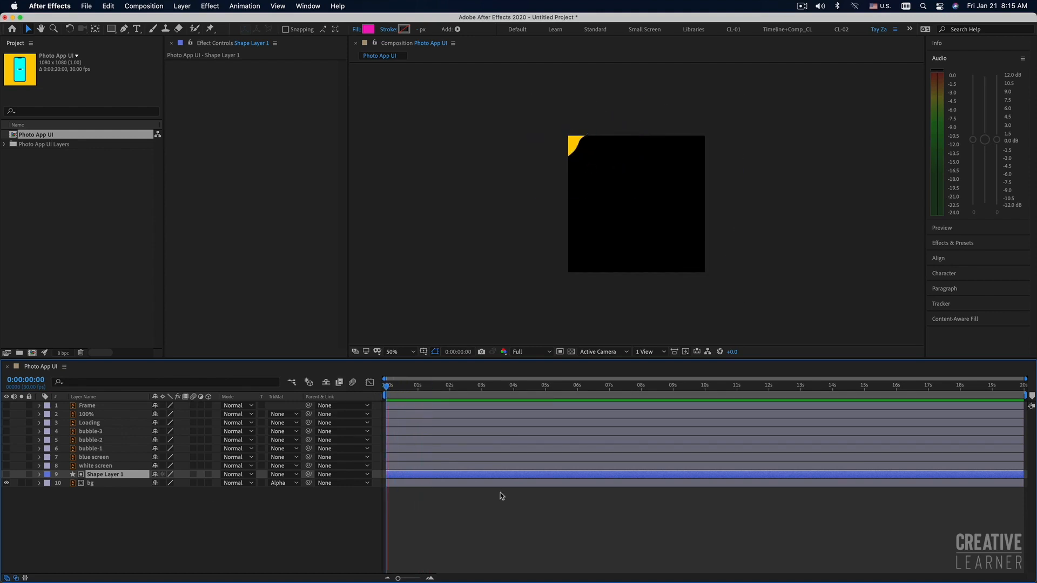
key("space")
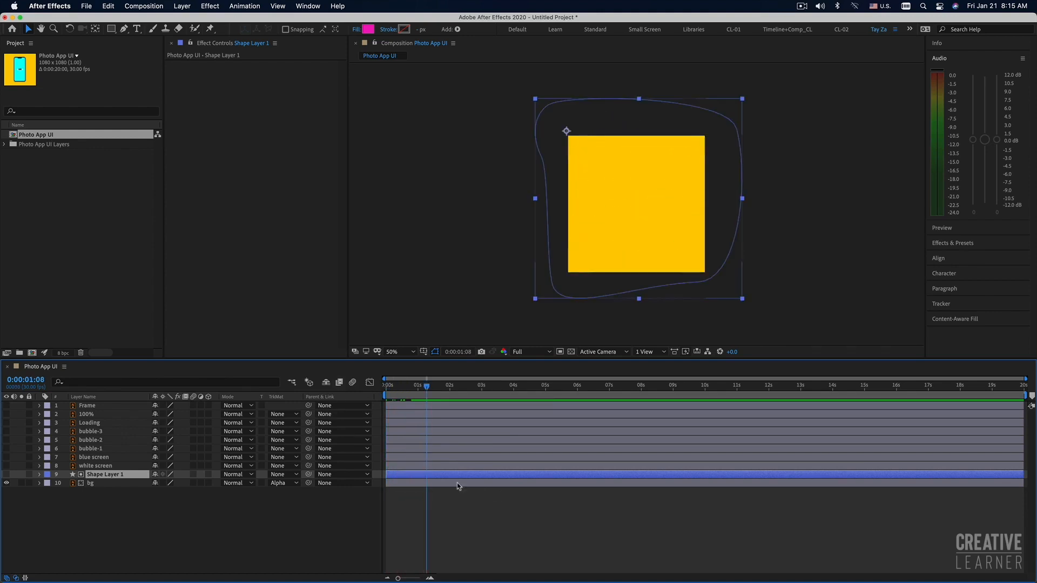
Step: Reveal the keyframed Path property of Shape Layer 1
left_click(402, 483)
left_click(402, 474)
key("u")
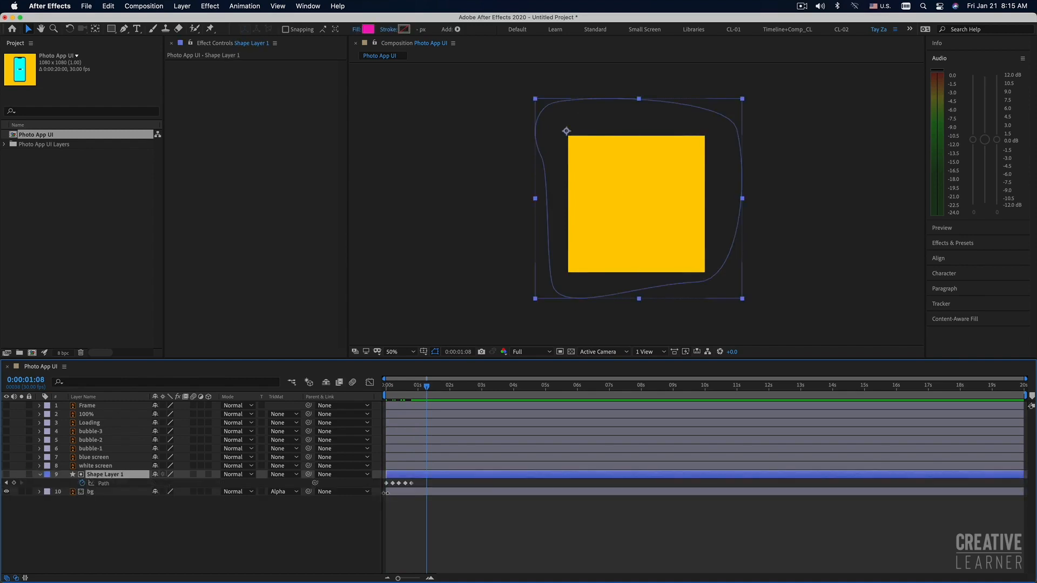
Step: Try applying Easy Ease to all Path keyframes of Shape Layer 1 and spreading the later keyframes further apart
left_click_drag(419, 481, 377, 487)
left_click(425, 501)
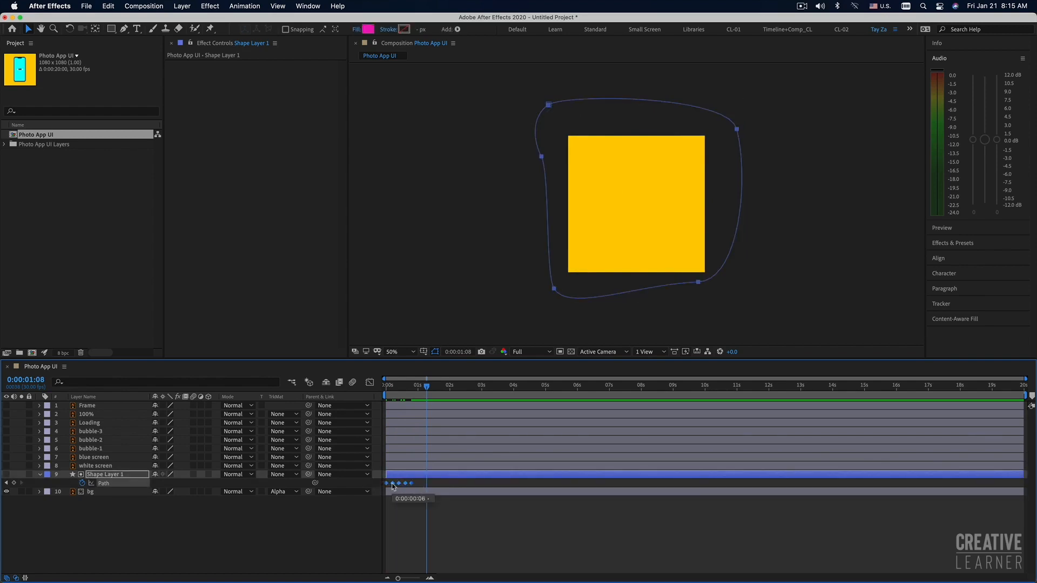
left_click(425, 500)
left_click_drag(421, 481, 384, 489)
key("F9")
left_click(417, 511)
mouse_move(420, 480)
left_mouse_down()
mouse_move(388, 488)
mouse_move(416, 485)
left_mouse_up()
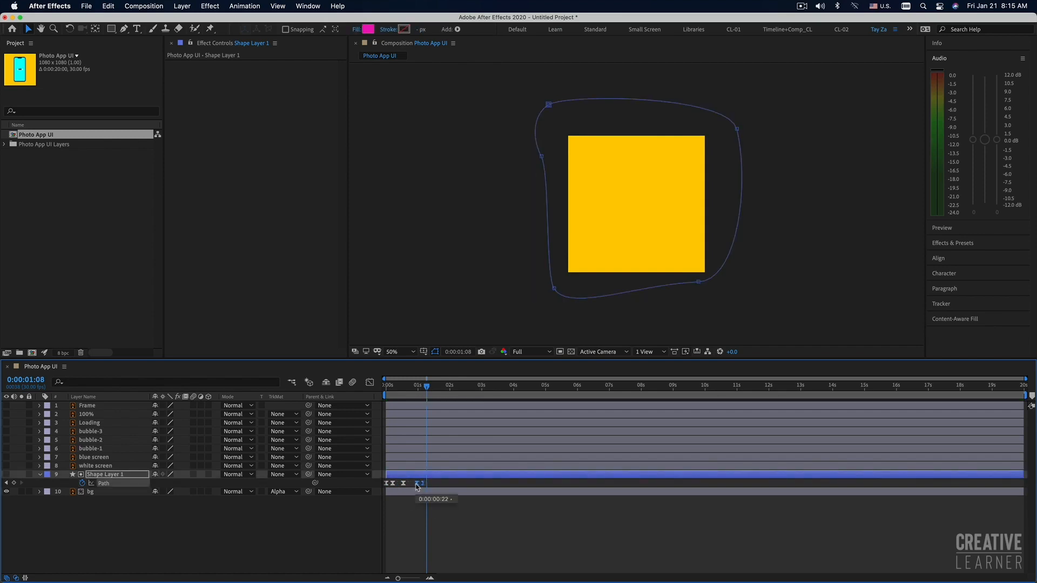
Step: Play the eased blob animation, try pulling its later Path keyframes closer together, and replay from the start
key("Home")
key("space")
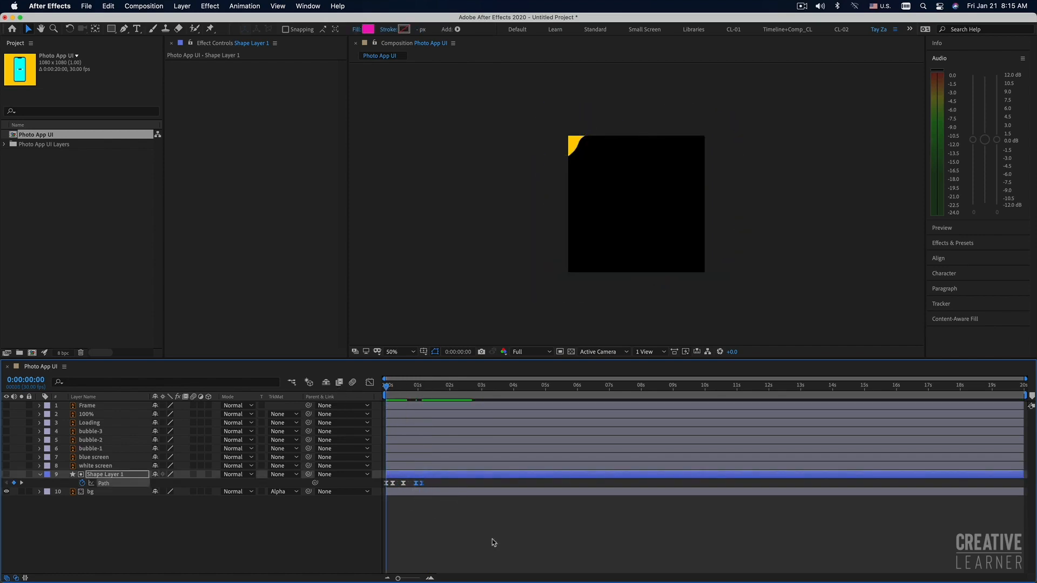
key("space")
left_click(444, 485)
left_click_drag(426, 486, 402, 485)
key("Home")
key("space")
left_click(438, 516)
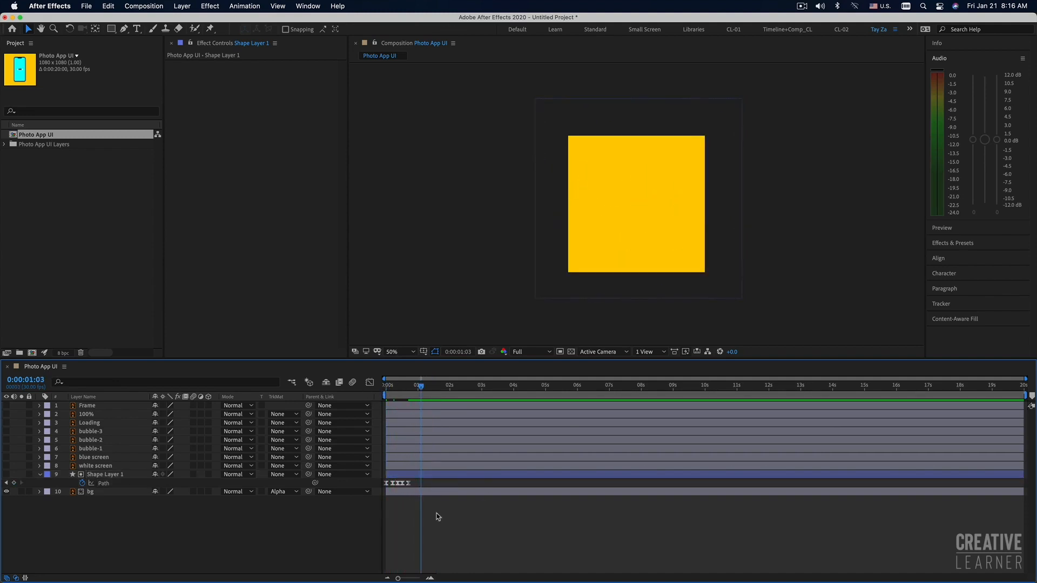
Step: Undo the Path keyframe moves and the Easy Ease on Shape Layer 1
key("super+z")
key("super+z")
key("super+z")
key("super+z")
key("super+z")
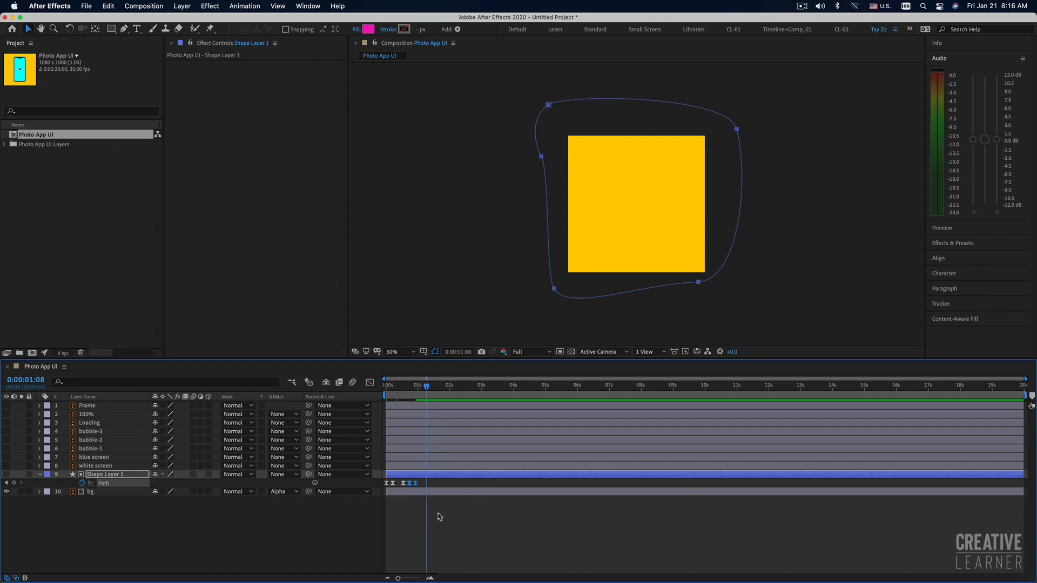
Step: Replay the linear blob reveal from the start, checking Shape Layer 1's outline and clearing the selection
left_click_drag(398, 386, 332, 395)
key("space")
left_click(451, 520)
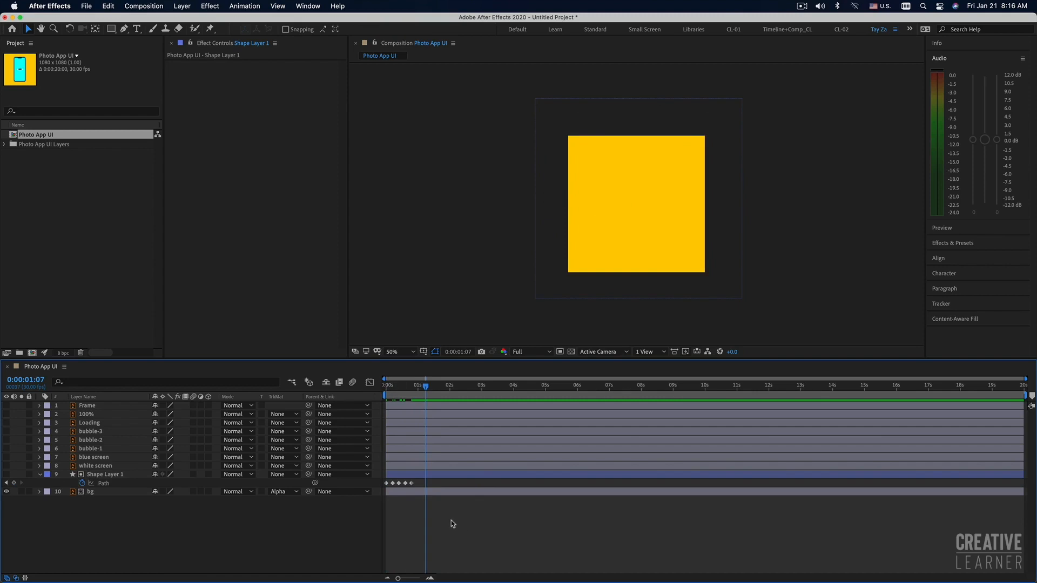
left_click(407, 476)
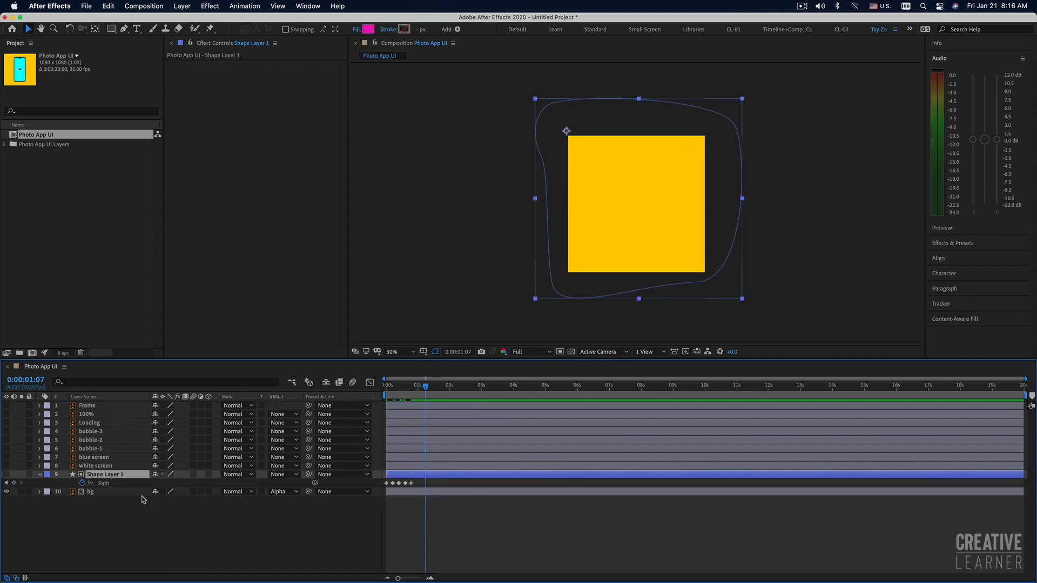
left_click(424, 530)
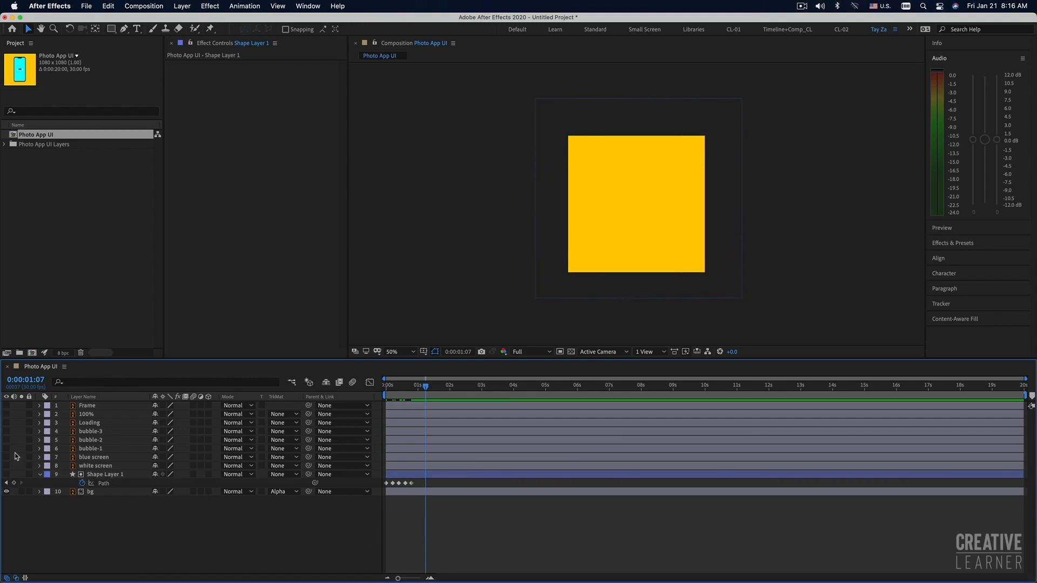
Step: Turn on the visibility of the Frame and white screen layers
left_click(7, 405)
left_click(6, 406)
left_click(7, 405)
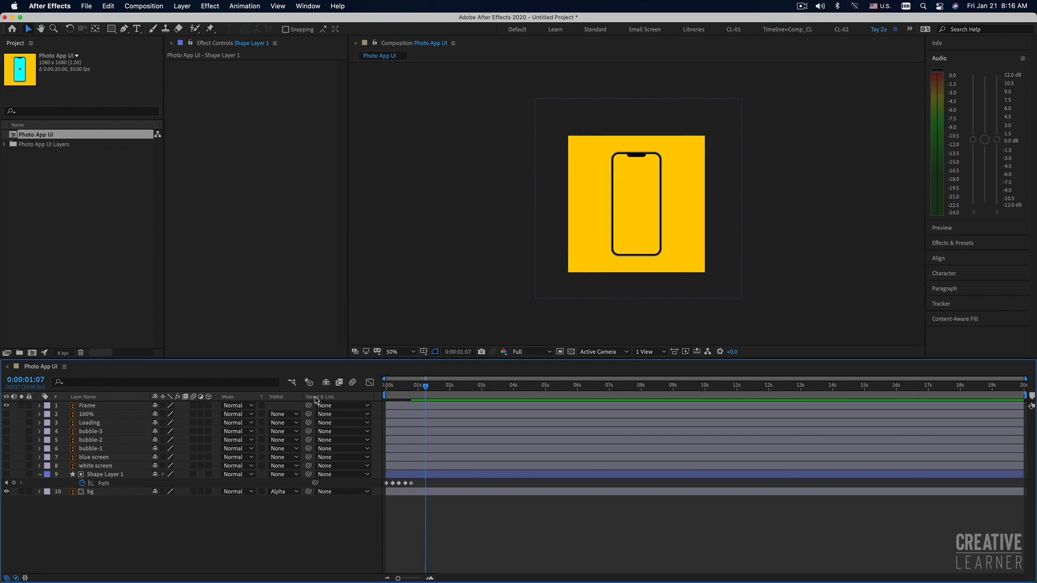
left_click(96, 466)
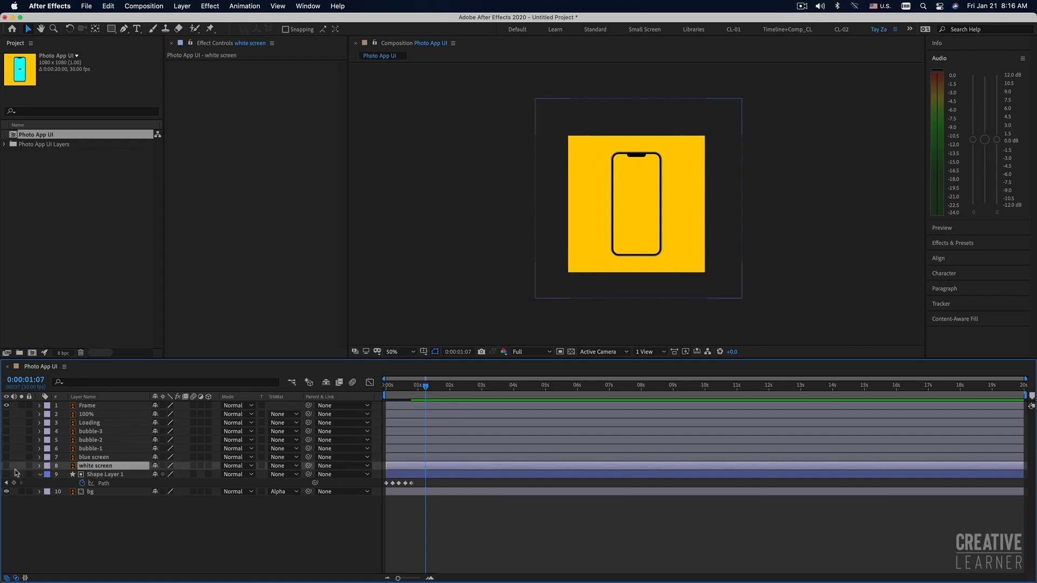
left_click(7, 466)
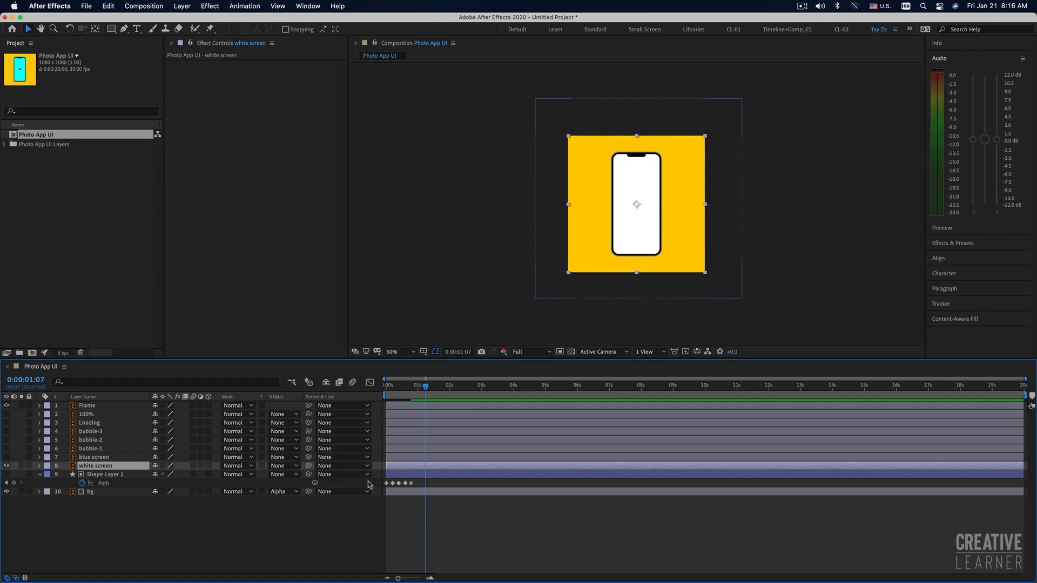
Step: Play the composition from the start to check the background reveal behind the phone, then stop and deselect
left_click_drag(395, 387, 320, 382)
key("space")
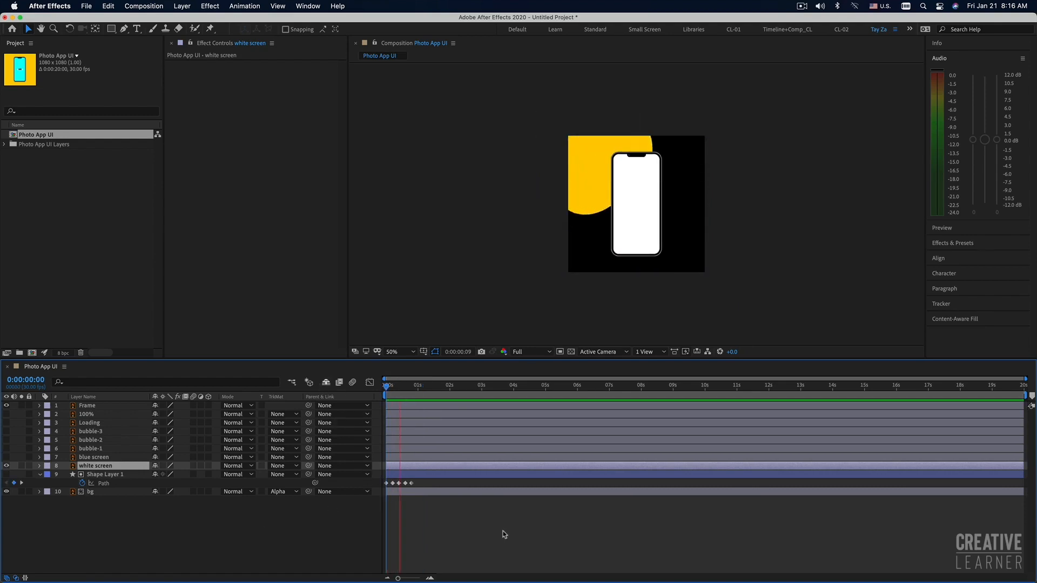
key("space")
left_click(509, 527)
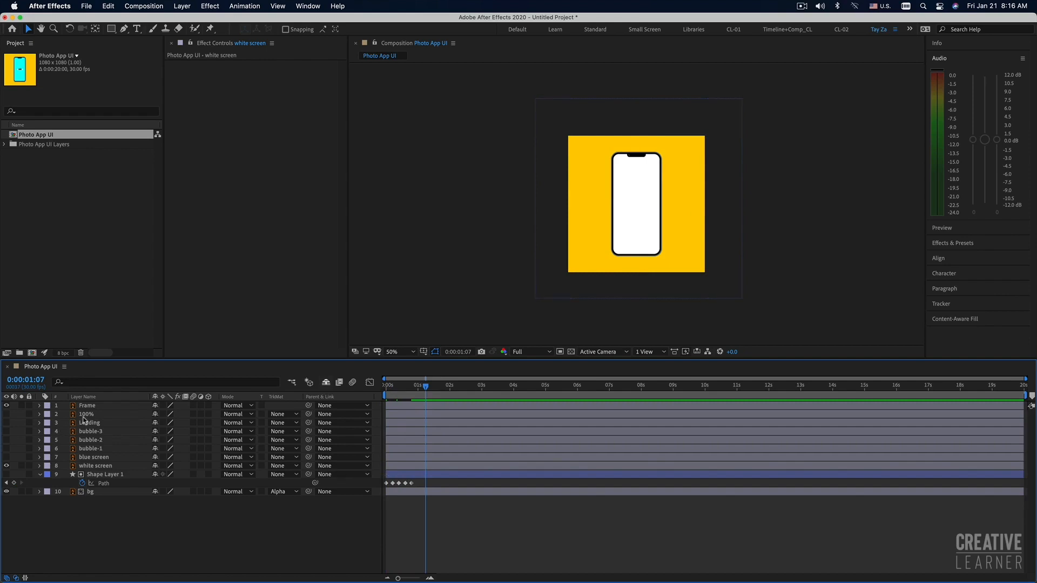
Step: Turn on the visibility of the Loading layer and select it
left_click(82, 414)
left_click(7, 424)
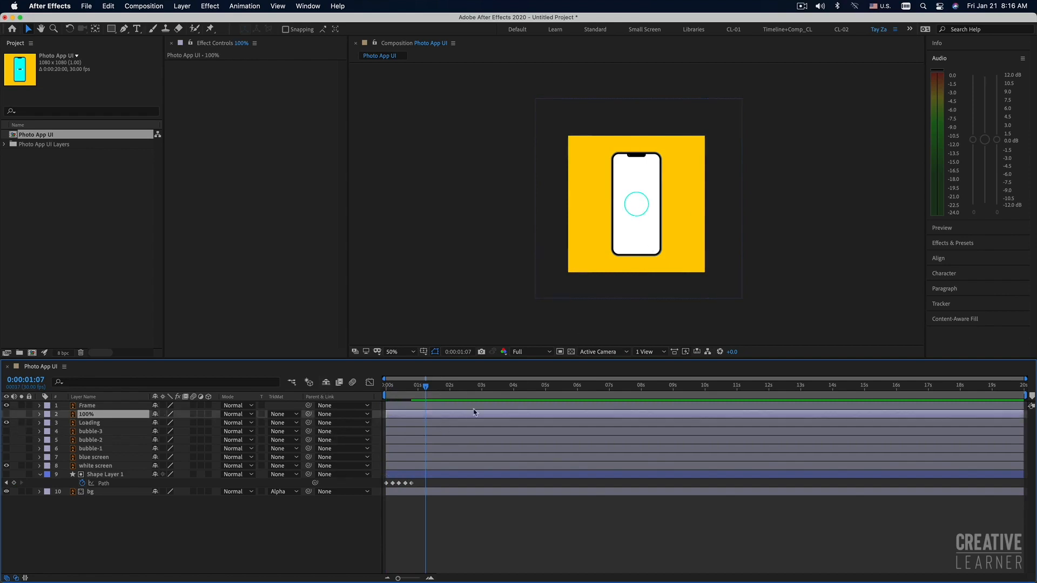
left_click(123, 424)
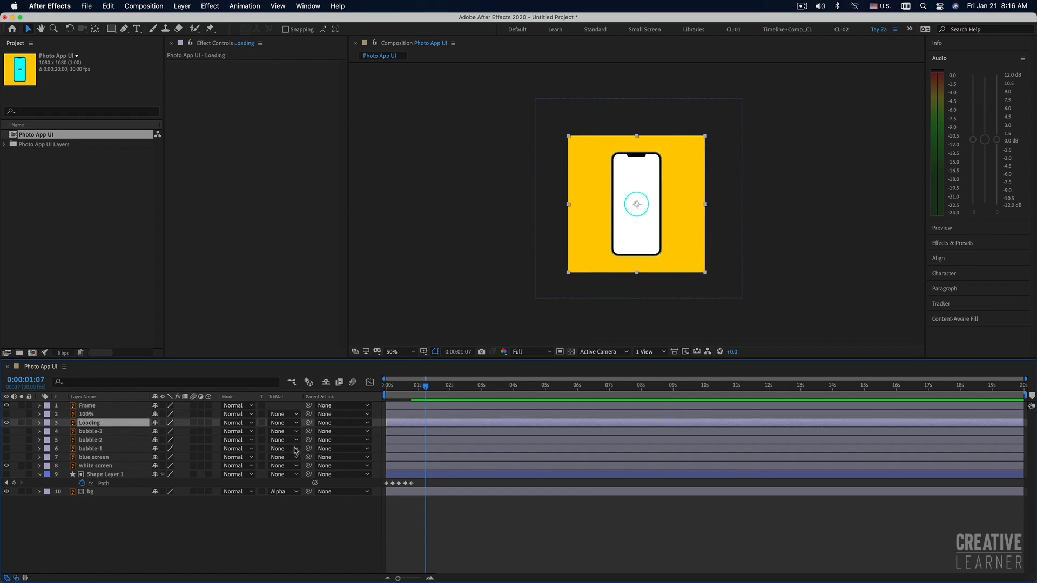
left_click(111, 29)
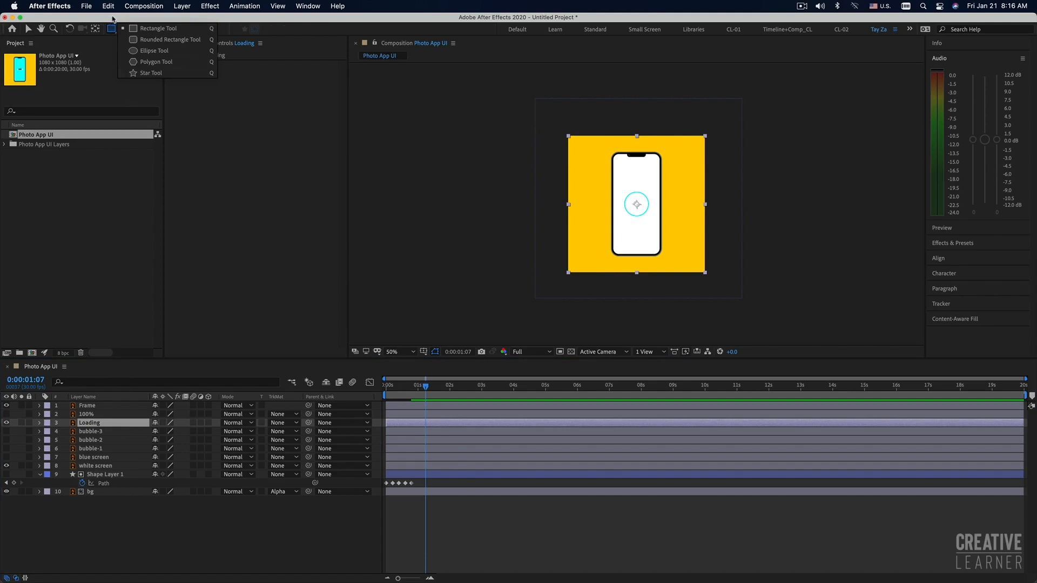
left_click(276, 169)
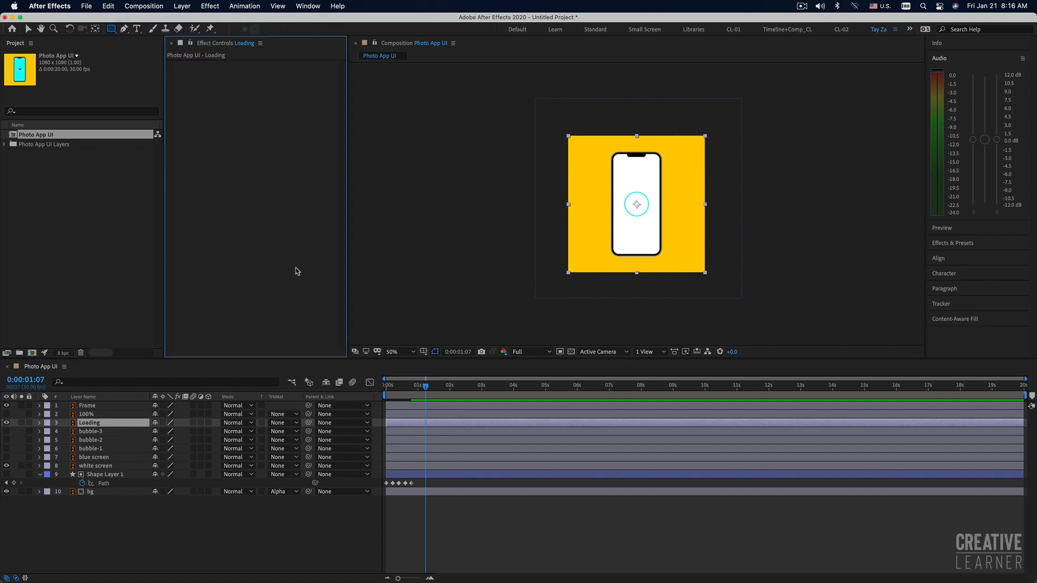
Step: Create shapes from the Loading vector layer and delete the original Loading layer
right_click(97, 425)
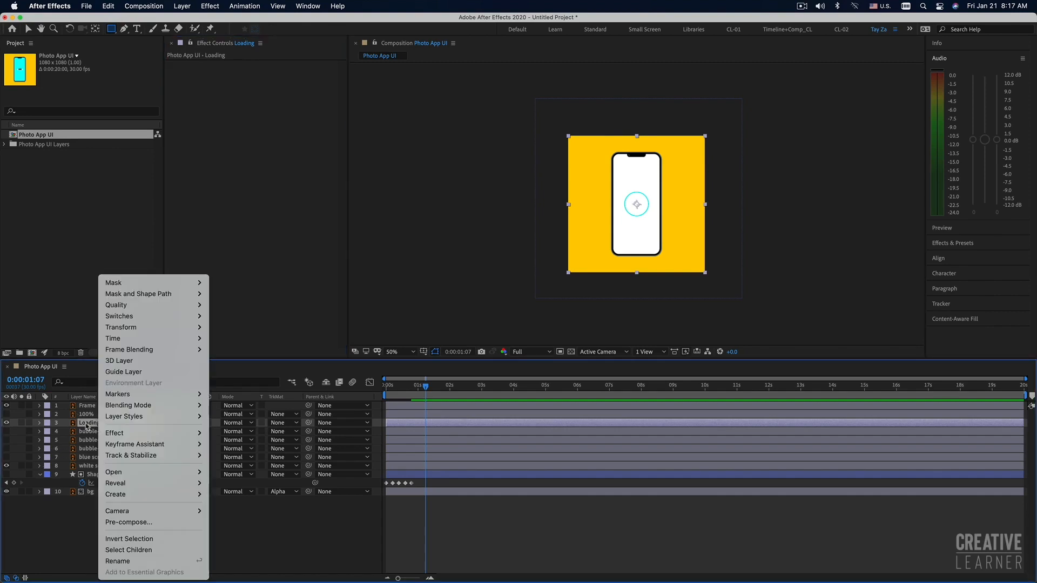
mouse_move(137, 495)
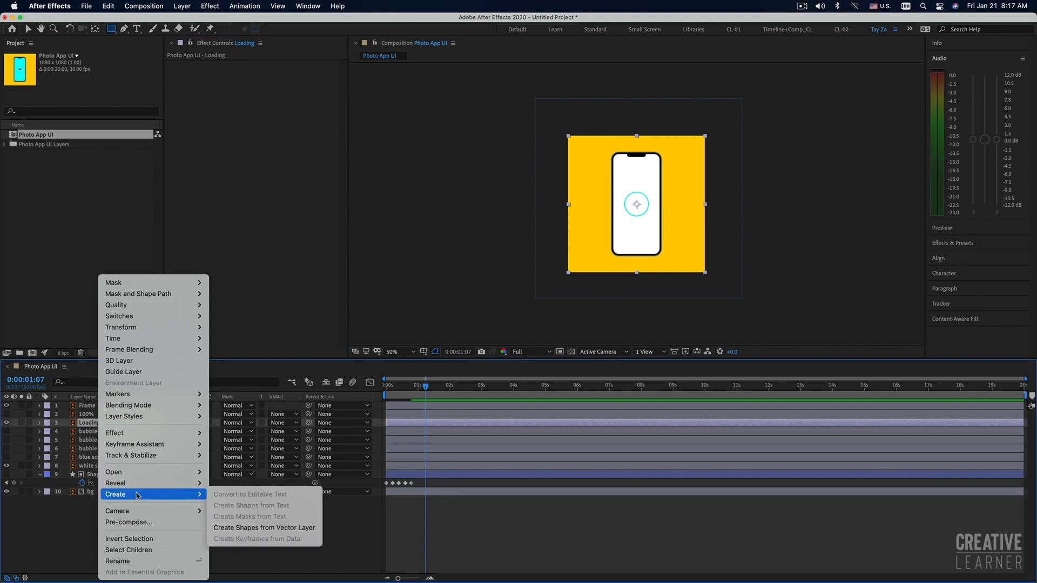
left_click(254, 529)
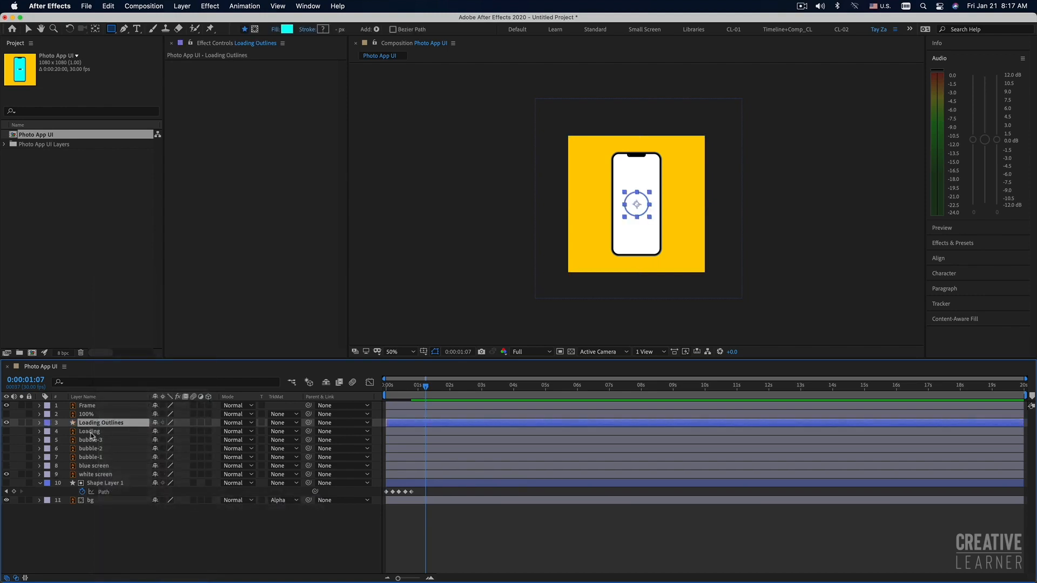
left_click(93, 433)
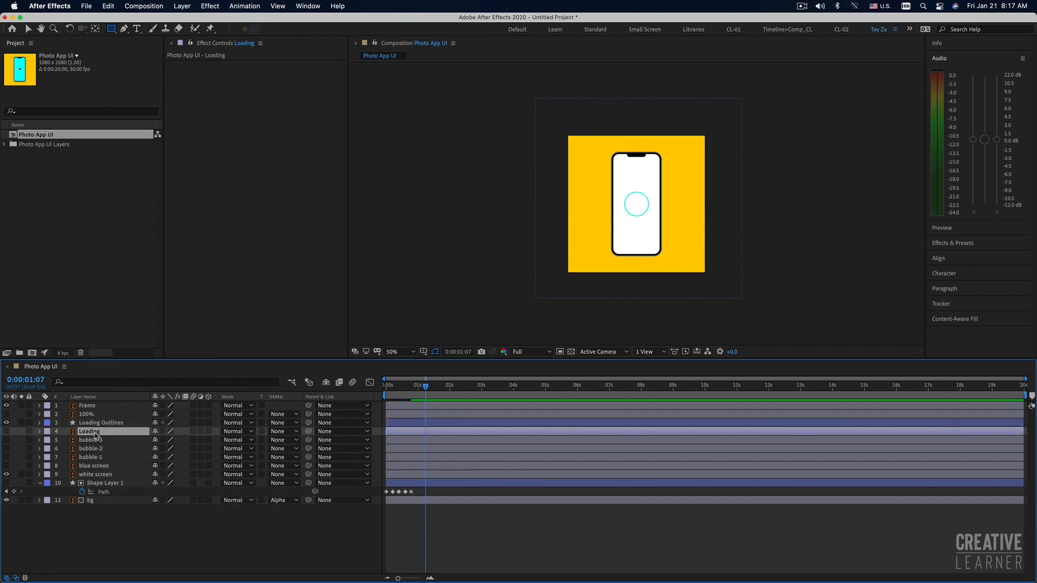
key("Delete")
Step: Delete Path 2 from Group 1 of the Loading Outlines layer
left_click(101, 424)
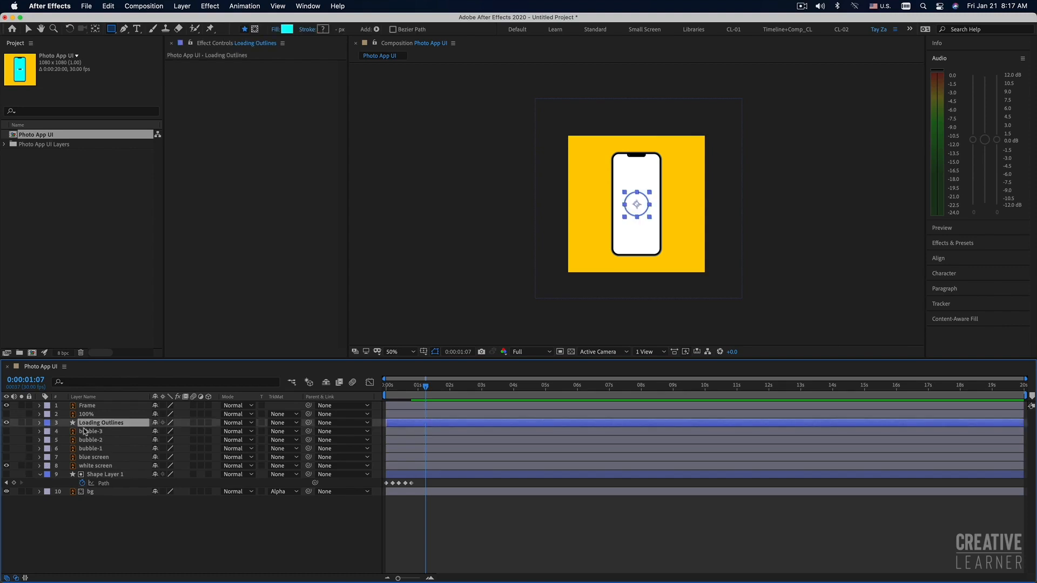
left_click(38, 423)
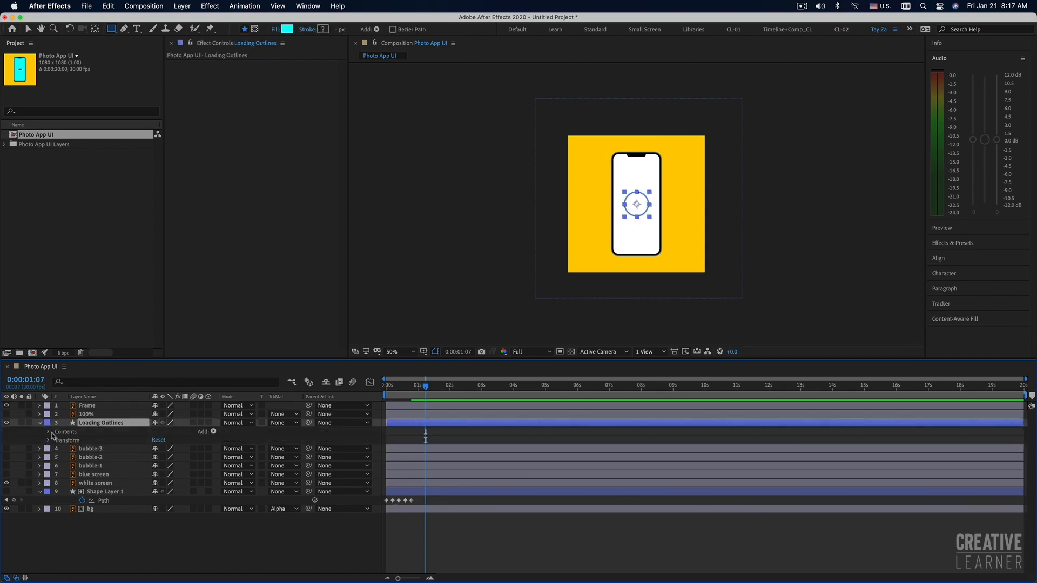
left_click(48, 431)
left_click(58, 440)
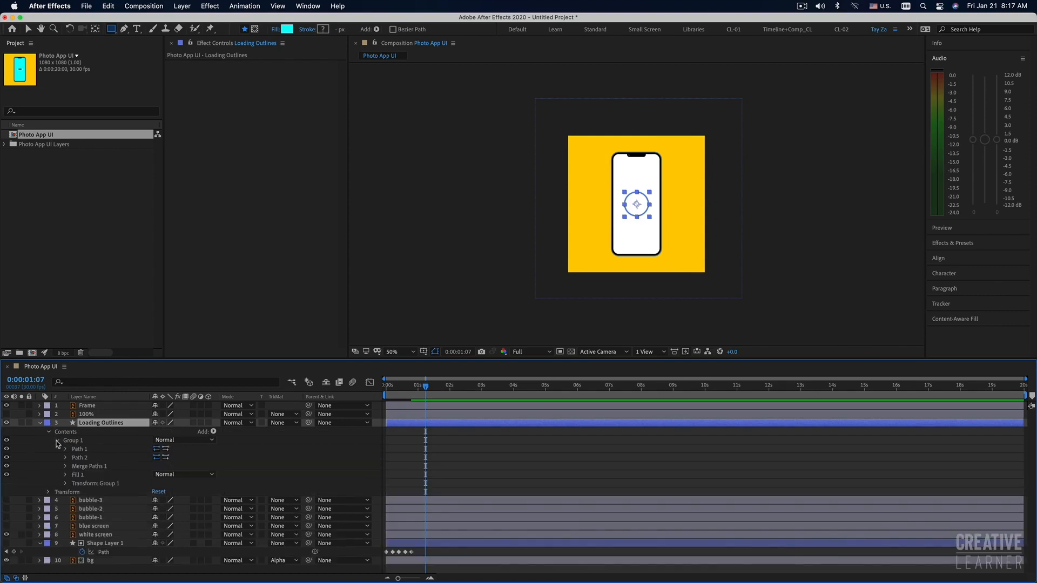
left_click(79, 458)
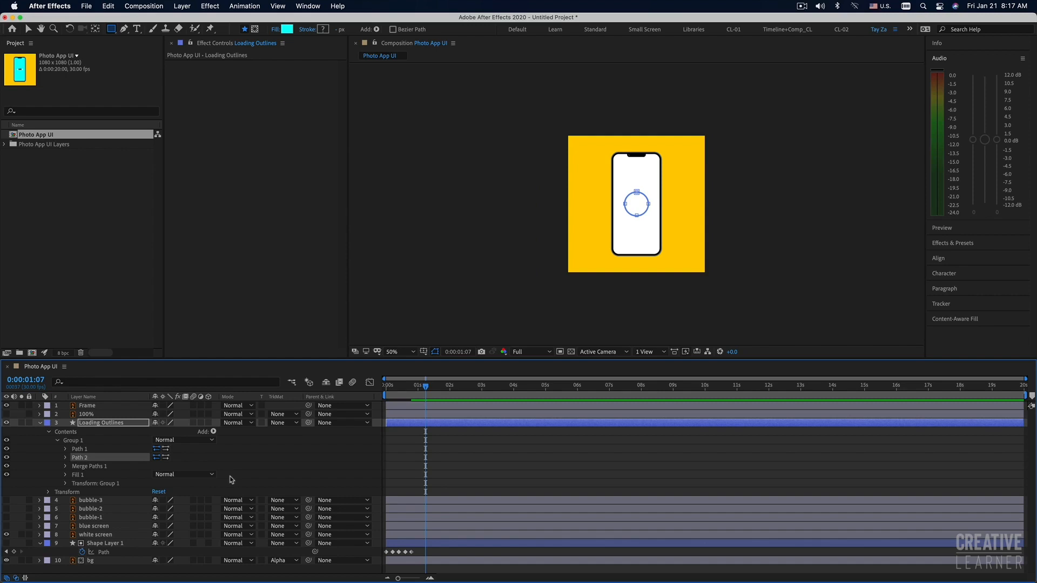
key("Delete")
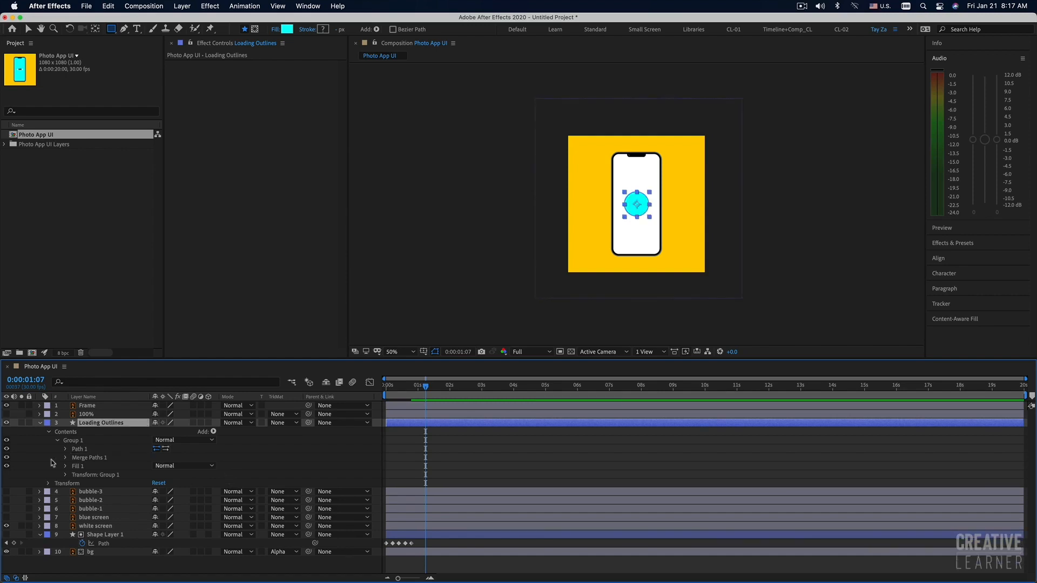
Step: Add a Stroke to the Loading Outlines layer and move it into Group 1, above Fill 1
left_click(213, 432)
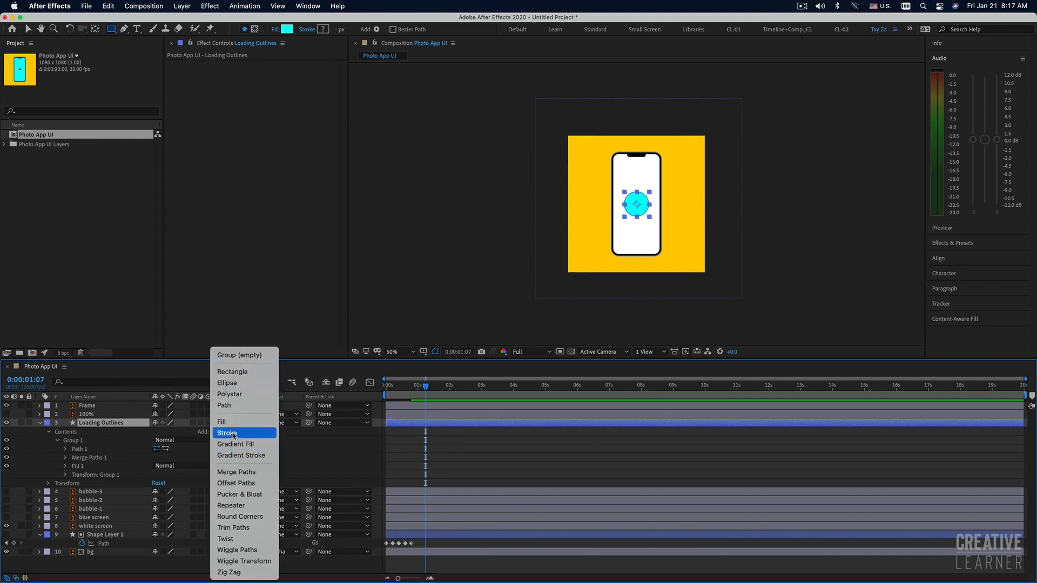
left_click(234, 435)
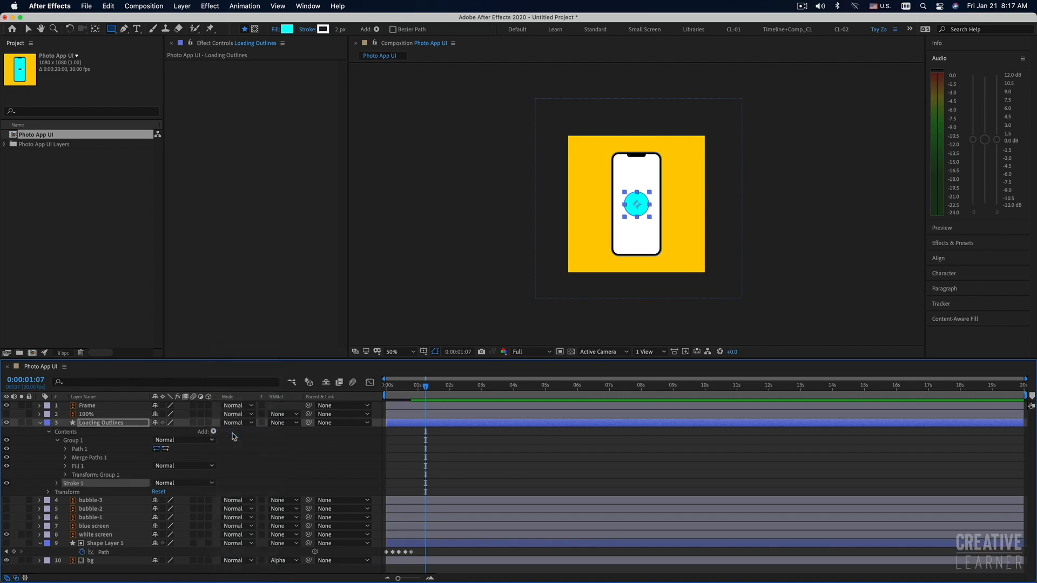
left_click_drag(76, 486, 76, 474)
left_click(75, 474)
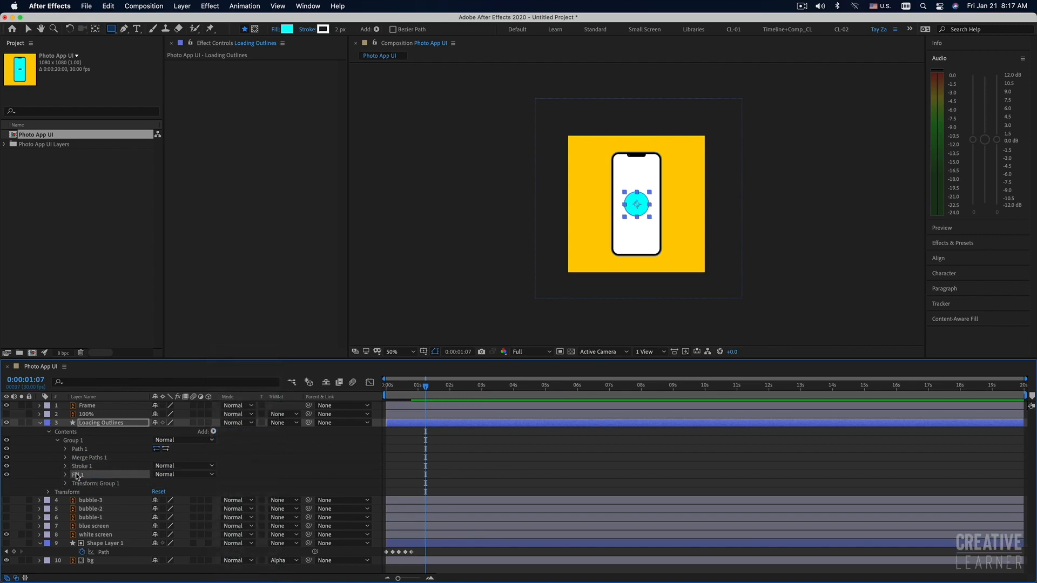
left_click(6, 474)
left_click(93, 466)
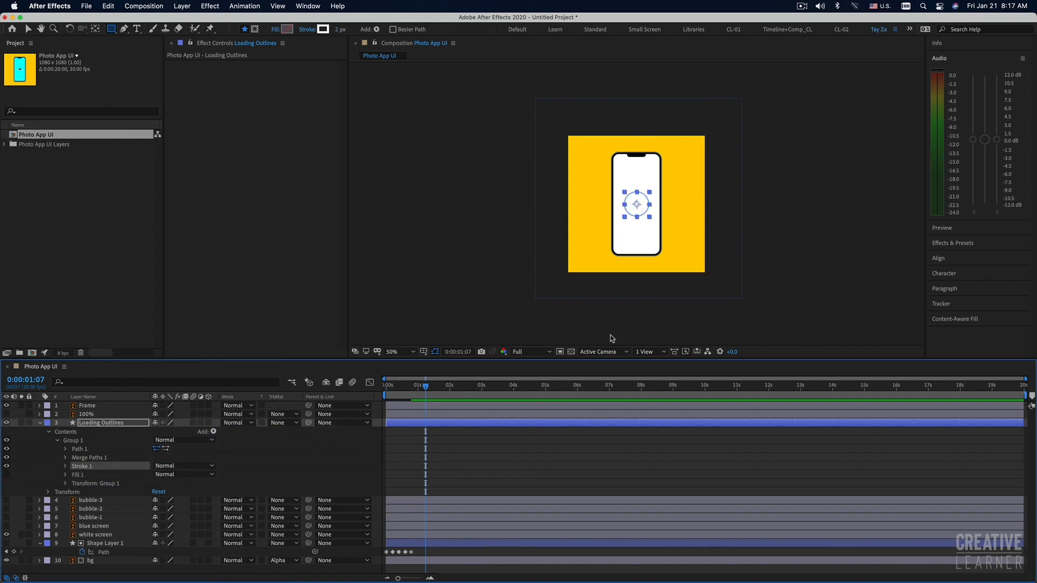
left_click(322, 30)
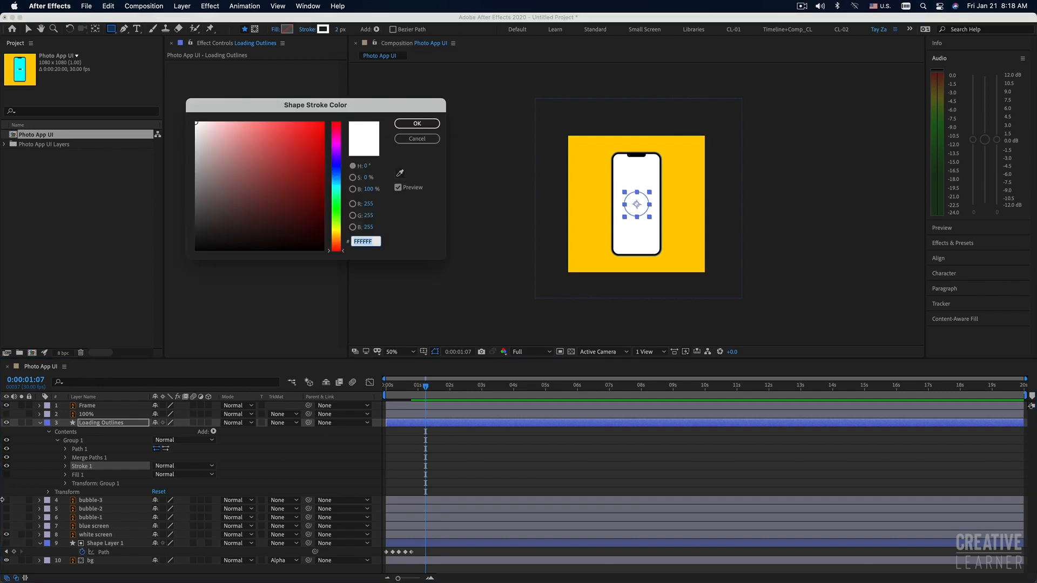
left_click(417, 139)
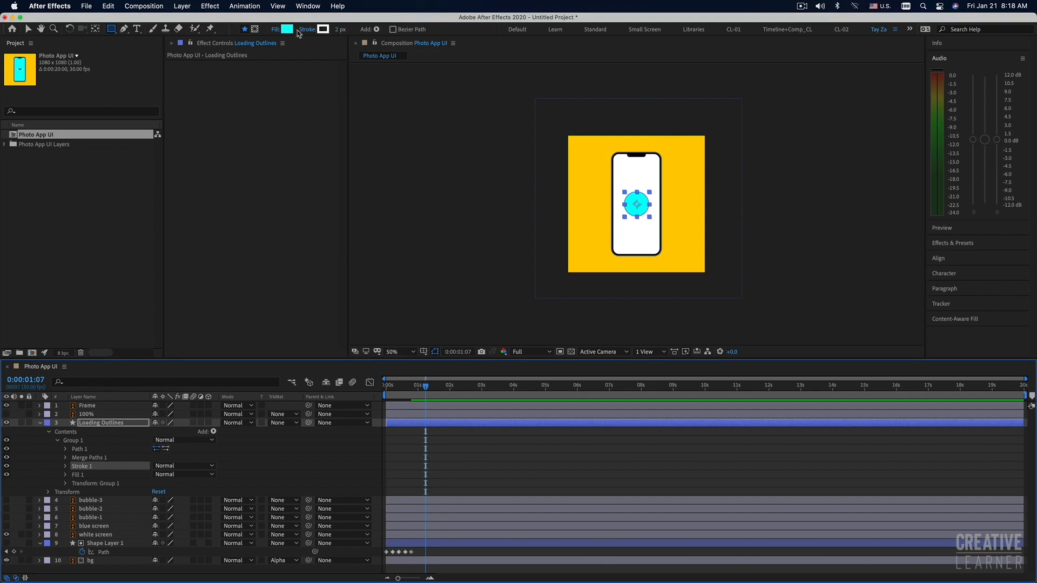
Step: Set the stroke colour to cyan 00FFF8 by sampling the circle's fill, and hide Fill 1
left_click(323, 29)
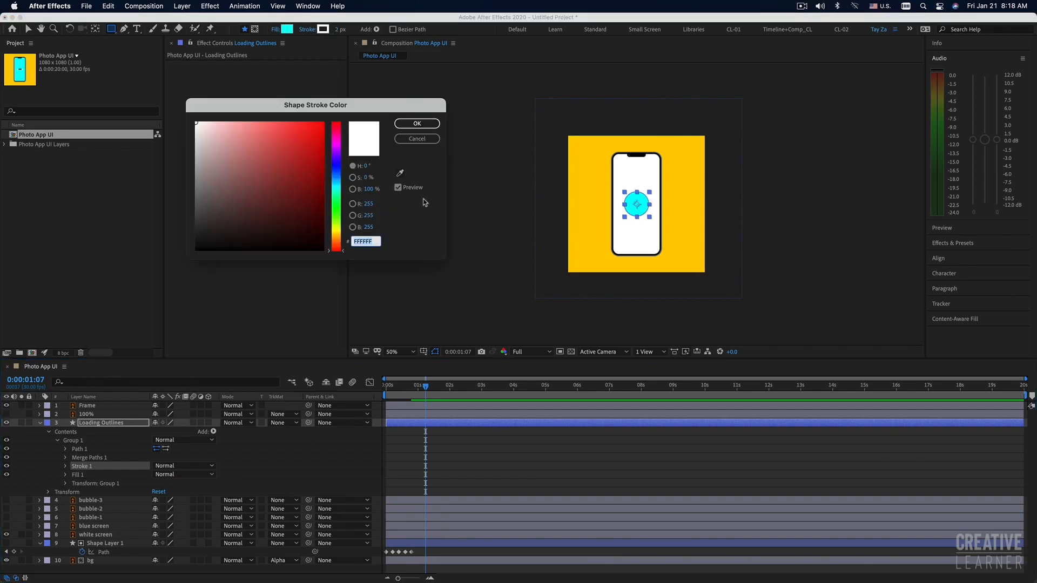
left_click(400, 173)
left_click(641, 203)
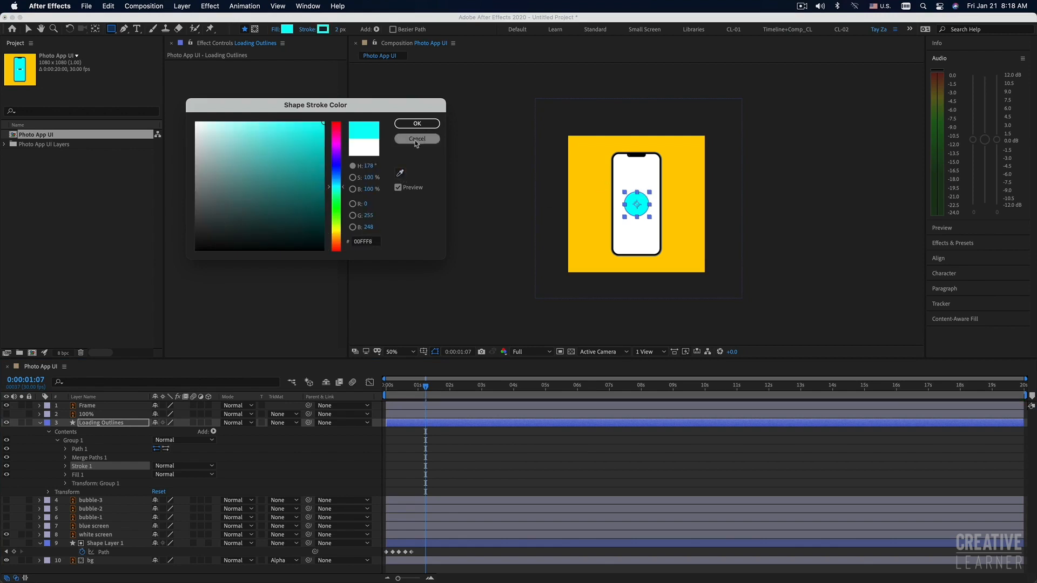
left_click(417, 124)
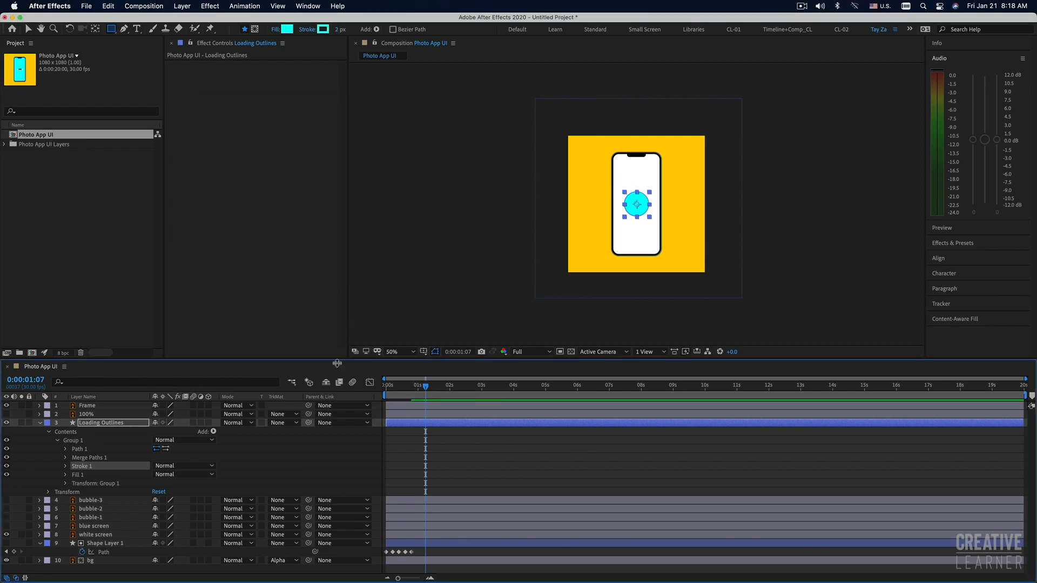
left_click(85, 474)
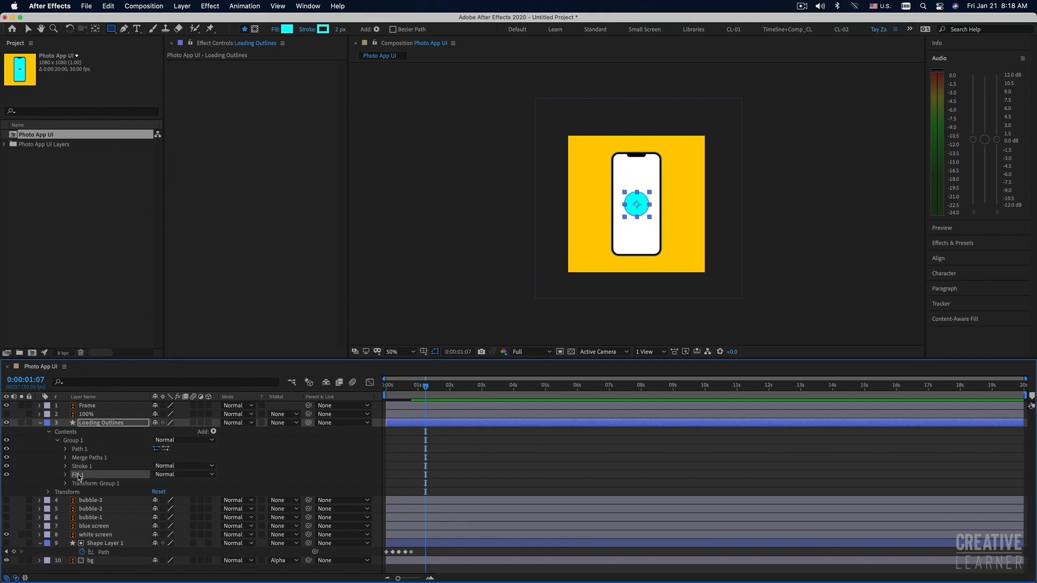
left_click(6, 475)
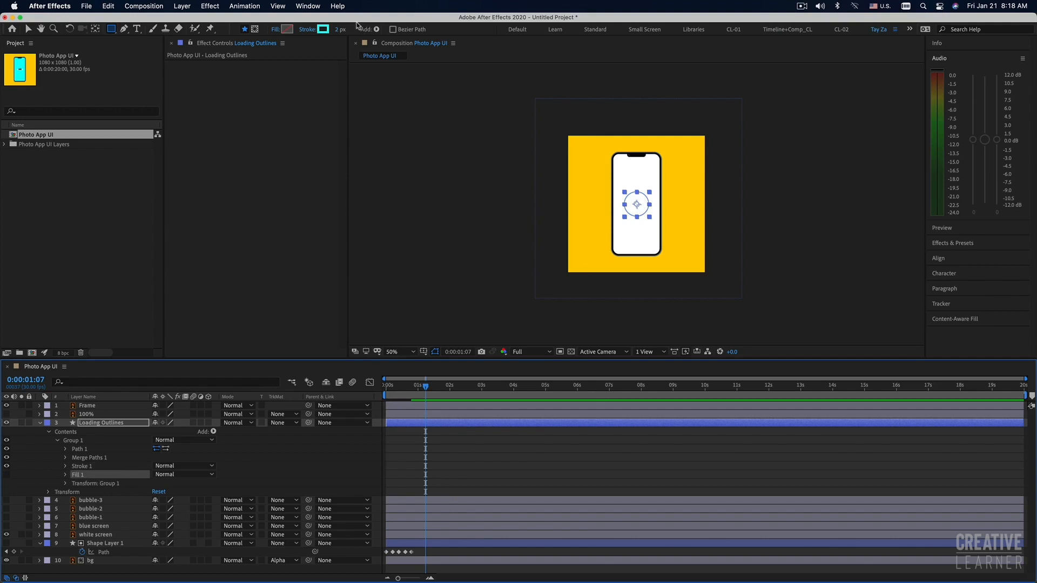
Step: Set the loading circle's stroke width to 10 px
left_click(339, 29)
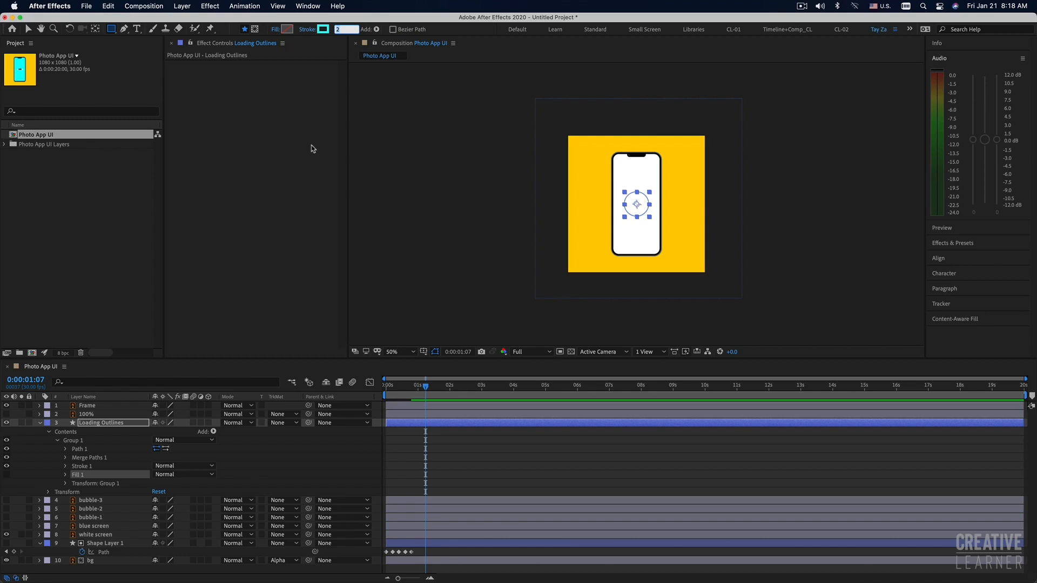
type("5")
key("Return")
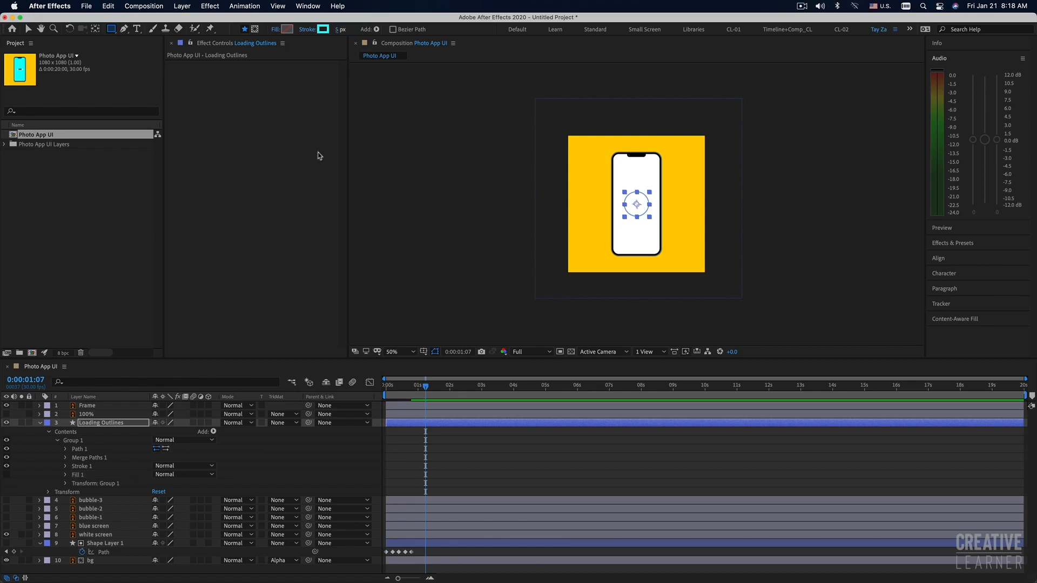
left_click(340, 29)
type("8")
key("Return")
left_click(340, 29)
key("Return")
Step: Return to the start of the composition, add Trim Paths to Group 1 and show its properties
left_click_drag(394, 388, 376, 391)
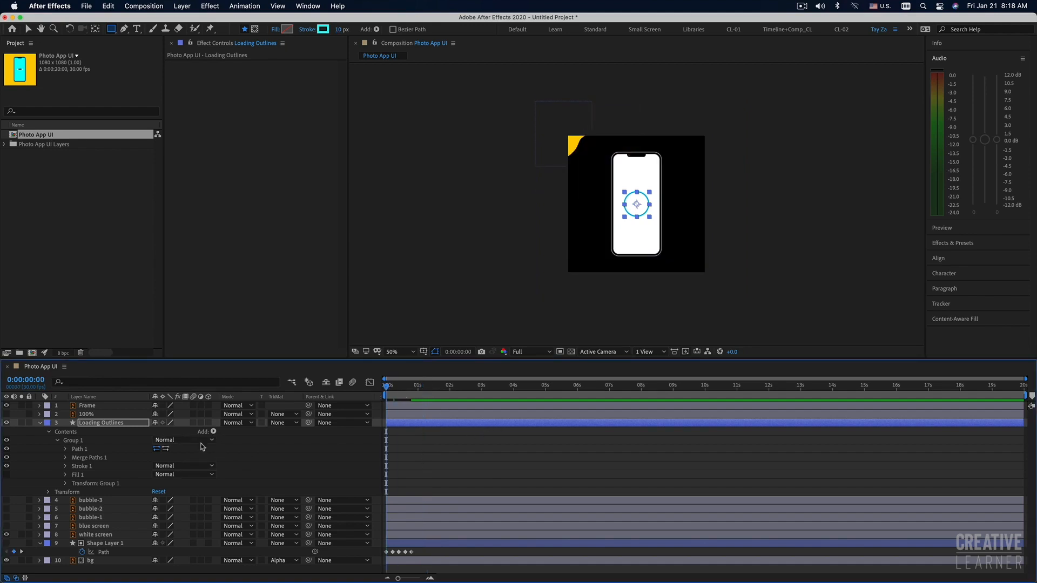
left_click(82, 442)
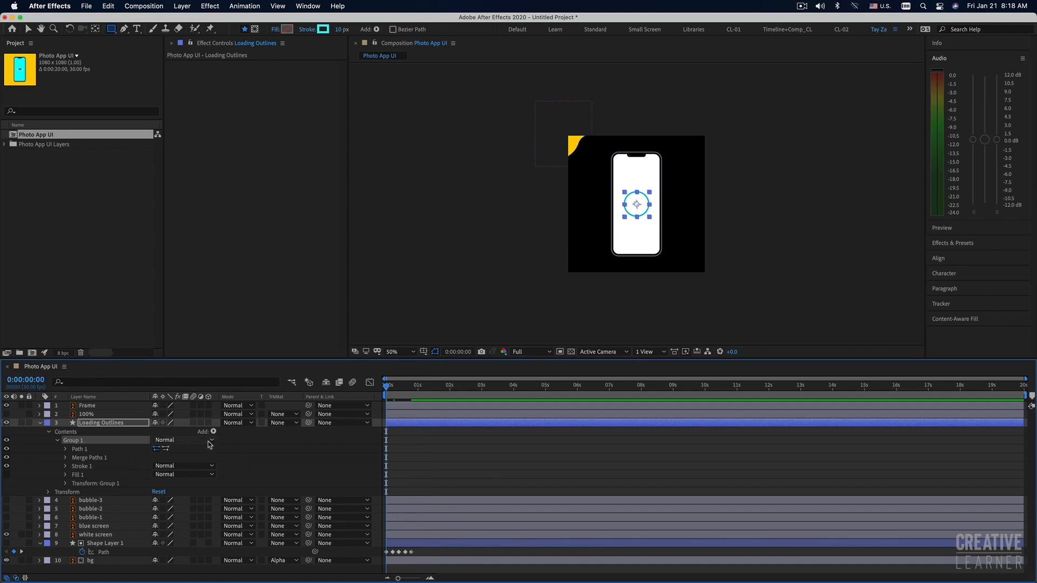
left_click(214, 431)
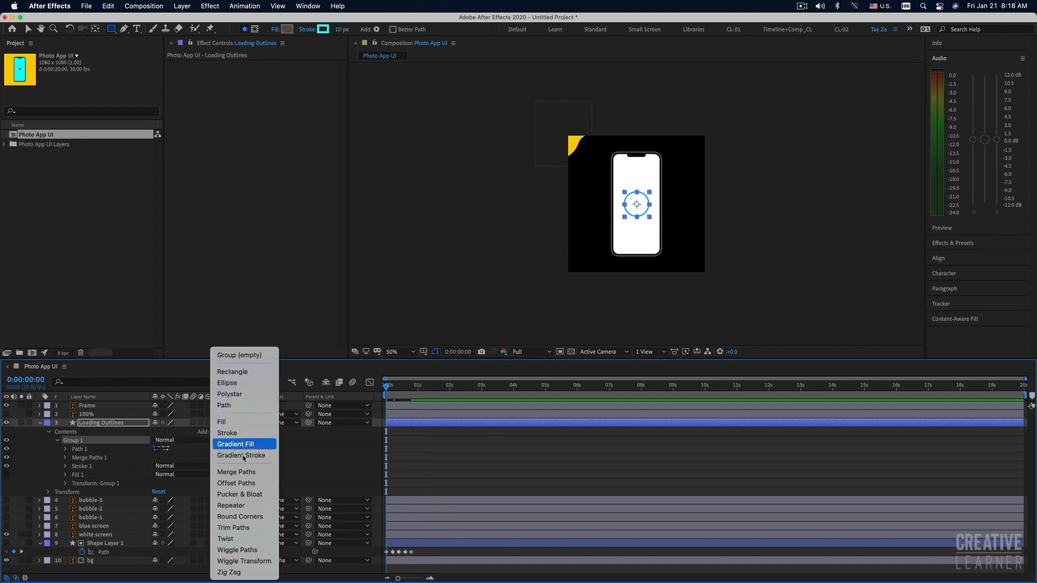
left_click(244, 532)
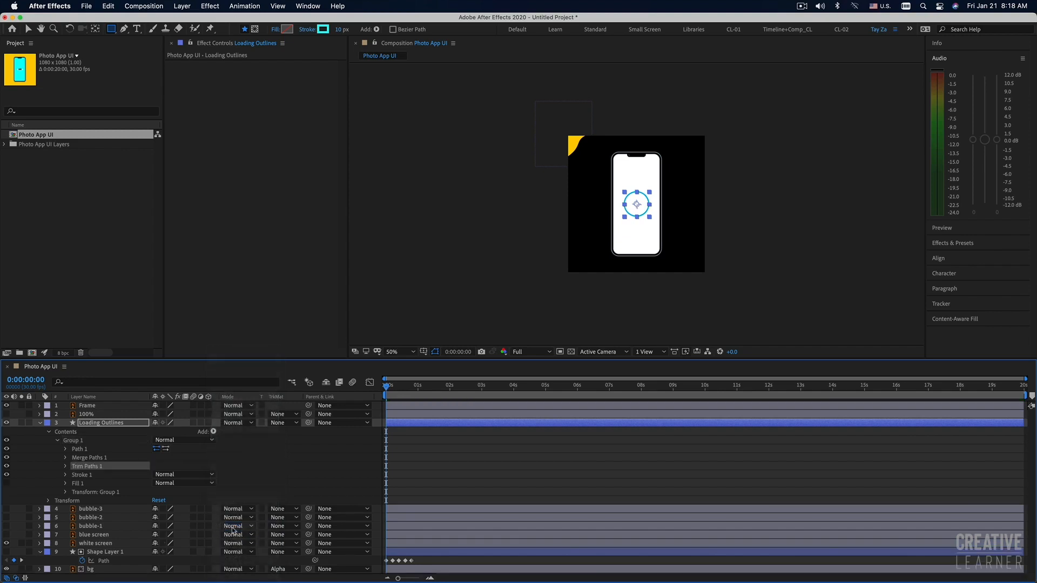
left_click(65, 466)
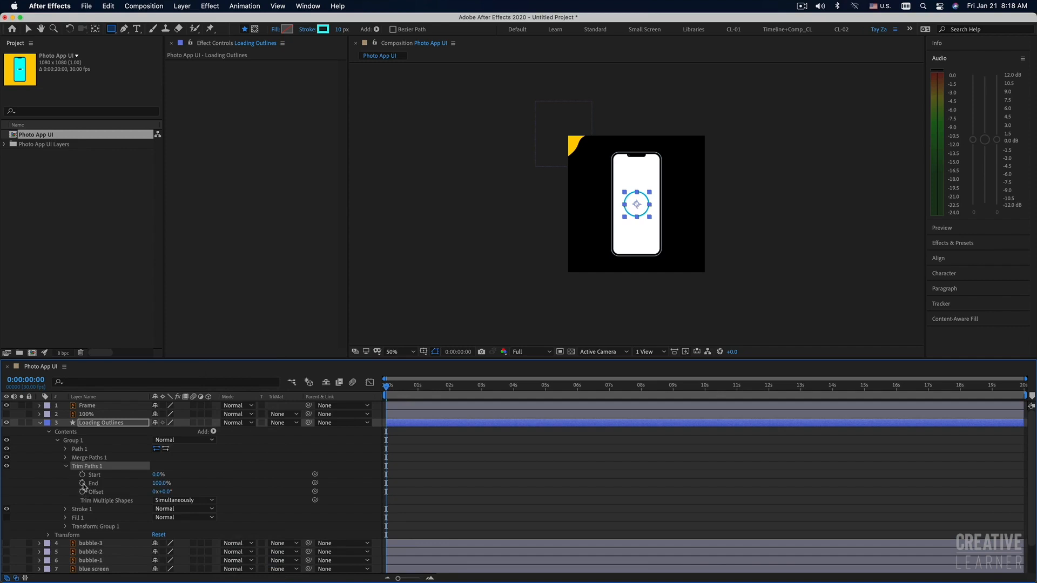
Step: Keyframe the Trim Paths End value from 0% at 0:00 to 100% at 1 second
left_click(82, 483)
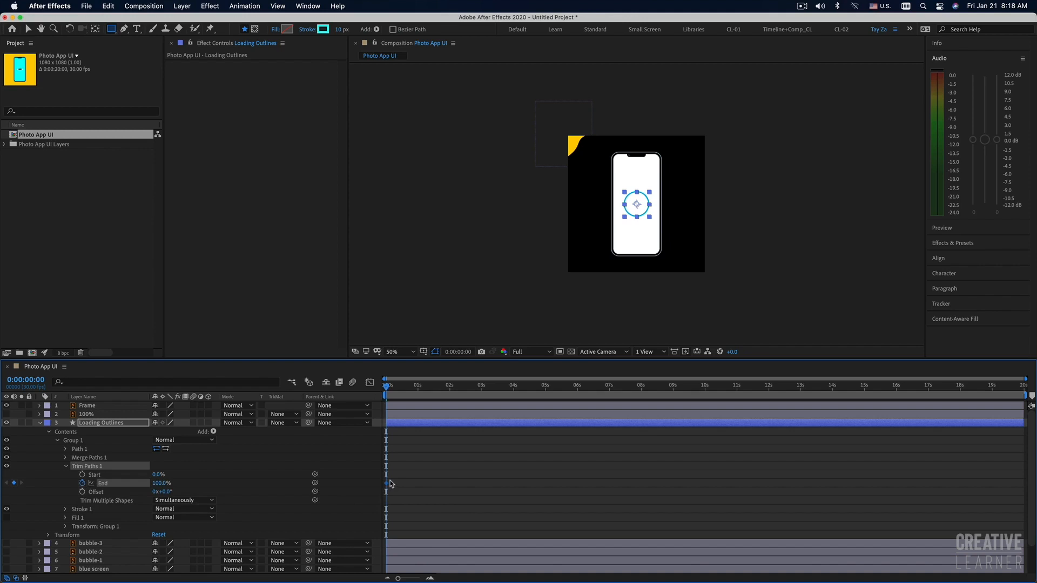
left_click_drag(387, 387, 419, 390)
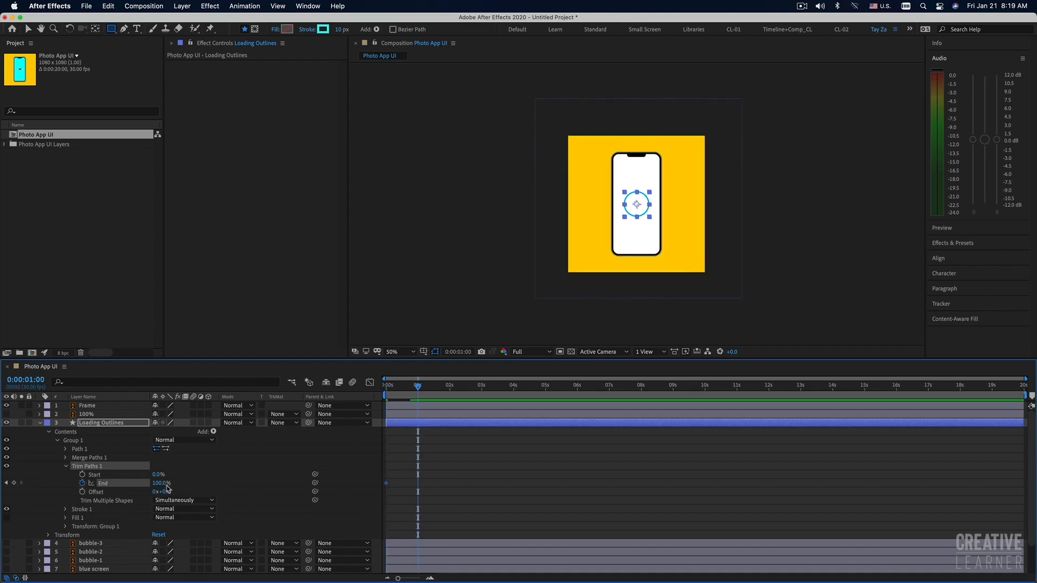
left_click(387, 385)
left_click_drag(162, 486, 106, 484)
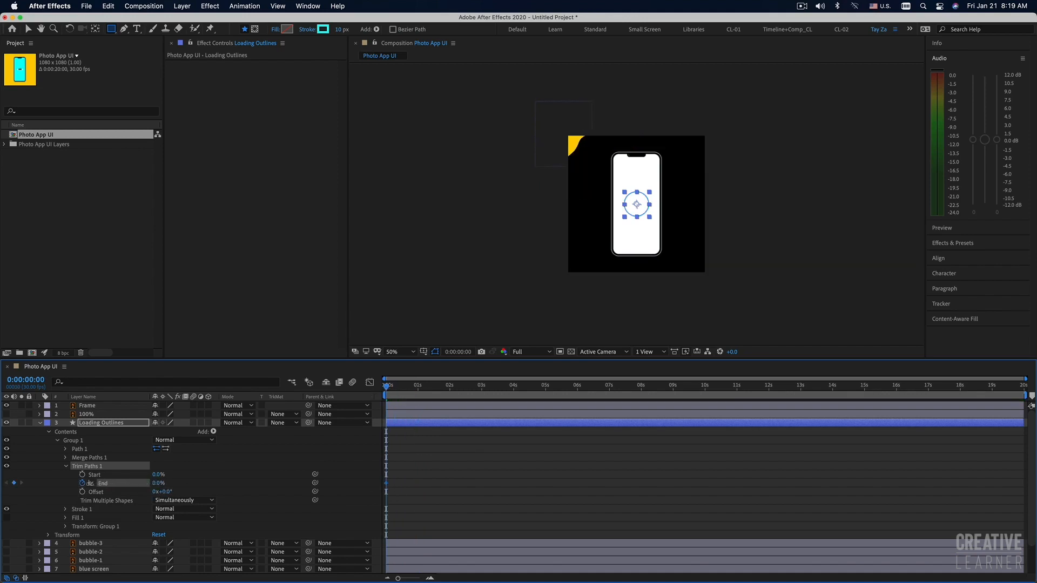
left_click_drag(387, 386, 418, 391)
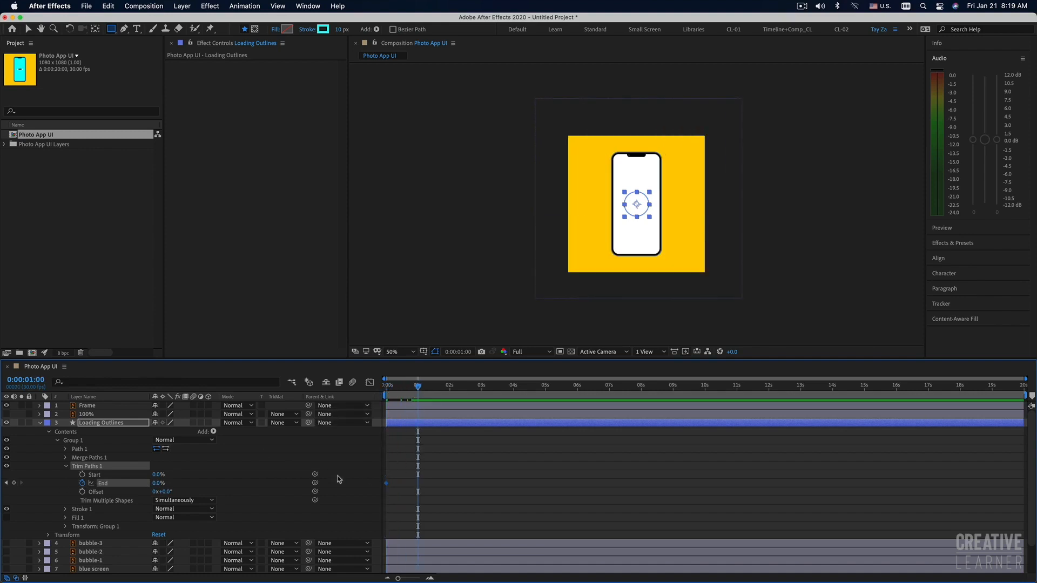
left_click_drag(163, 485, 240, 484)
Step: Play the composition from the start to check how the loading circle draws on
left_click_drag(400, 386, 373, 391)
key("space")
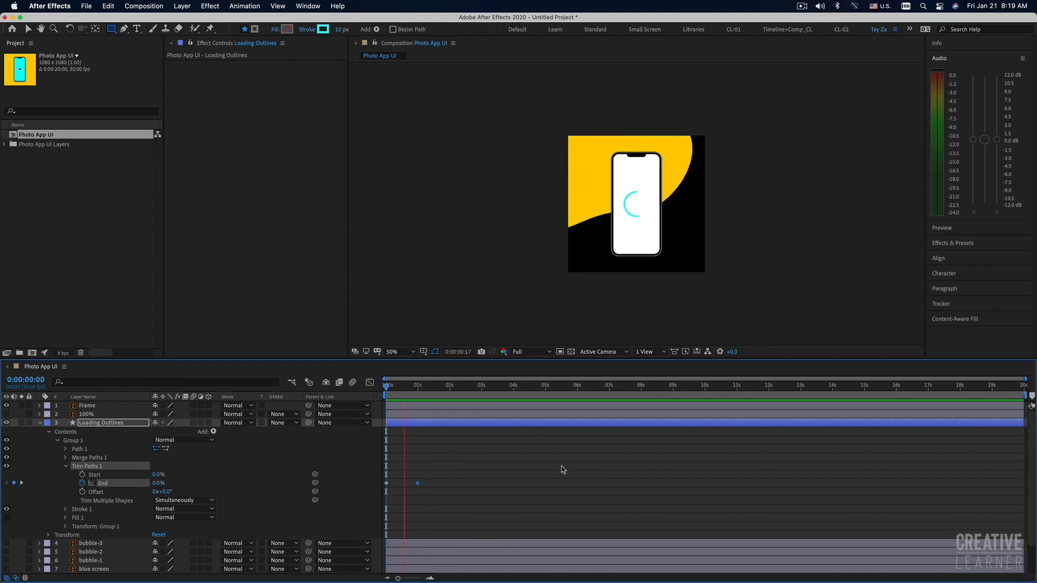
key("space")
key("space")
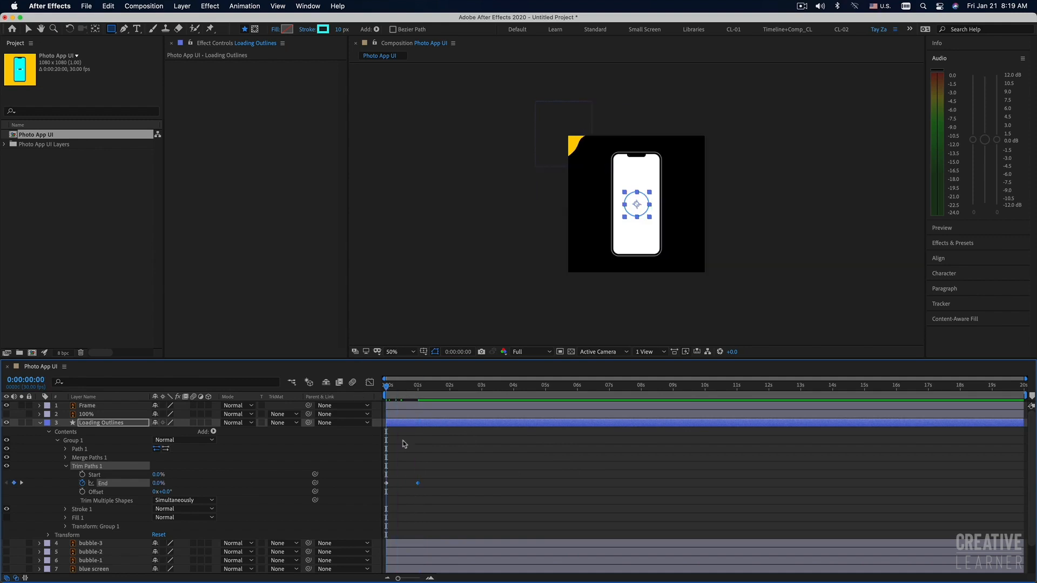
key("space")
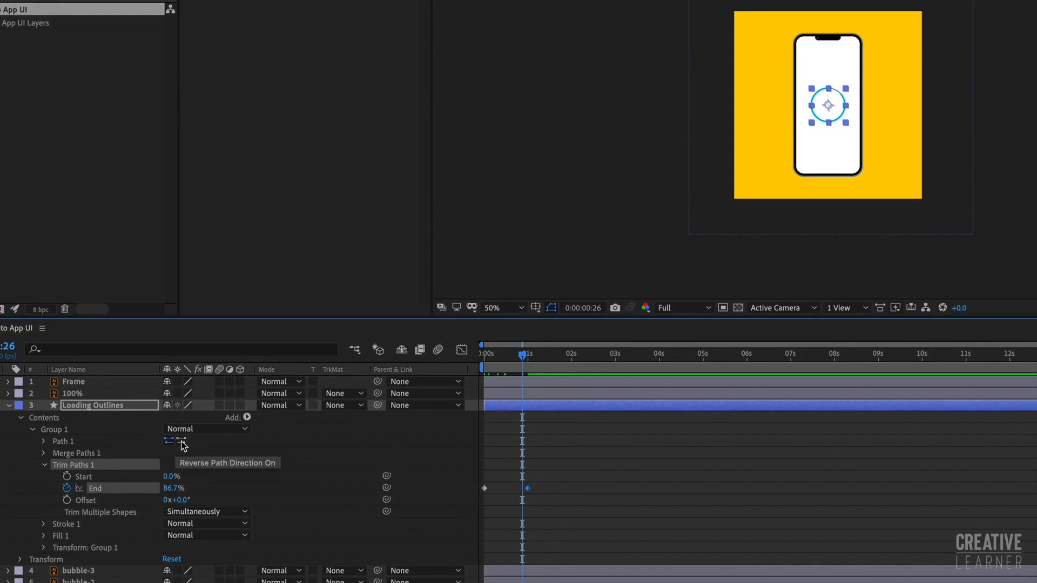
Step: Reverse the direction of Path 1 and play the loading circle animation from the start
left_click(182, 442)
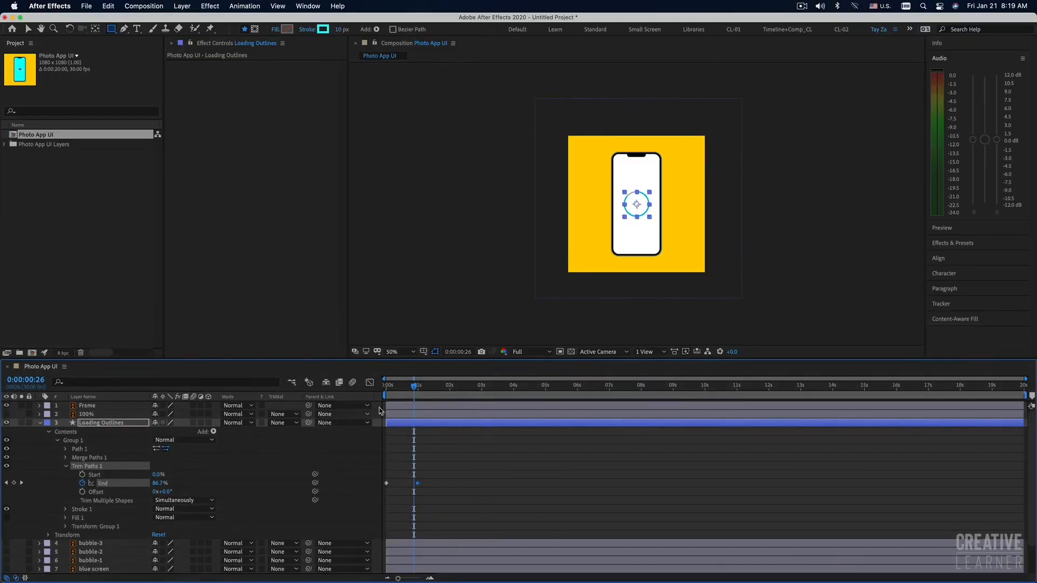
key("Home")
key("space")
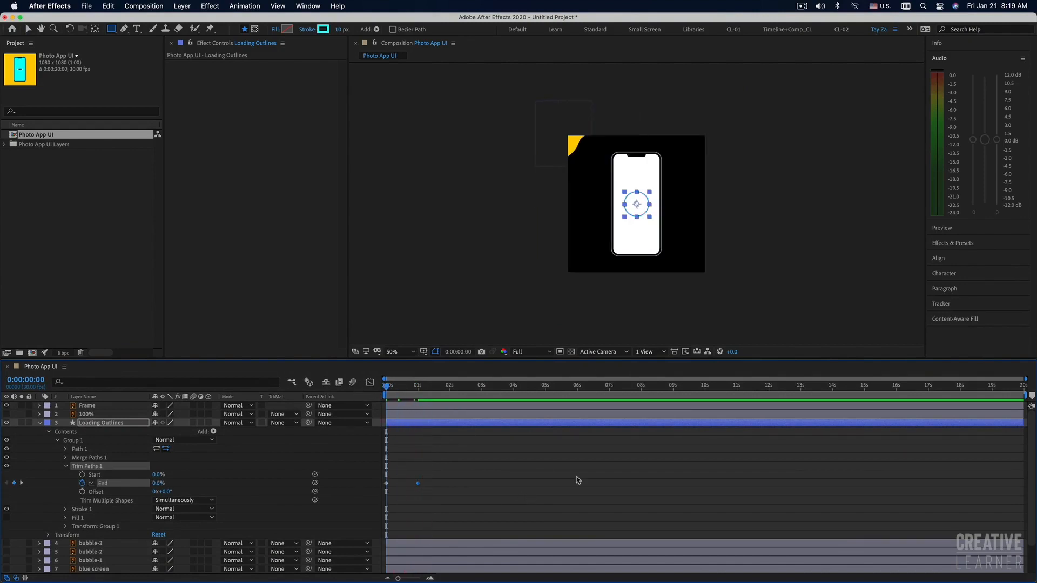
key("space")
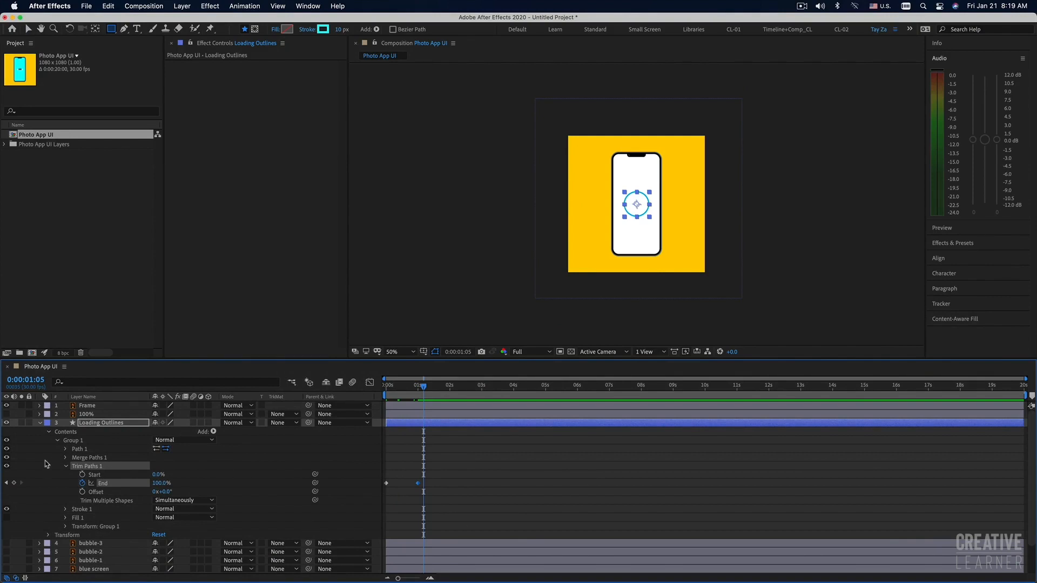
Step: Collapse the Loading Outlines layer and turn on the visibility of the 100% layer
left_click(40, 423)
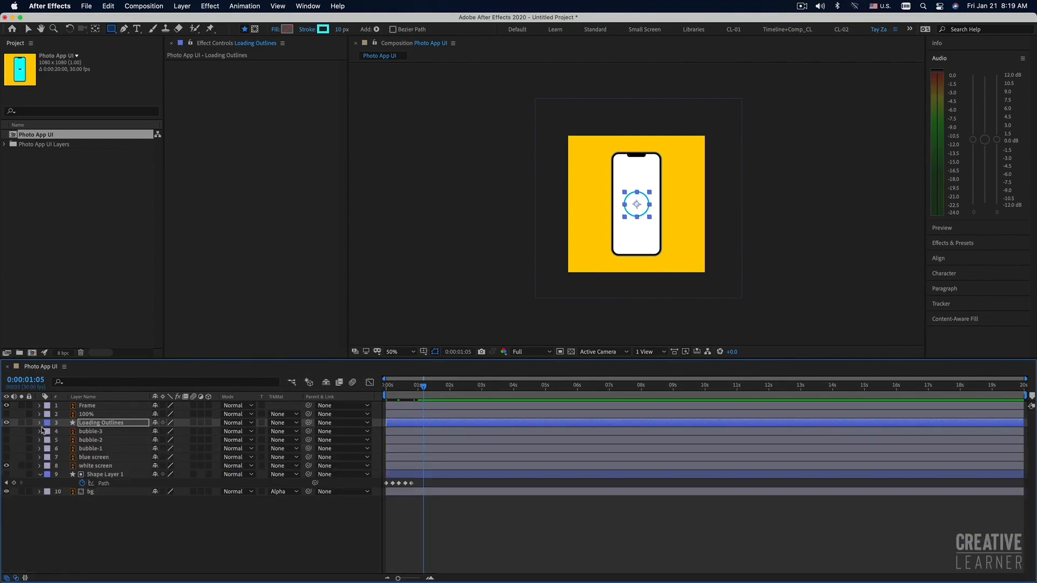
left_click(87, 414)
left_click_drag(7, 416, 6, 424)
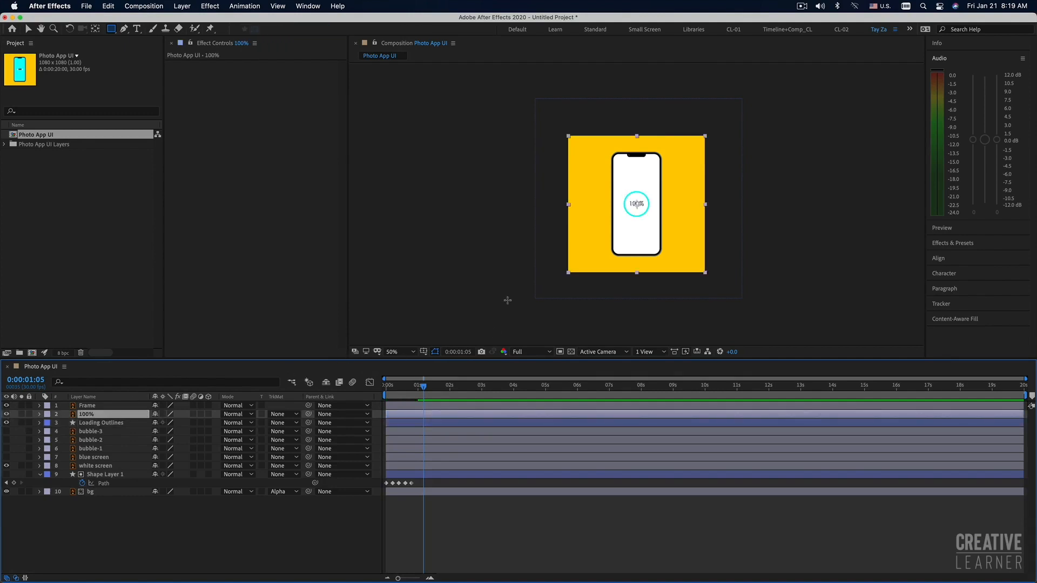
Step: Add a new text layer reading 100 on the white phone screen, below the loading circle, and show its paragraph settings
left_click(400, 352)
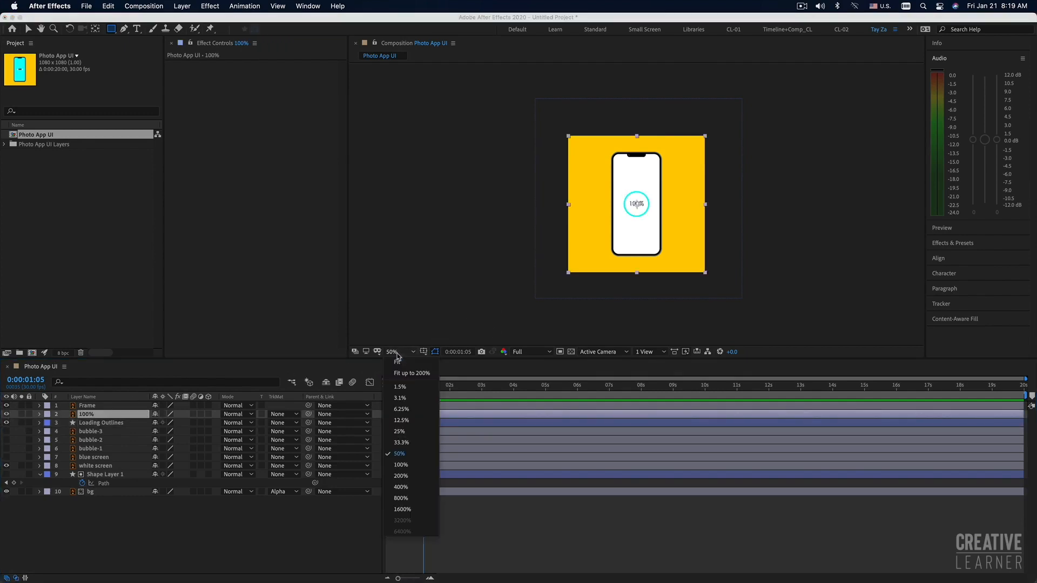
left_click(404, 372)
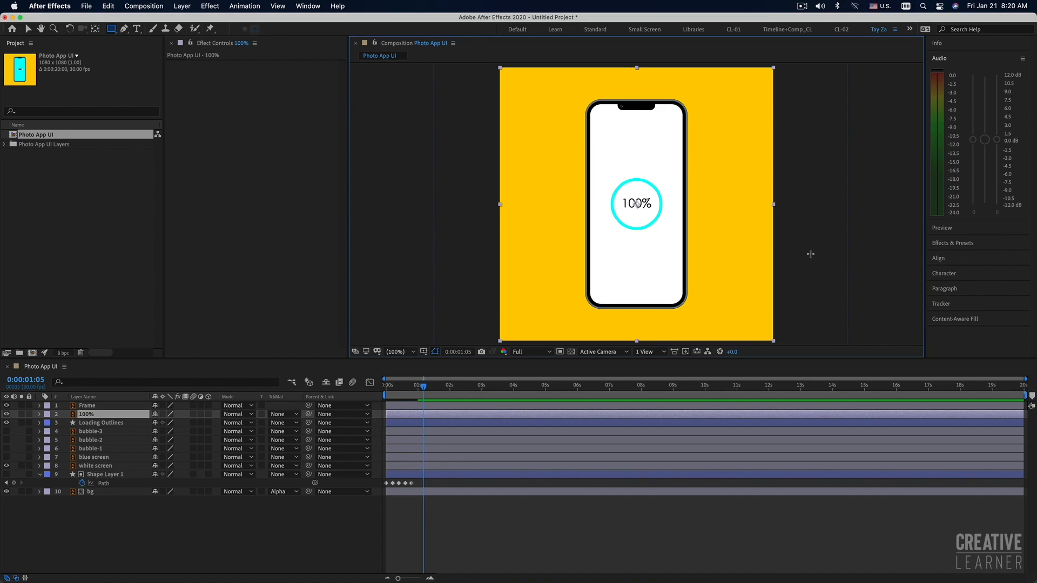
left_click(490, 546)
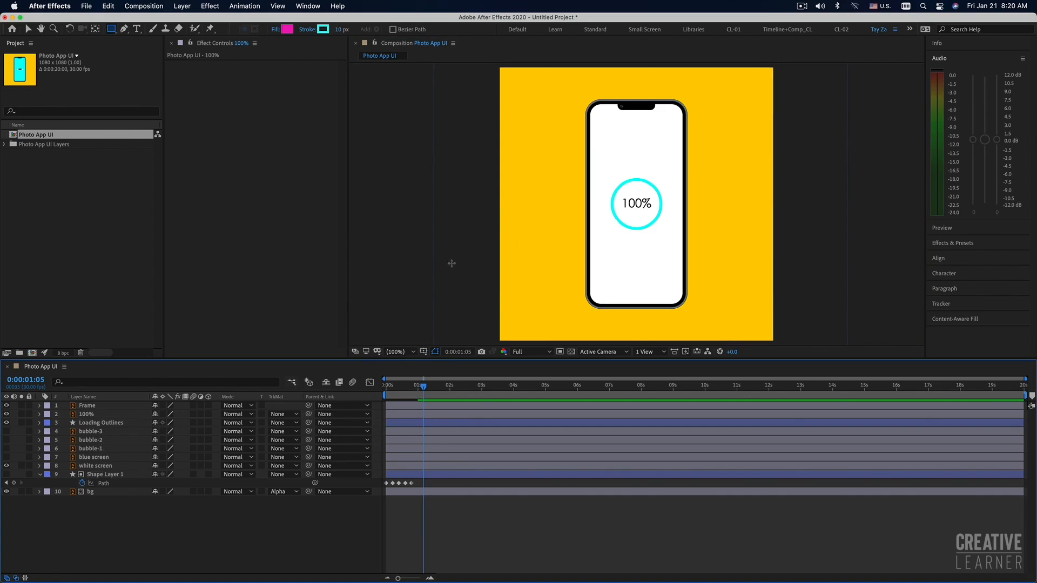
left_click(137, 29)
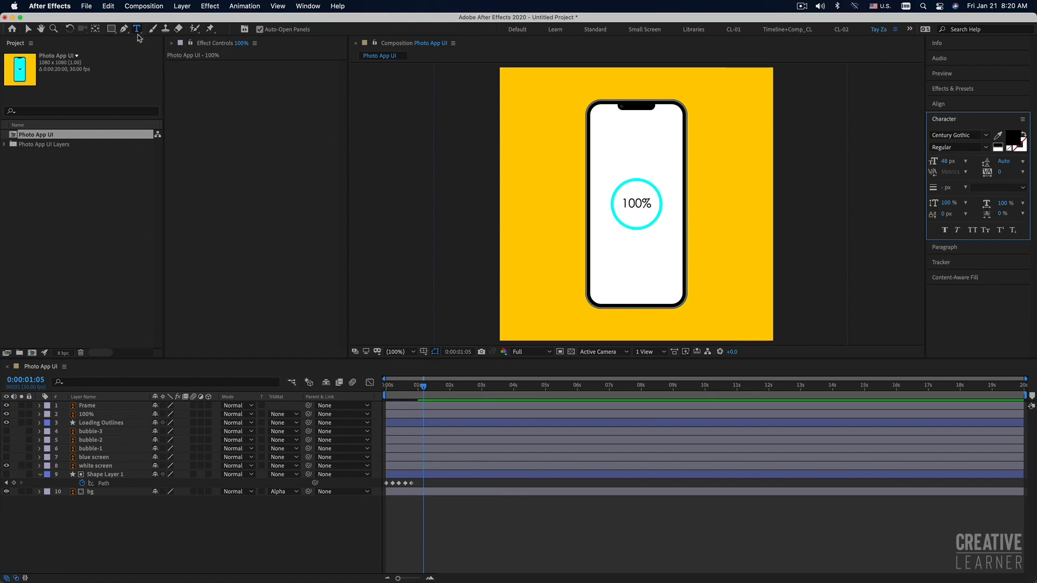
left_click(622, 252)
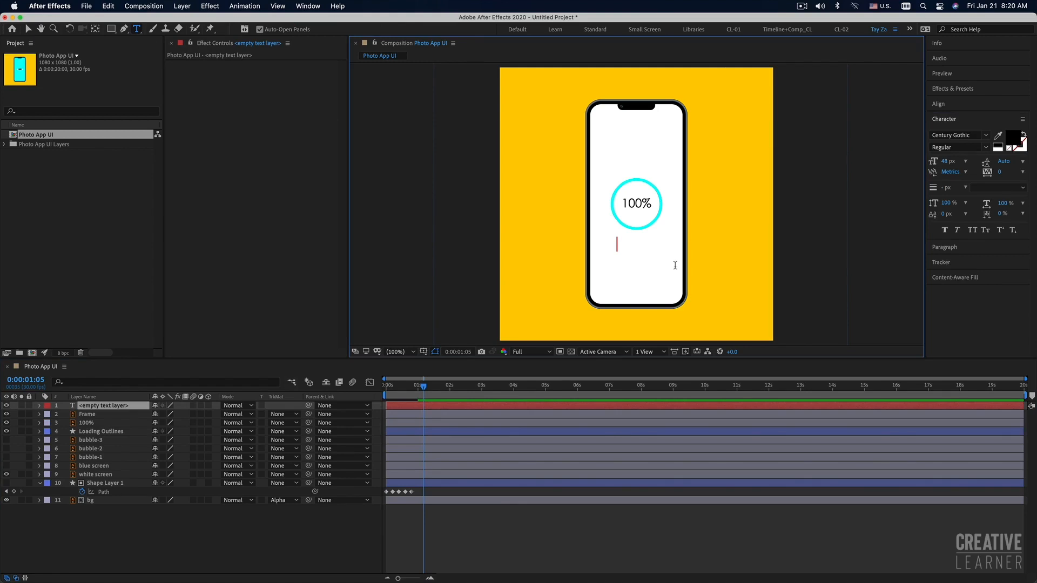
type("100")
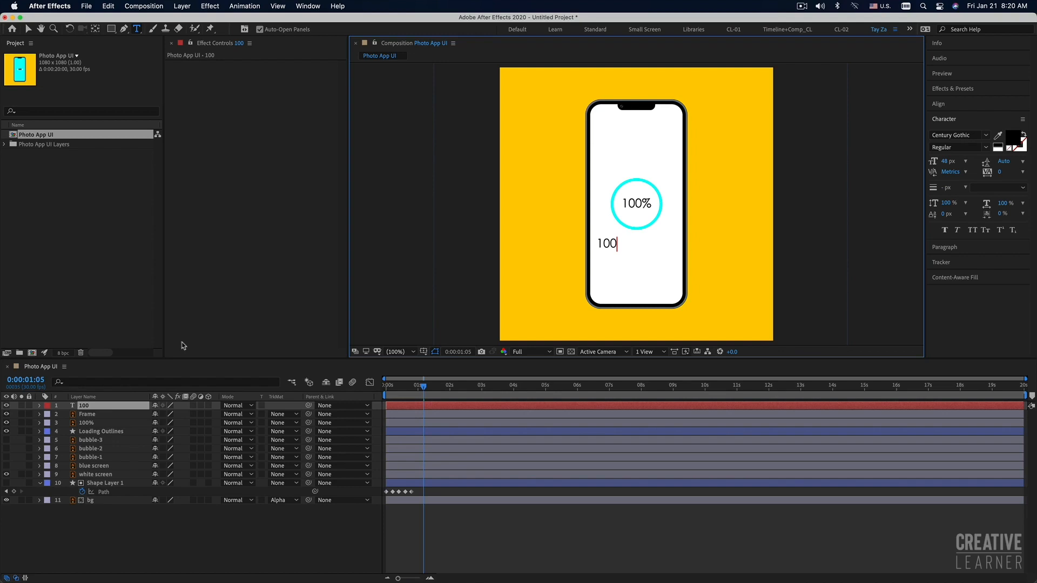
key("super+a")
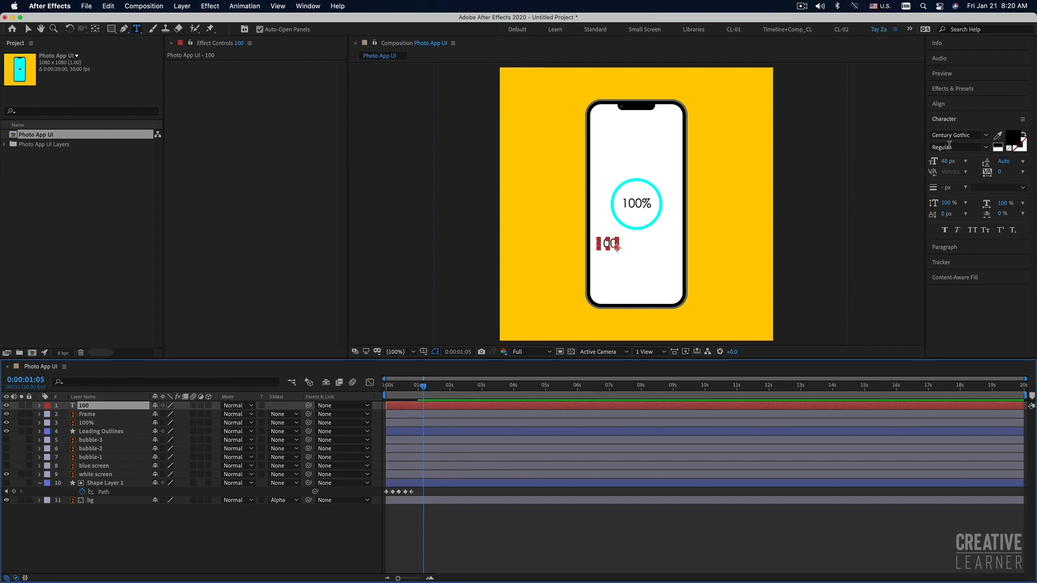
left_click(946, 248)
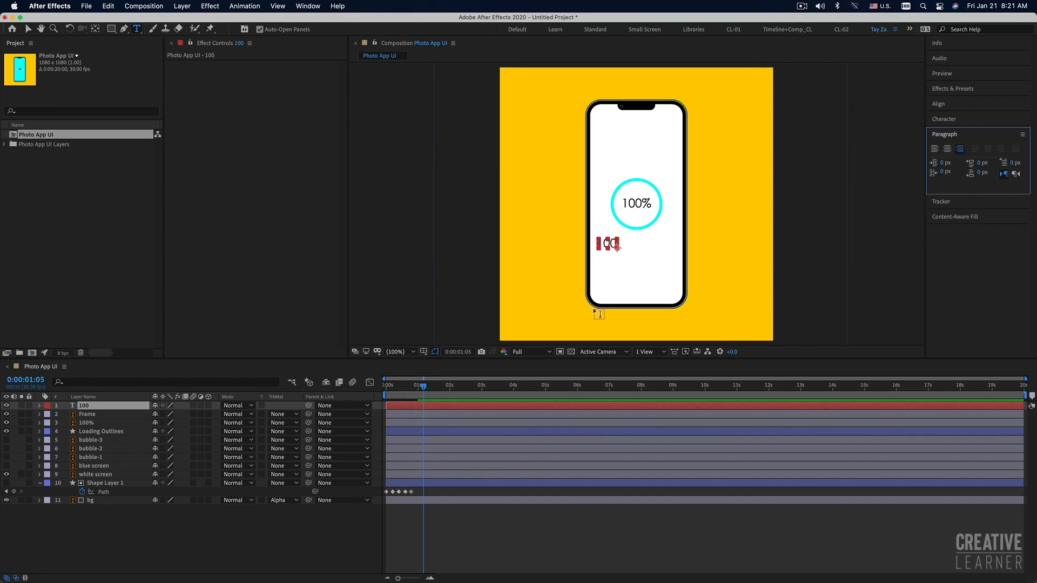
Step: Duplicate the 100 text layer, shift the copy to the right and set its paragraph alignment to left
left_click(491, 406)
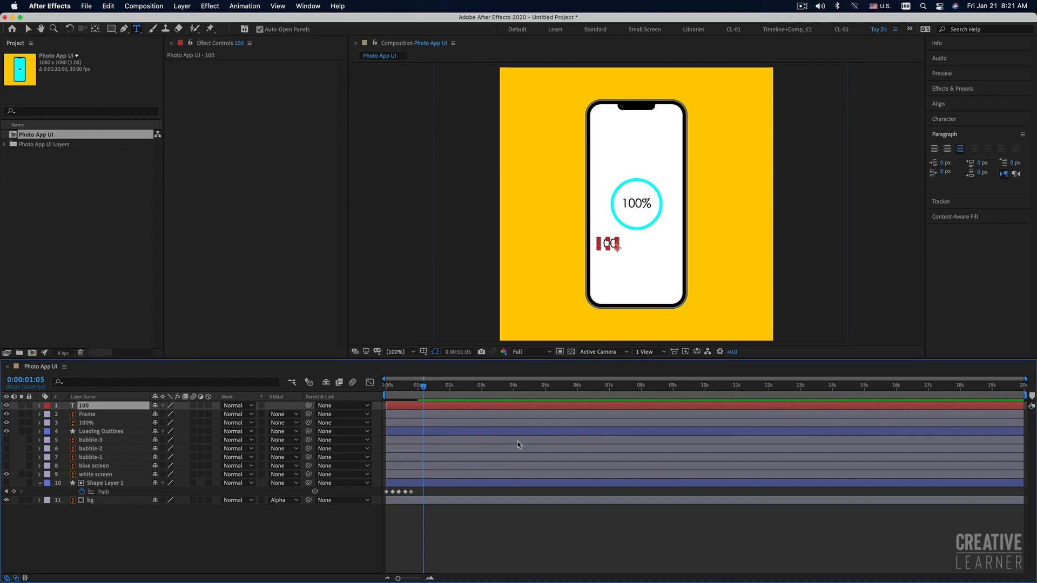
key("super+d")
left_click(30, 30)
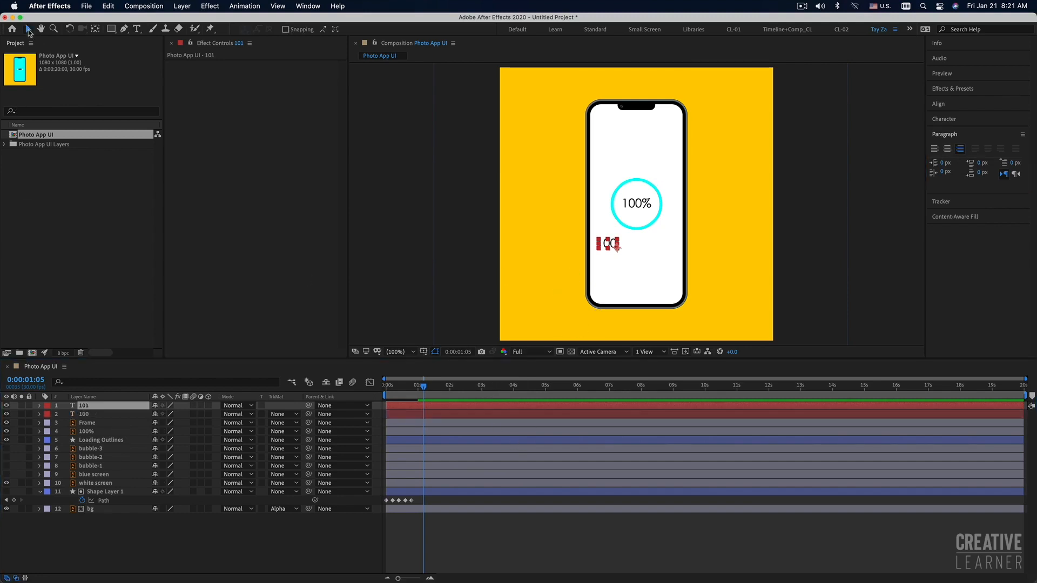
key("Return")
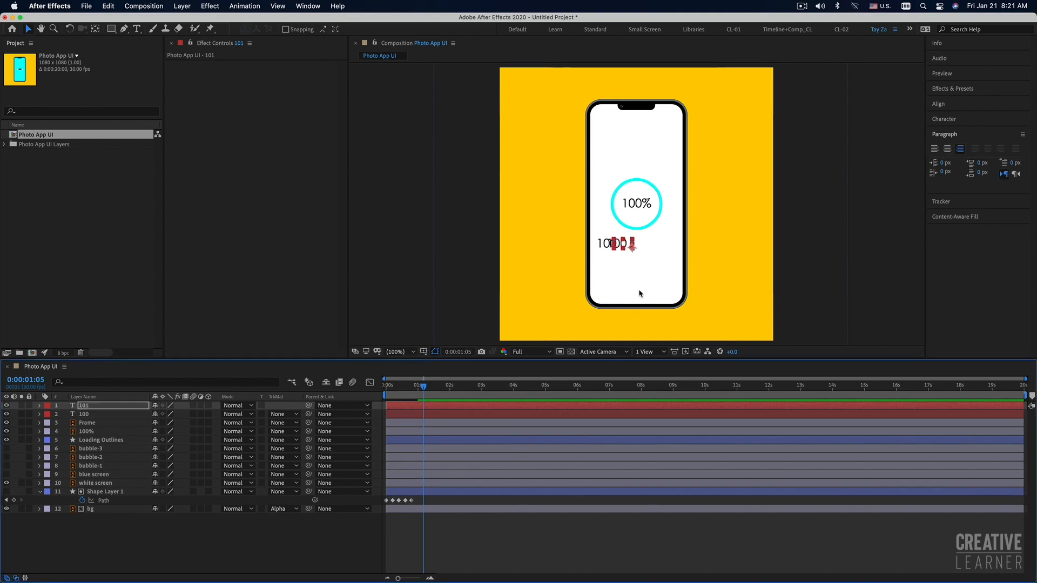
left_click(934, 149)
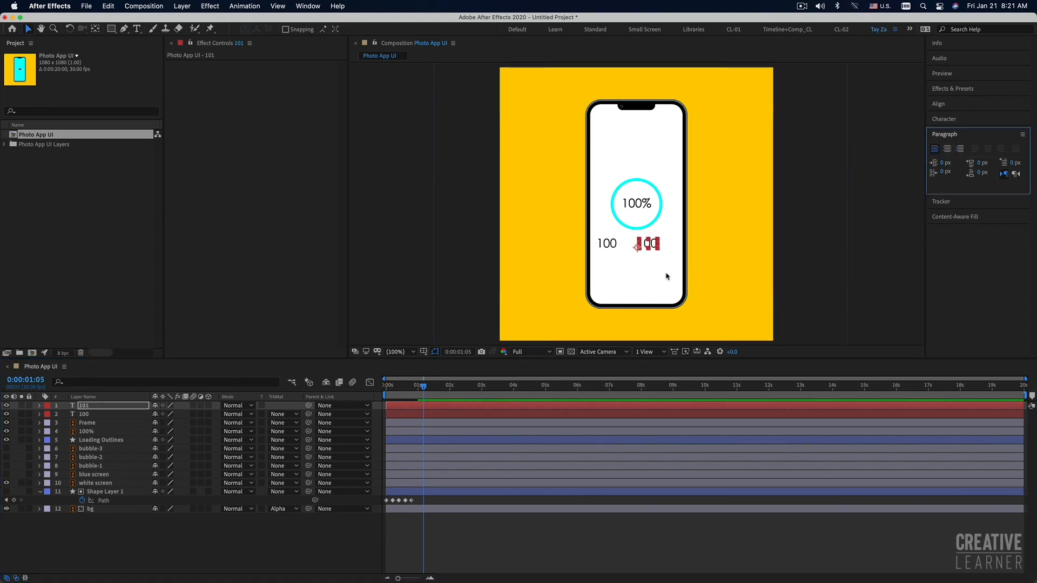
Step: Nudge the left-aligned copy until it sits just to the right of the original 100 text
key("shift+Left")
key("shift+Left")
key("shift+Left")
key("shift+Left")
key("shift+Left")
key("shift+Left")
key("shift+Left")
key("shift+Left")
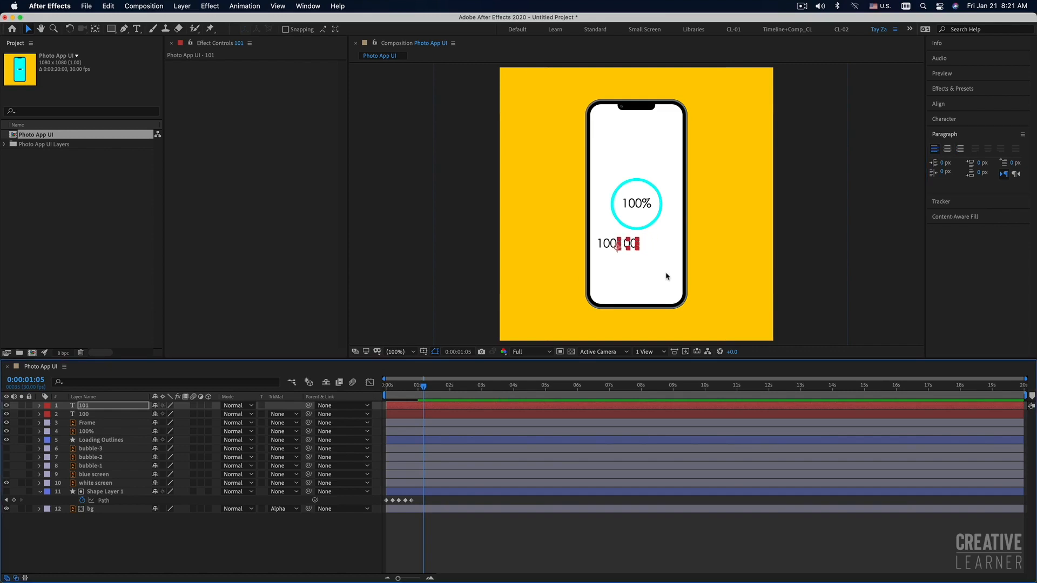
key("shift+Right")
key("shift+Right")
Step: Replace the copied text with a % sign
left_click(137, 30)
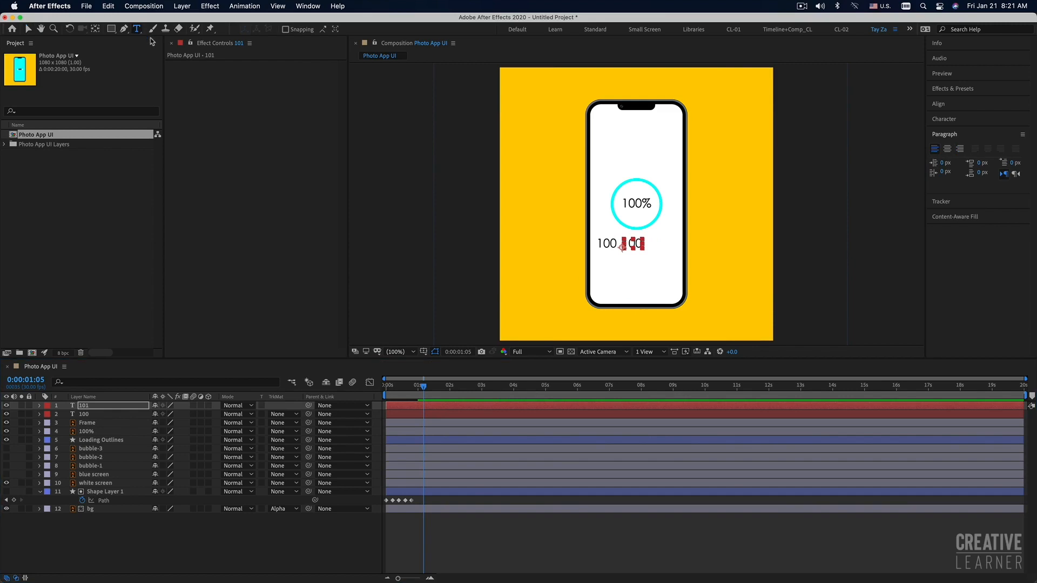
left_click(640, 243)
key("super+a")
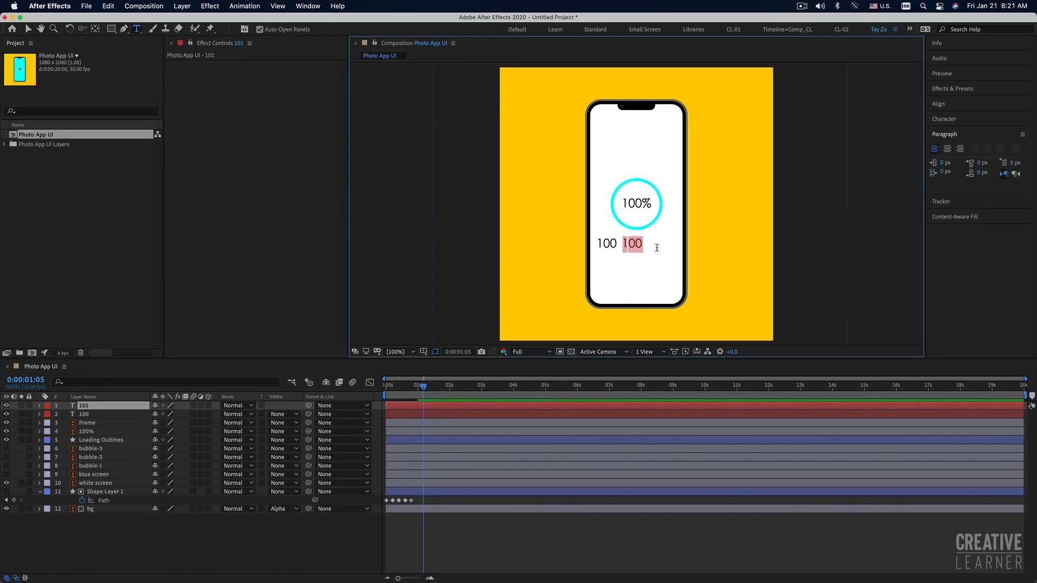
type("%")
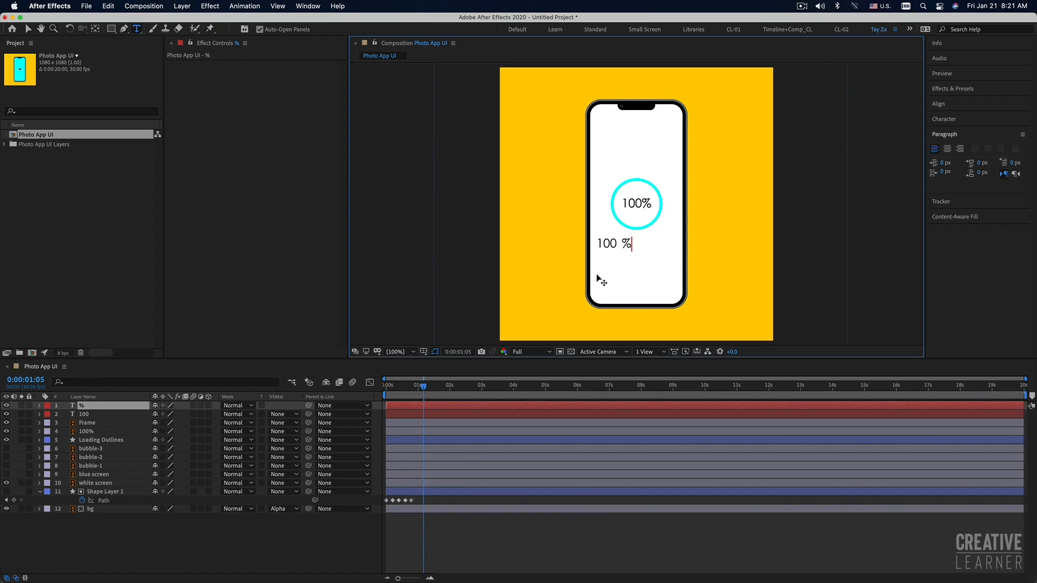
left_click(547, 511)
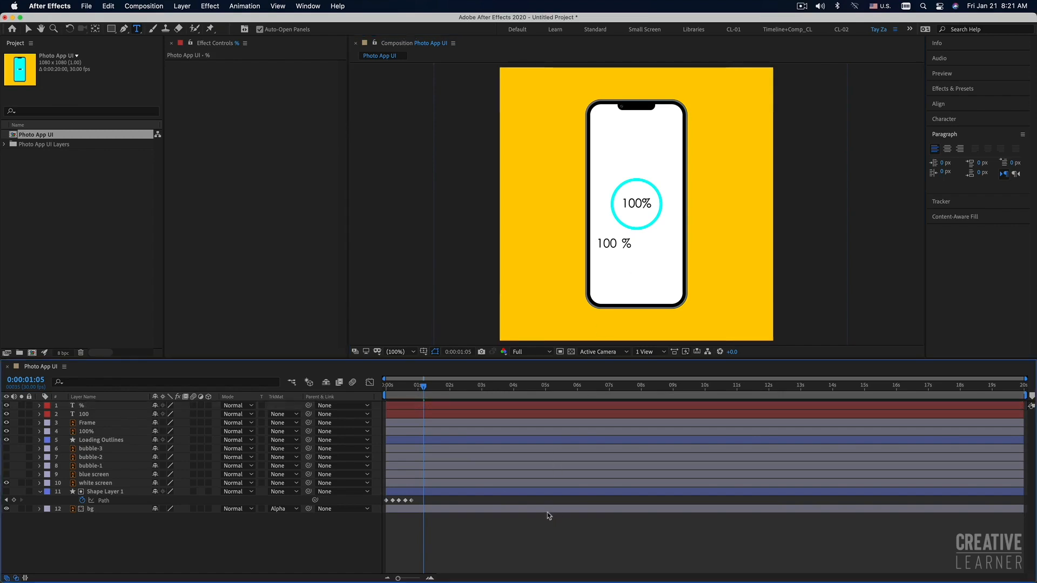
Step: Nudge the % text left in small increments to close the gap after the 100 text
left_click(482, 414)
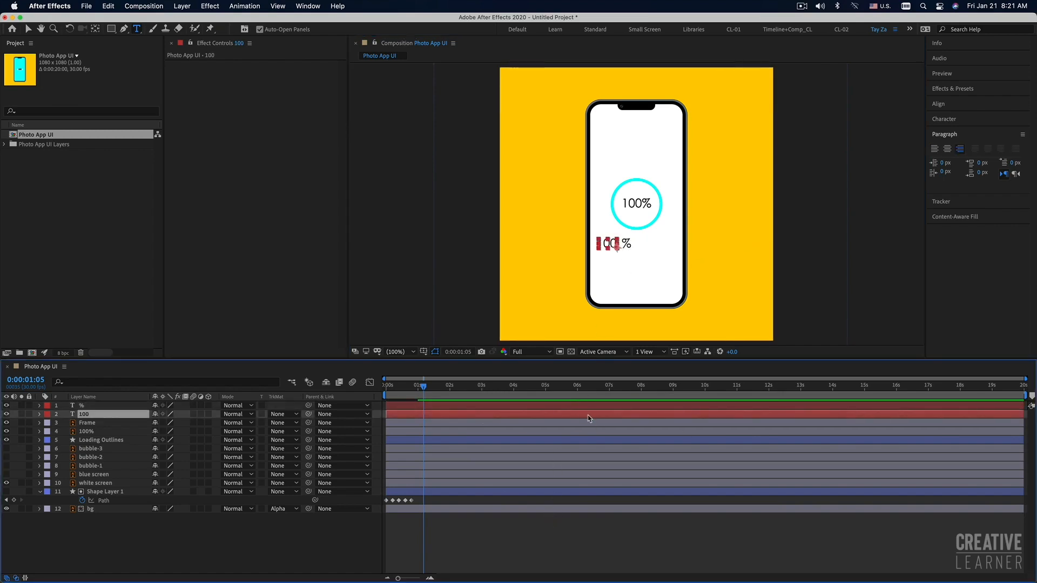
left_click(626, 244)
key("Left")
key("Left")
key("Left")
key("Left")
key("Left")
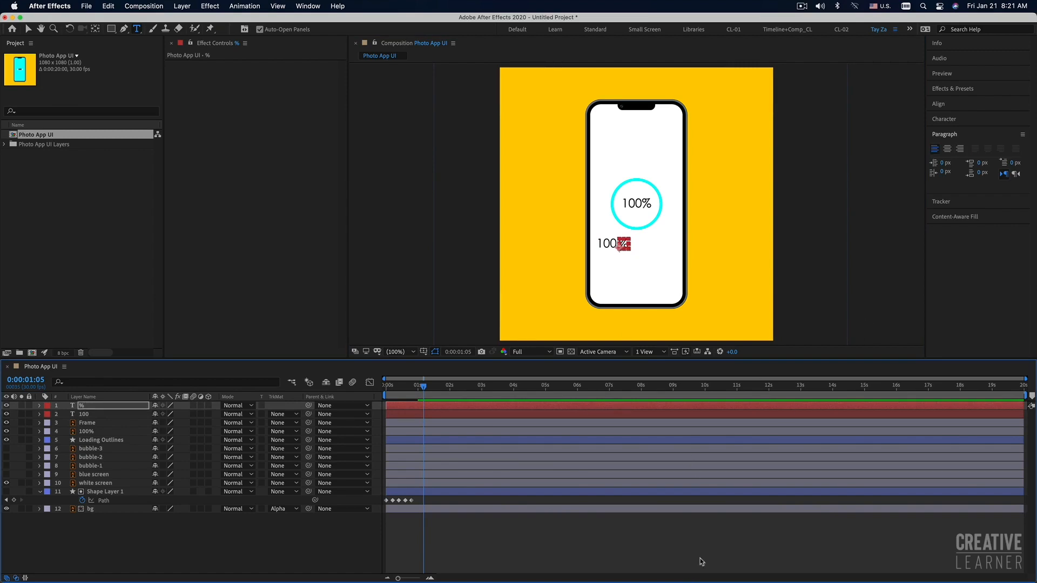
left_click(696, 529)
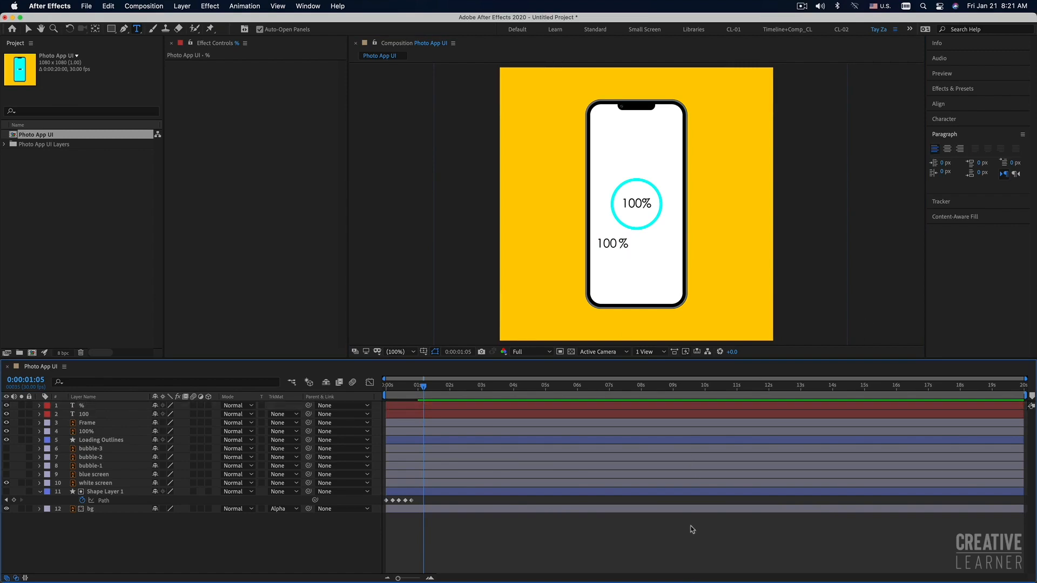
left_click(530, 408)
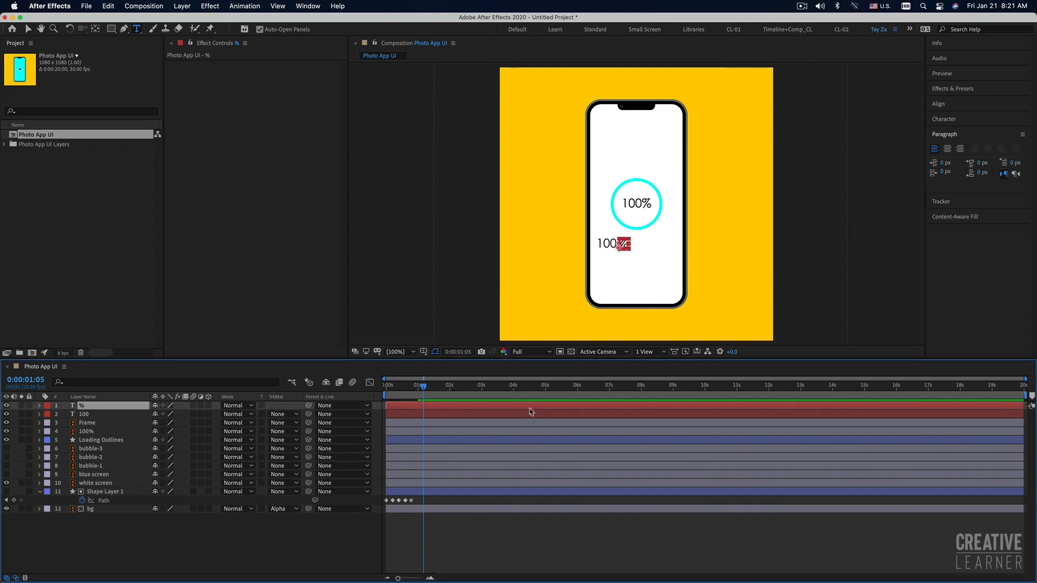
left_click(526, 416, "shift")
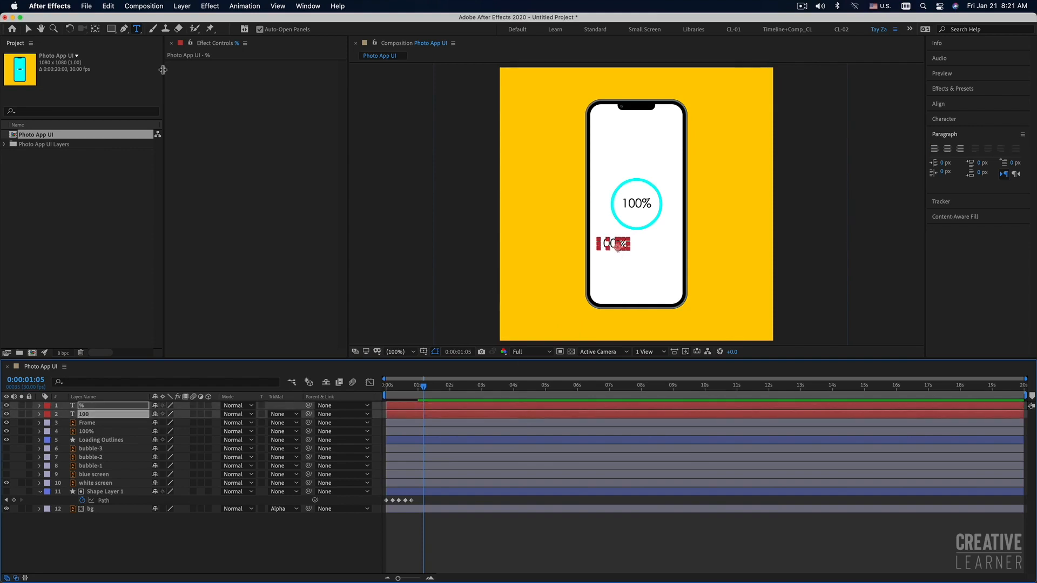
left_click(28, 30)
left_click_drag(614, 260, 650, 232)
key("super+z")
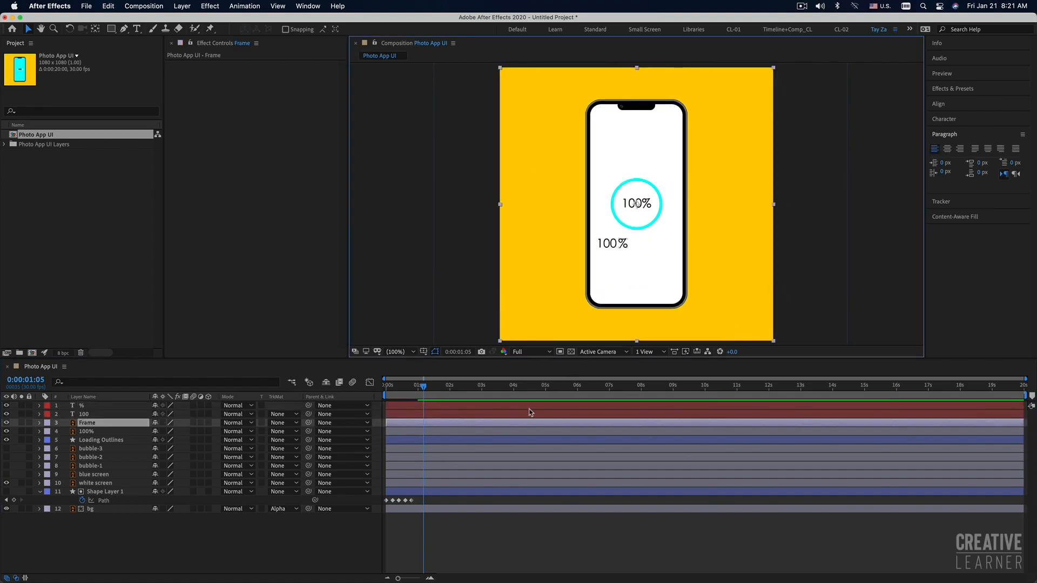
Step: Move the % and 100 text layers together onto the existing 100% label inside the loading circle
left_click(530, 406)
left_click(530, 415, "shift")
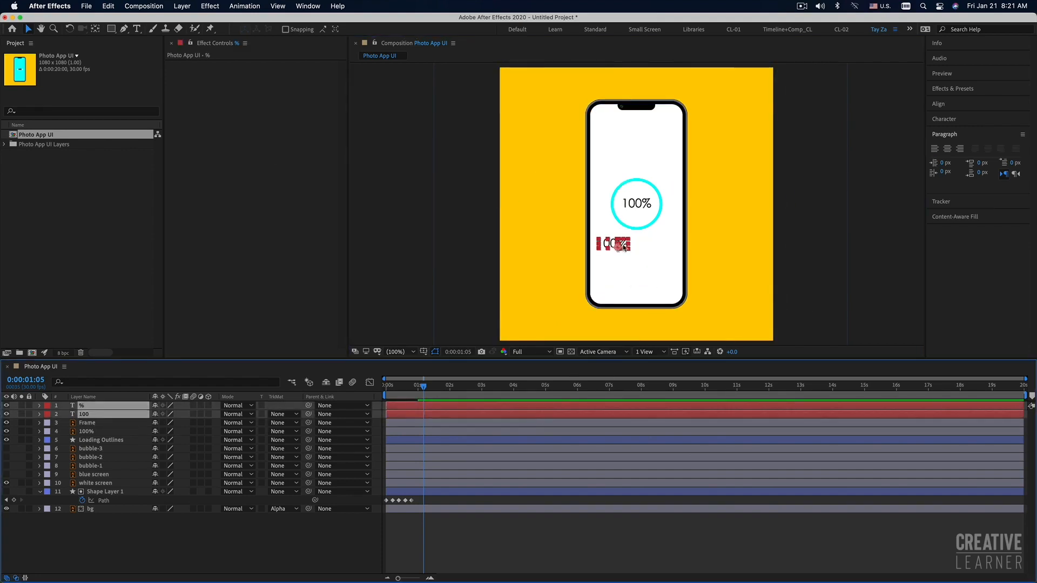
key(".")
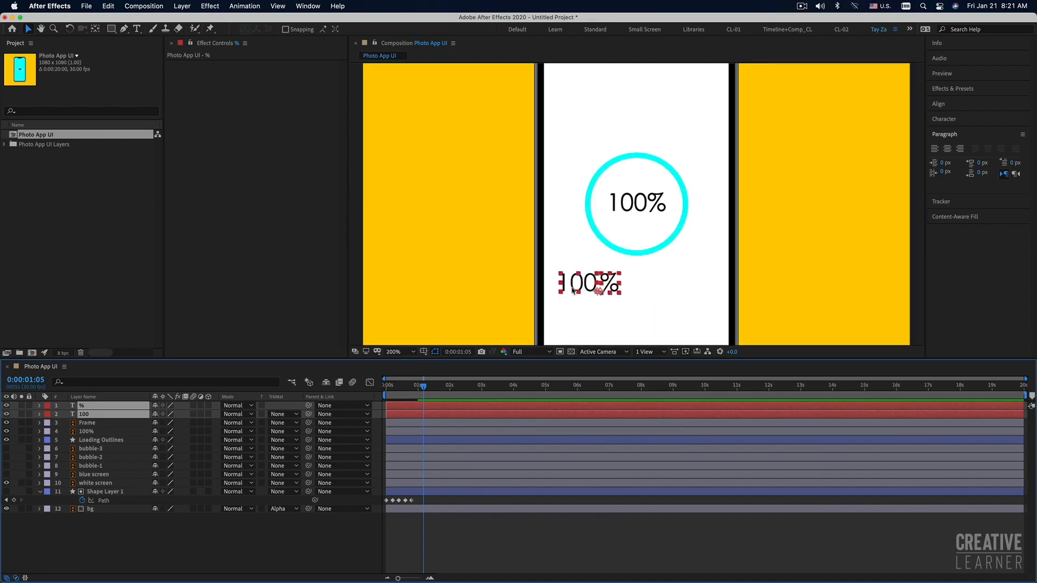
left_click_drag(593, 275, 644, 195)
key("Left")
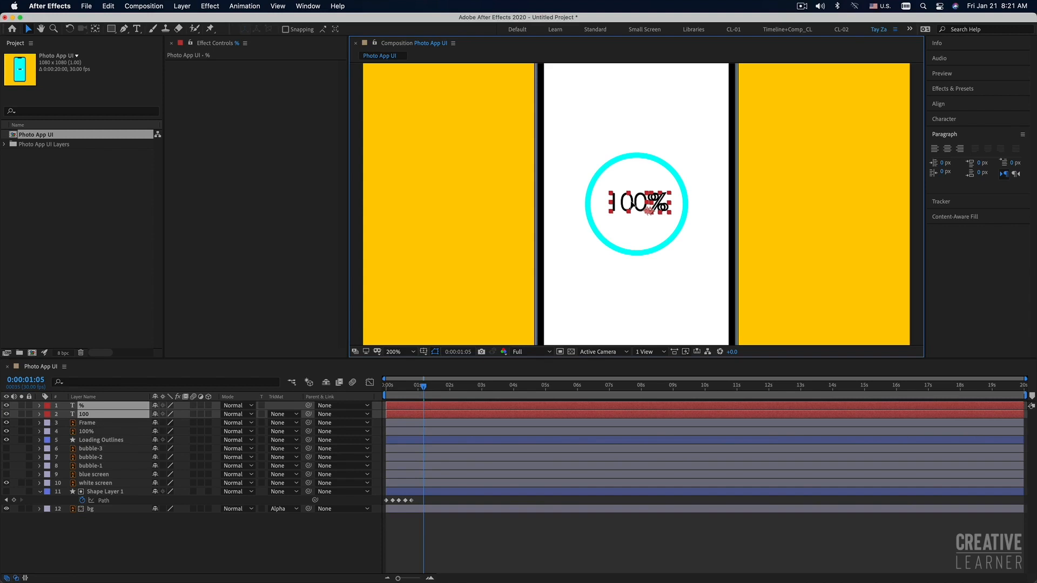
Step: Nudge the % text layer slightly left to line it up with the % of the original label
left_click(600, 423)
left_click(599, 408)
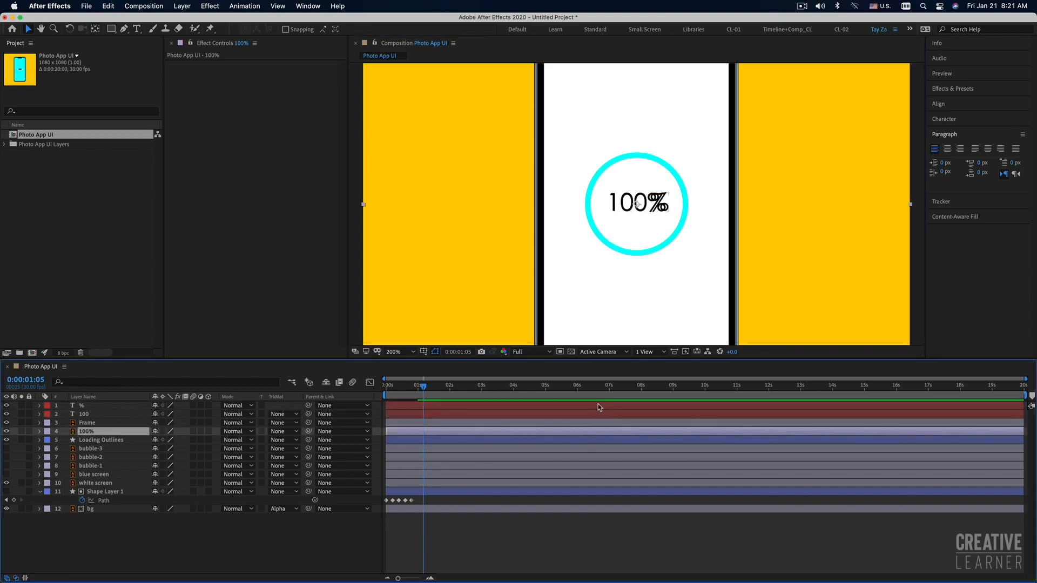
key("Return")
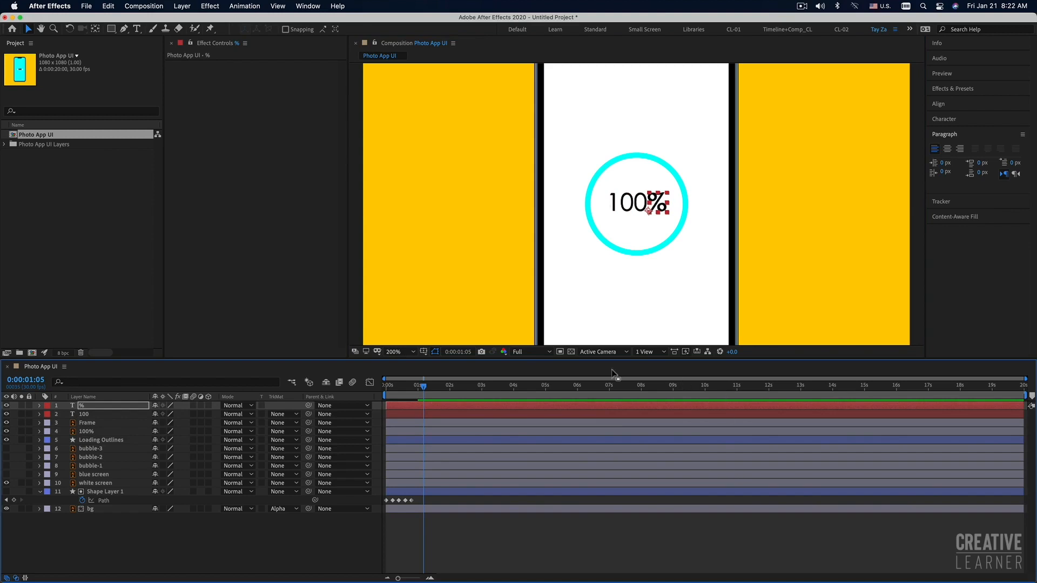
Step: Delete the original 100% layer, keeping the separate 100 and % text layers
left_click(497, 424)
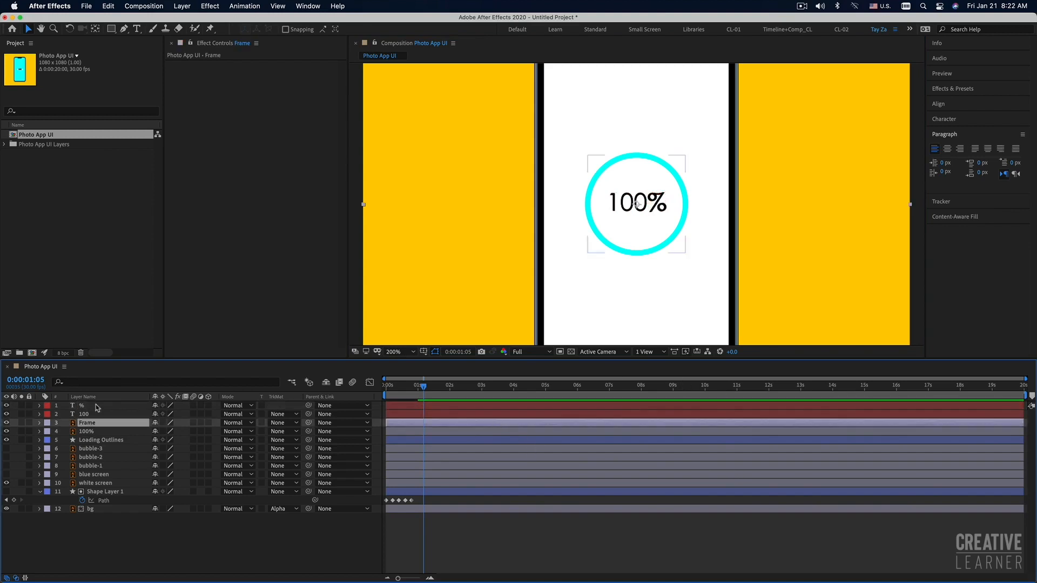
left_click(90, 431)
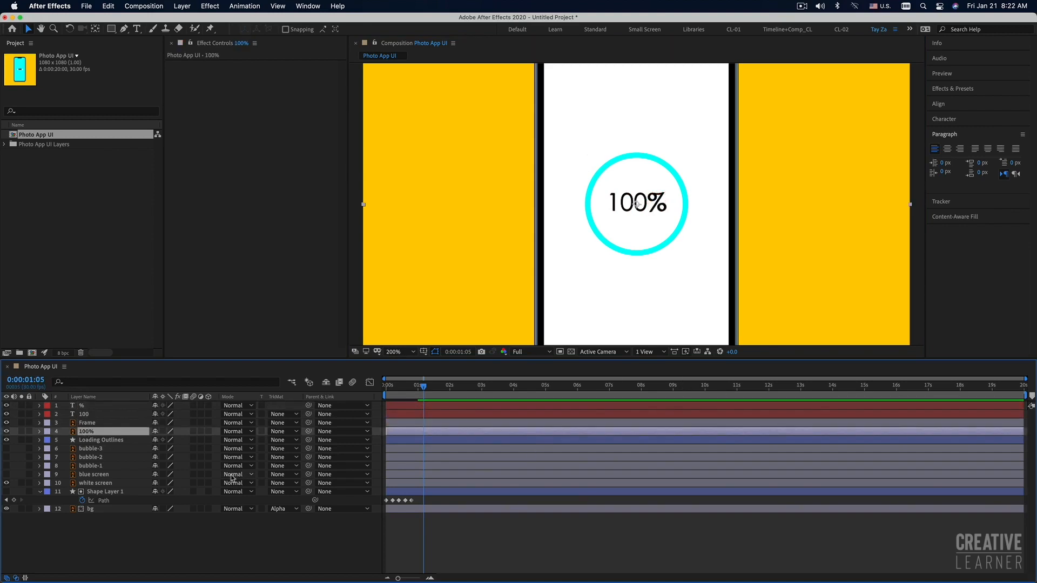
key("Delete")
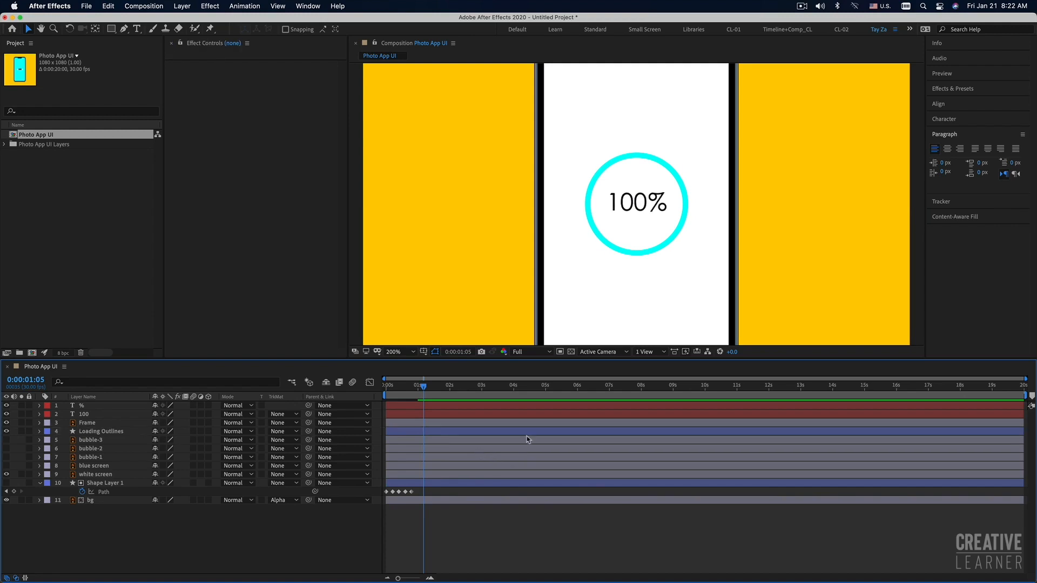
Step: Apply a Slider Control expression effect to the 100 text layer
left_click(511, 416)
left_click(497, 417)
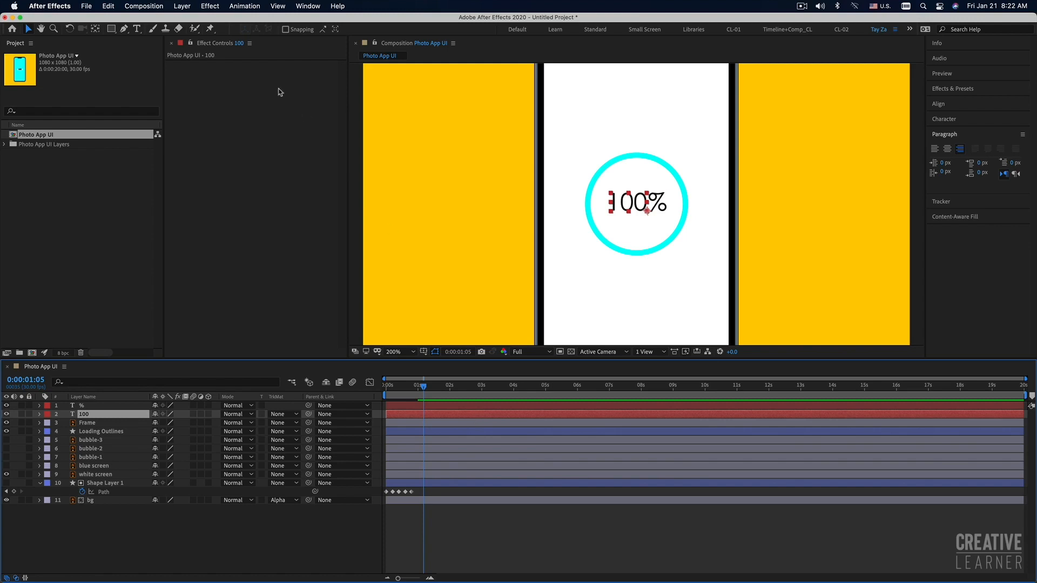
left_click(209, 8)
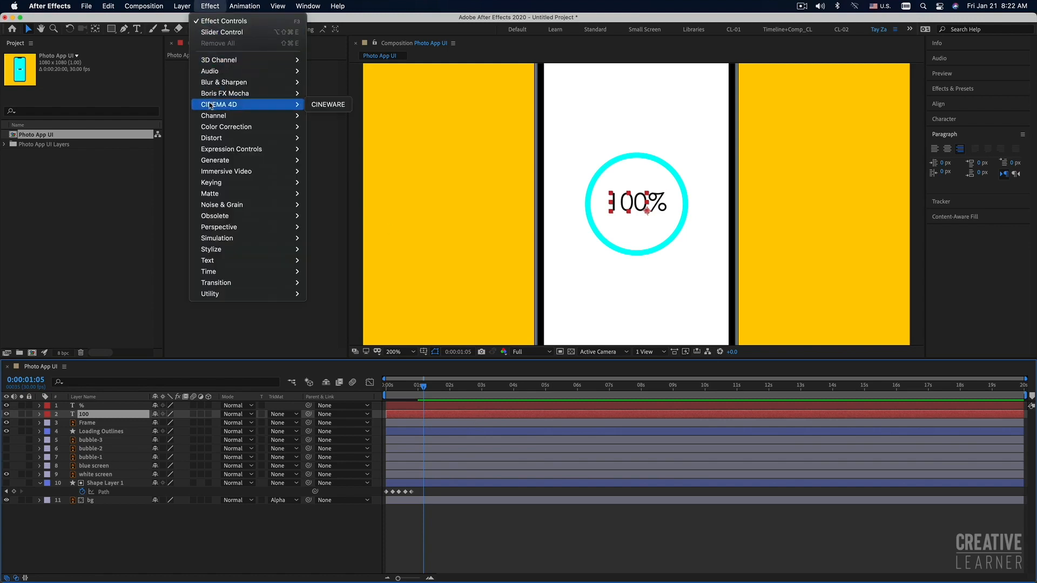
mouse_move(222, 152)
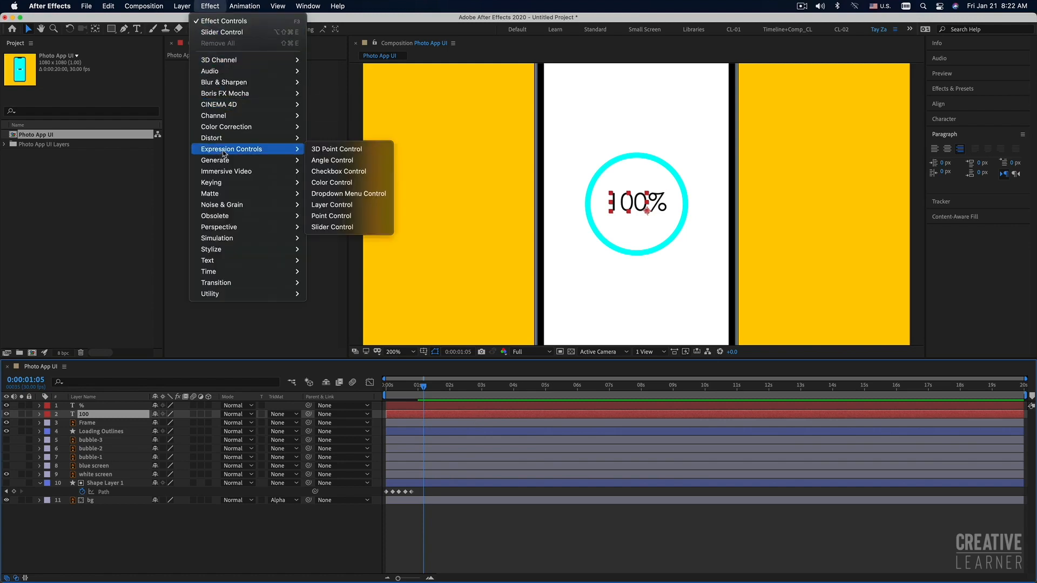
left_click(333, 227)
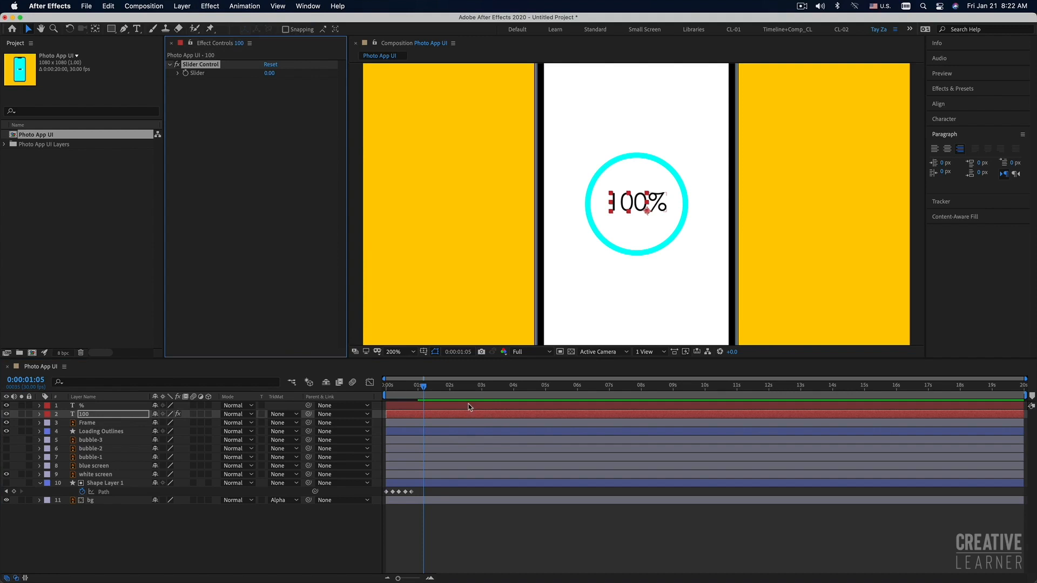
Step: Link the 100 layer's Source Text to the Slider property of its Slider Control and test it by raising the slider to 40
left_click(39, 414)
left_click(48, 424)
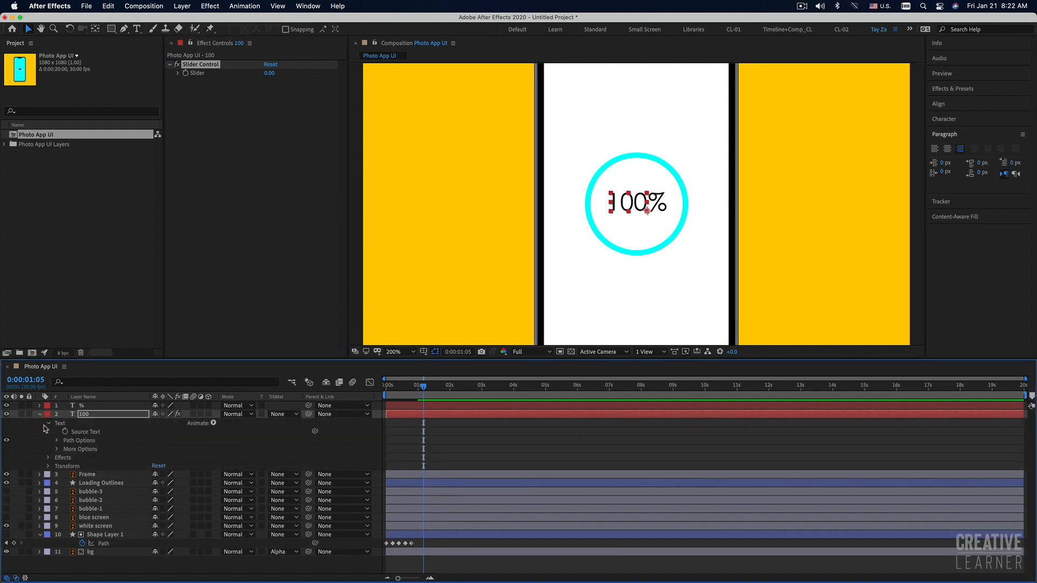
left_click(93, 435)
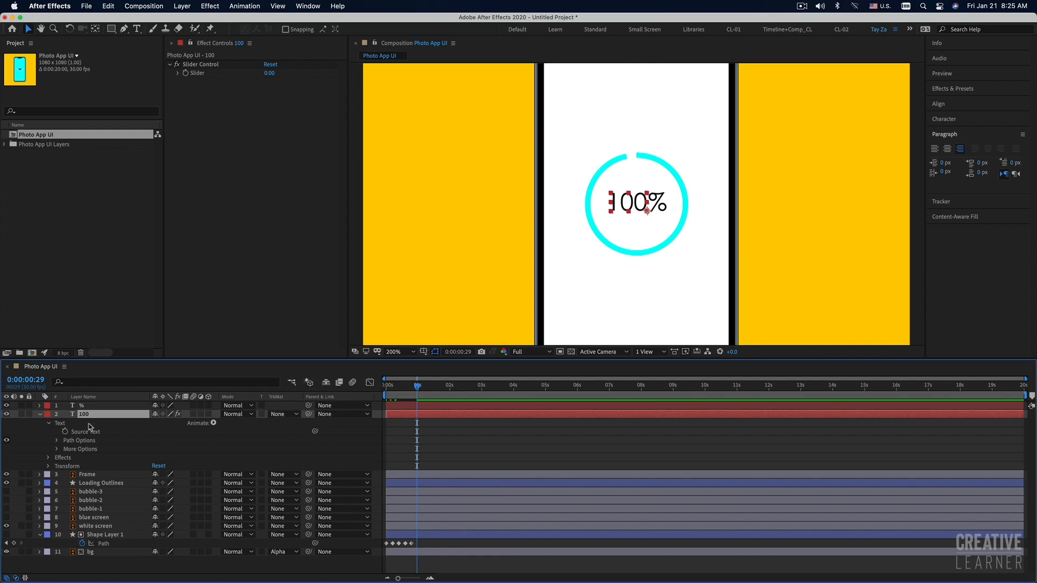
left_click(49, 425)
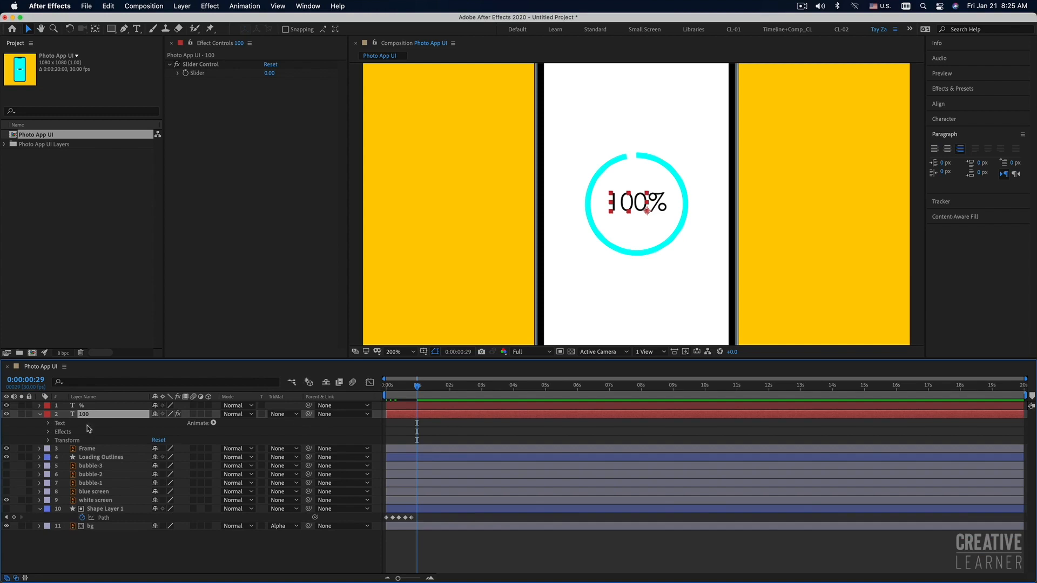
left_click(48, 425)
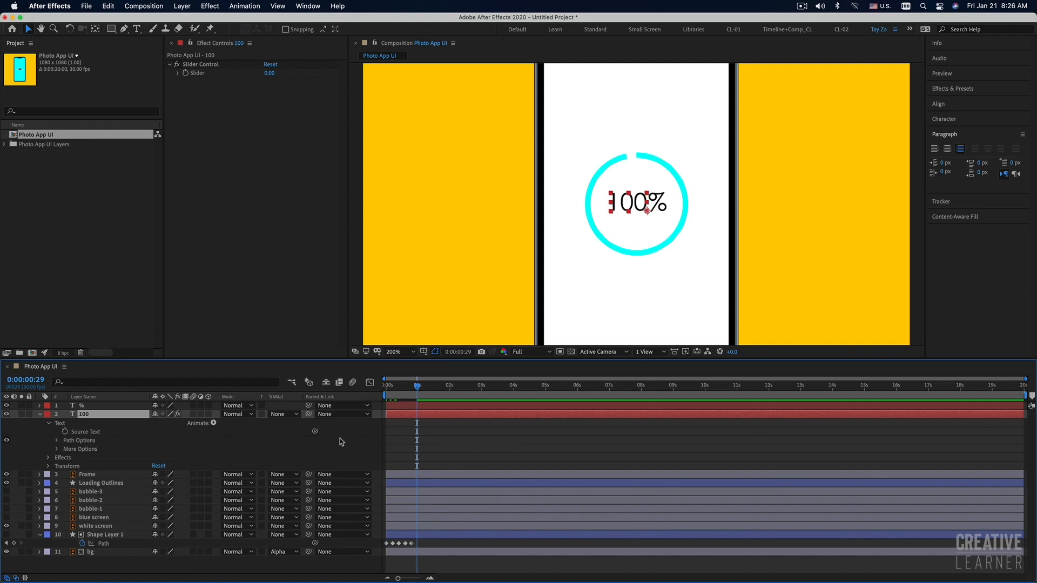
left_click_drag(315, 432, 204, 77)
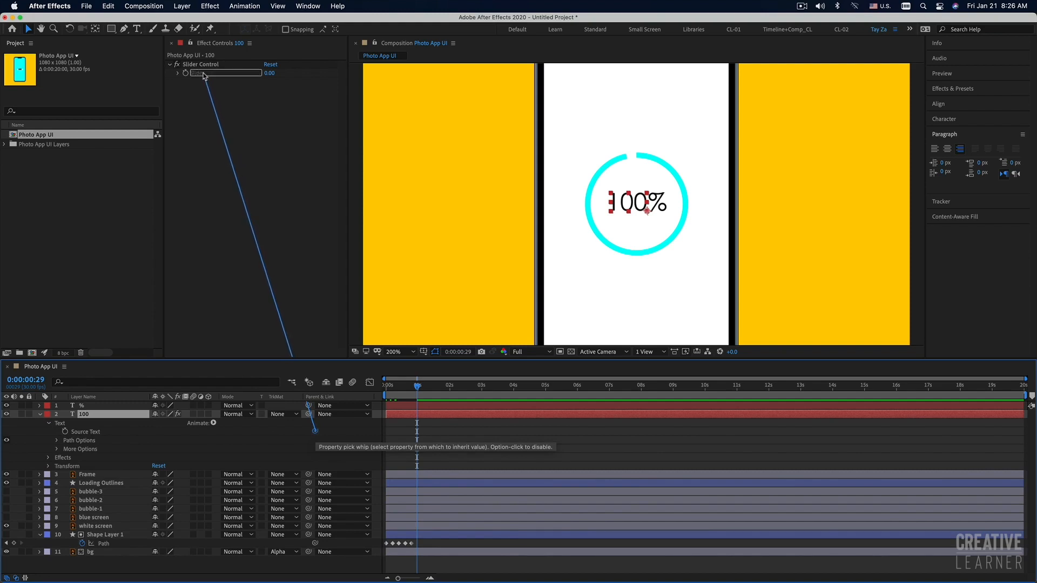
left_click_drag(204, 77, 206, 80)
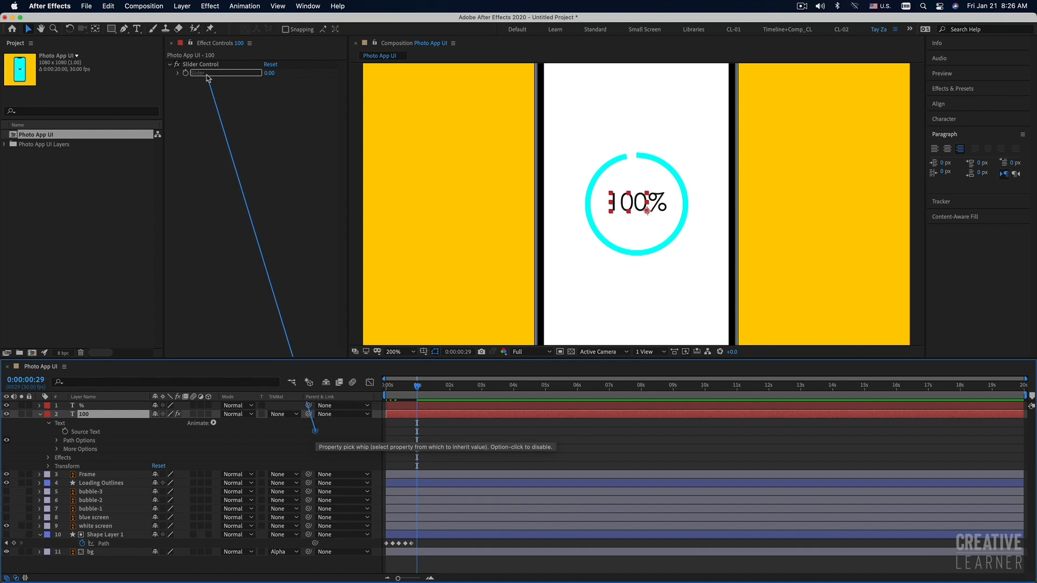
left_click_drag(207, 78, 206, 78)
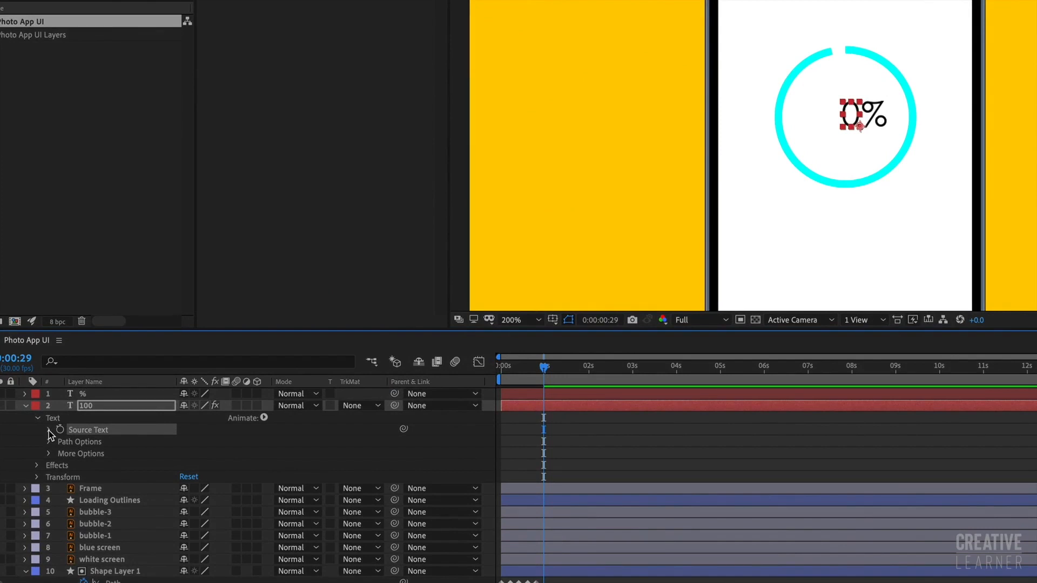
left_click(49, 430)
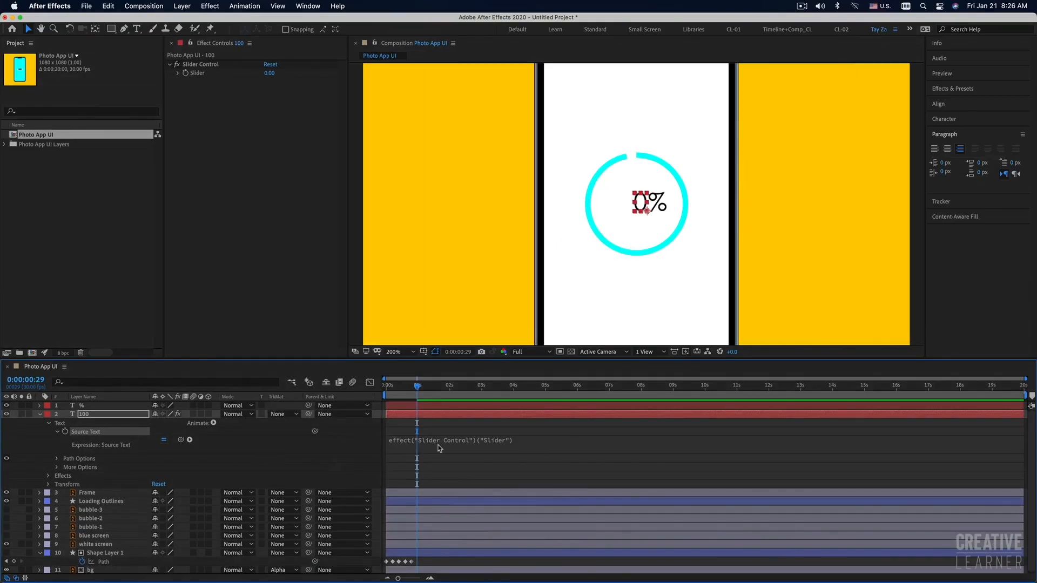
left_click_drag(270, 73, 290, 76)
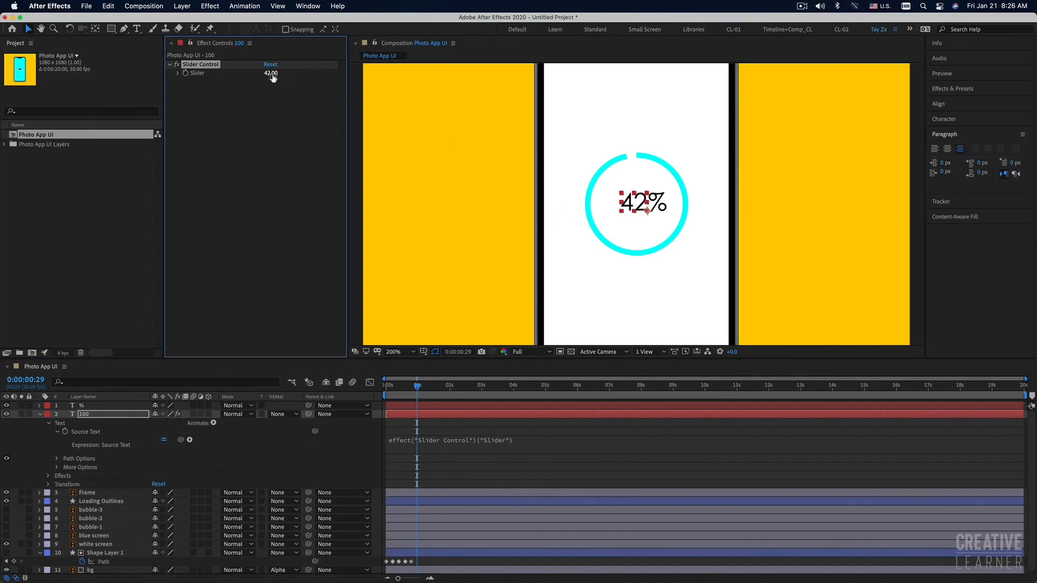
mouse_move(272, 76)
left_mouse_down()
mouse_move(303, 74)
mouse_move(274, 76)
left_mouse_up()
Step: Add a Slider keyframe with a value of 0 at 0:00:00:00 on the 100 text layer
left_click(384, 385)
mouse_move(386, 386)
left_mouse_down()
mouse_move(402, 387)
mouse_move(378, 387)
left_mouse_up()
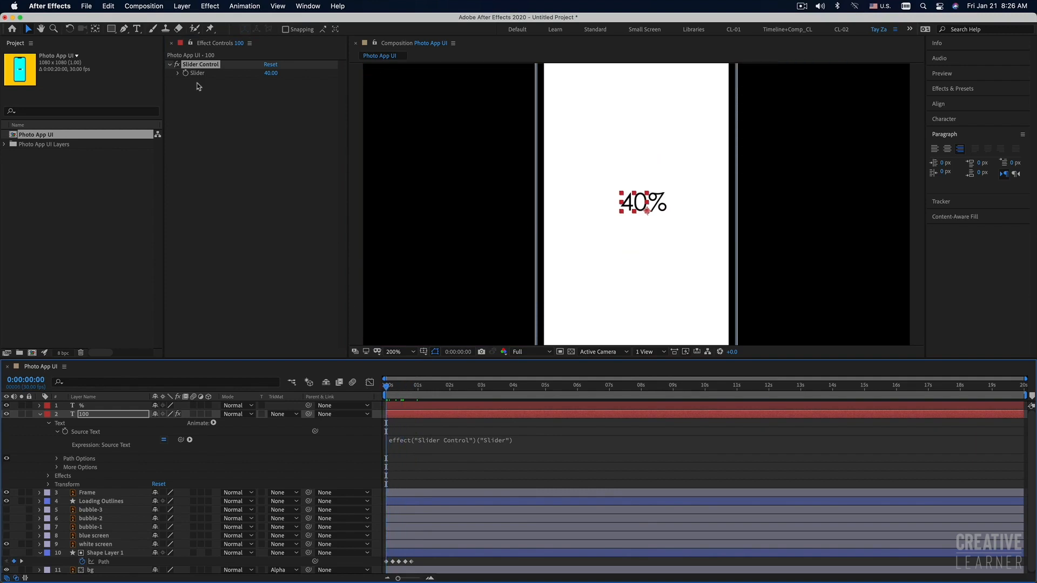
left_click(269, 74)
type("0")
key("Return")
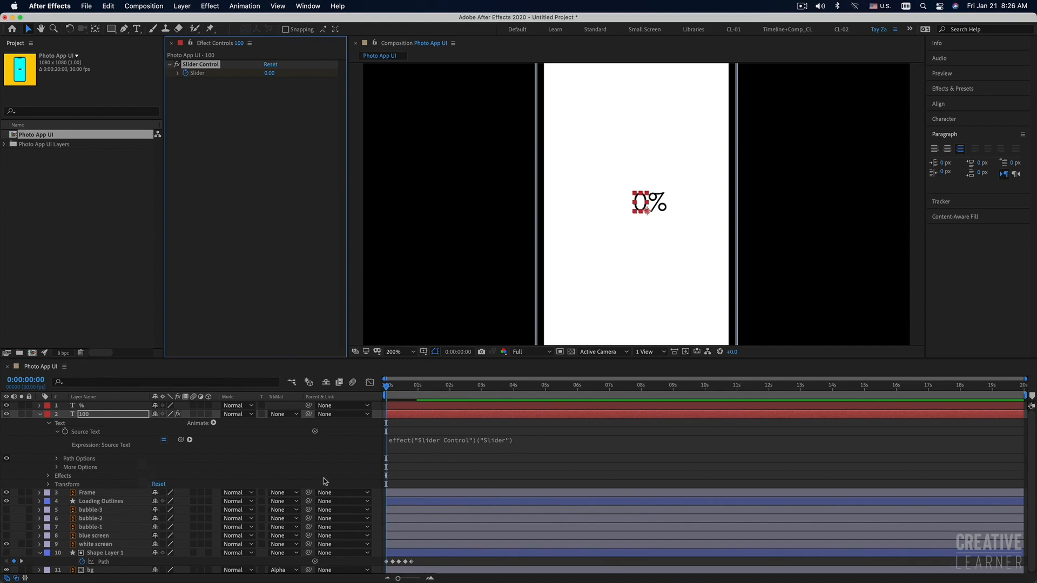
Step: Add a second Slider keyframe with a value of 100 at 0:00:01:01 on the 100 text layer
key("e")
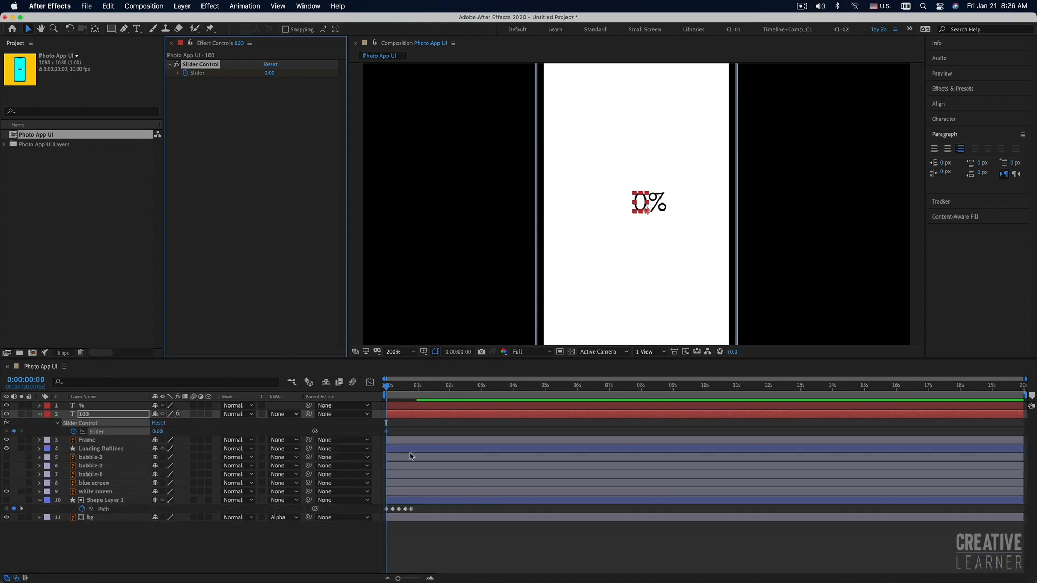
left_click(406, 387)
left_click_drag(409, 389, 419, 391)
left_click(269, 74)
type("1")
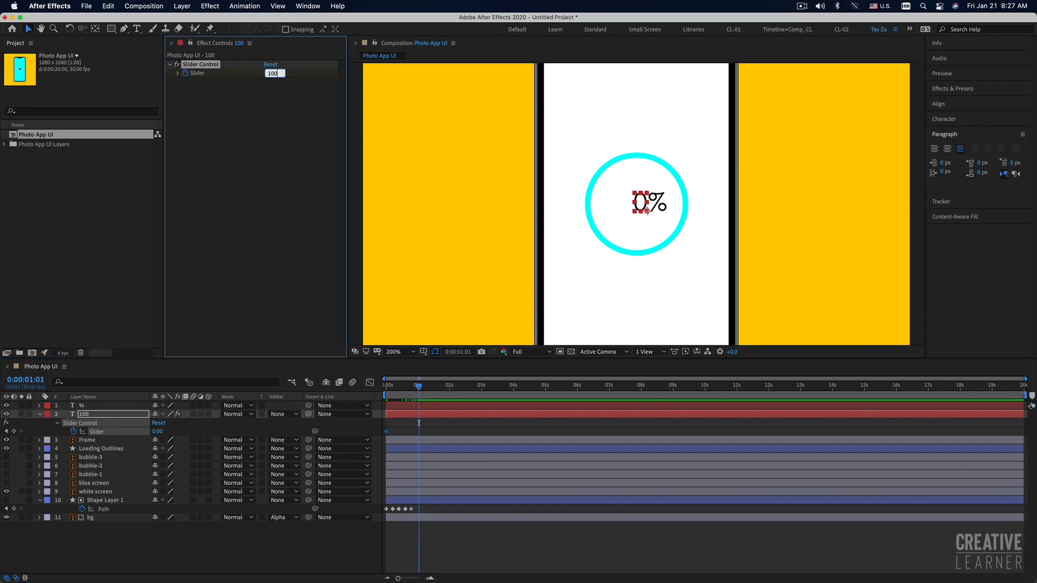
type("00")
key("Return")
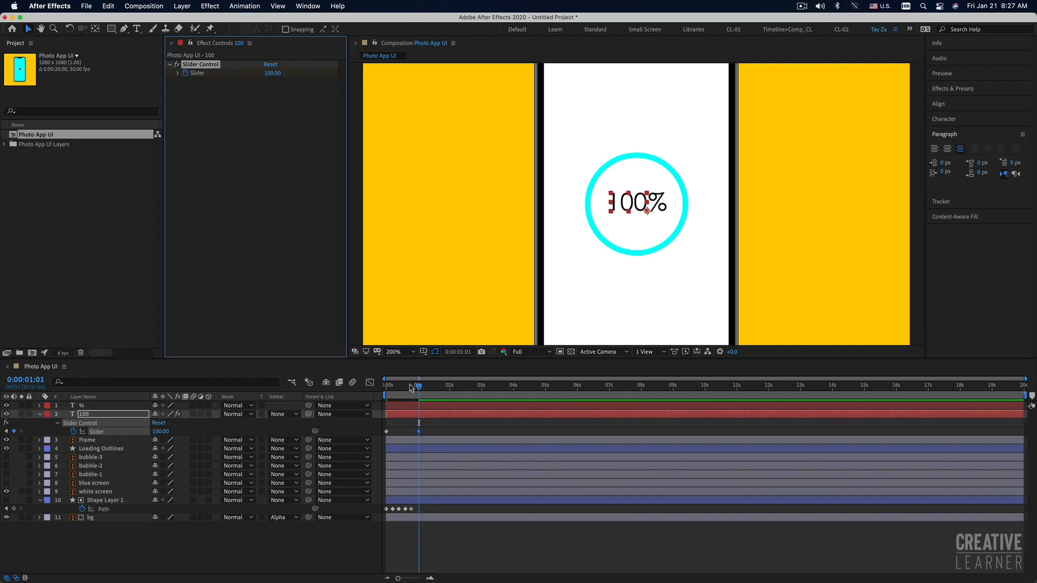
Step: Preview the counter animation from the start and inspect the number at 0:00:00:18, between the two Slider keyframes
left_click_drag(399, 388, 380, 389)
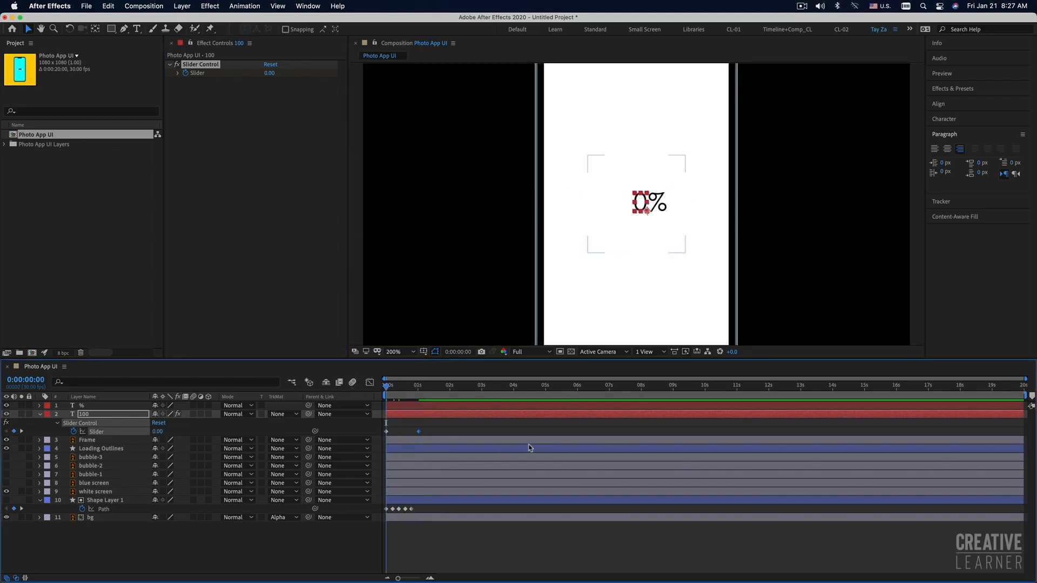
key("space")
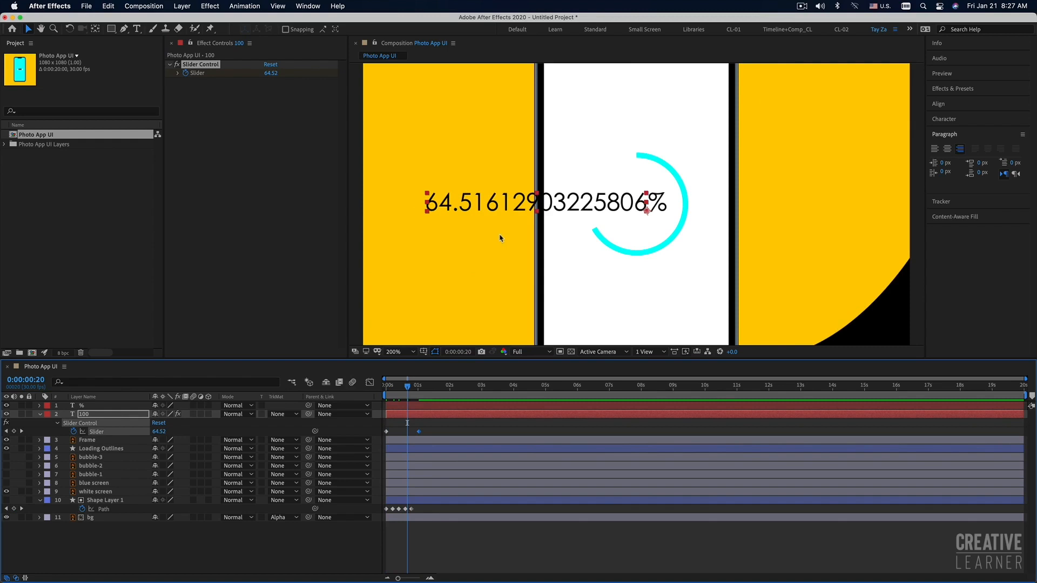
left_click_drag(393, 387, 406, 388)
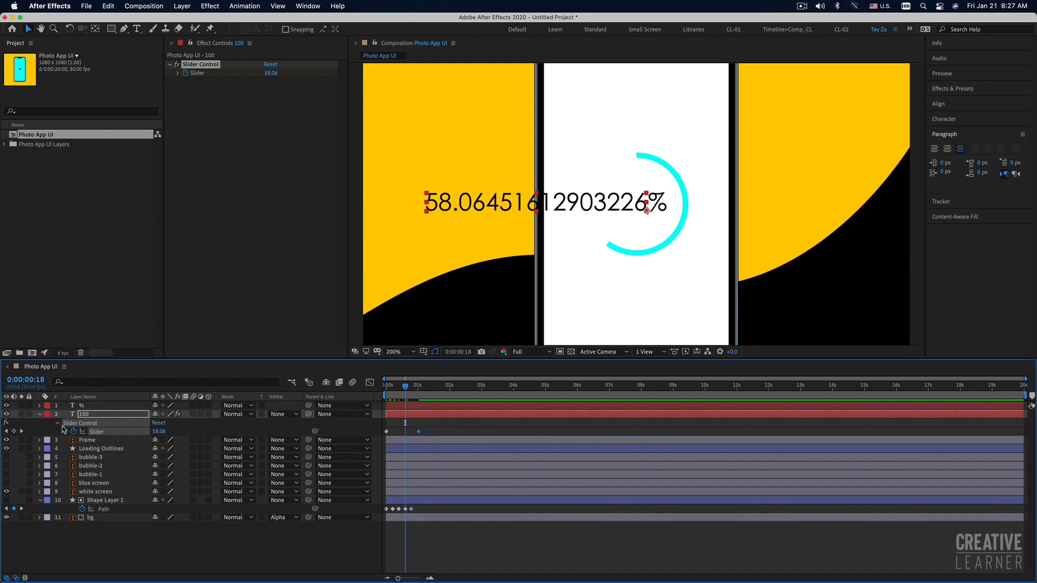
Step: Round the counter to whole numbers by changing the 100 layer's Source Text expression to Math.round(effect("Slider Control")("Slider"))
key("e")
key("e")
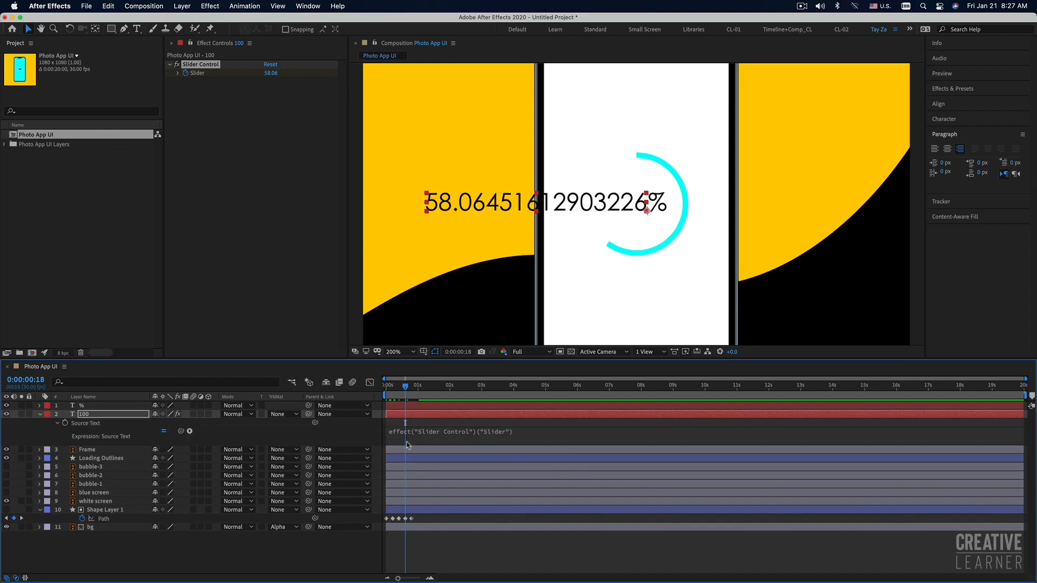
left_click(543, 430)
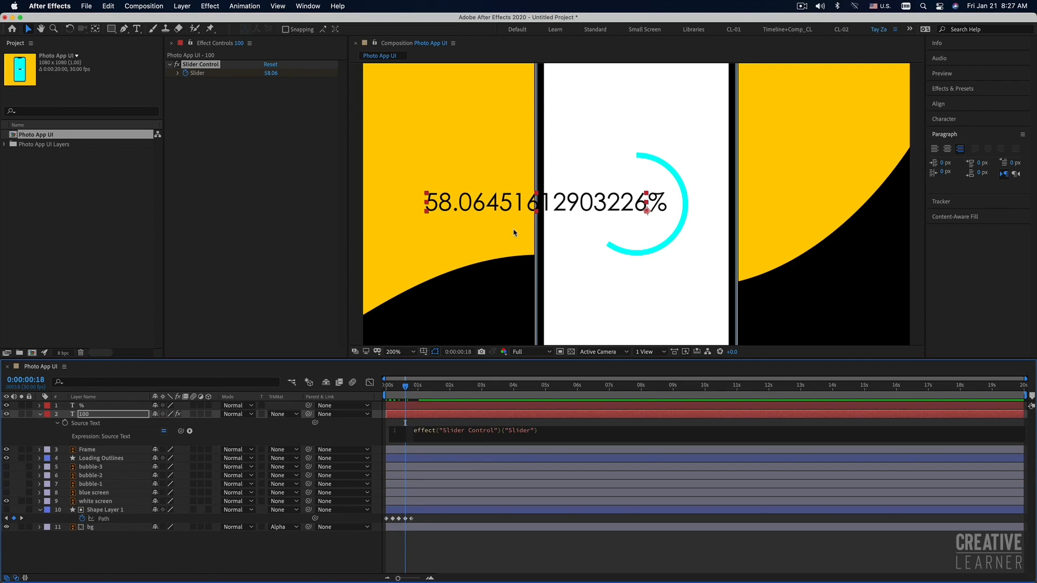
type("Math")
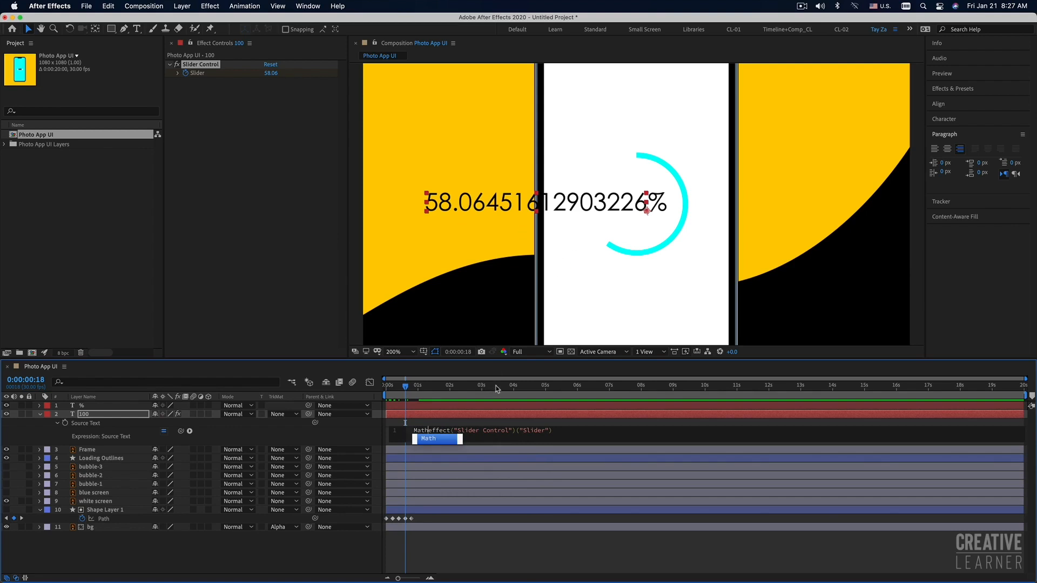
type(".")
type("rou")
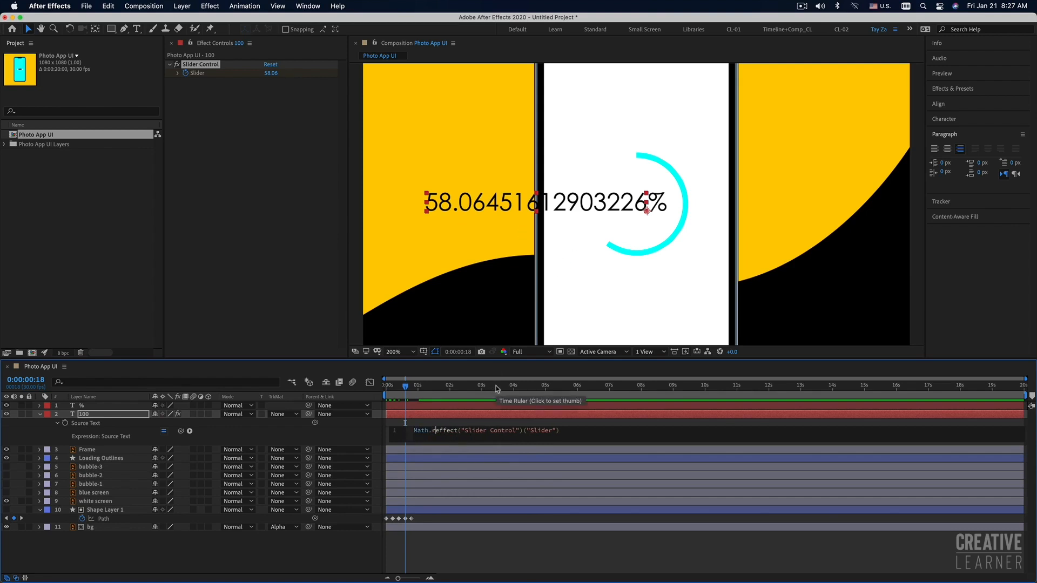
type("nd")
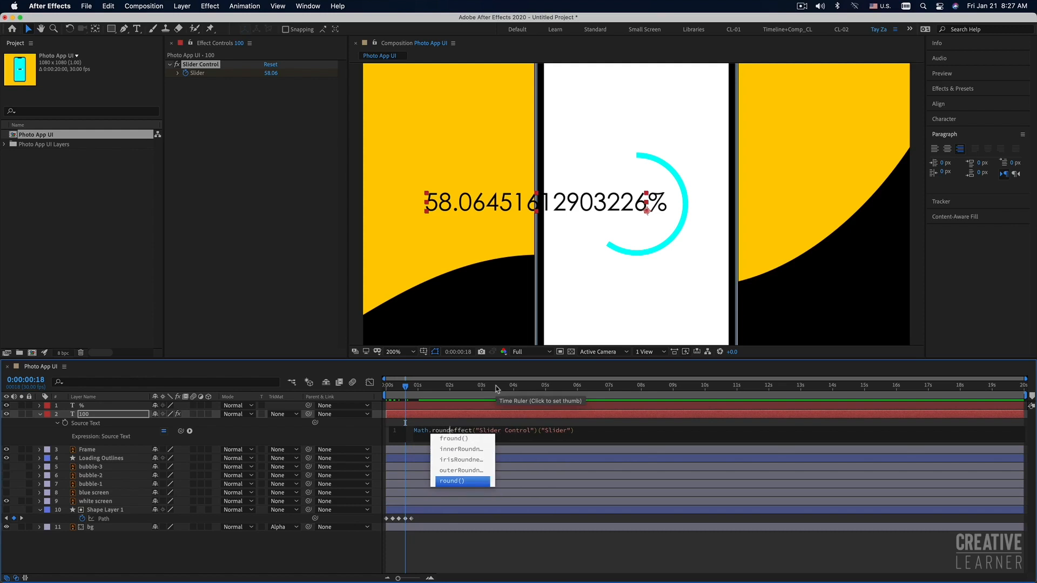
left_click(452, 481)
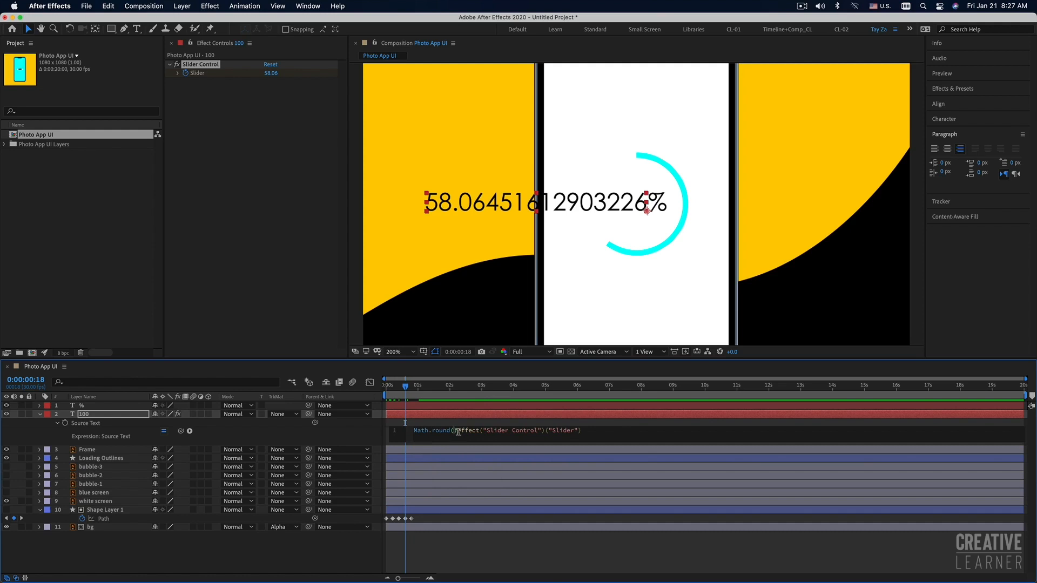
left_click_drag(596, 431, 456, 430)
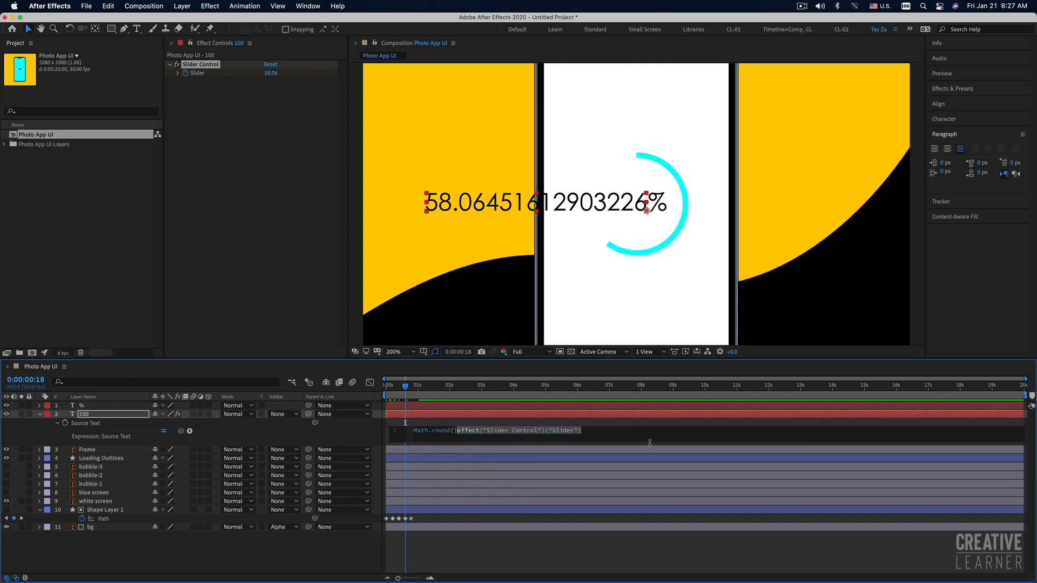
key("super+x")
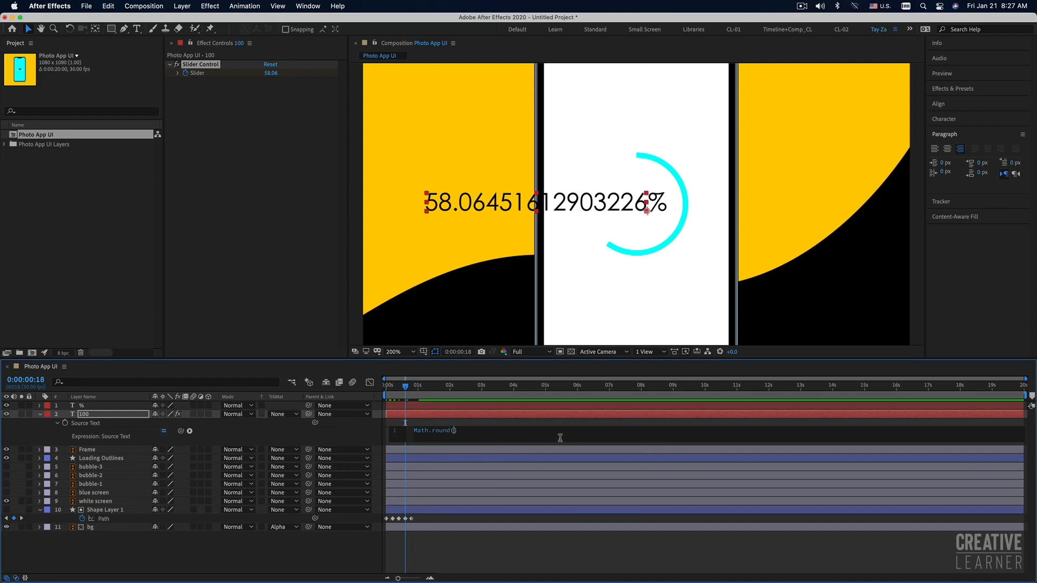
key("super+v")
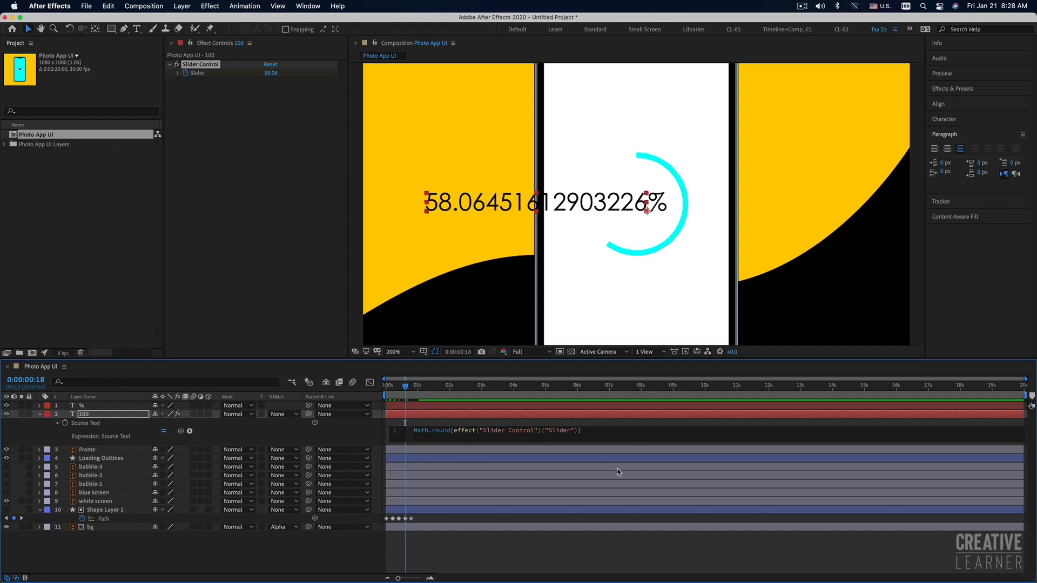
left_click(612, 561)
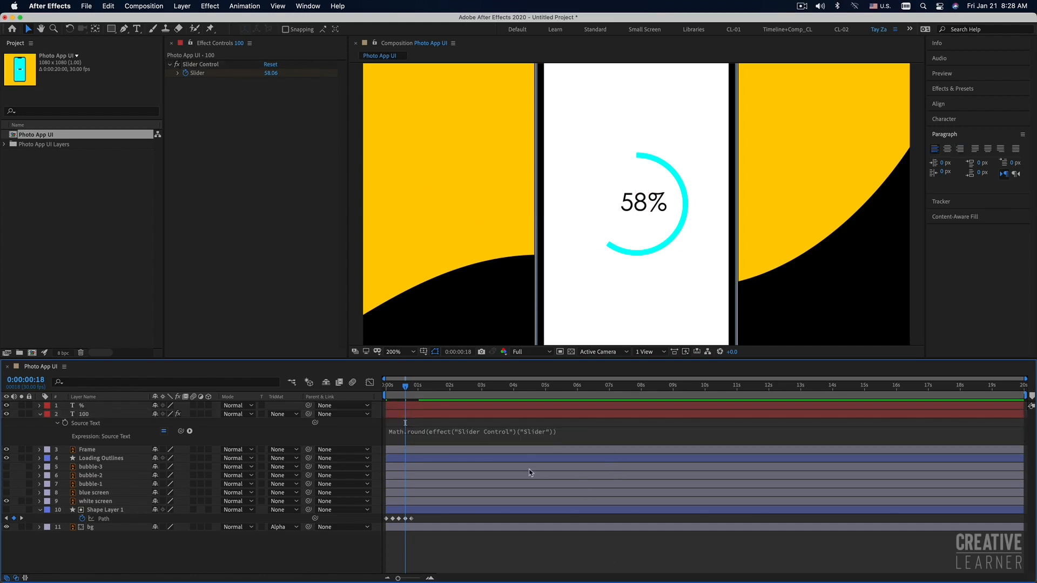
Step: Play the composition from the start several times to check the rounded counter against the loading circle
left_click_drag(407, 390, 356, 386)
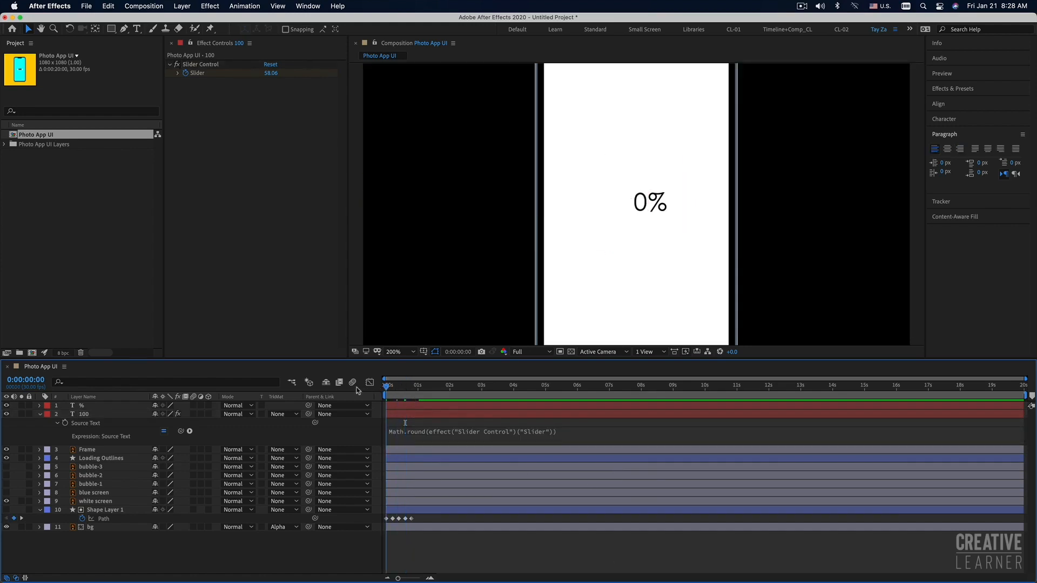
key("space")
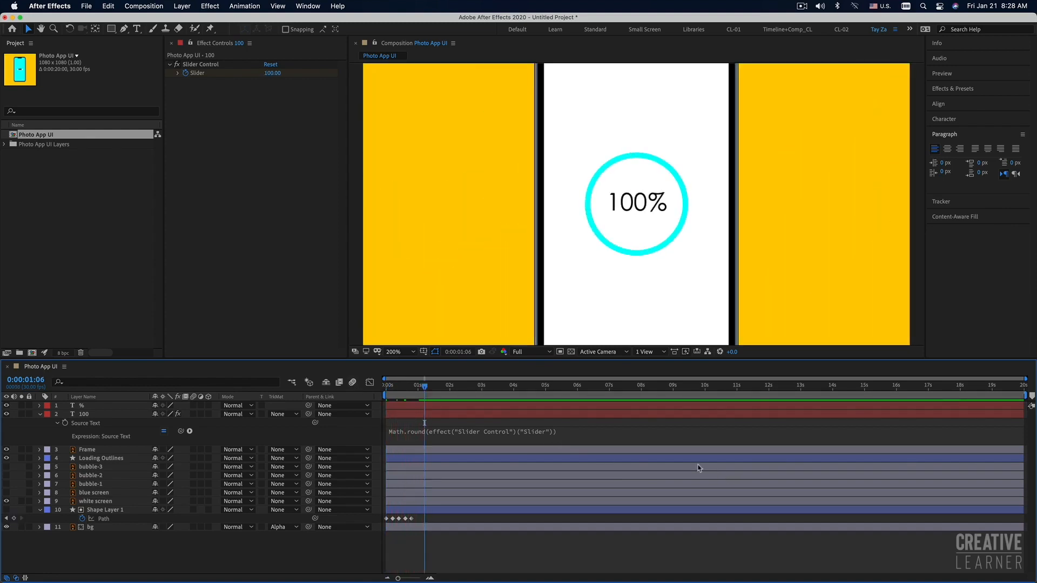
key("space")
key("space")
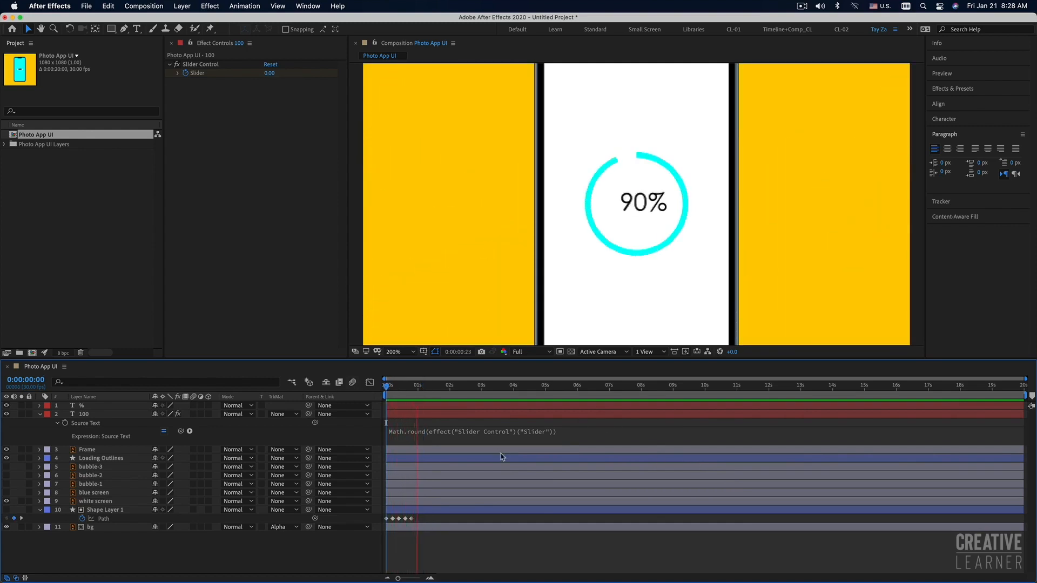
left_click(462, 426)
left_click(453, 406)
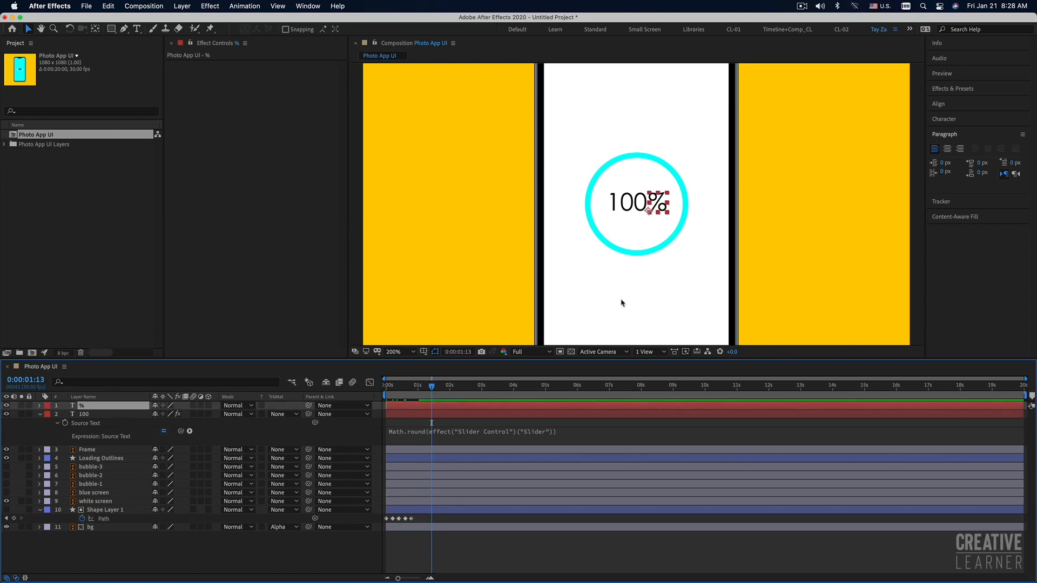
key("space")
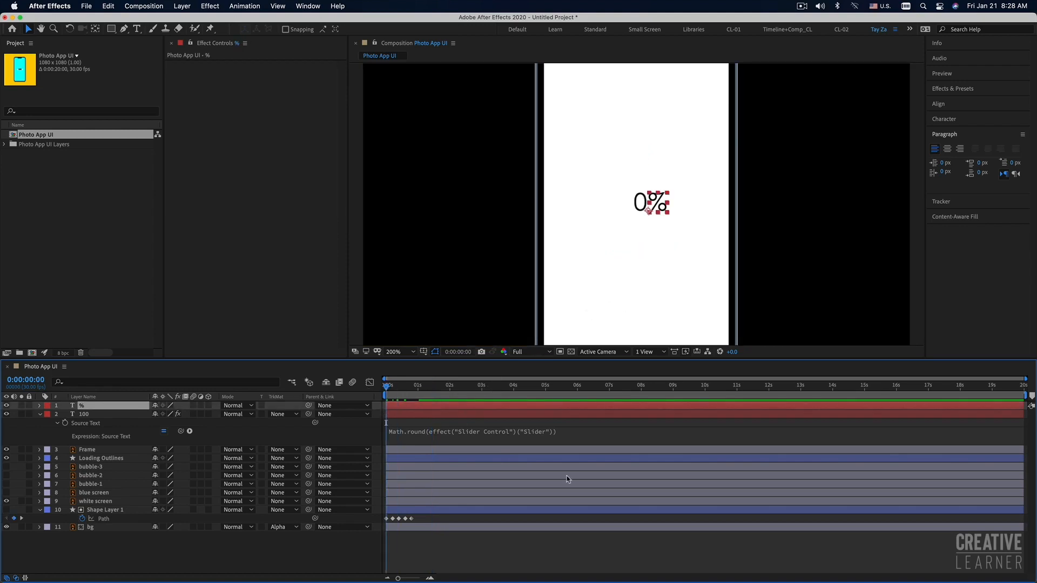
key("space")
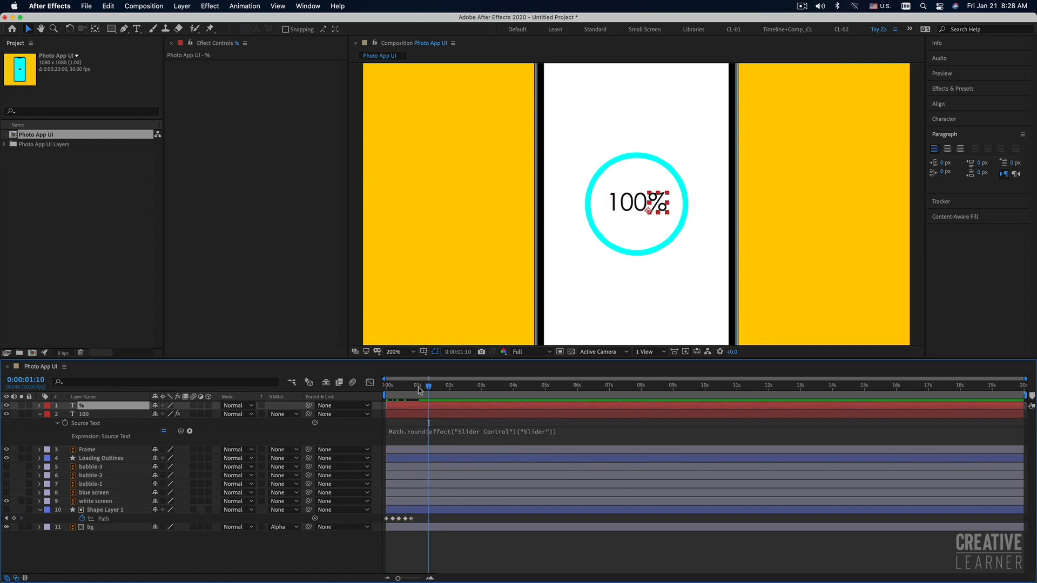
left_click_drag(419, 390, 353, 386)
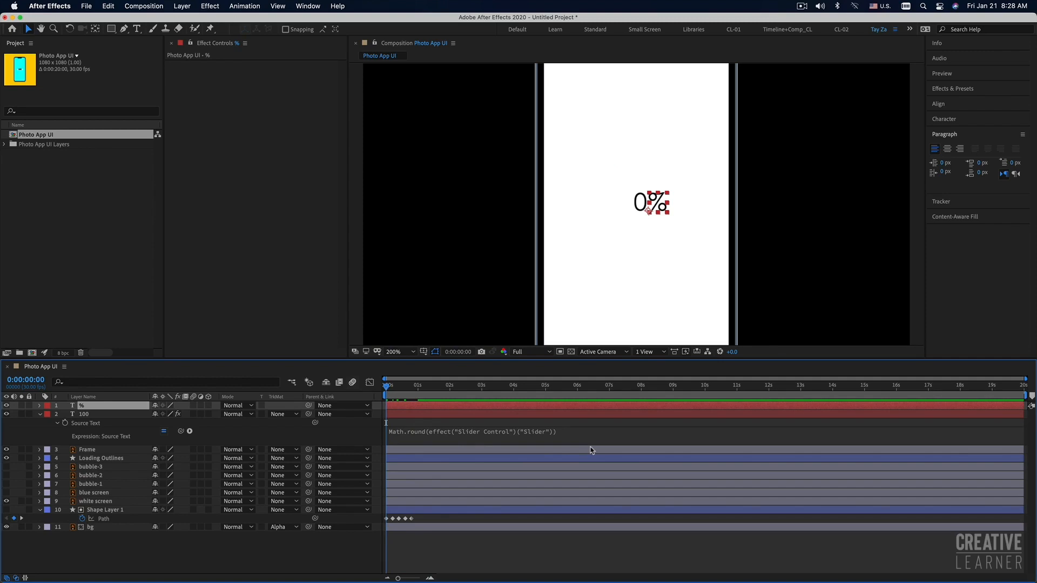
key("space")
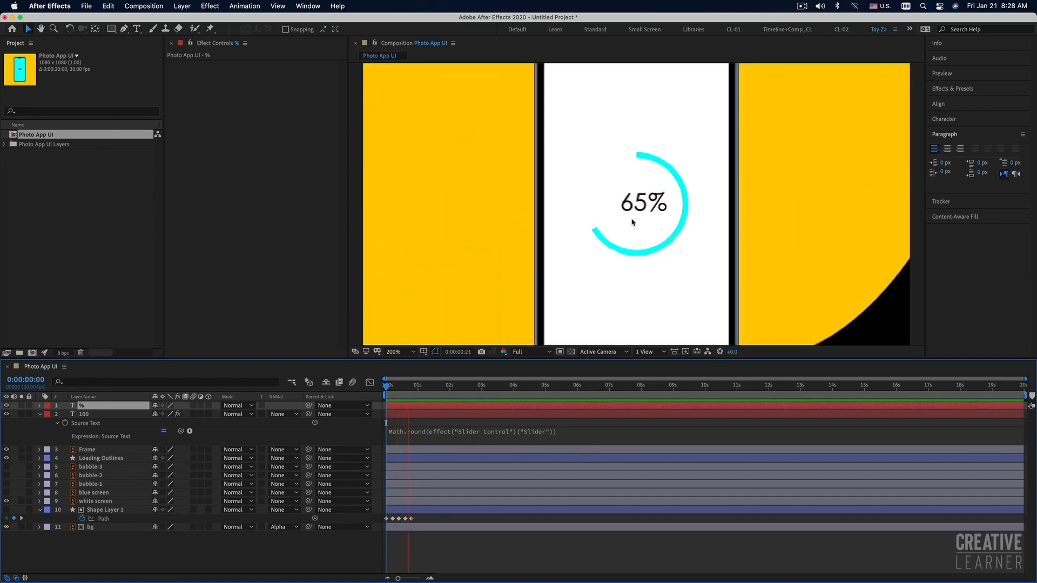
Step: Reveal the keyframes and move the final Slider keyframe of the 100 layer and final End keyframe of Loading Outlines to about 2 seconds
left_click_drag(412, 386, 372, 394)
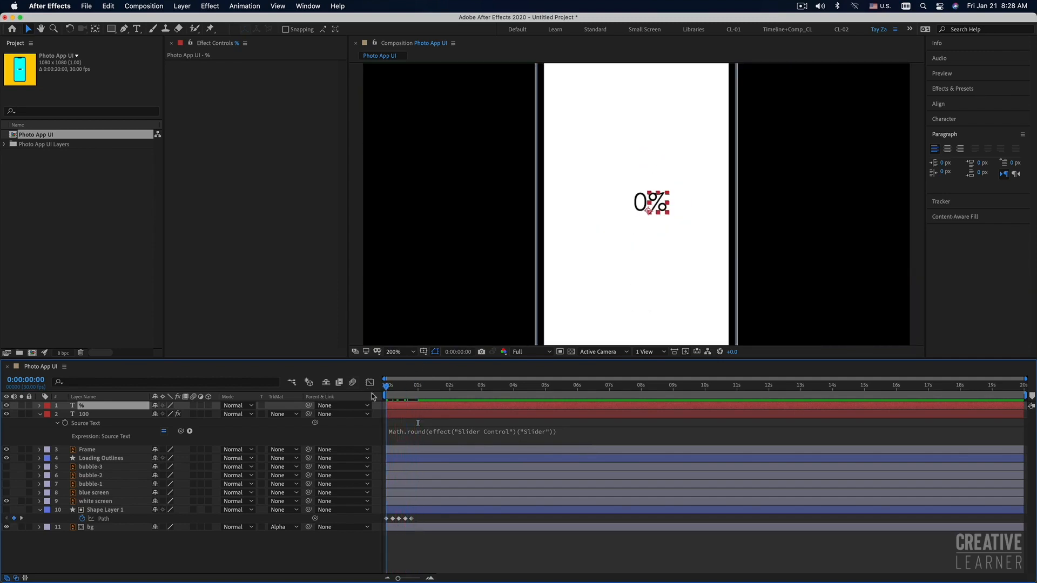
left_click(600, 540)
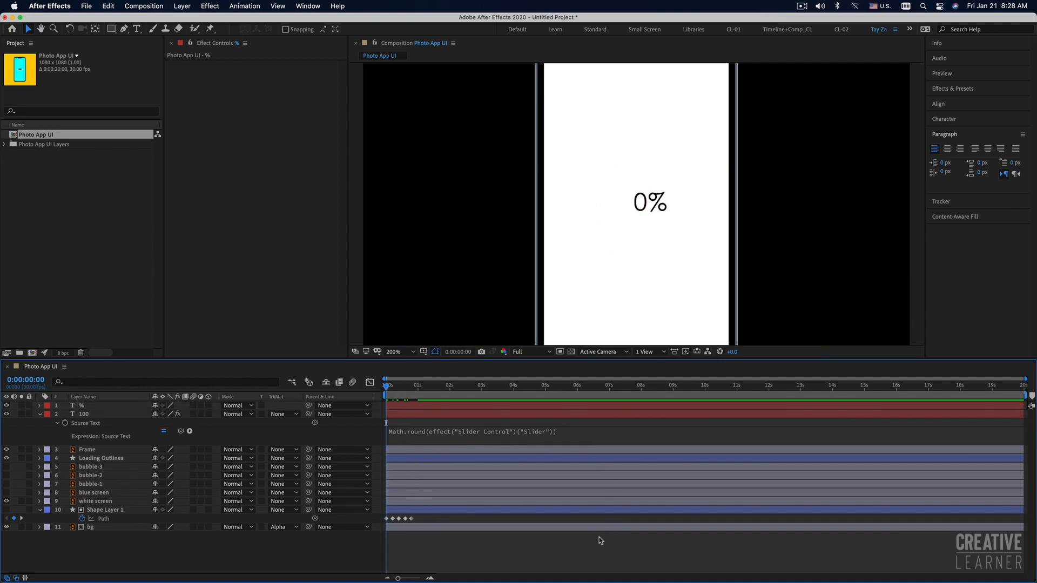
key("u")
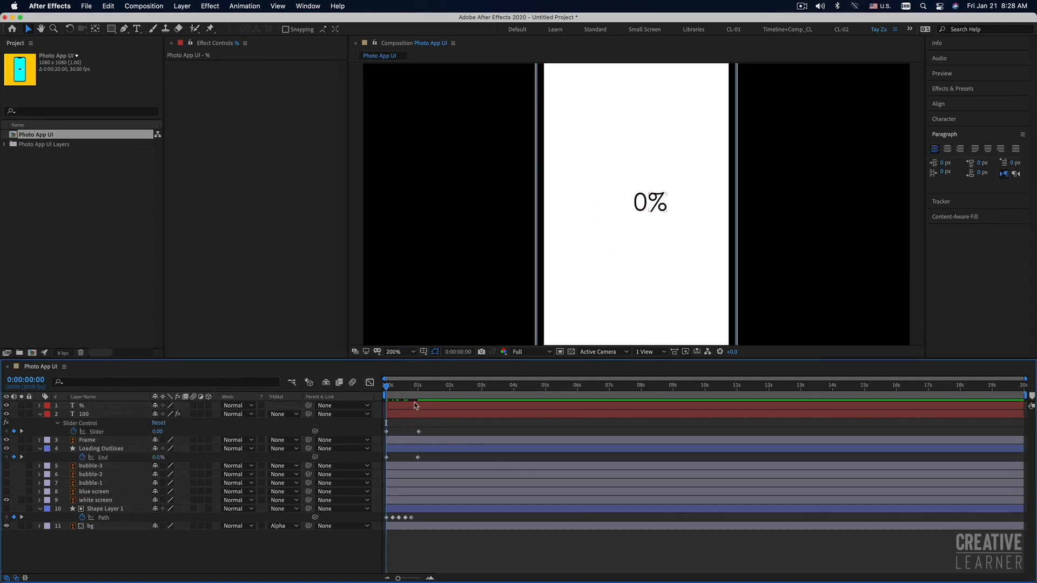
left_click(417, 432)
left_click_drag(421, 435, 452, 461)
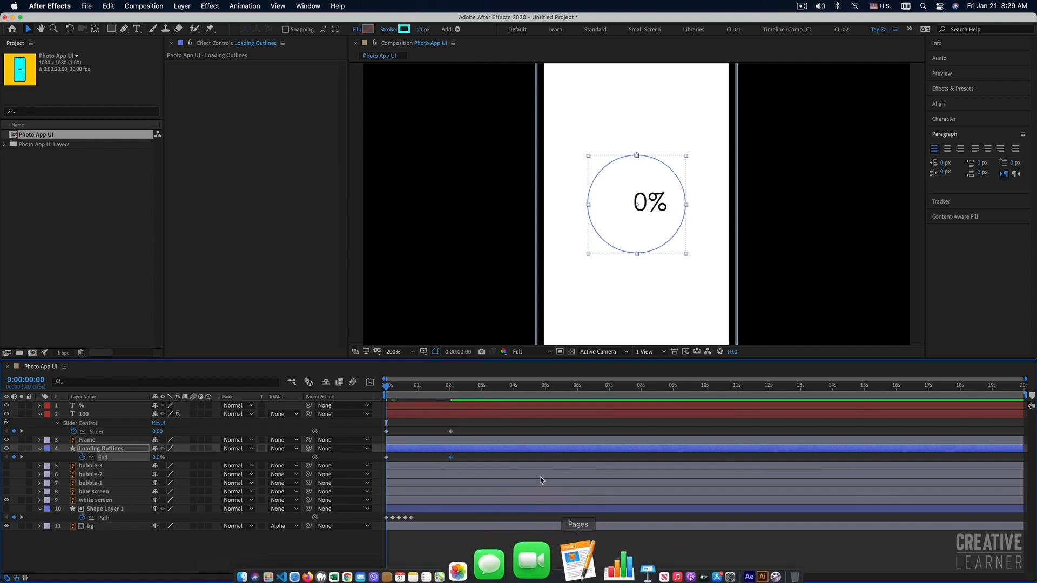
Step: Play the composition from the start to check the slower counter and loading circle
key("space")
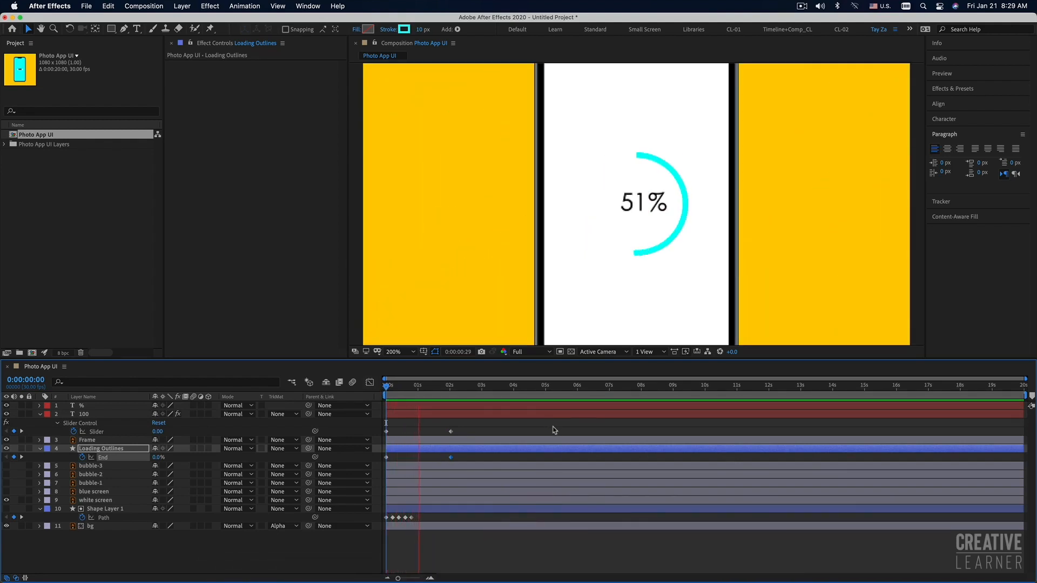
key("space")
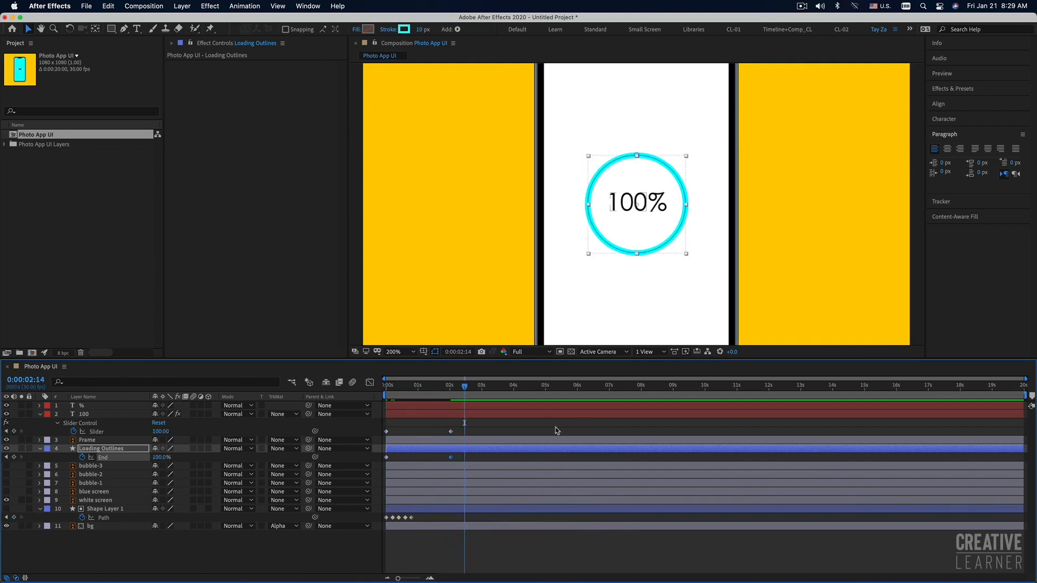
left_click(530, 430)
key("Home")
key("space")
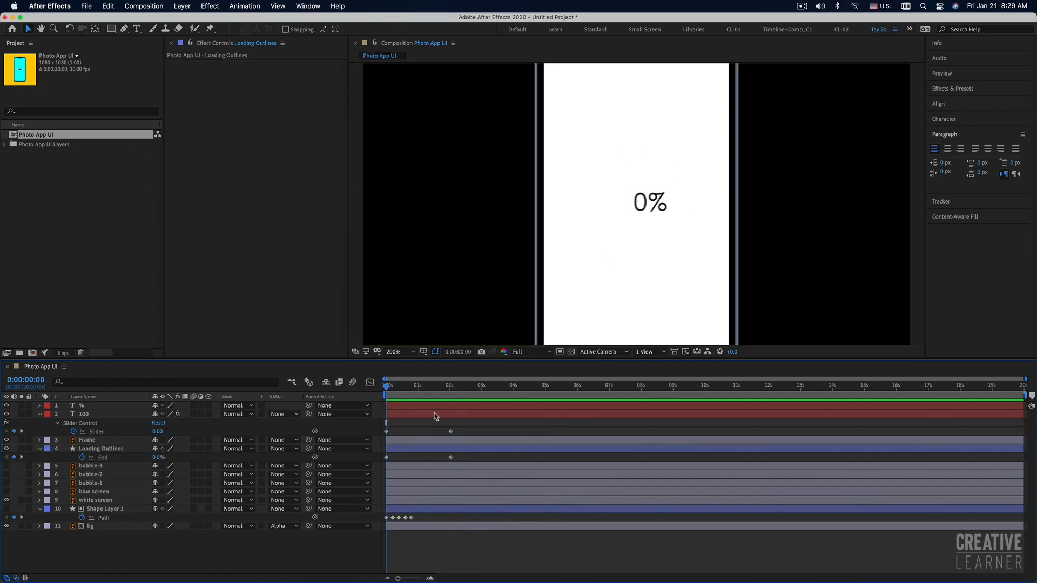
key("space")
Step: Apply Easy Ease to both Slider keyframes on the 100 layer and both End keyframes on Loading Outlines
left_click_drag(457, 424, 380, 439)
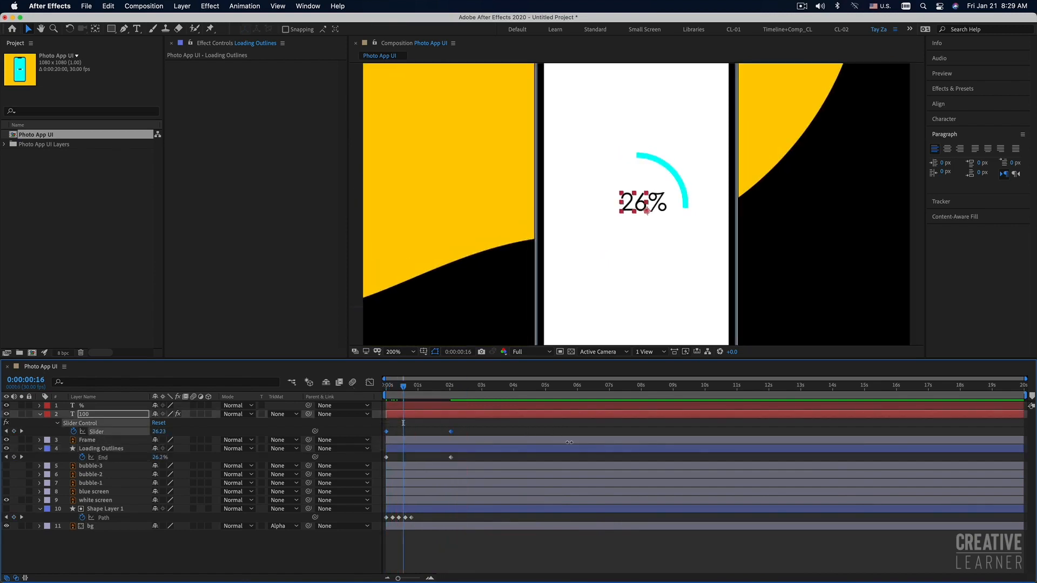
key("F9")
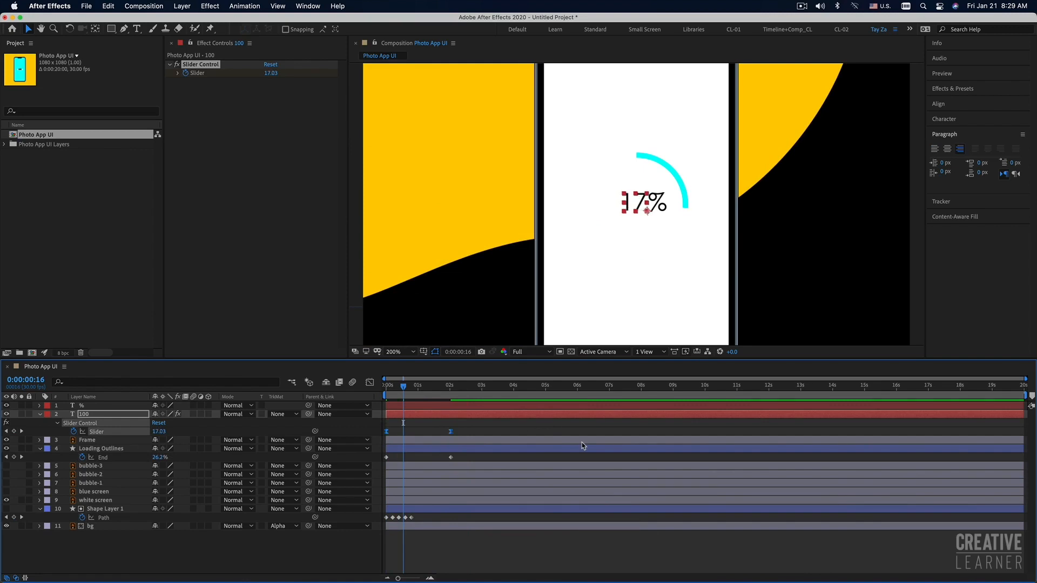
left_click_drag(461, 454, 370, 462)
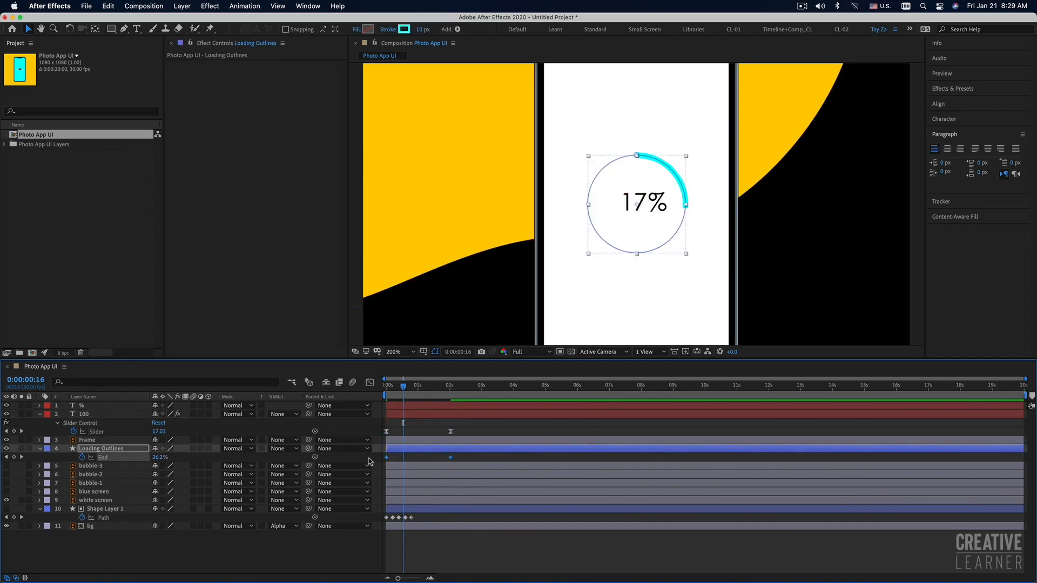
key("F9")
Step: Preview the eased counter and loading circle from the start to about the two-second mark
left_click_drag(405, 387, 386, 385)
key("space")
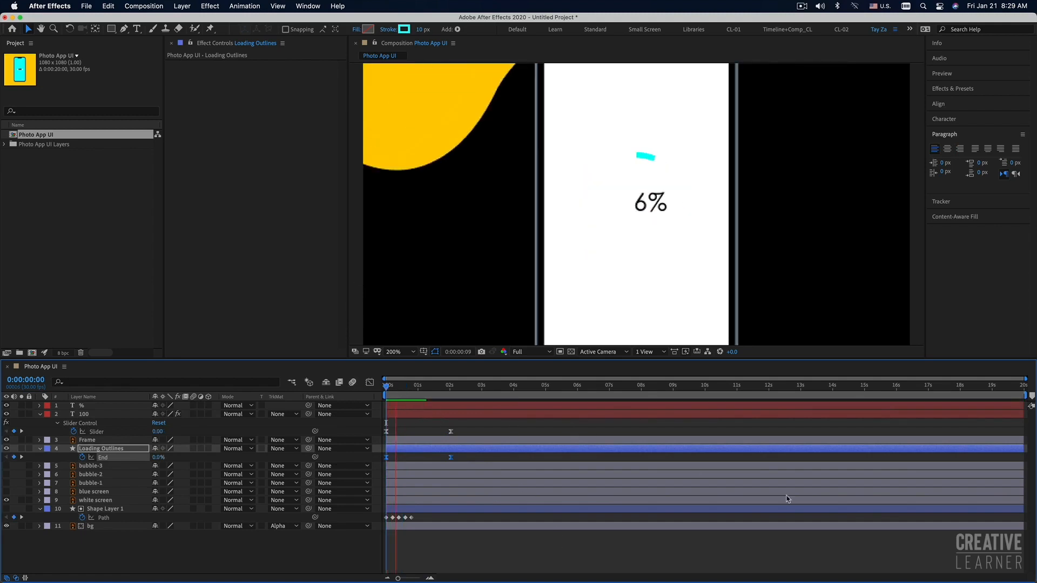
key("space")
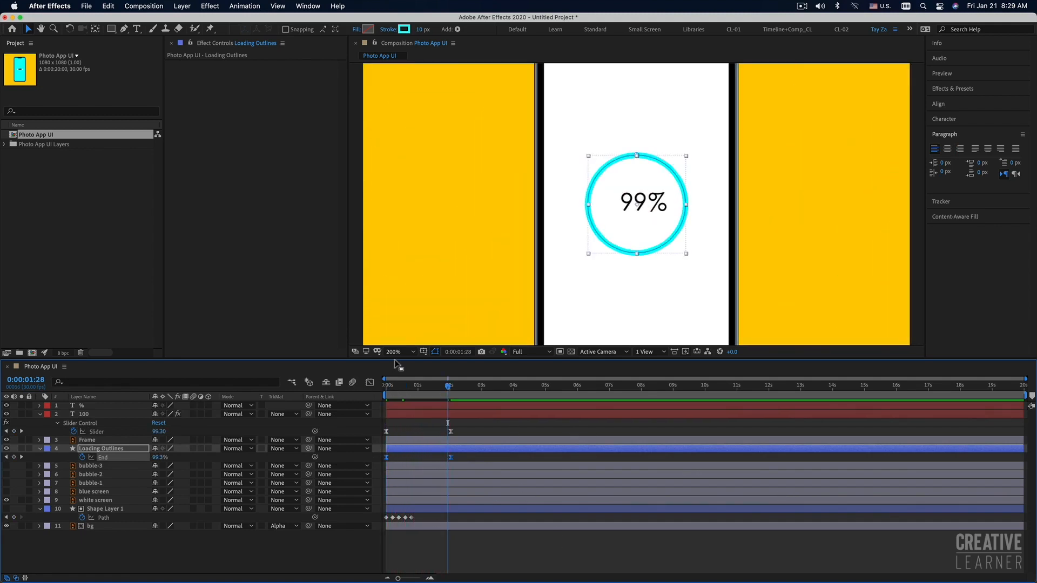
Step: Set the composition view magnification to Fit and replay the whole phone animation from the start
left_click(393, 351)
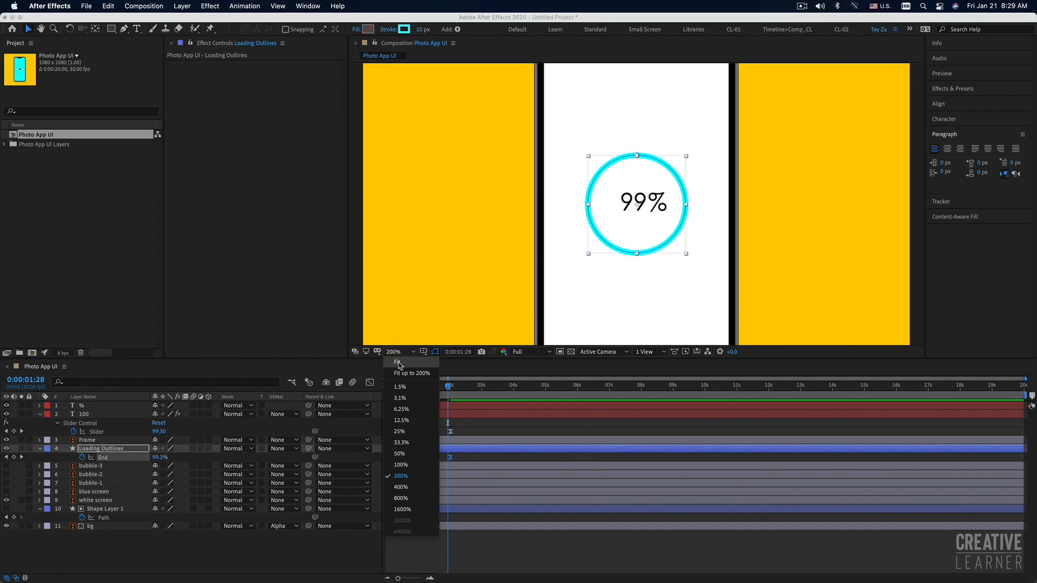
left_click(398, 362)
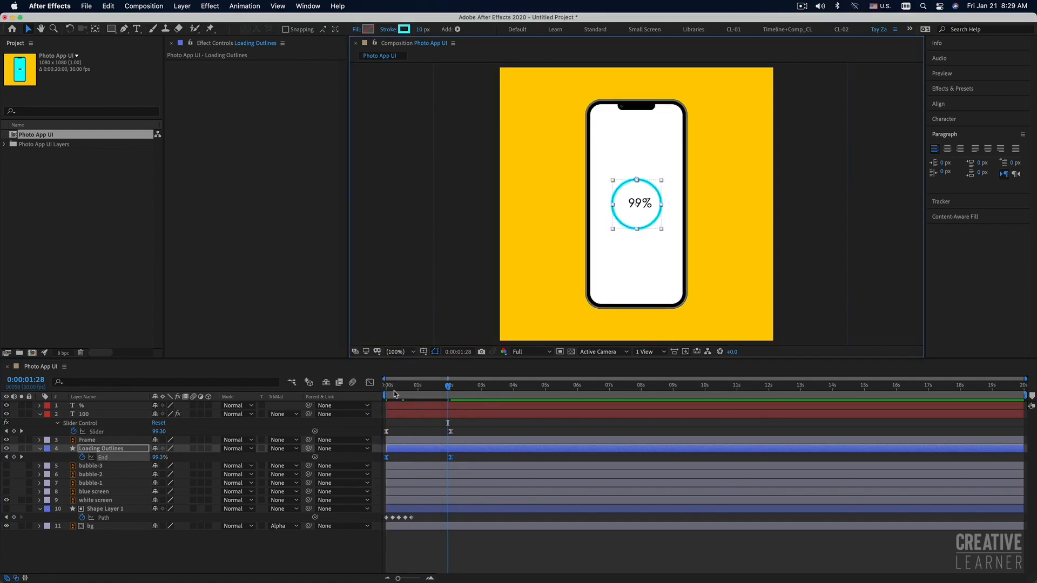
key("Home")
key("space")
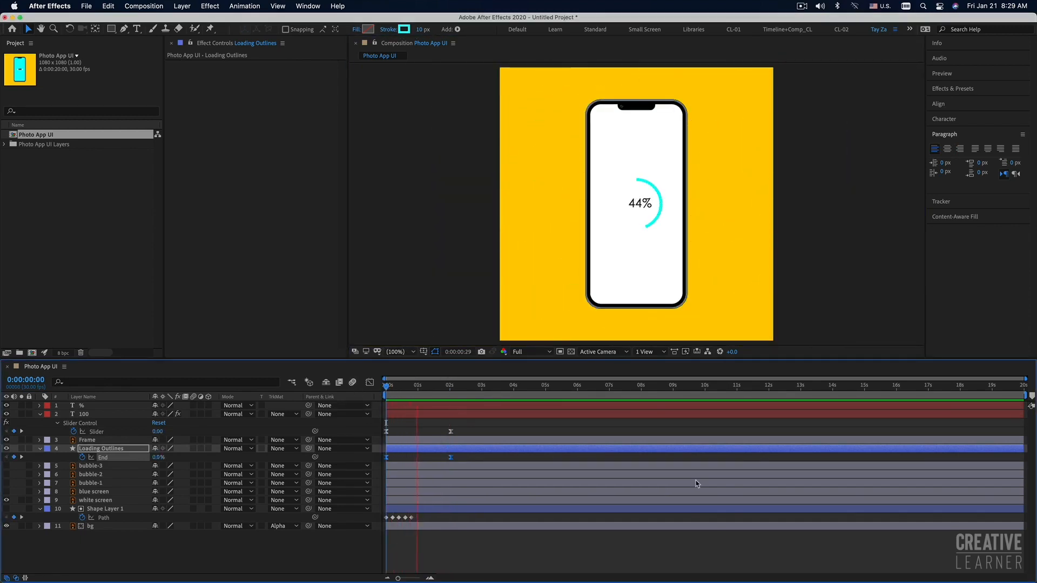
key("space")
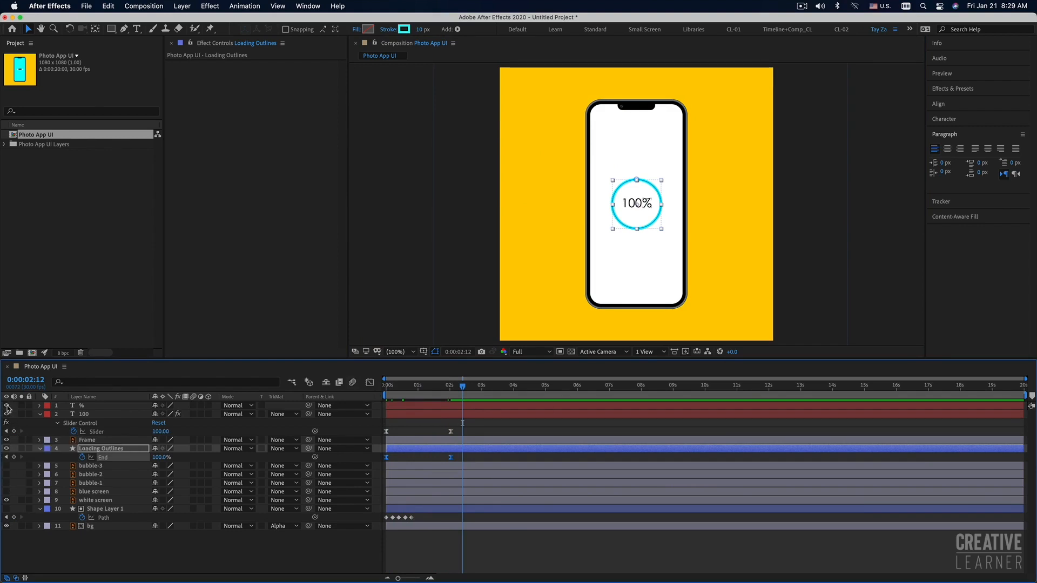
Step: Hide the %, 100, Frame and Loading Outlines layers, and make the blue screen layer visible
left_click_drag(5, 448, 5, 407)
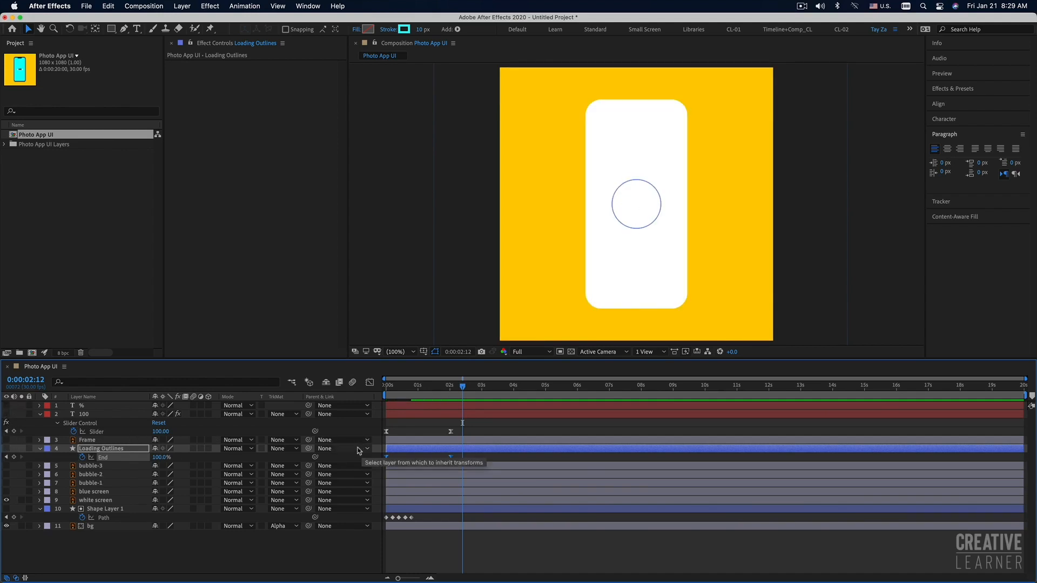
left_click(6, 492)
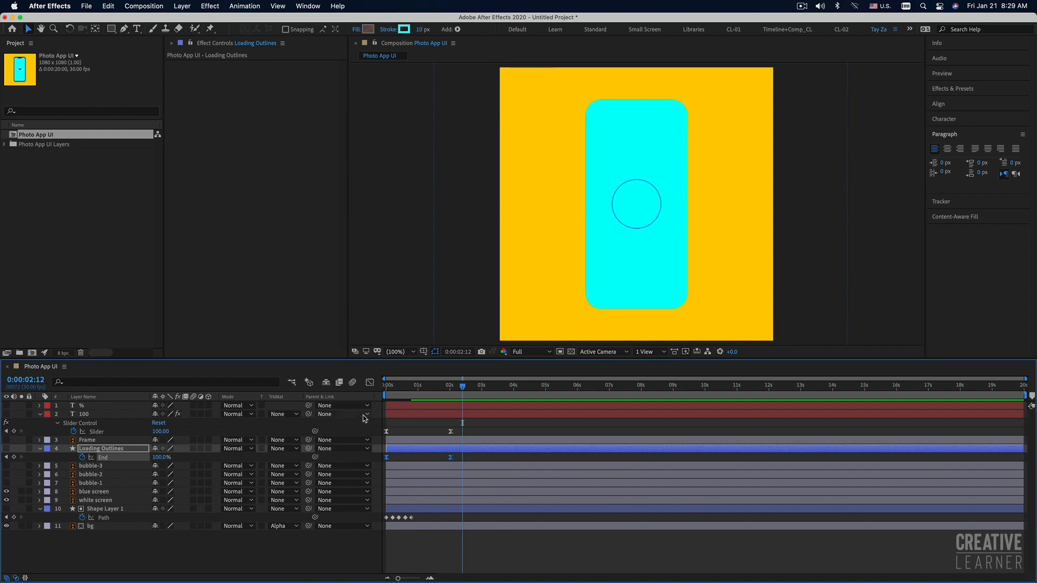
Step: Show the %, 100, Frame and Loading Outlines layers, with the blue screen layer hidden, and preview the loading animation from the start
left_click(7, 405)
left_click(7, 414)
left_click(6, 440)
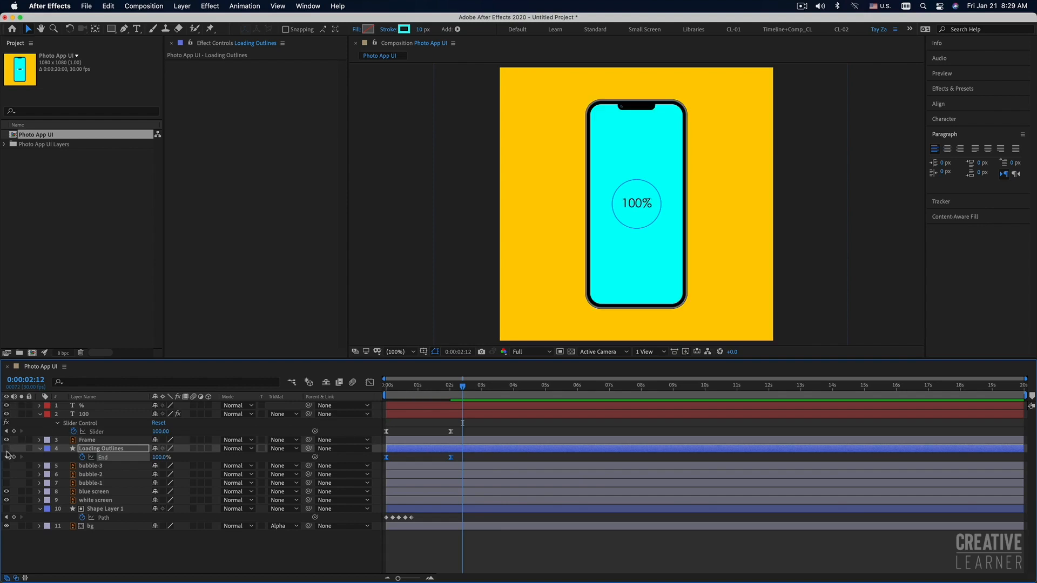
left_click(7, 448)
left_click(6, 491)
left_click(7, 491)
left_click(6, 491)
key("Home")
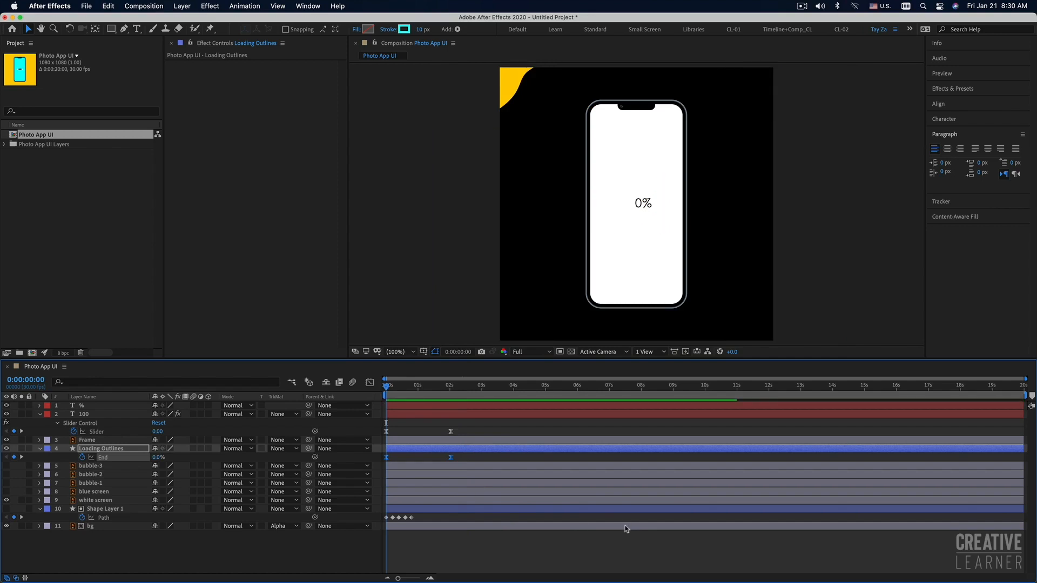
key("space")
key("space")
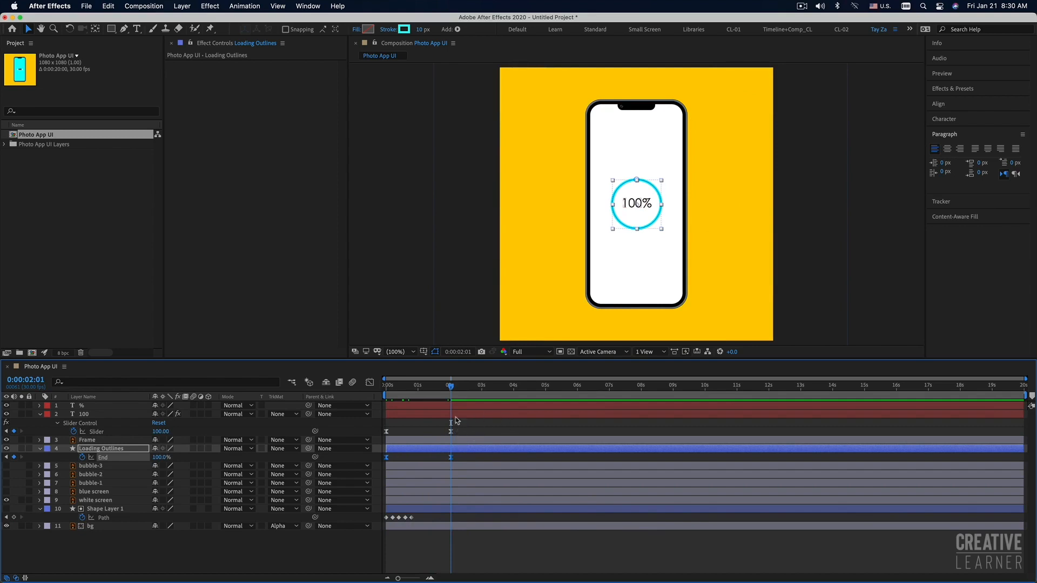
Step: Split the %, 100, Frame and Loading Outlines layers at 0:00:02:01 and delete the portions after that time
left_click(465, 390)
left_click_drag(486, 392, 452, 402)
left_click(501, 407)
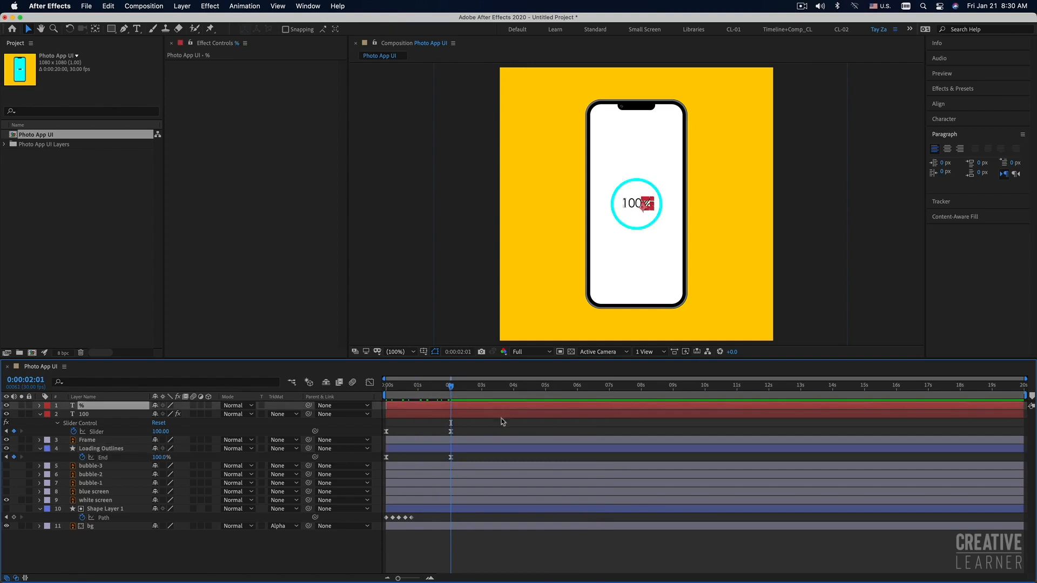
left_click(501, 414, "shift")
left_click(498, 441, "shift")
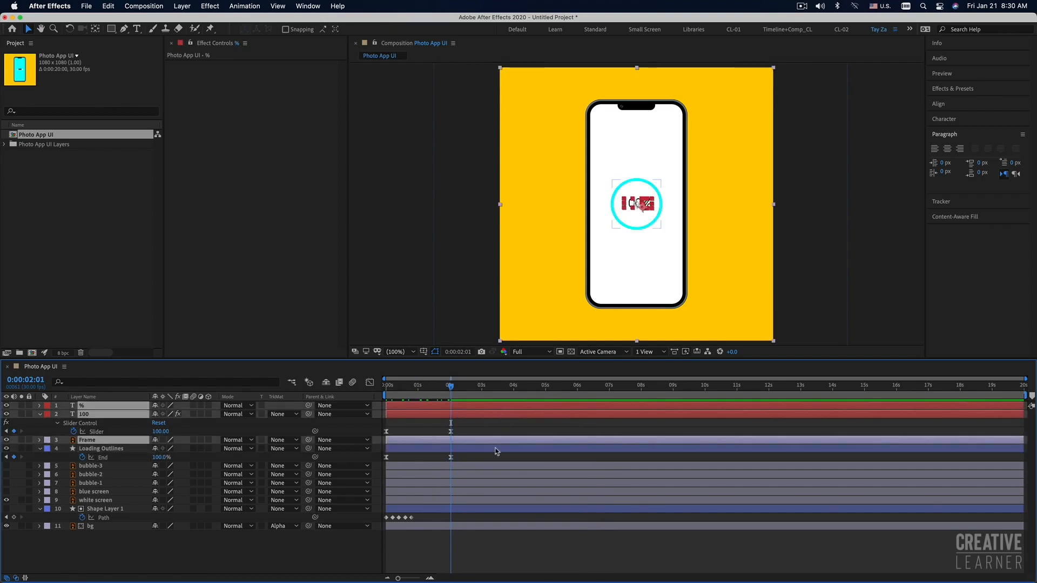
left_click(500, 449, "shift")
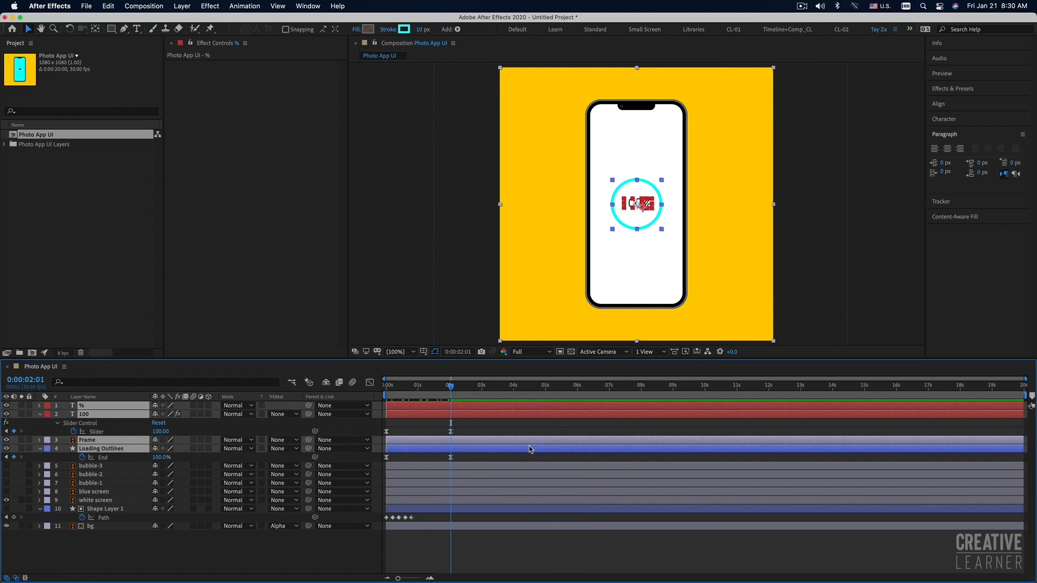
key("super+shift+d")
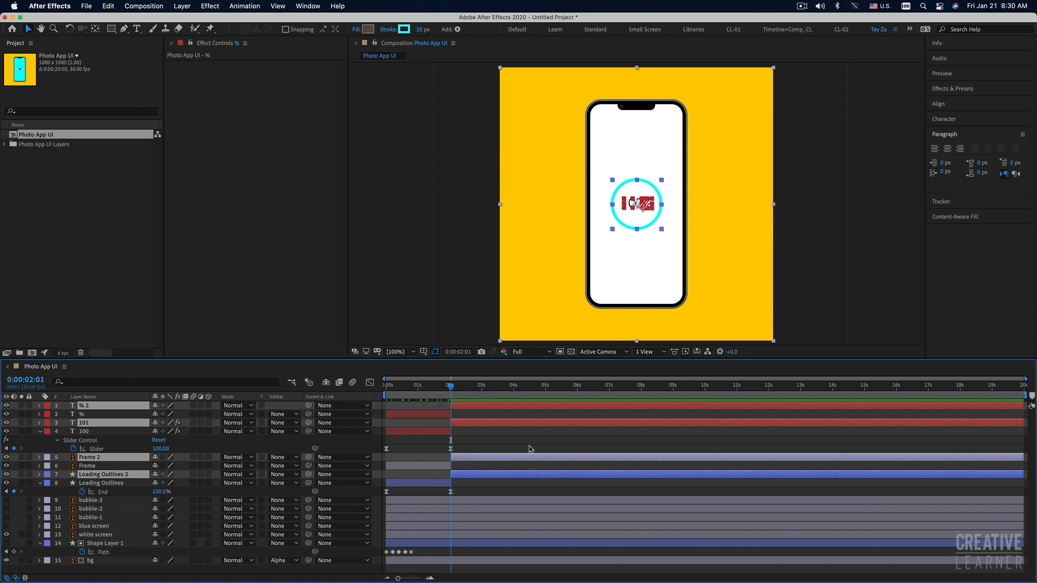
key("Delete")
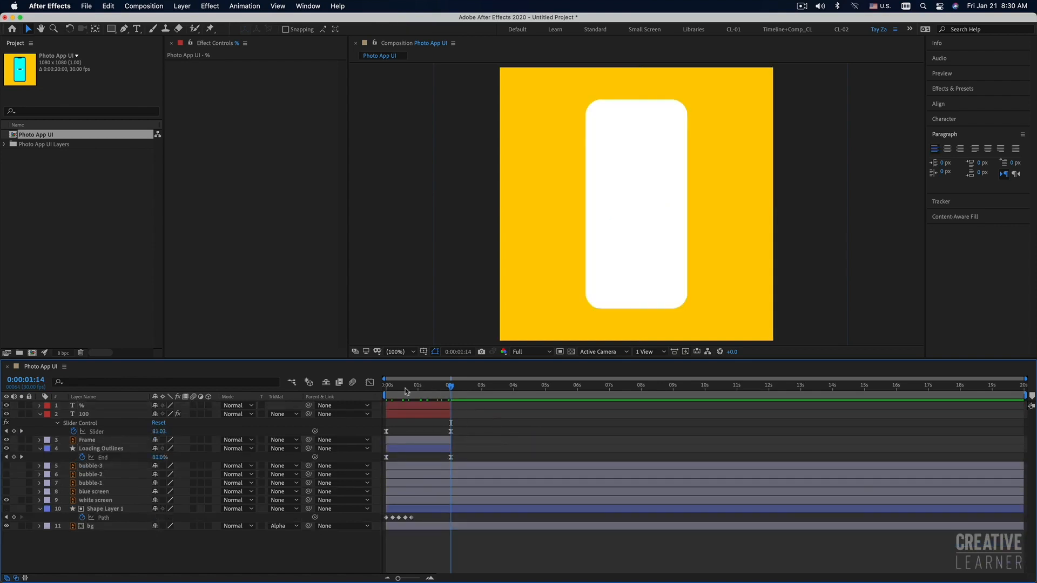
key("space")
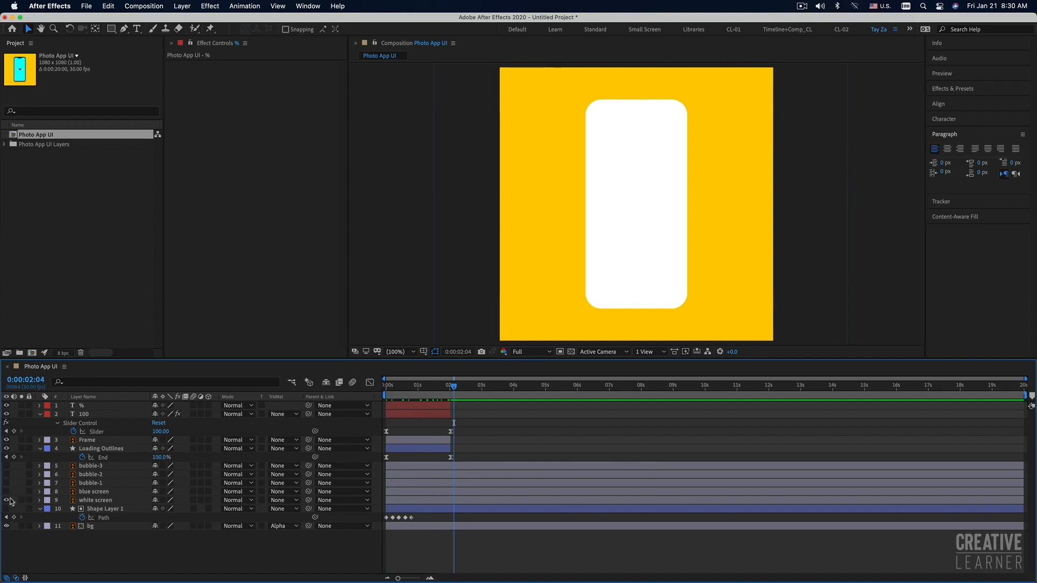
Step: Show the blue screen layer and move the blue screen and white screen layers above bubble-3 in the layer stack
left_click(6, 491)
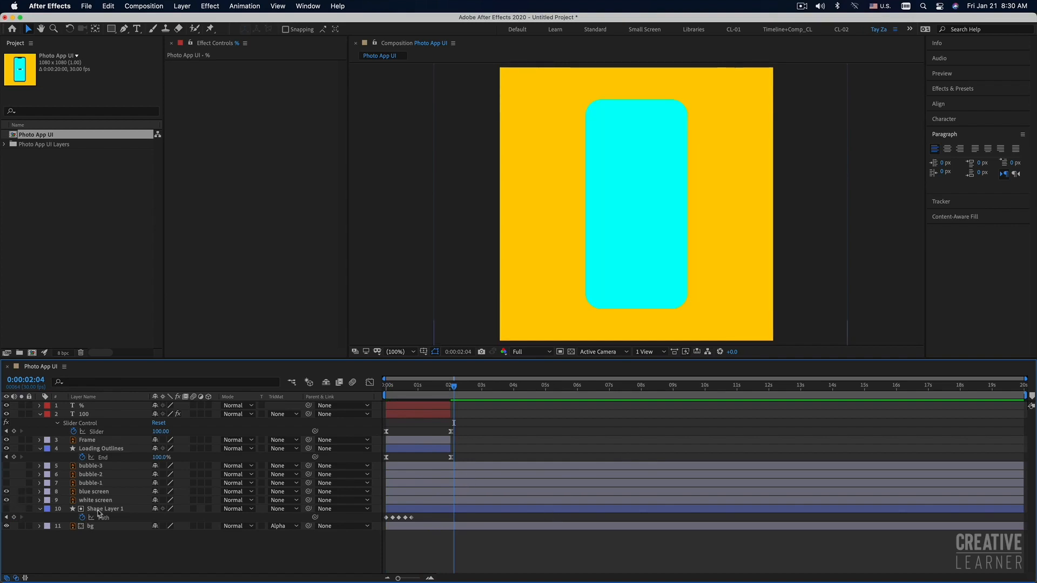
left_click(96, 492)
left_click(96, 501, "shift")
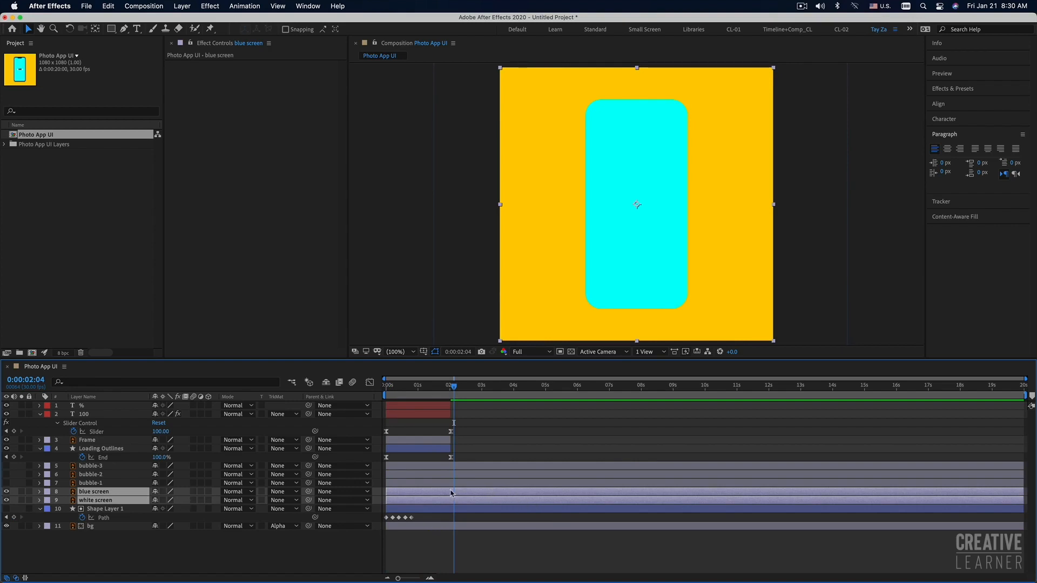
left_click_drag(144, 497, 143, 463)
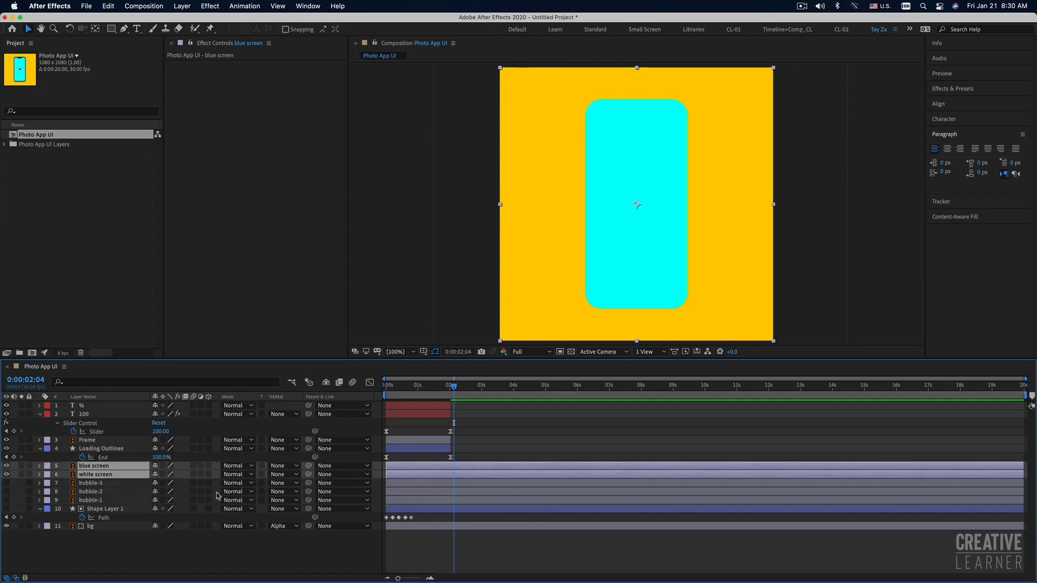
left_click(462, 457)
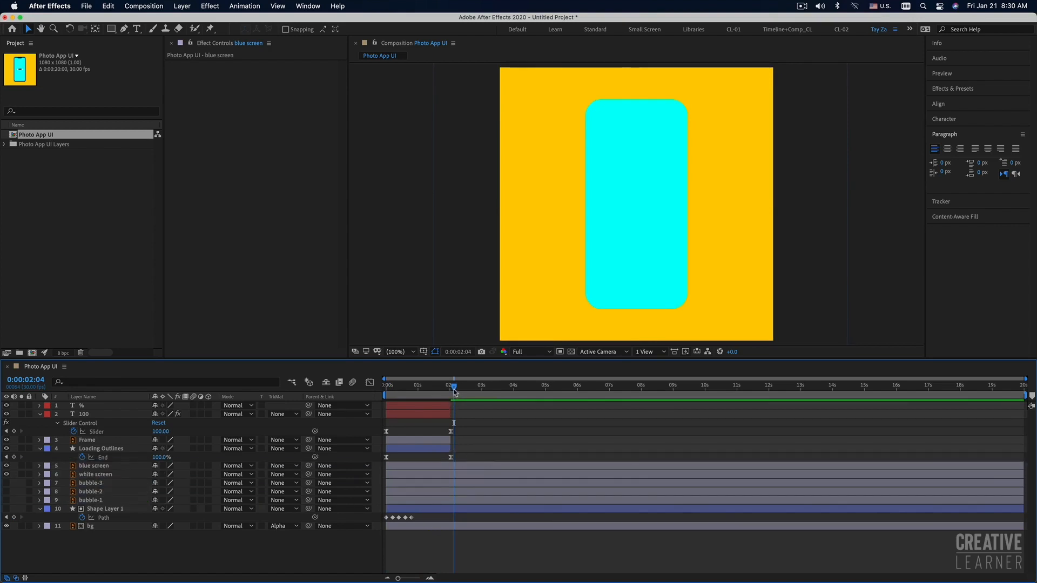
Step: Draw a small circle with a magenta fill and cyan 10 px stroke on a new shape layer, near the middle of the phone screen
left_click_drag(454, 388, 450, 389)
left_click(463, 466)
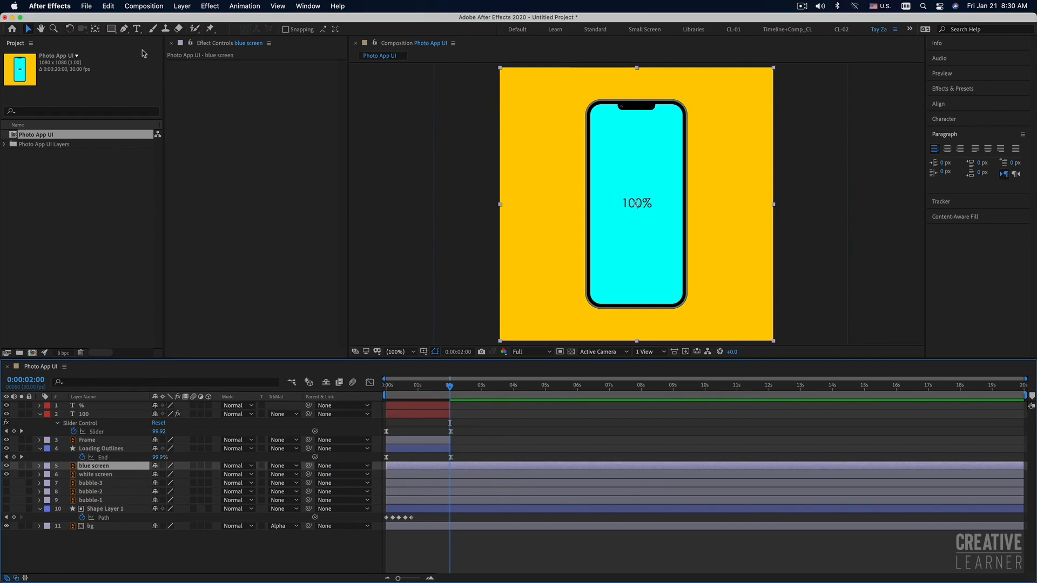
left_click(112, 30)
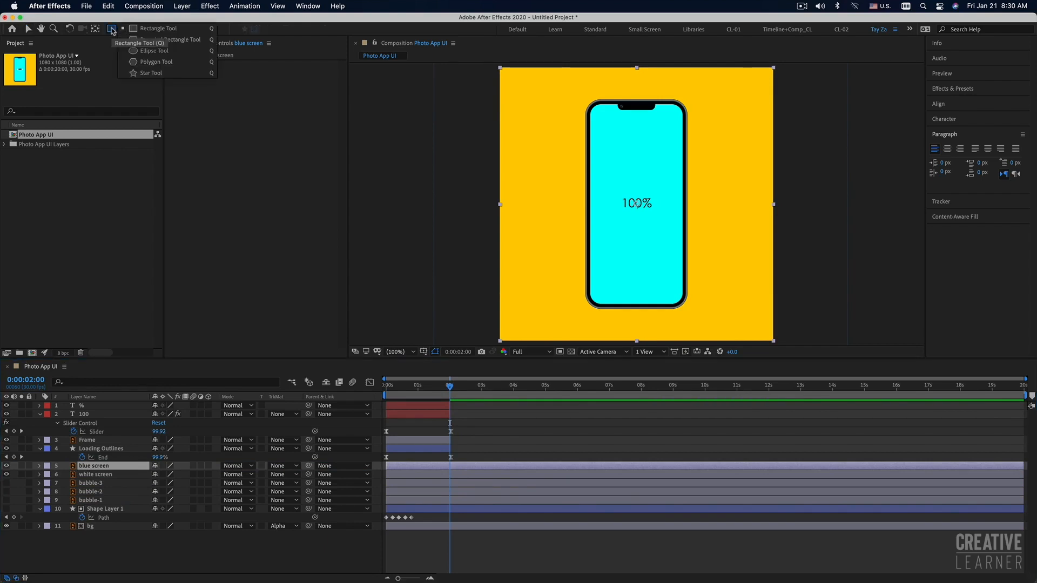
left_click(147, 51)
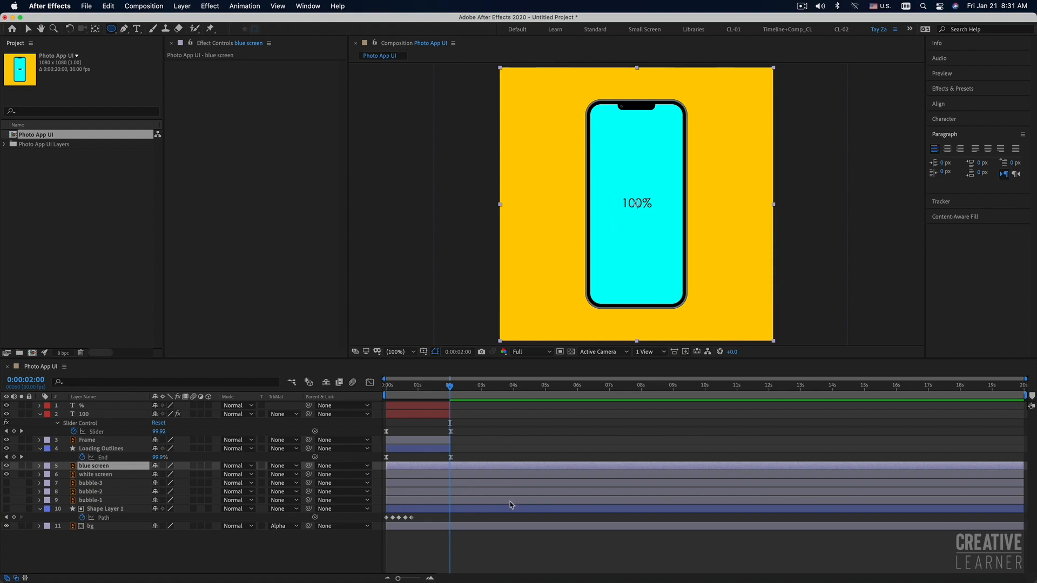
left_click(532, 563)
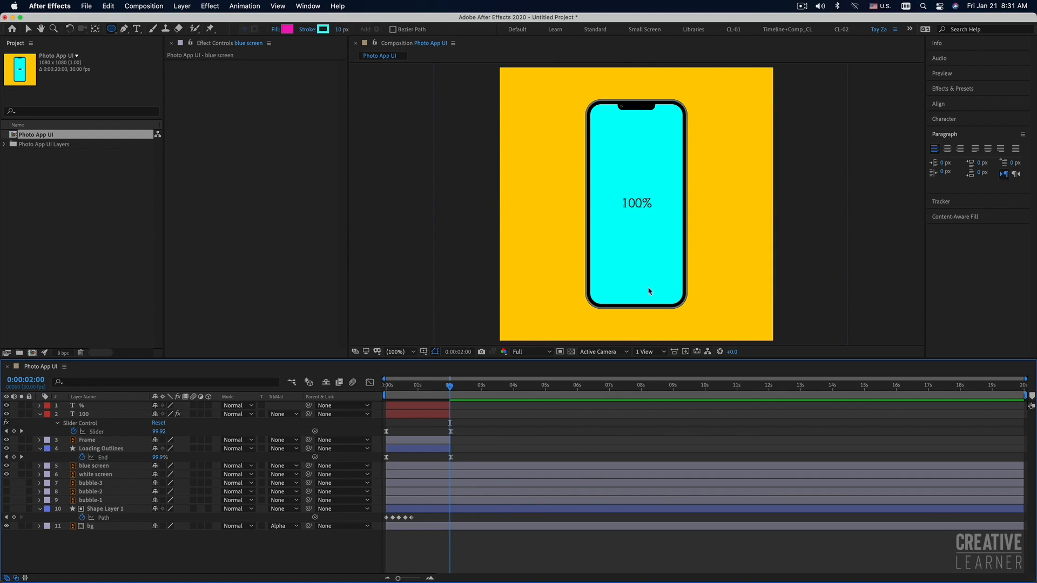
left_click_drag(623, 187, 657, 223)
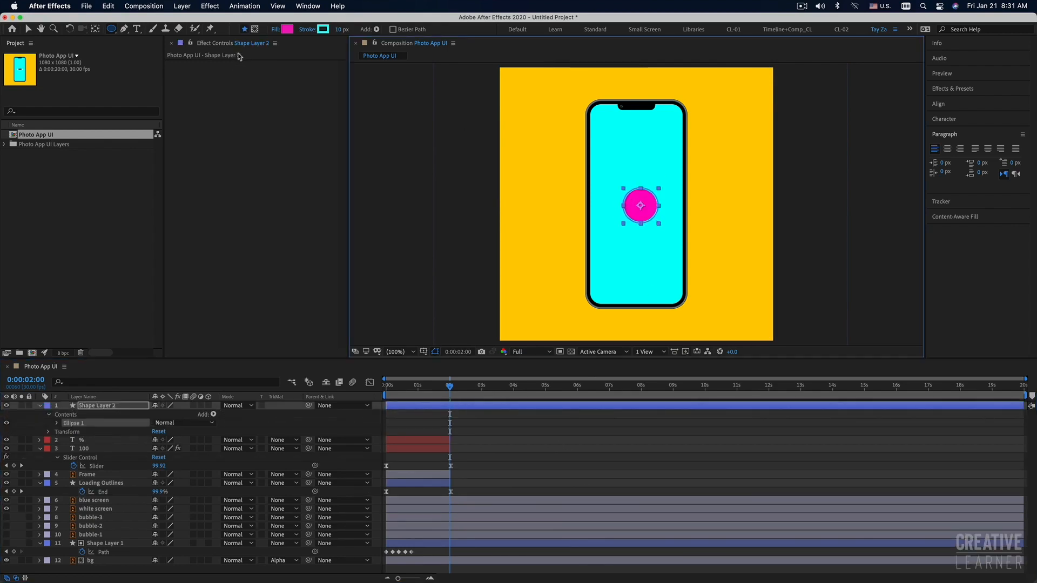
Step: Center the circle layer horizontally and vertically in the composition
left_click(939, 104)
left_click(953, 130)
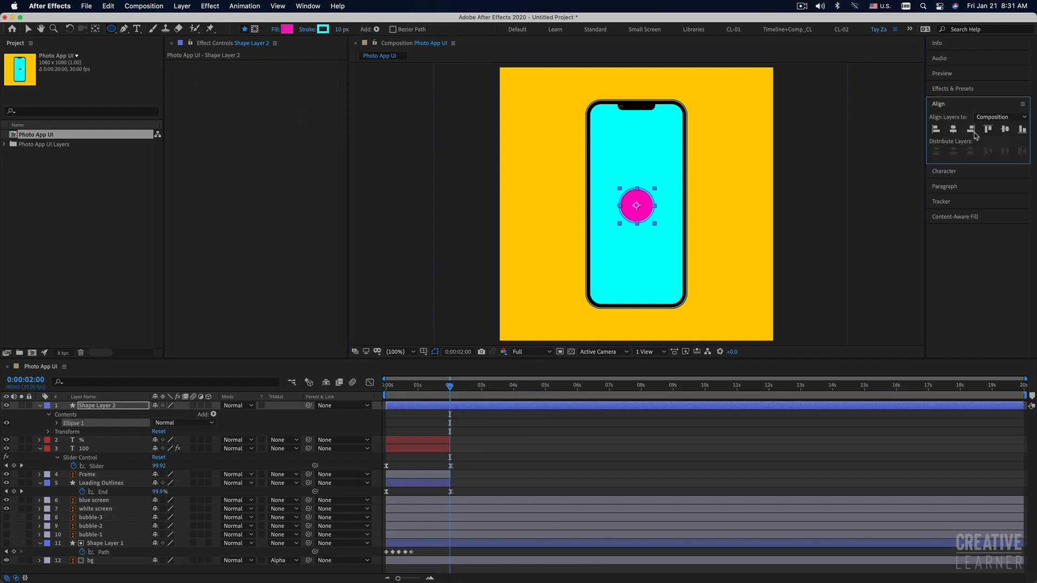
left_click(1003, 132)
left_click(28, 31)
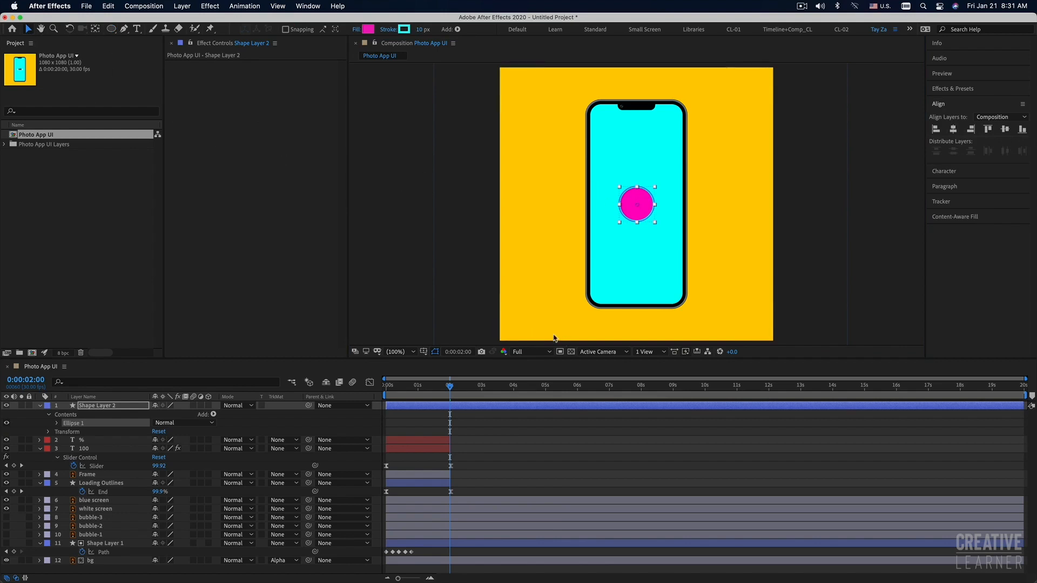
left_click(96, 30)
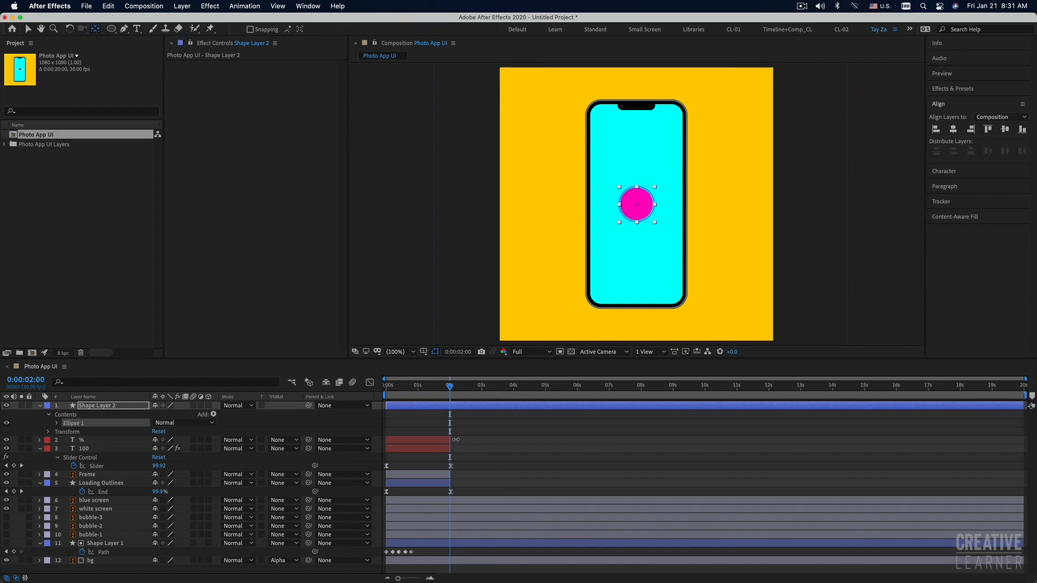
Step: Add a Scale keyframe of 0% to the circle layer at 0:00:00:00
left_click(382, 388)
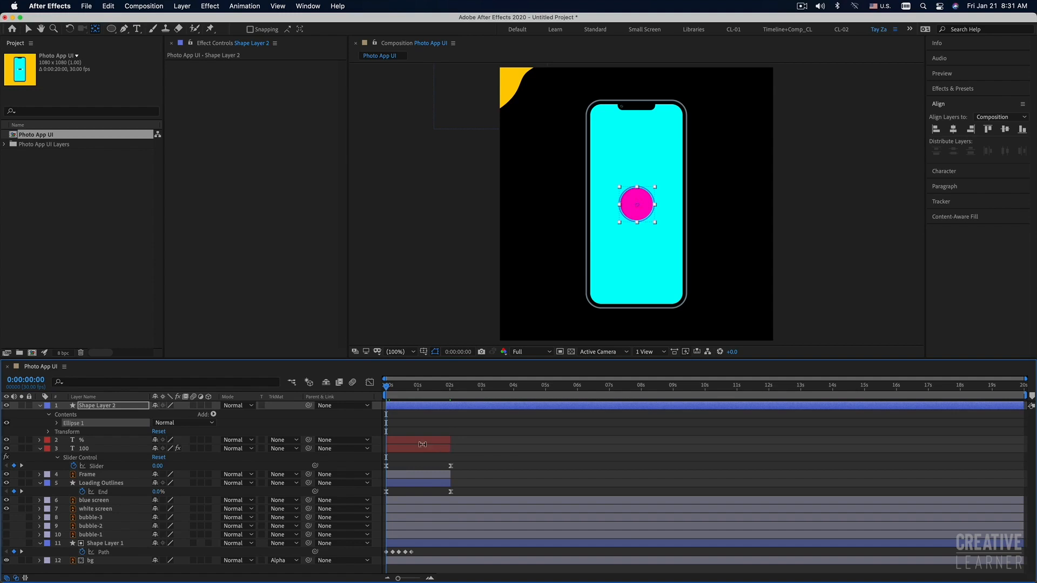
left_click(57, 423)
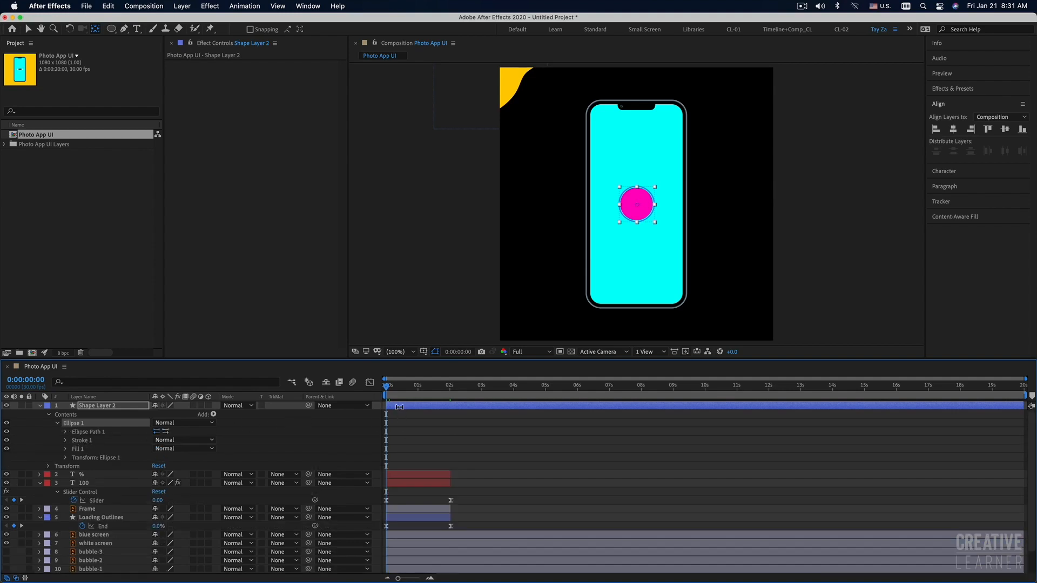
key("s")
left_click(65, 415)
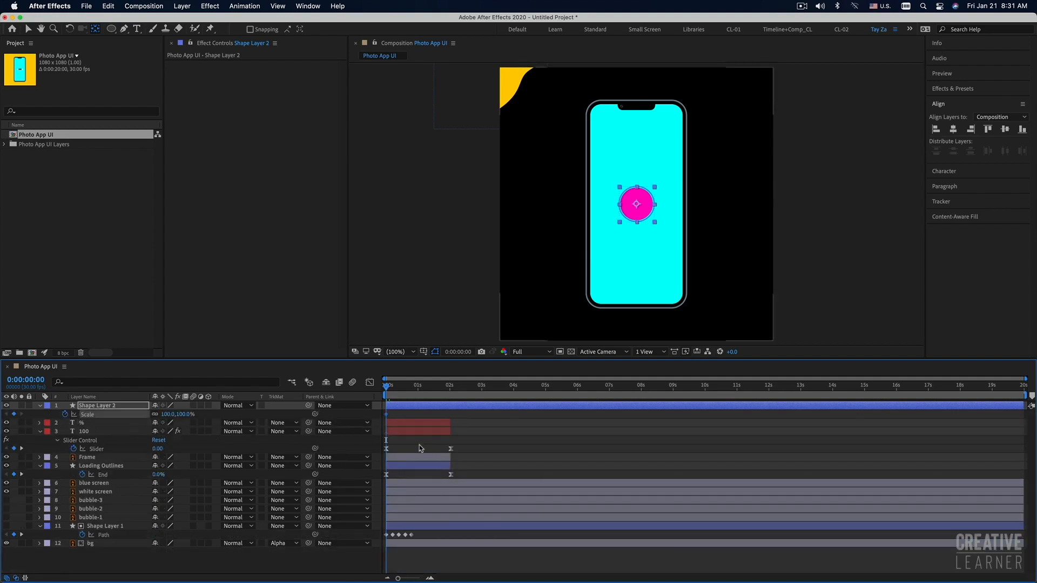
left_click(185, 414)
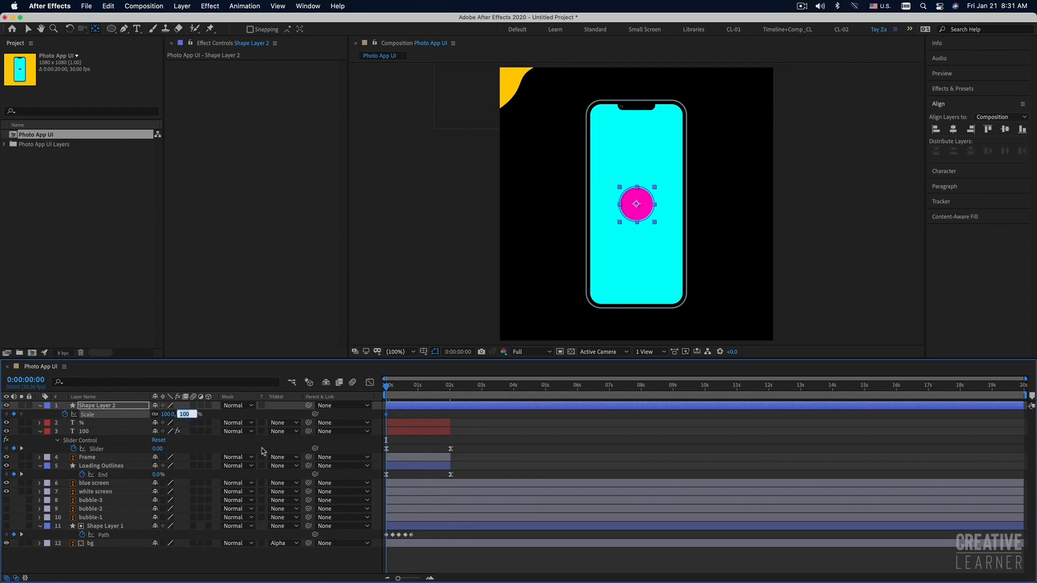
type("0")
key("Return")
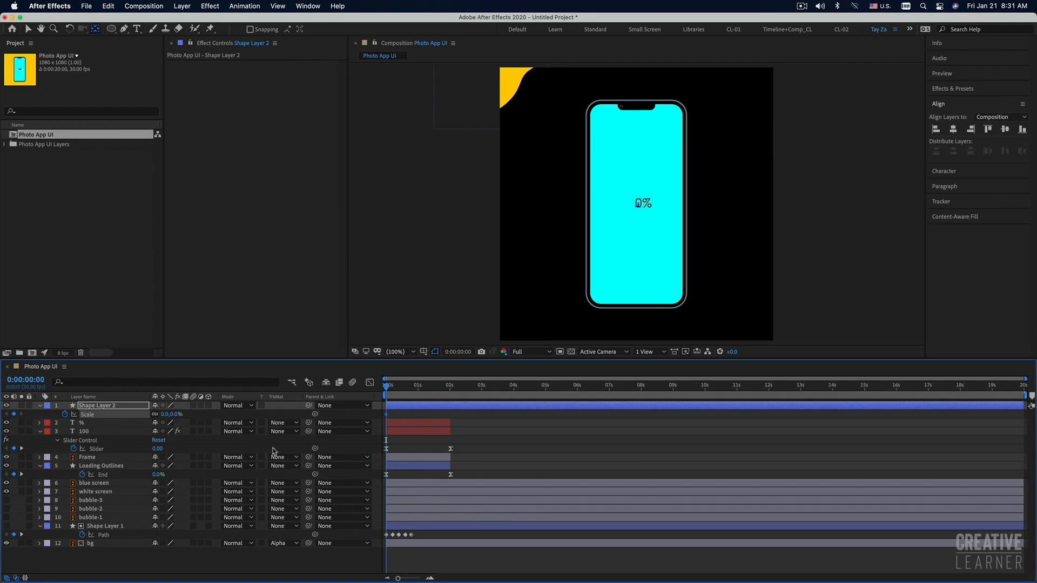
Step: Add a Scale keyframe of 680% to the circle layer at 0:00:02:00
left_click_drag(388, 386, 453, 395)
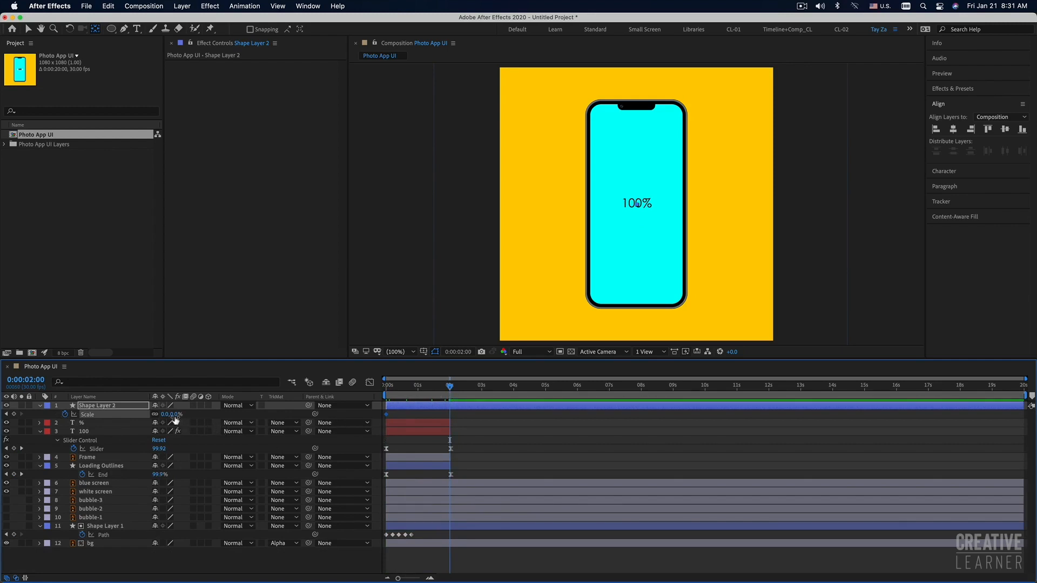
left_click_drag(172, 414, 539, 438)
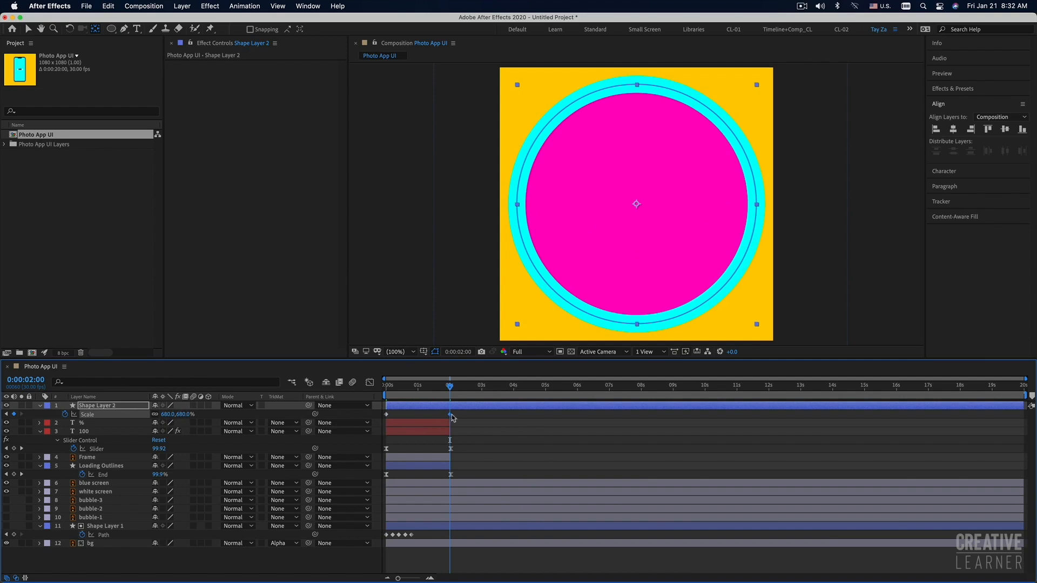
left_click(469, 427)
left_click(469, 405)
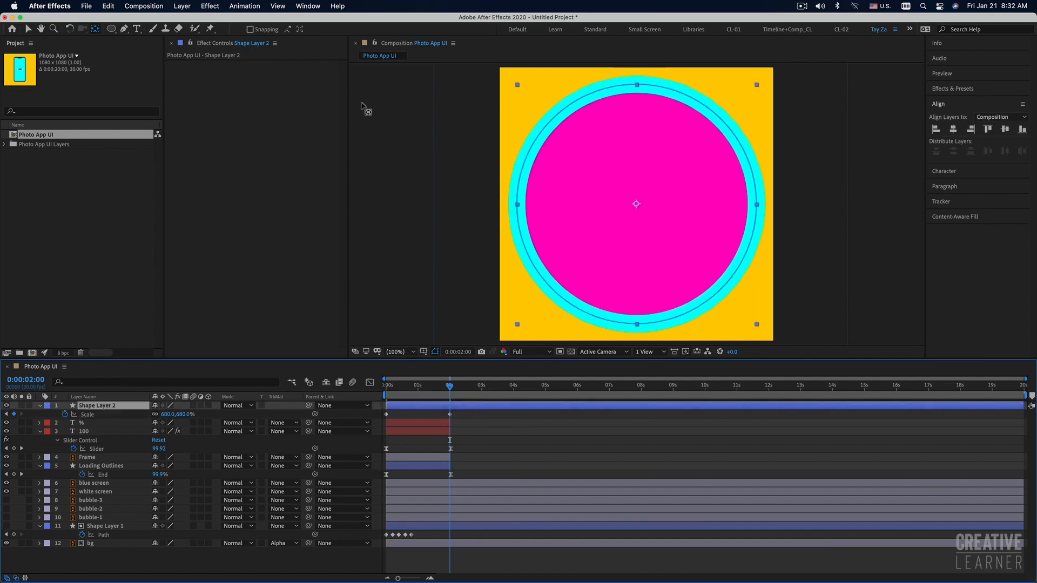
Step: Hide the stroke of the ellipse in the circle layer and collapse the layer's properties
left_click(41, 406)
left_click(41, 406)
left_click(66, 414)
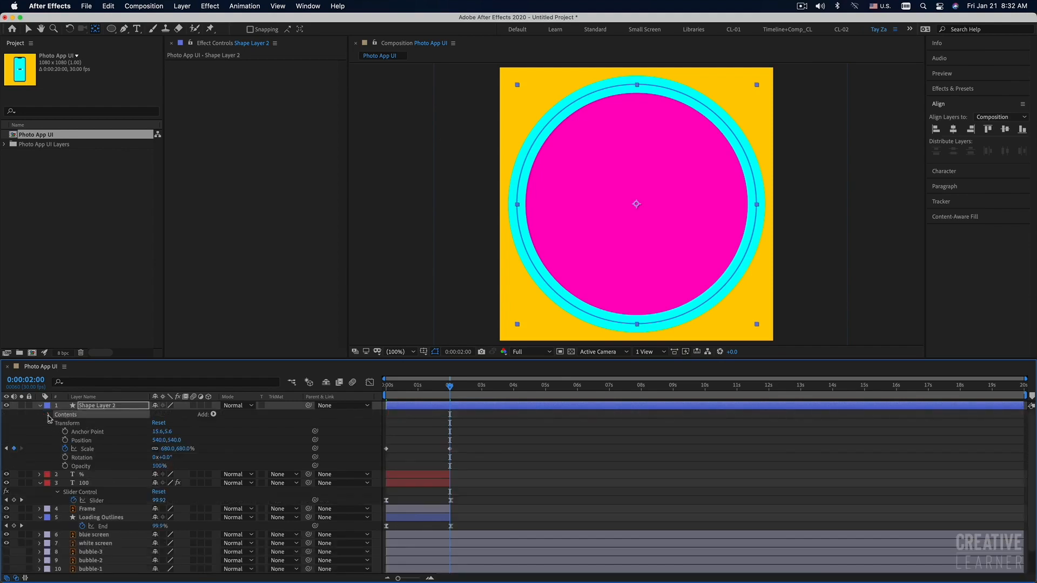
left_click(49, 415)
left_click(76, 424)
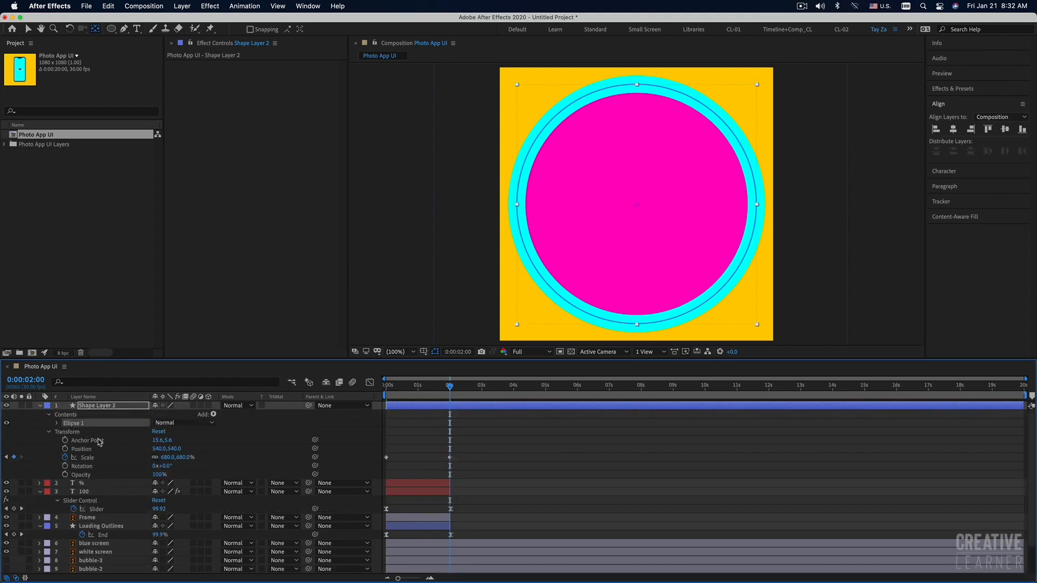
left_click(55, 424)
left_click(56, 424)
left_click(56, 426)
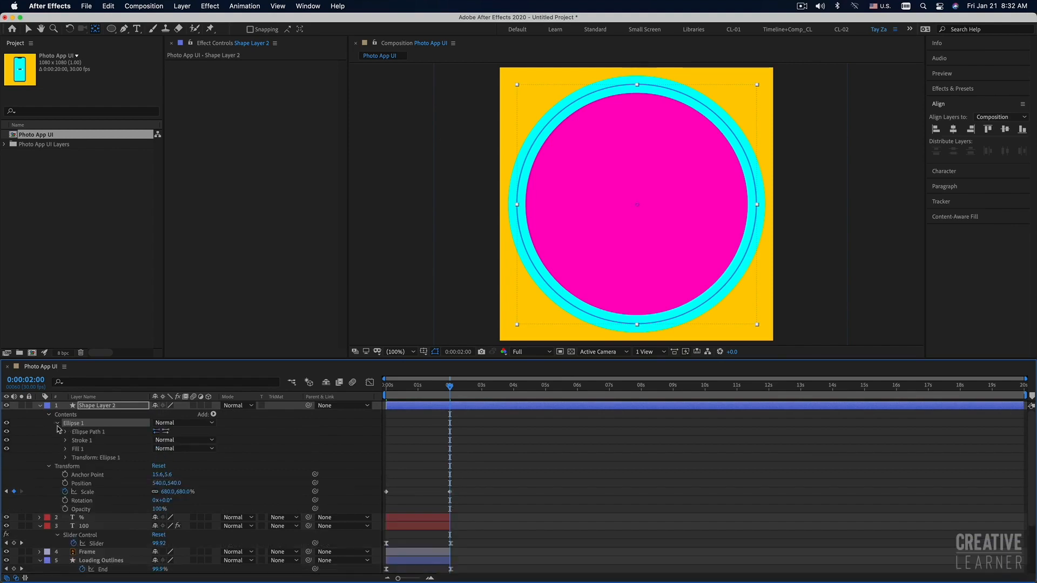
left_click(82, 441)
left_click(7, 441)
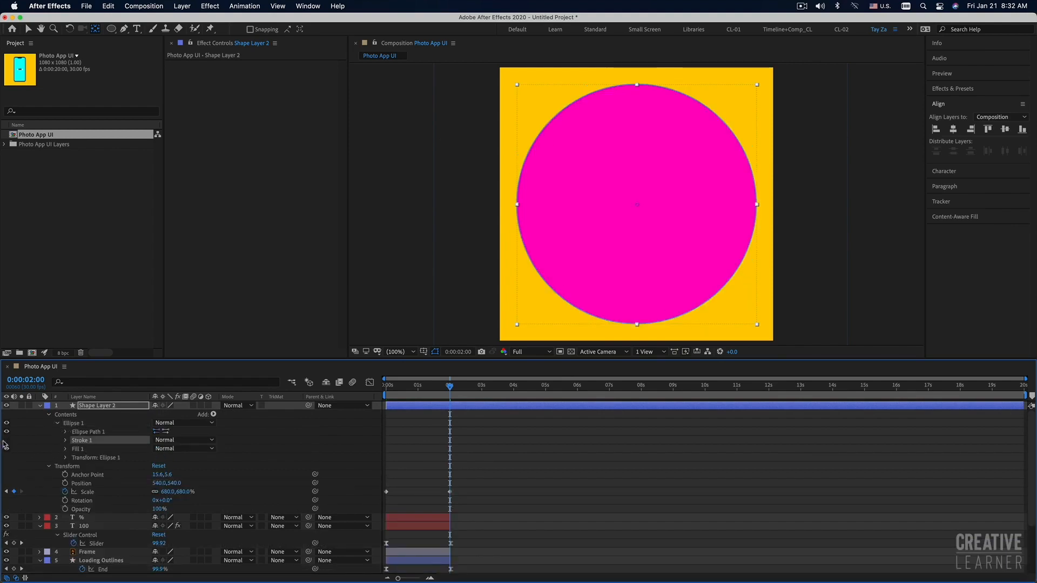
left_click(40, 406)
Step: Preview the growing circle animation from the start of the timeline
key("v")
left_click(539, 424)
left_click(443, 407)
left_click_drag(430, 389, 378, 391)
key("space")
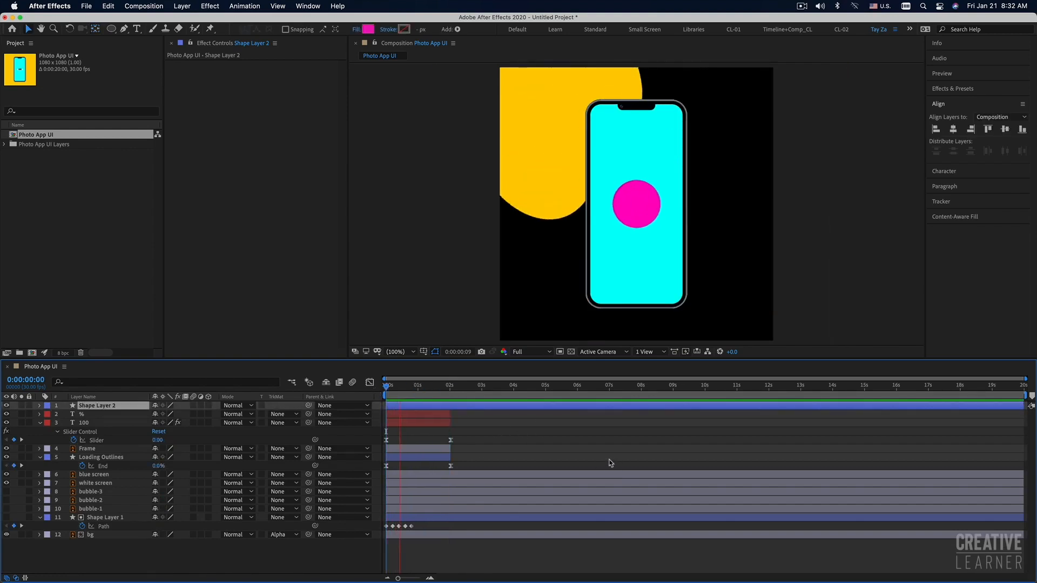
key("space")
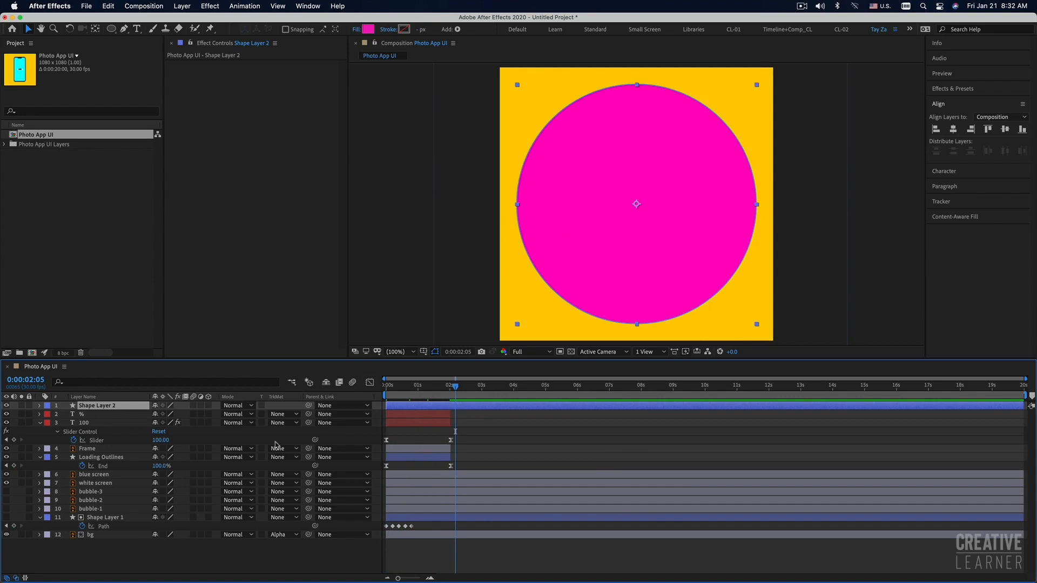
Step: Place the circle layer directly above the blue screen layer and use it as the blue screen's alpha matte
left_click_drag(86, 409, 93, 476)
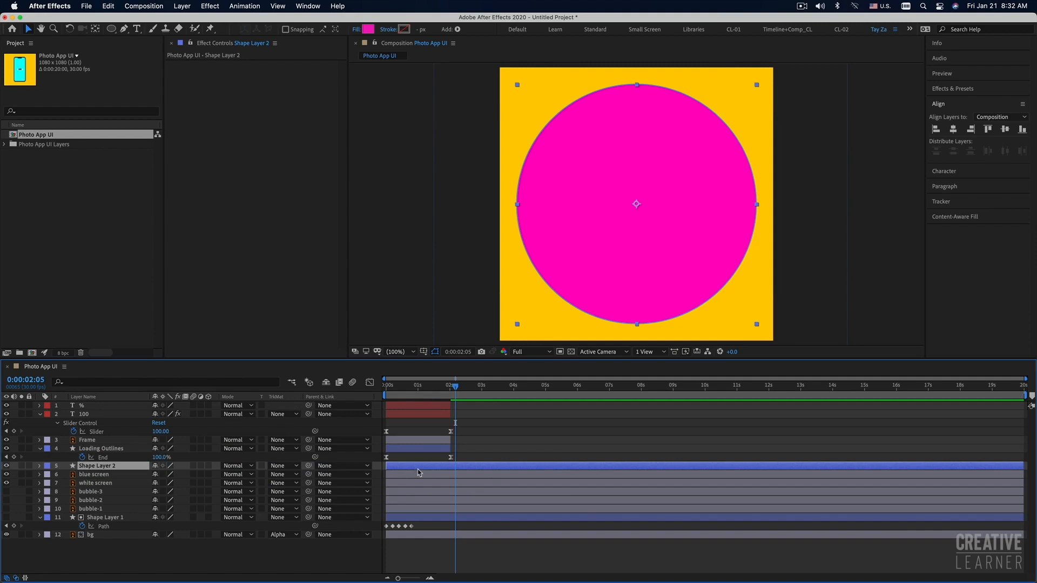
left_click(282, 475)
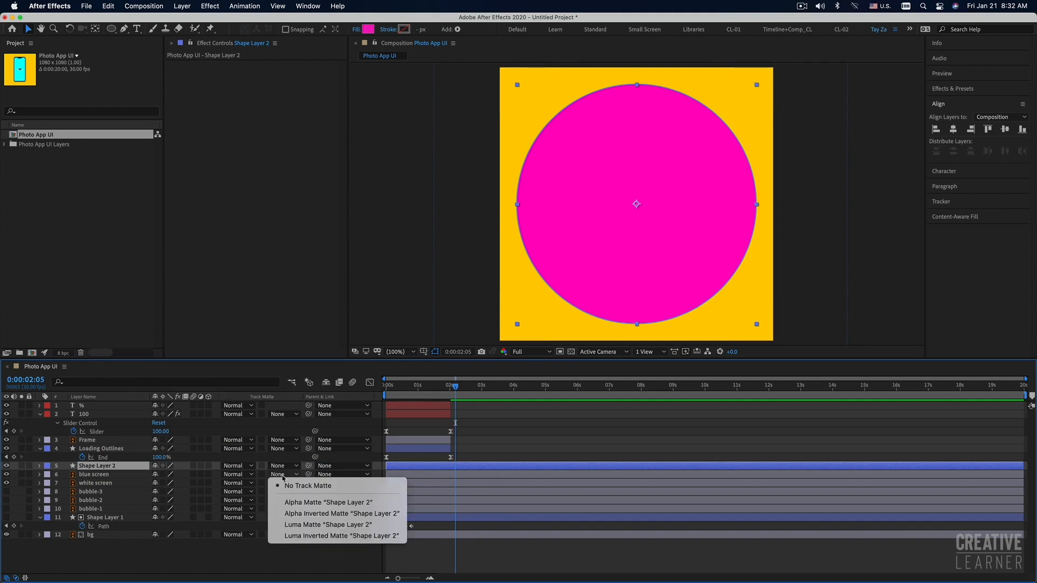
left_click(317, 505)
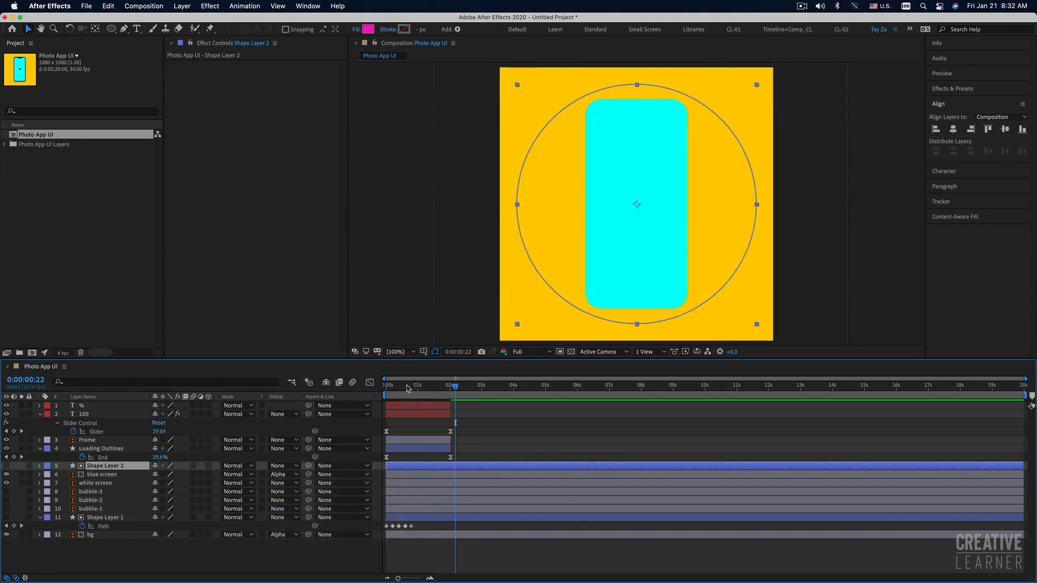
key("Home")
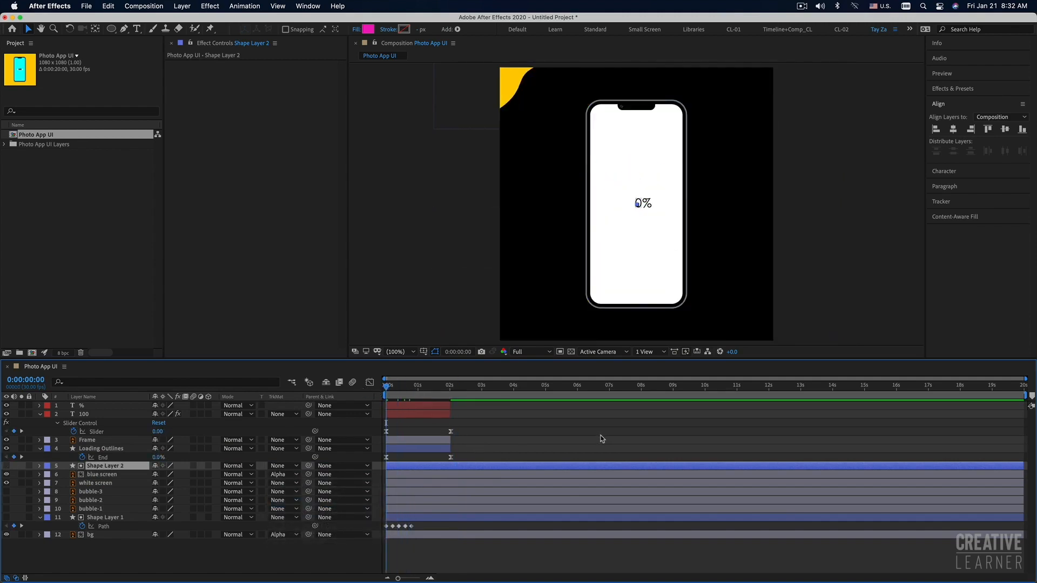
key("space")
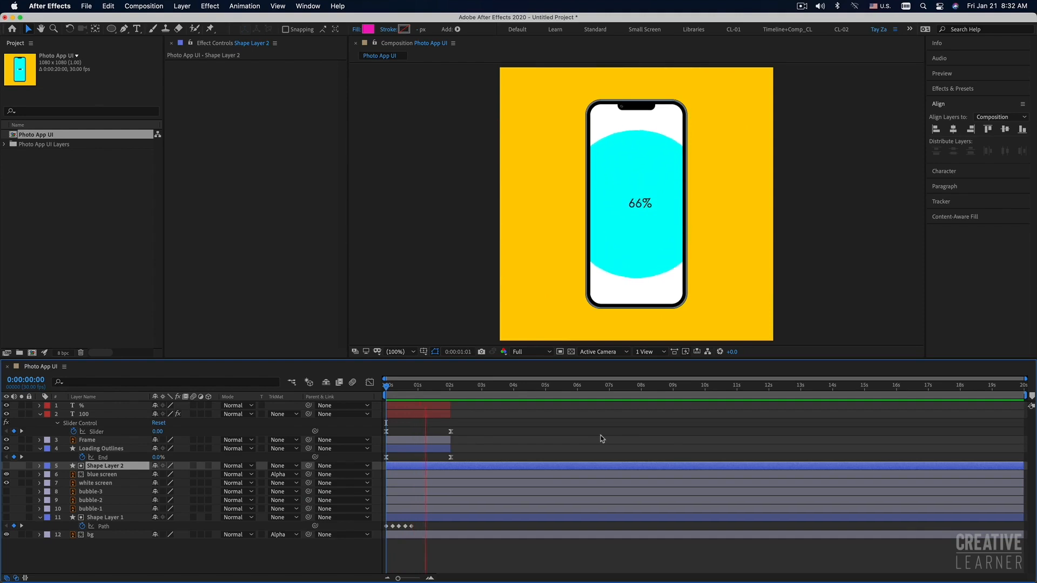
key("space")
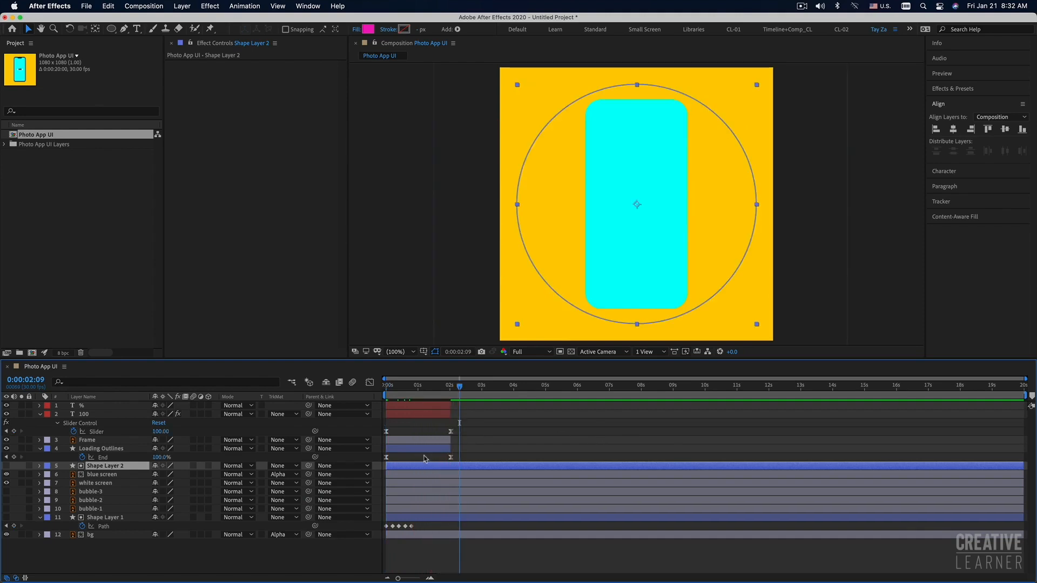
Step: Shift the circle matte and blue screen layers together so both start at 0:00:02:00, and preview the reveal
left_click(419, 474, "shift")
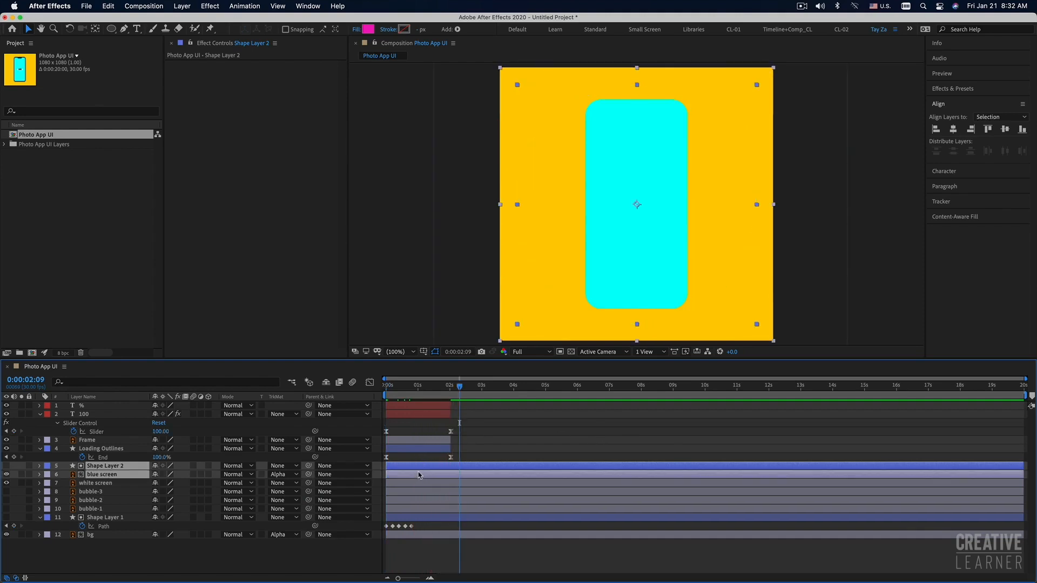
left_click_drag(393, 469, 477, 469)
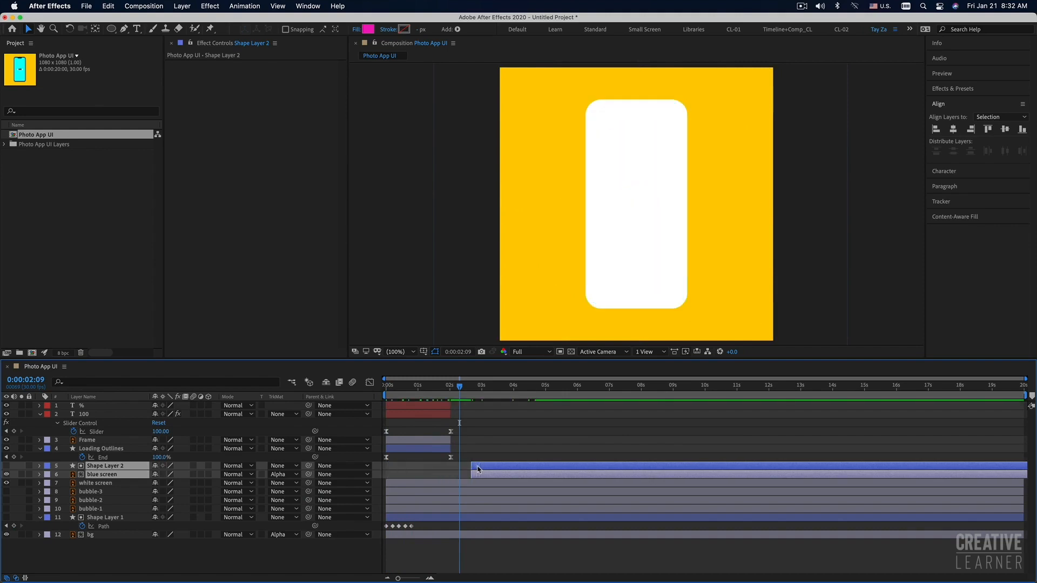
key("Home")
key("space")
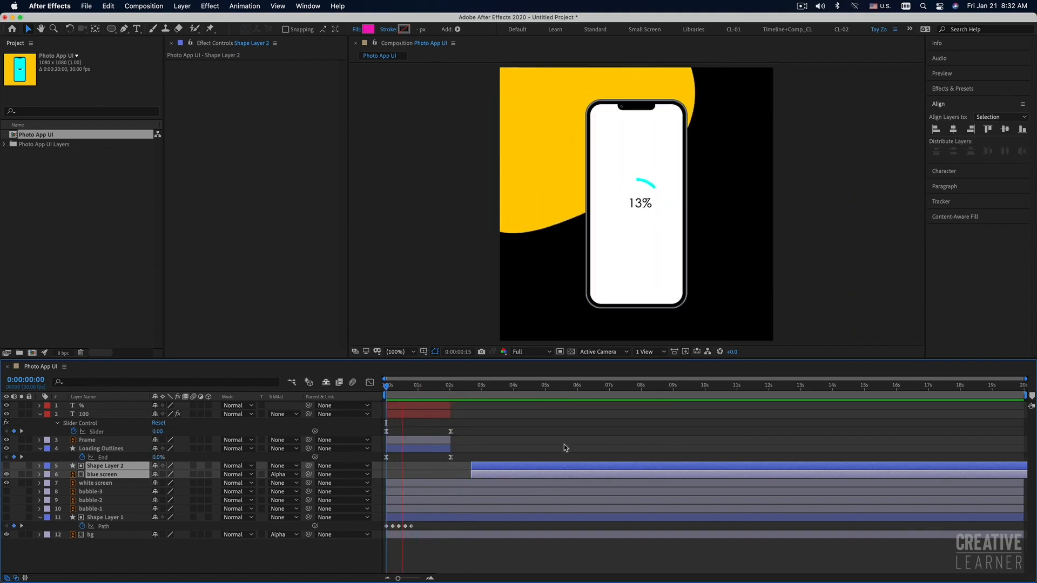
key("space")
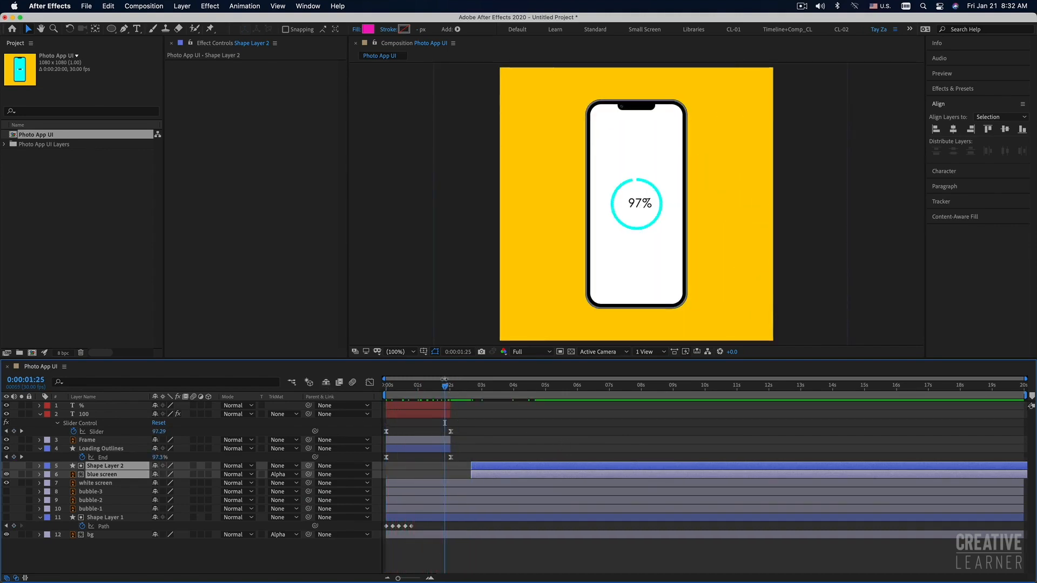
left_click_drag(446, 386, 450, 387)
left_click_drag(486, 477, 465, 477)
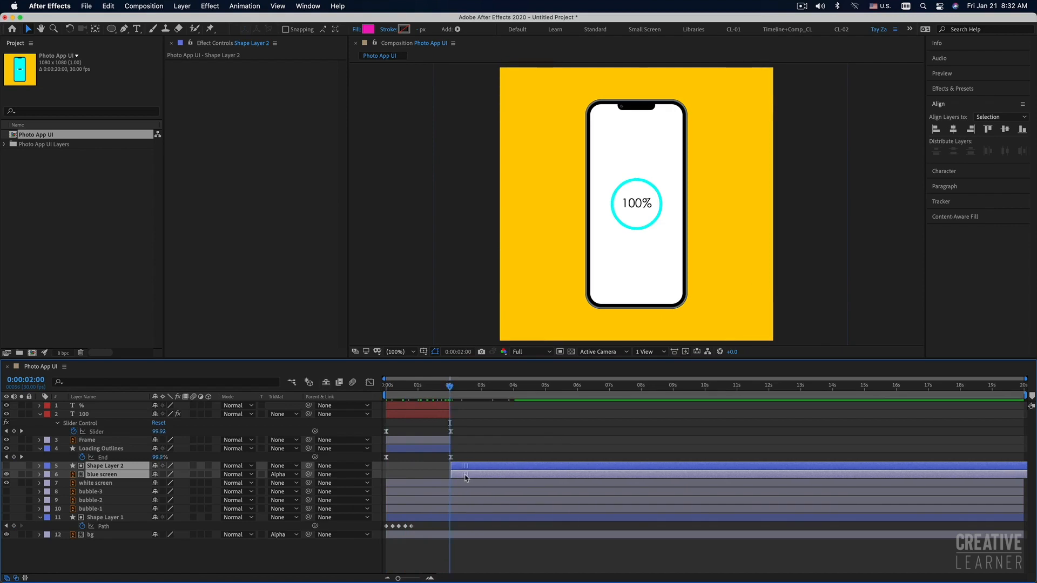
left_click_drag(450, 386, 441, 387)
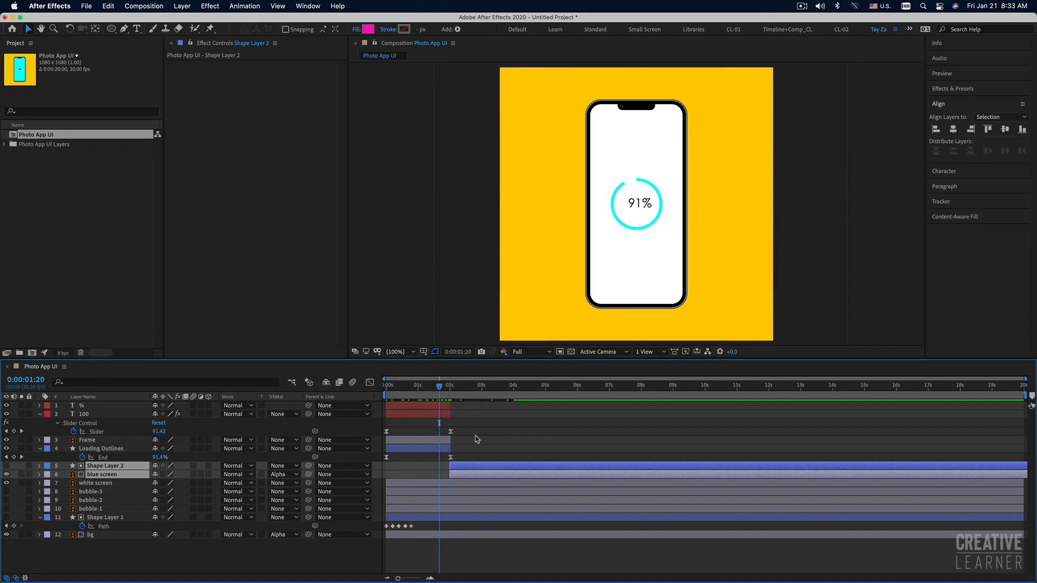
key("space")
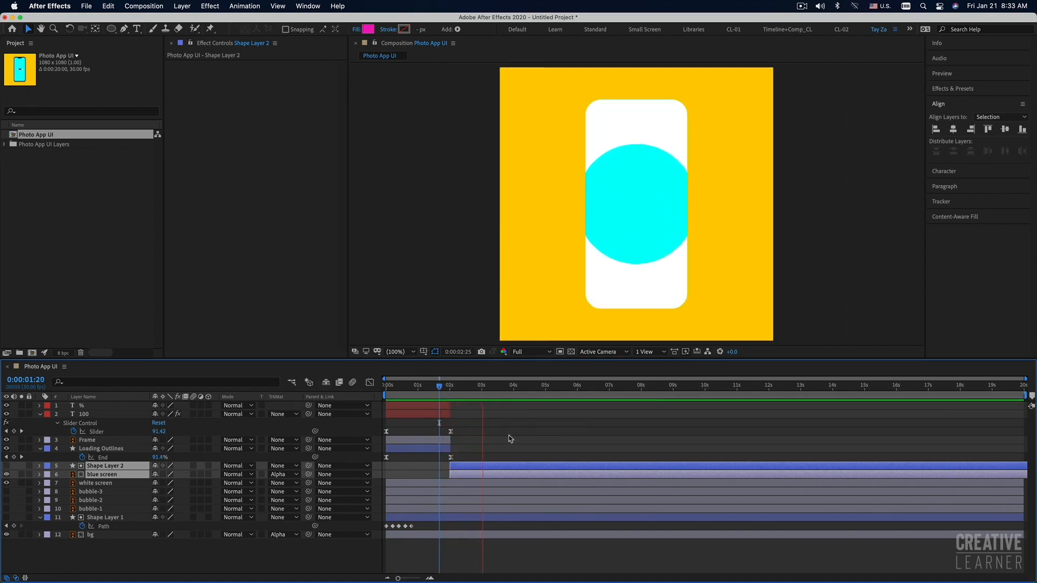
key("space")
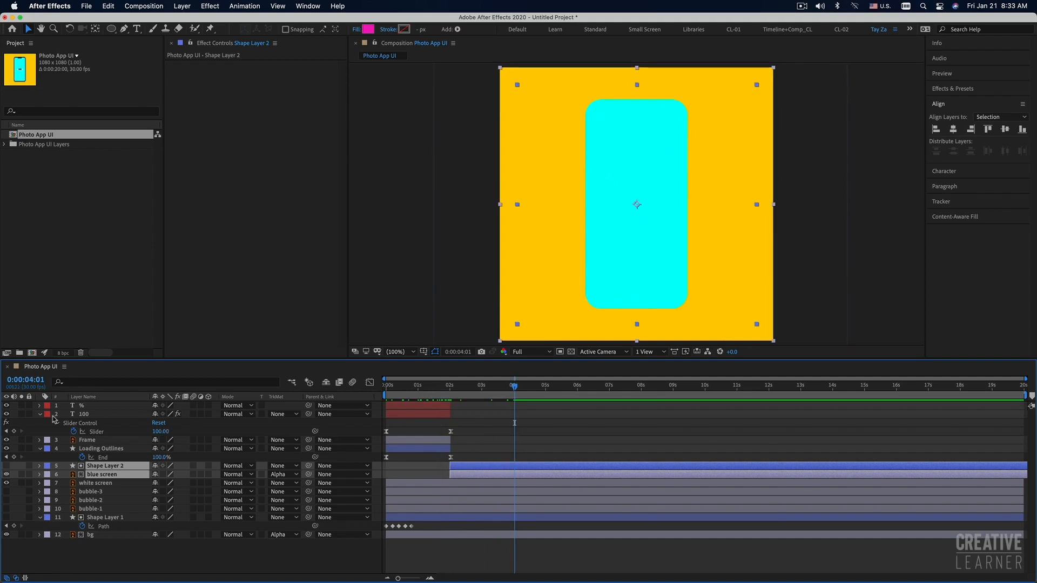
Step: Extend the Frame layer's out point to the end of the composition and preview the animation from the start
left_click(444, 414)
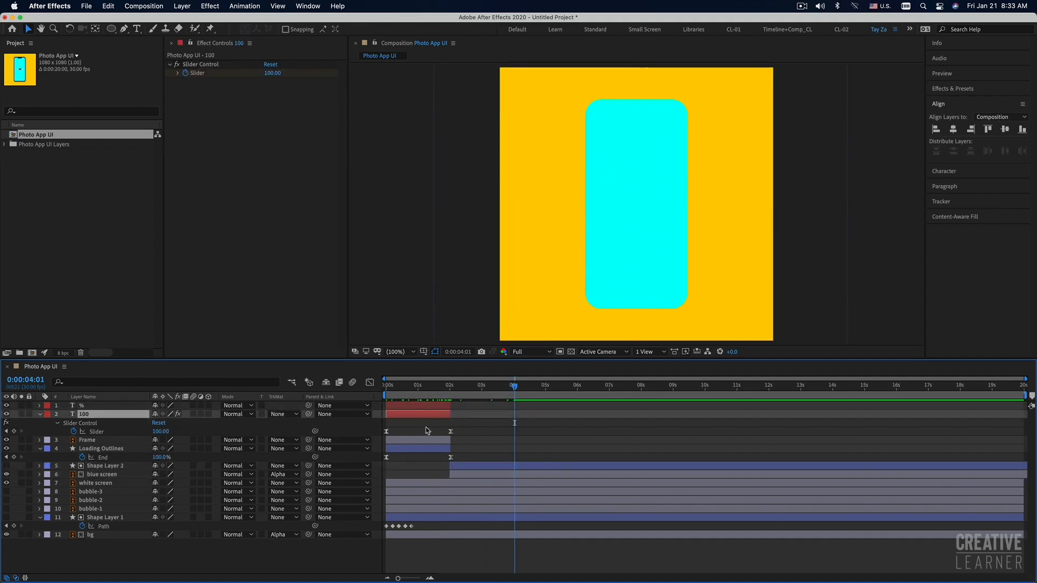
left_click(103, 440)
left_click_drag(451, 442, 1013, 441)
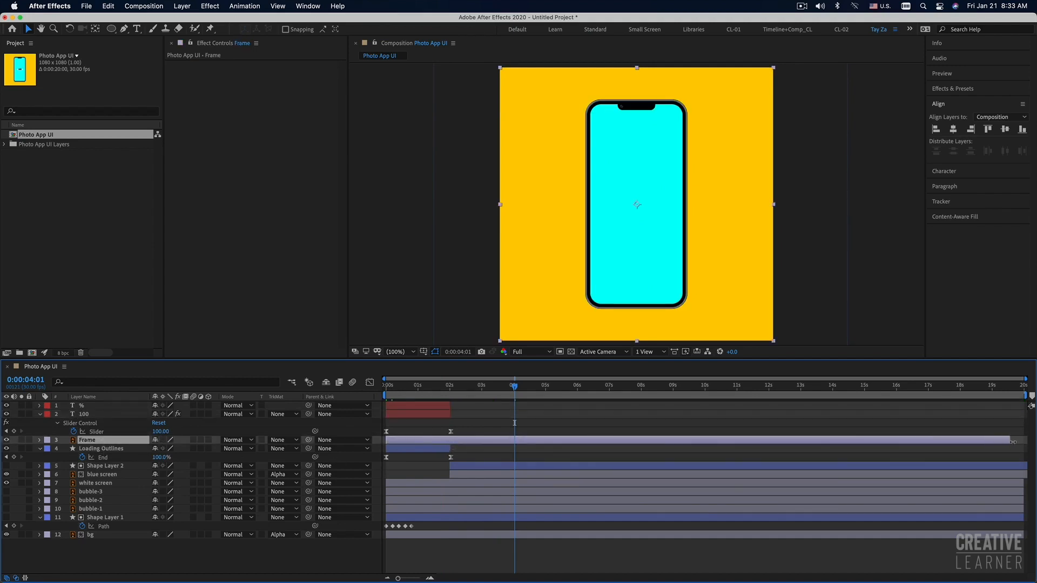
left_click_drag(438, 387, 371, 387)
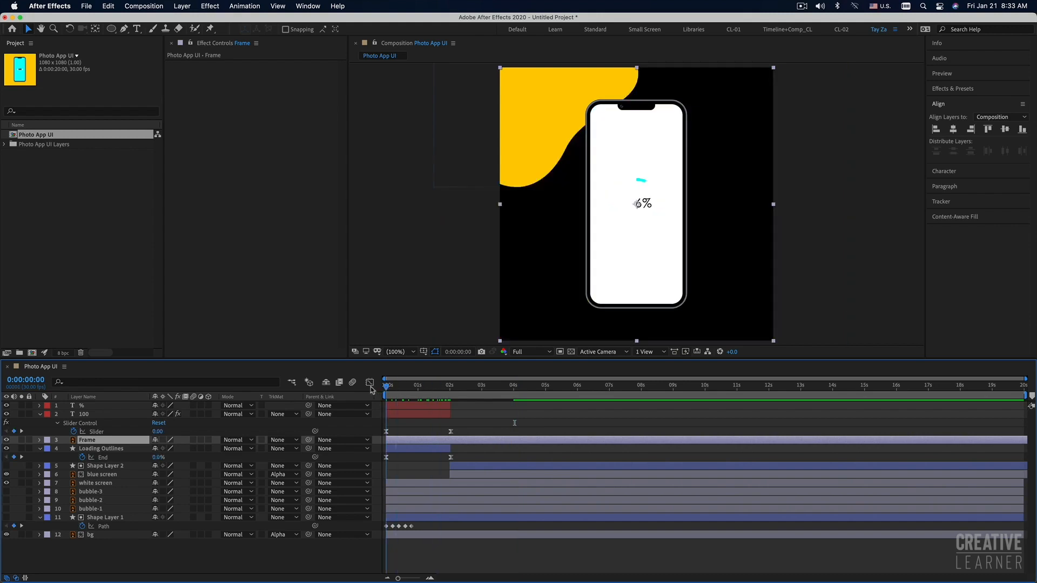
key("space")
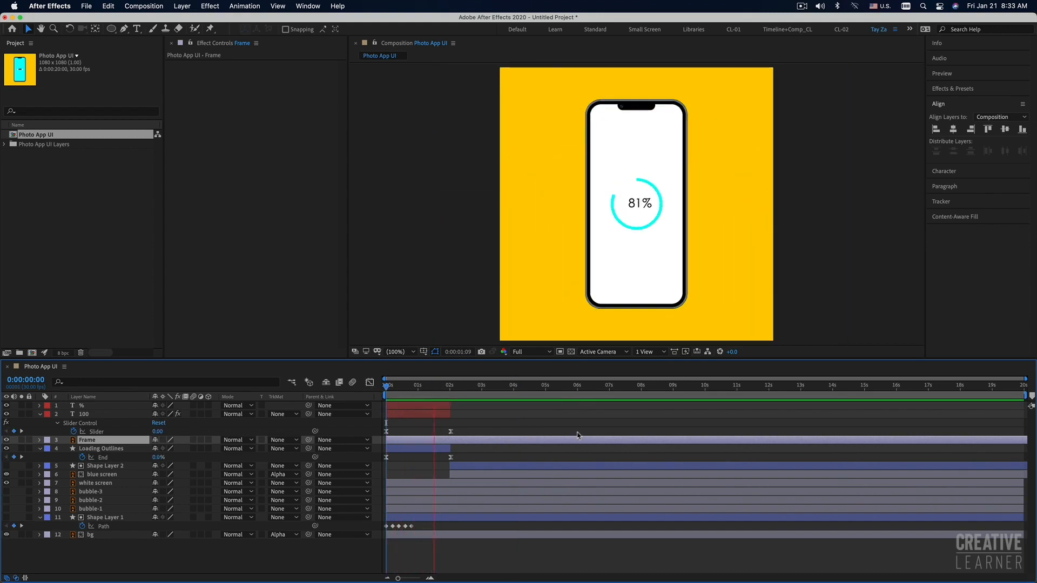
key("space")
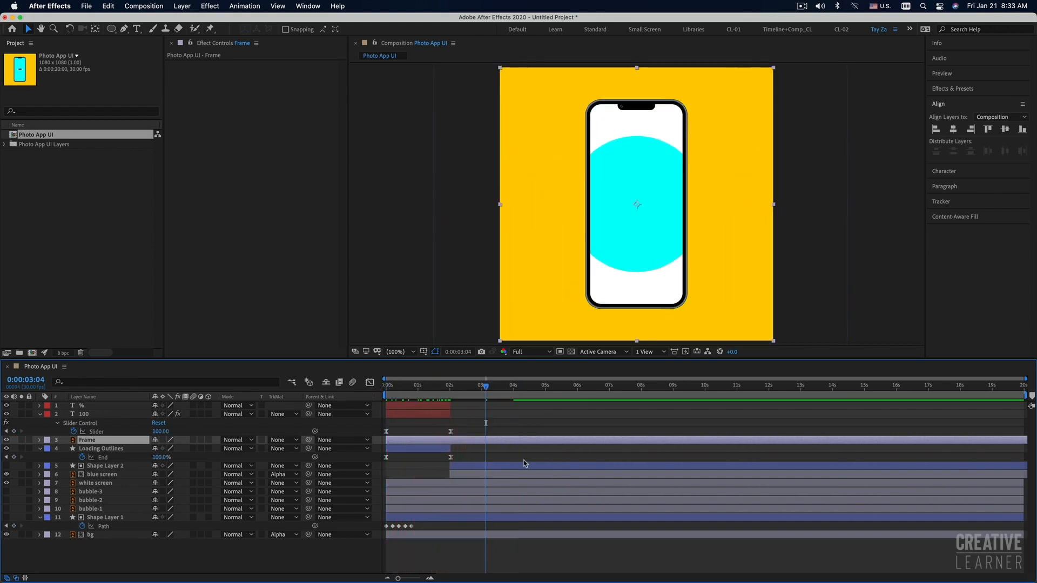
Step: Reveal the circle layer's Scale keyframes and move the second one earlier, to about 0:00:02:20
left_click(523, 467)
key("s")
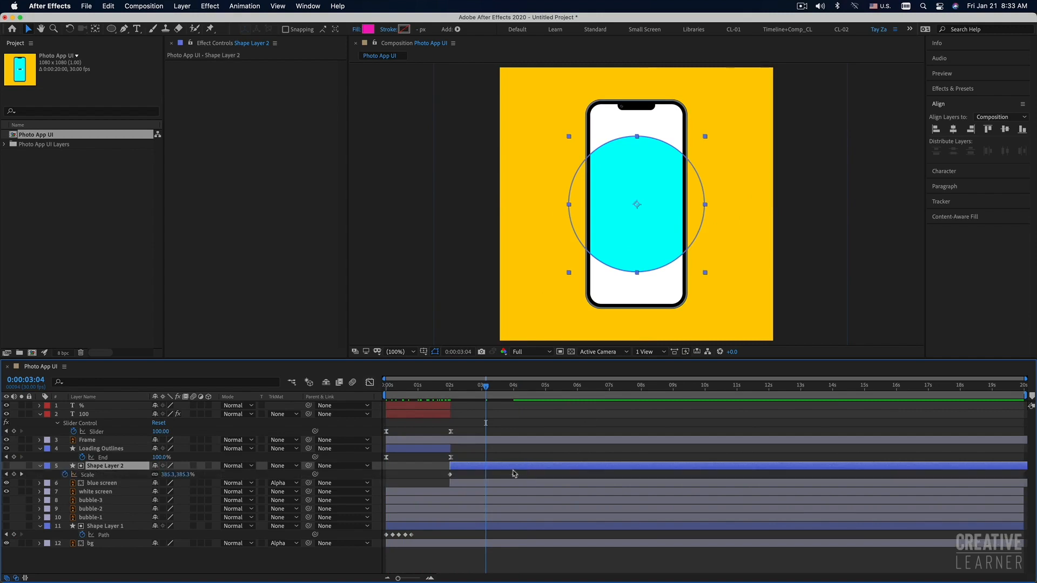
left_click_drag(514, 478, 474, 479)
left_click_drag(456, 387, 451, 401)
key("space")
key("space")
Step: Apply Easy Ease to both Scale keyframes of the circle layer and preview from 0:00:02:00
left_click_drag(488, 485, 423, 475)
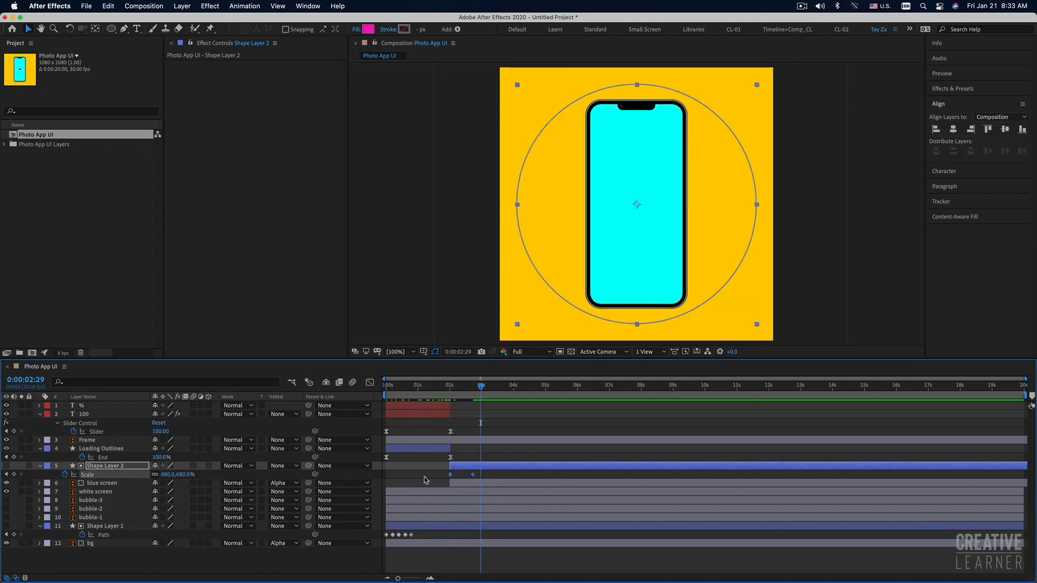
key("F9")
left_click_drag(460, 393, 451, 394)
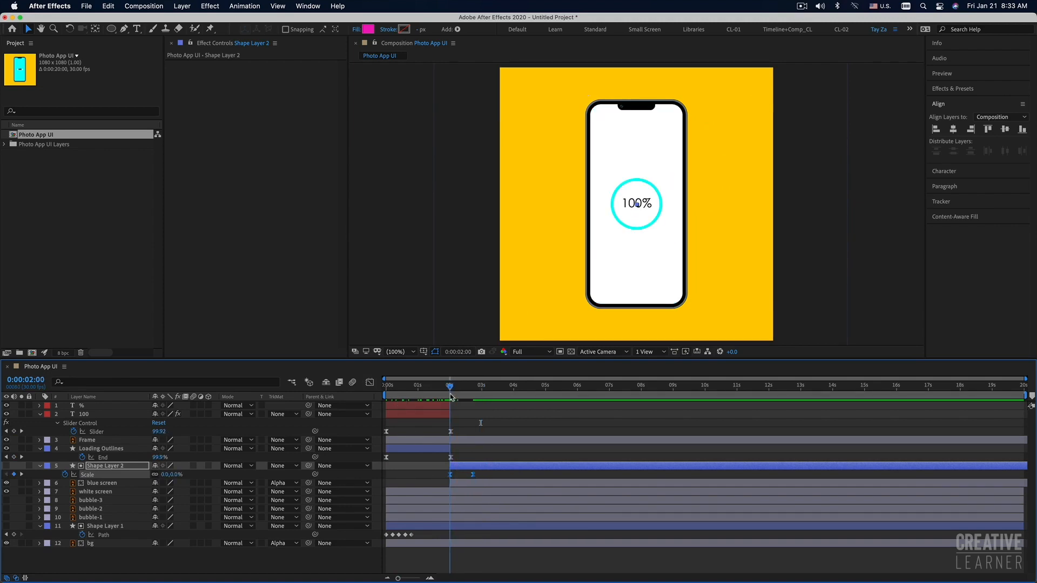
key("space")
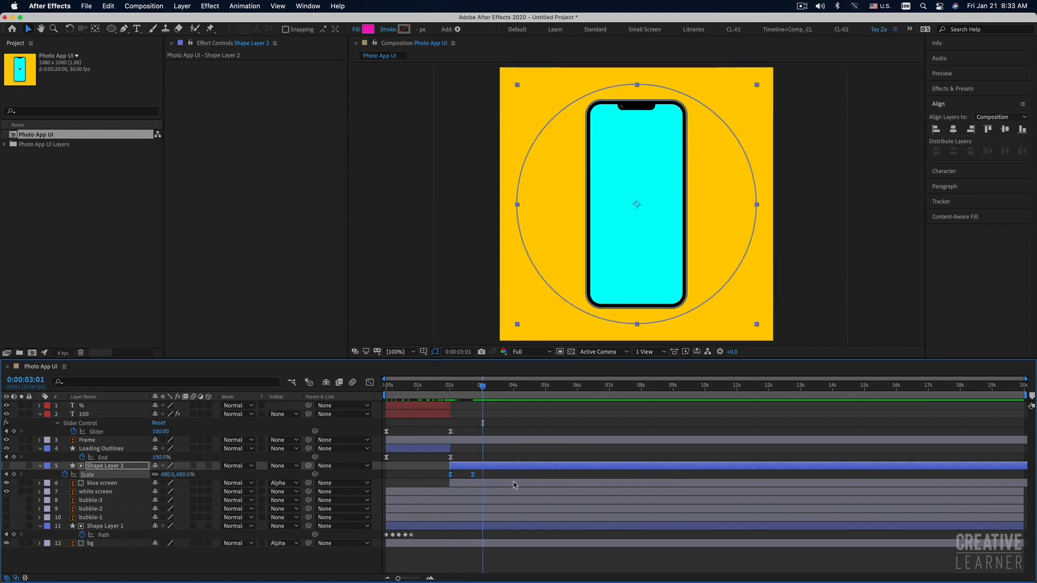
Step: Speed up the circle reveal by moving its last Scale keyframe to about 0:00:02:11, previewing the timing
left_click_drag(473, 474, 464, 475)
left_click(446, 392)
key("space")
key("space")
key("space")
left_click_drag(463, 475, 462, 475)
left_click(445, 390)
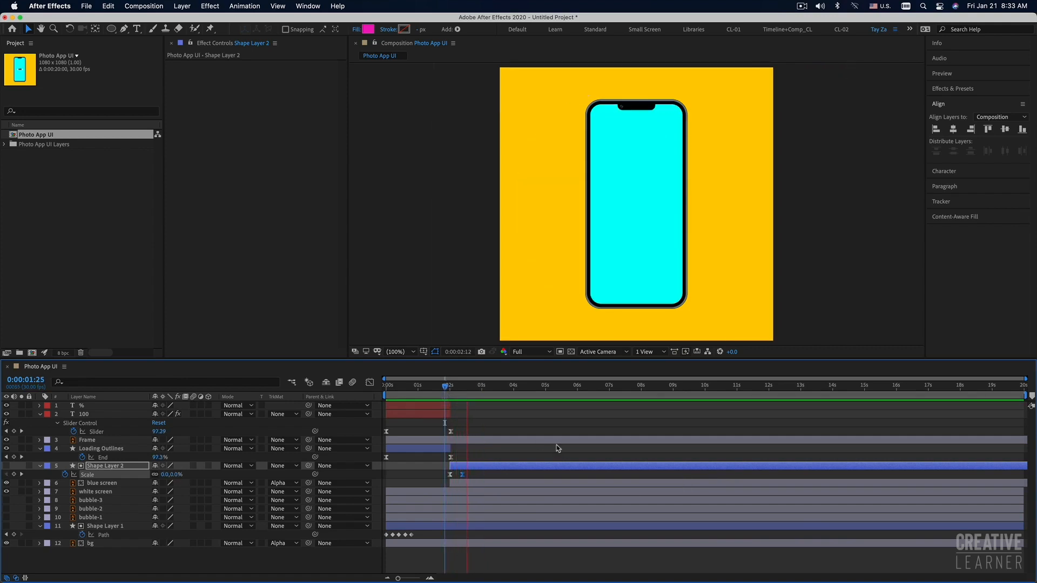
left_click(441, 390)
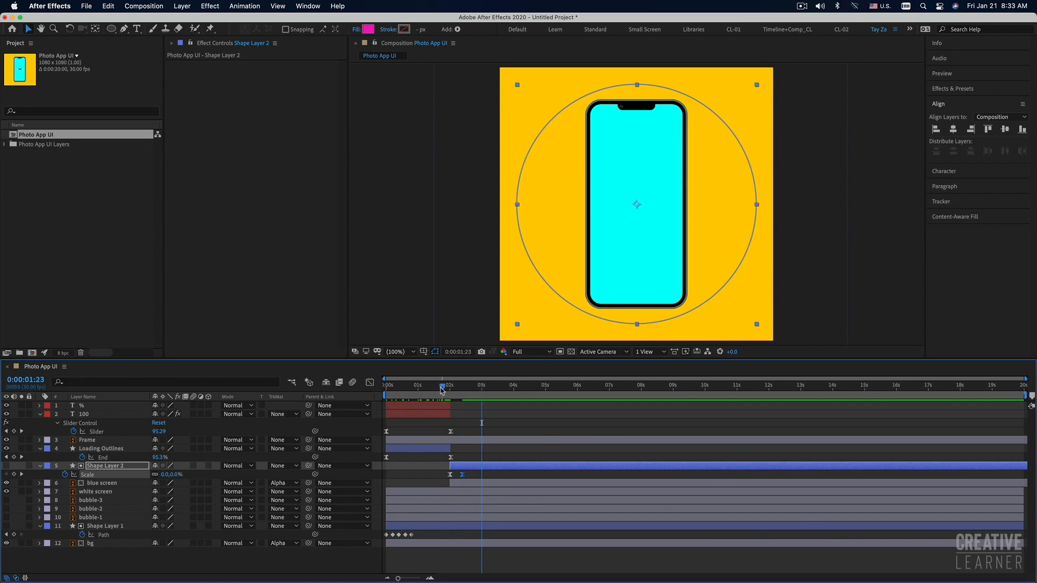
key("space")
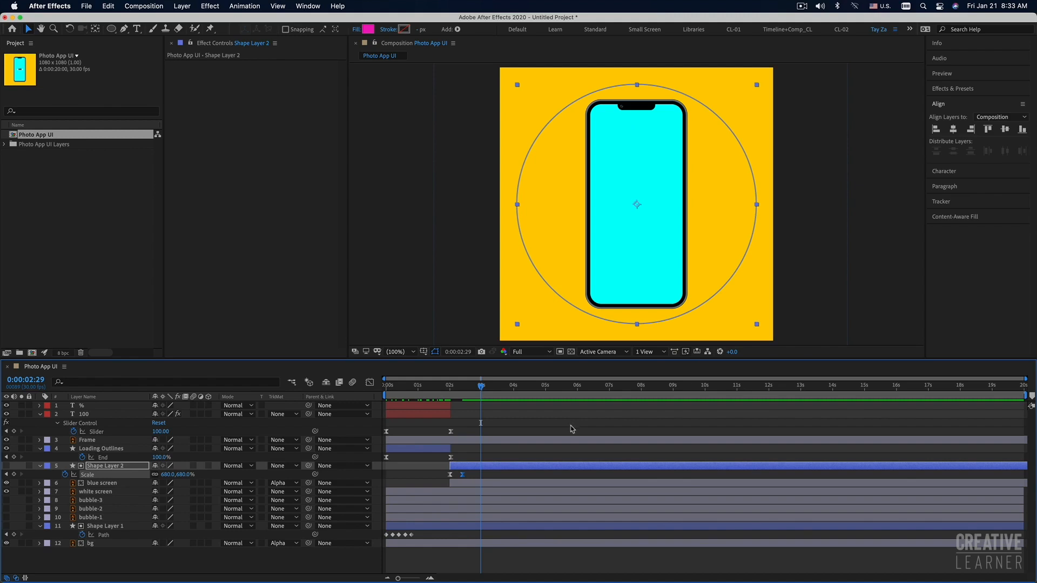
left_click(528, 420)
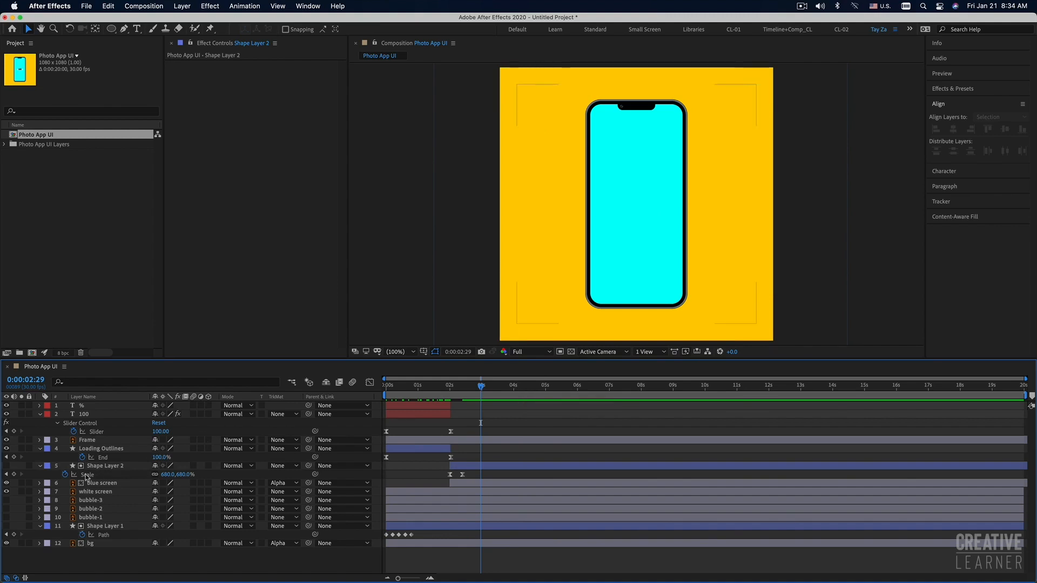
Step: Make the bubble-1, bubble-2 and bubble-3 layers visible and stack them directly above the circle matte layer
left_click(85, 518)
left_click_drag(9, 518, 8, 501)
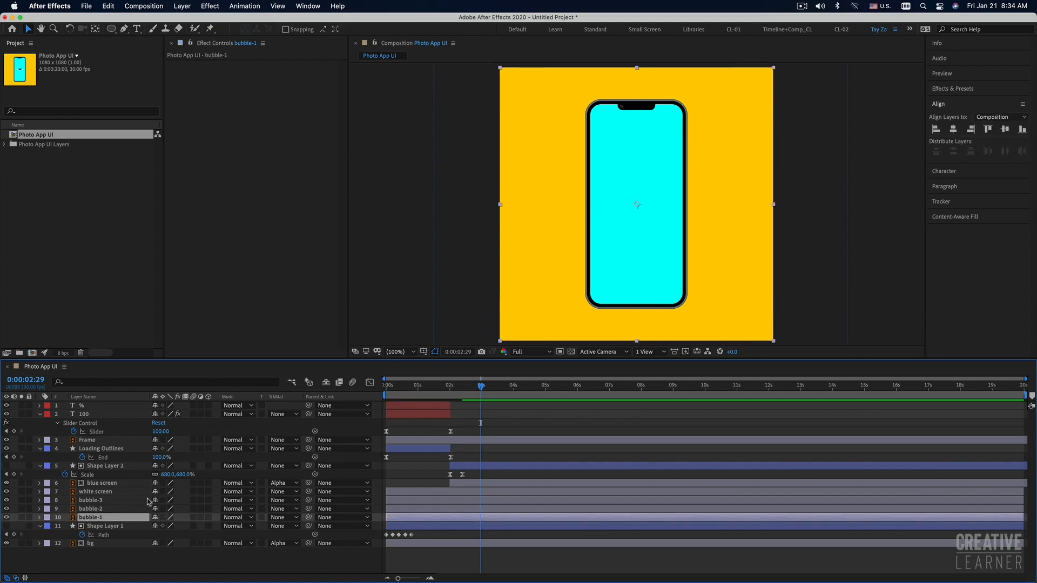
left_click(97, 500)
left_click(96, 518, "shift")
left_click_drag(90, 505, 91, 462)
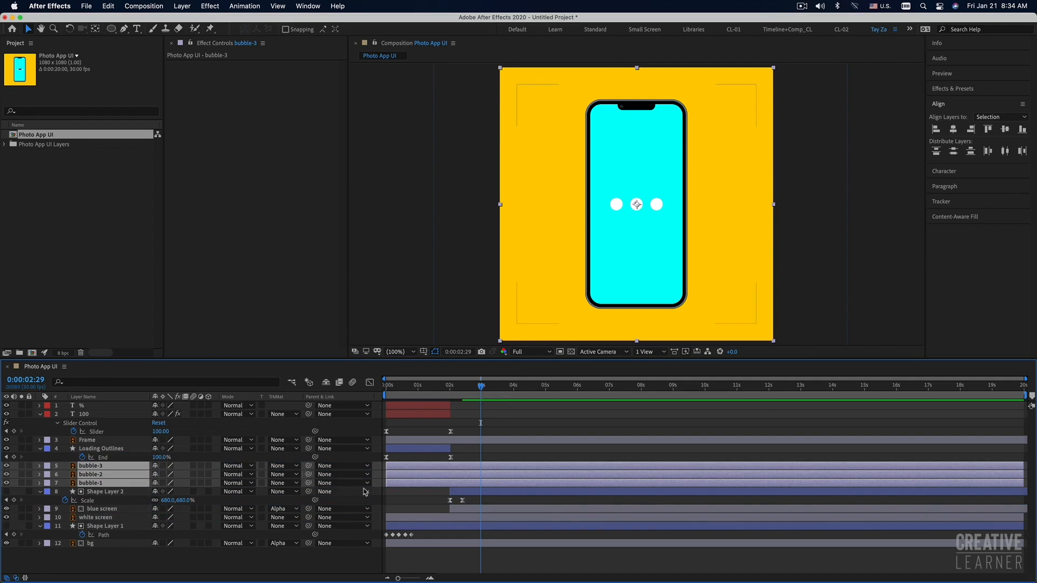
Step: Shift the three bubble layers so they start at 0:00:02:20, and preview from 0:00:02:00
left_click_drag(395, 483, 487, 484)
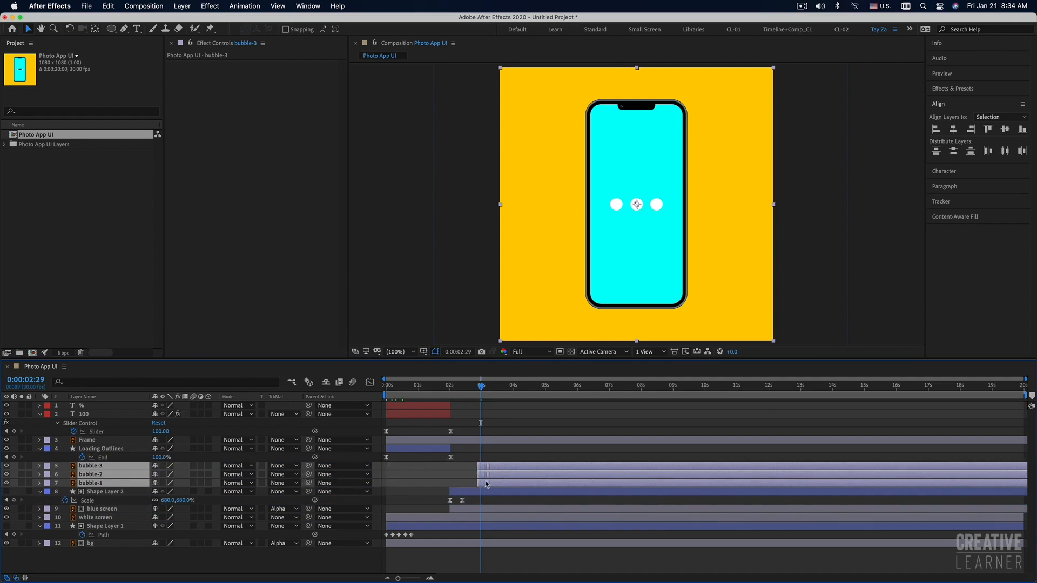
left_click(448, 385)
key("space")
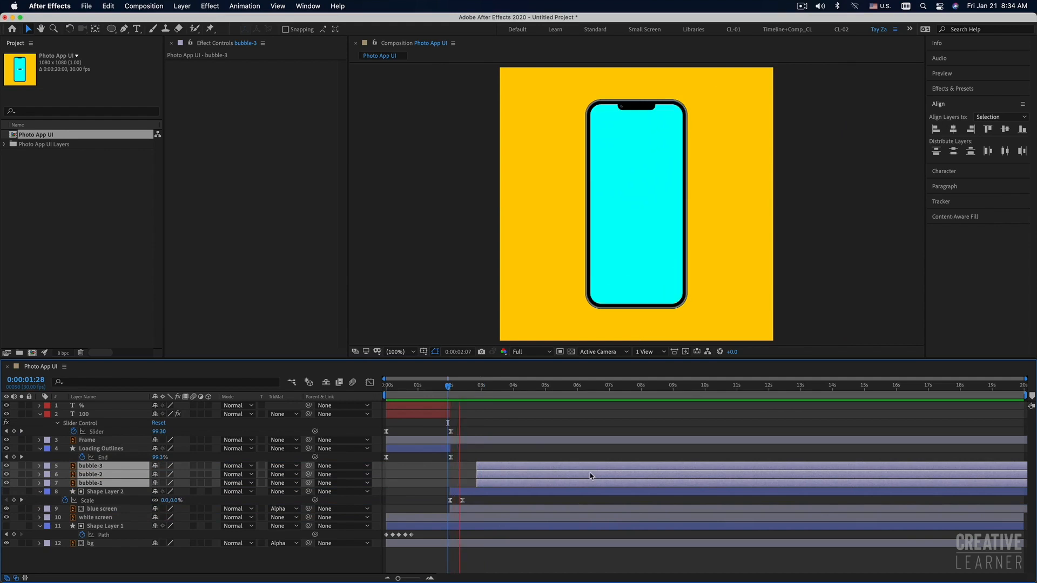
left_click(472, 387)
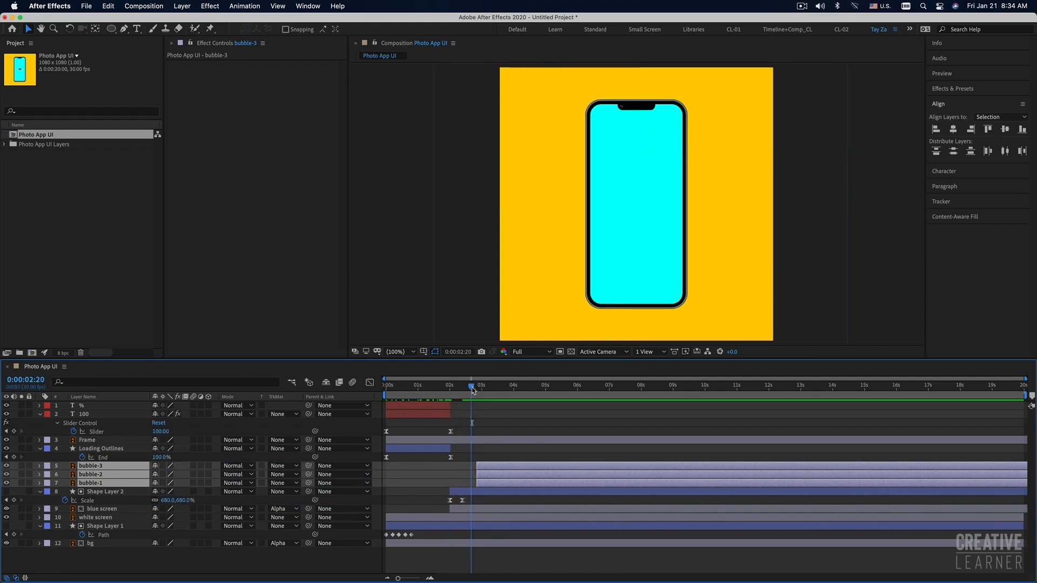
left_click_drag(491, 485, 487, 484)
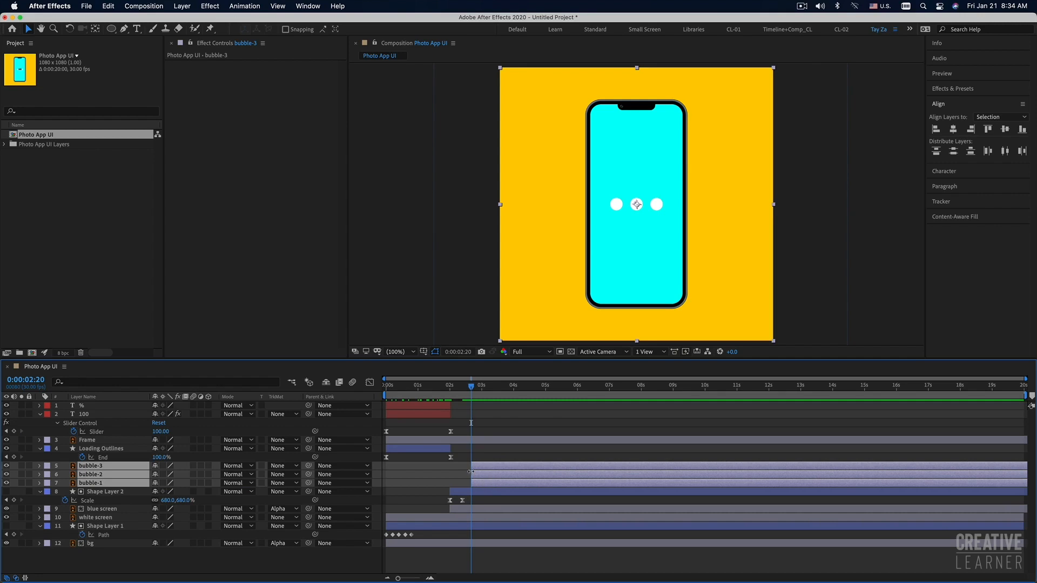
left_click(452, 395)
key("space")
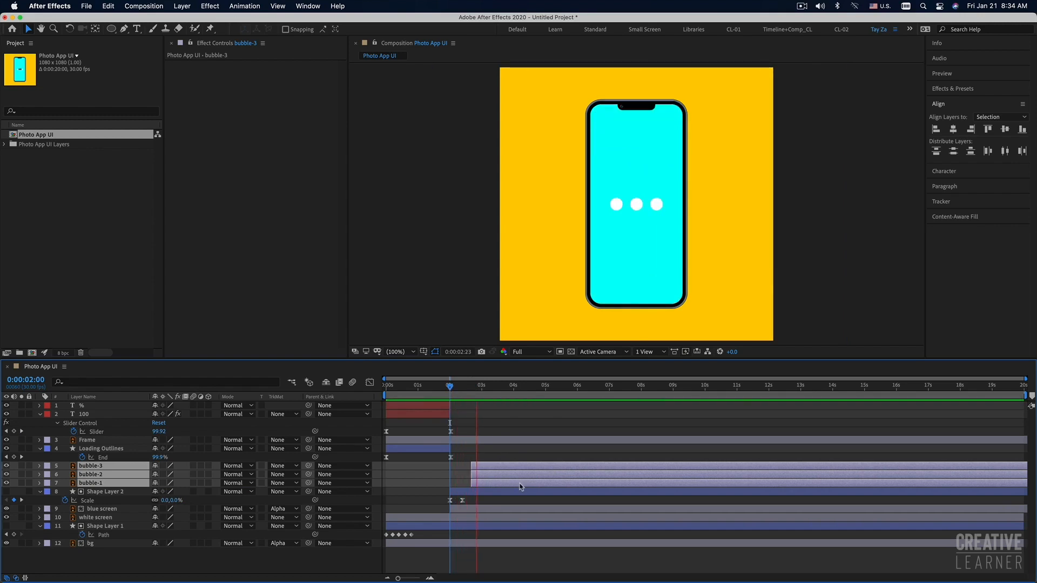
left_click(517, 421)
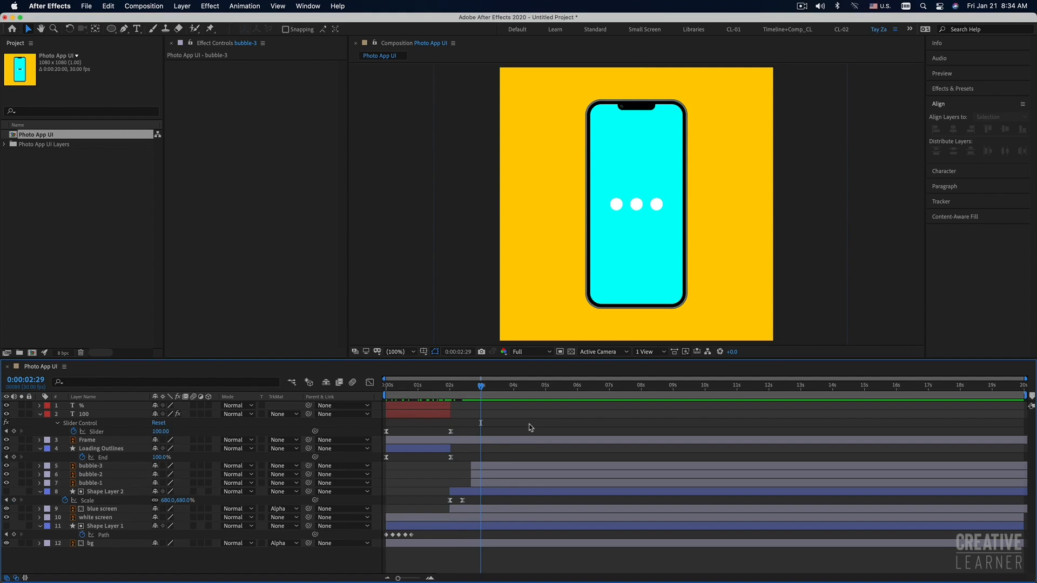
Step: Start a Position keyframe on the bubble-3 layer at 0:00:02:20
left_click(492, 466)
left_click(7, 466)
left_click(7, 466)
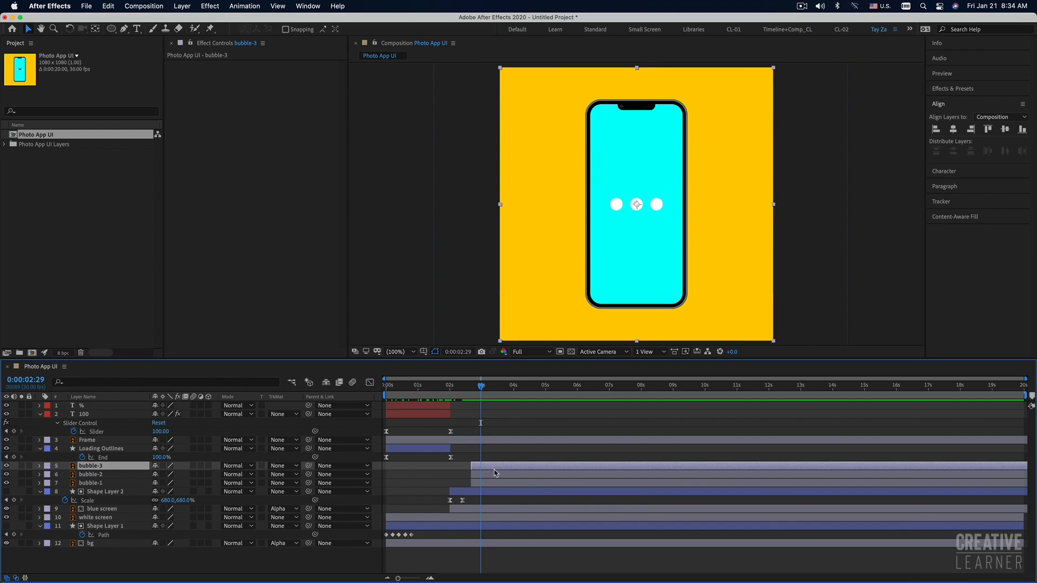
key("p")
left_click_drag(481, 387, 474, 397)
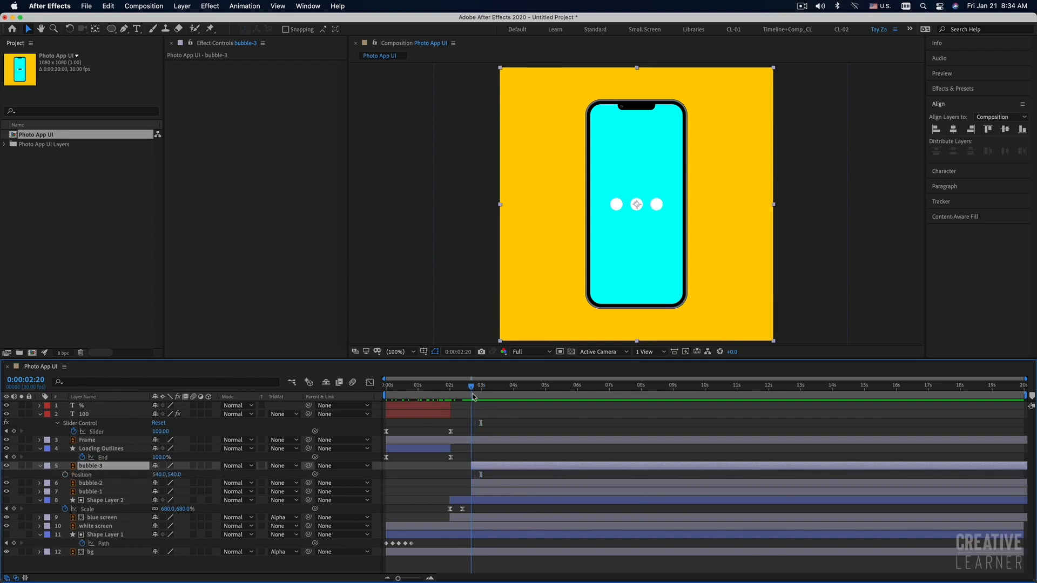
left_click(64, 474)
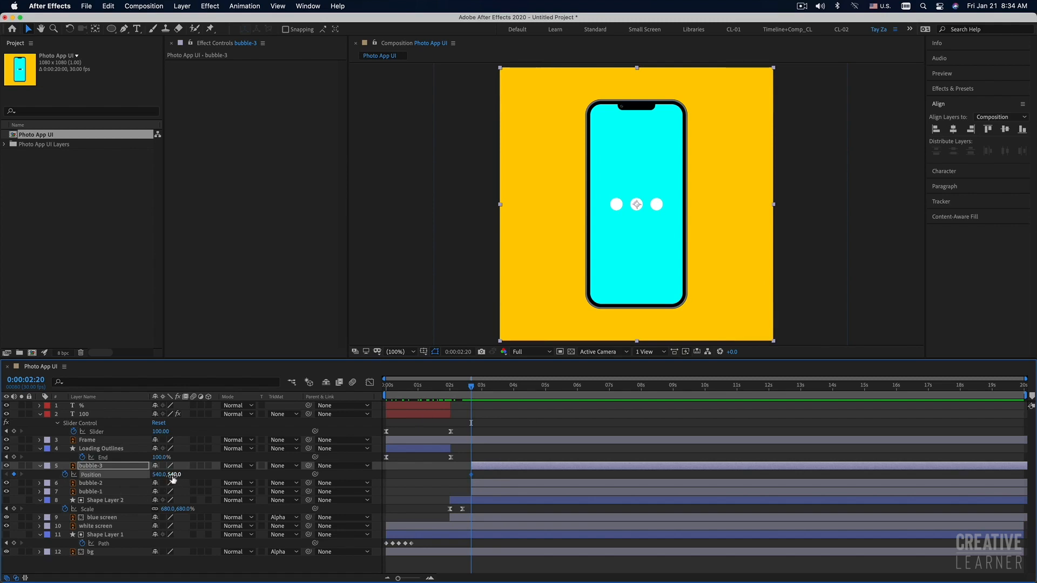
Step: Lower bubble-3 at 0:00:02:20 by setting its vertical Position value to 600
mouse_move(175, 476)
left_mouse_down()
mouse_move(143, 475)
mouse_move(174, 475)
left_mouse_up()
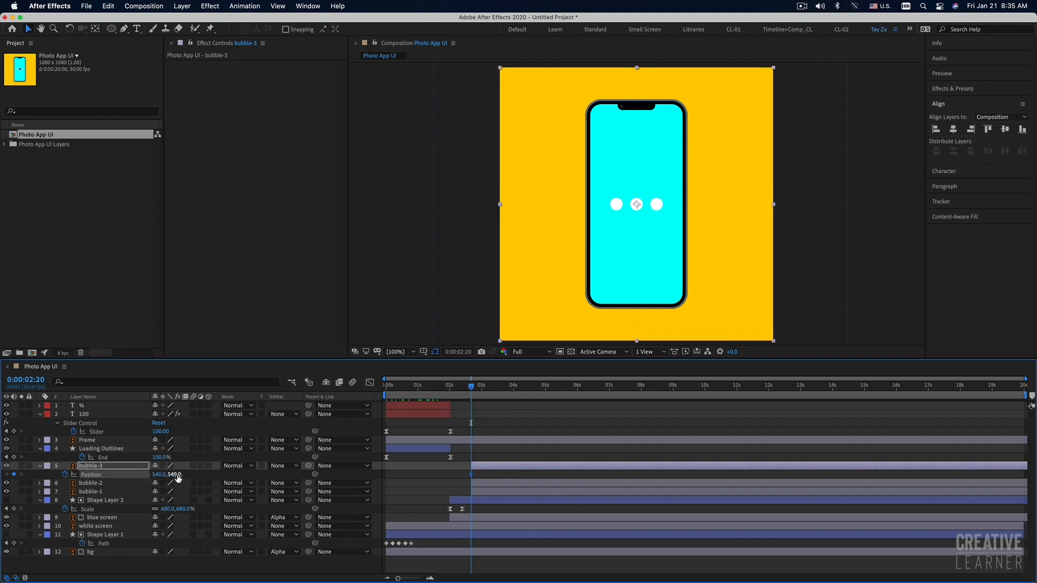
left_click_drag(177, 476, 142, 474)
left_click(174, 475)
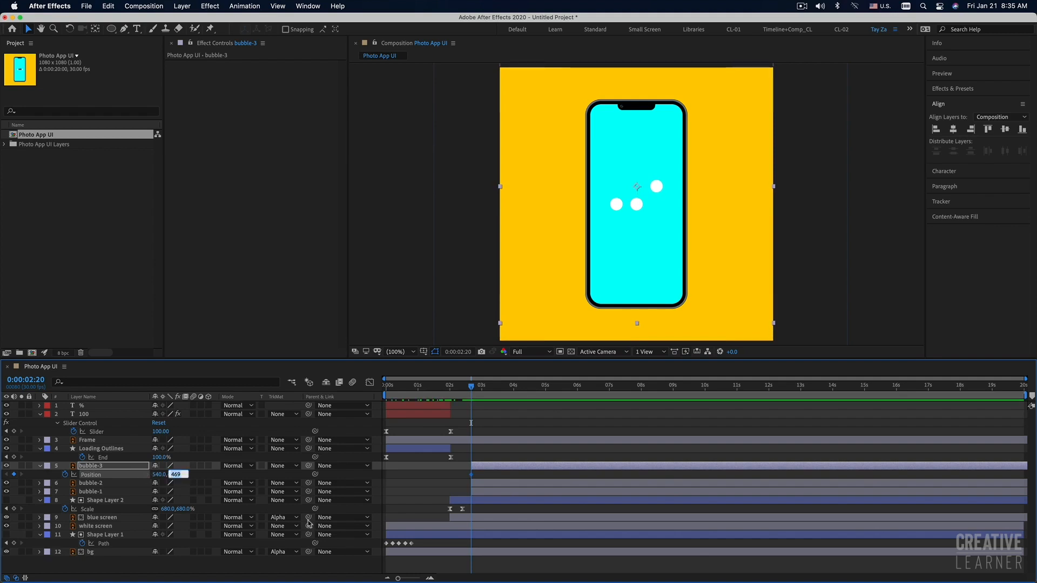
type("54")
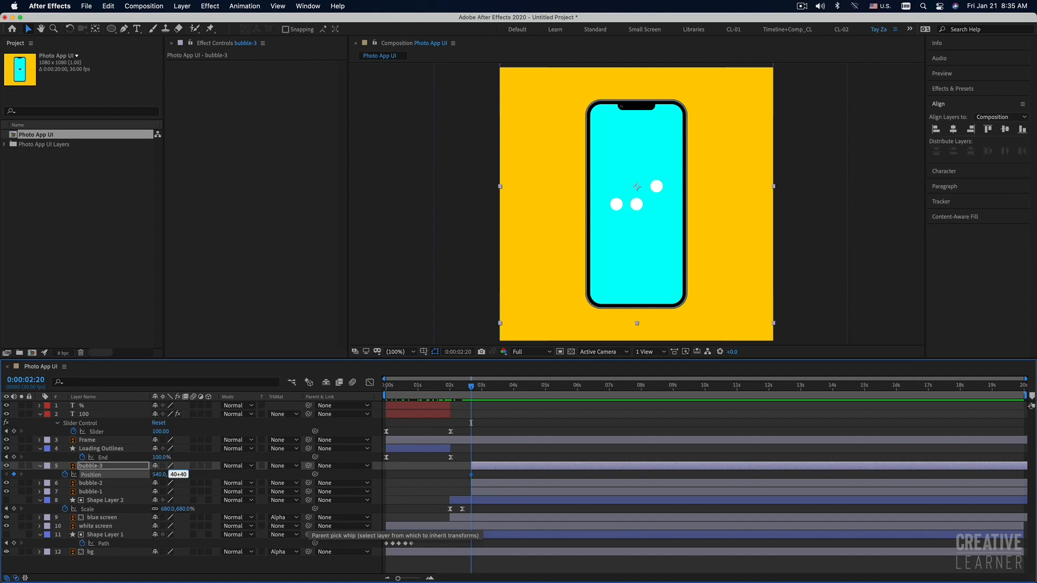
type("0+40")
key("Return")
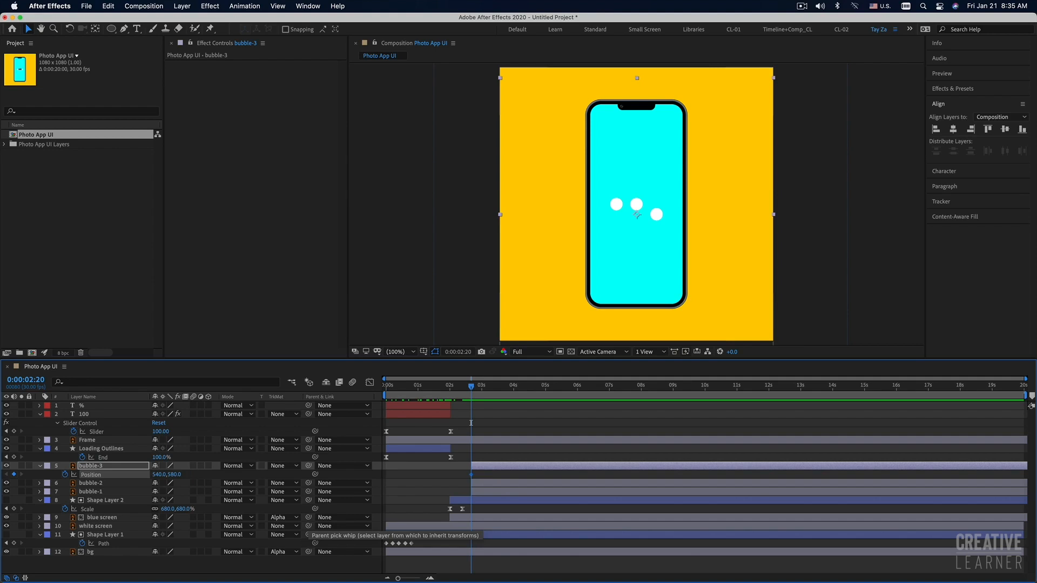
left_click(177, 474)
left_click(183, 475)
key("Return")
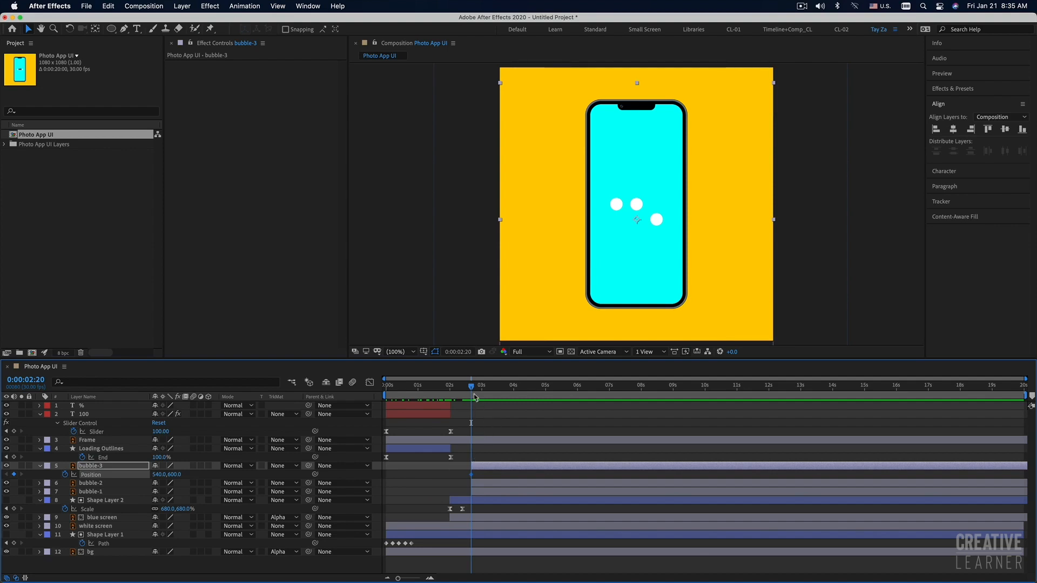
Step: Raise bubble-3 at 0:00:03:19 by setting its vertical Position to 480, and preview the movement from 0:00:02:20
left_click_drag(472, 387, 503, 392)
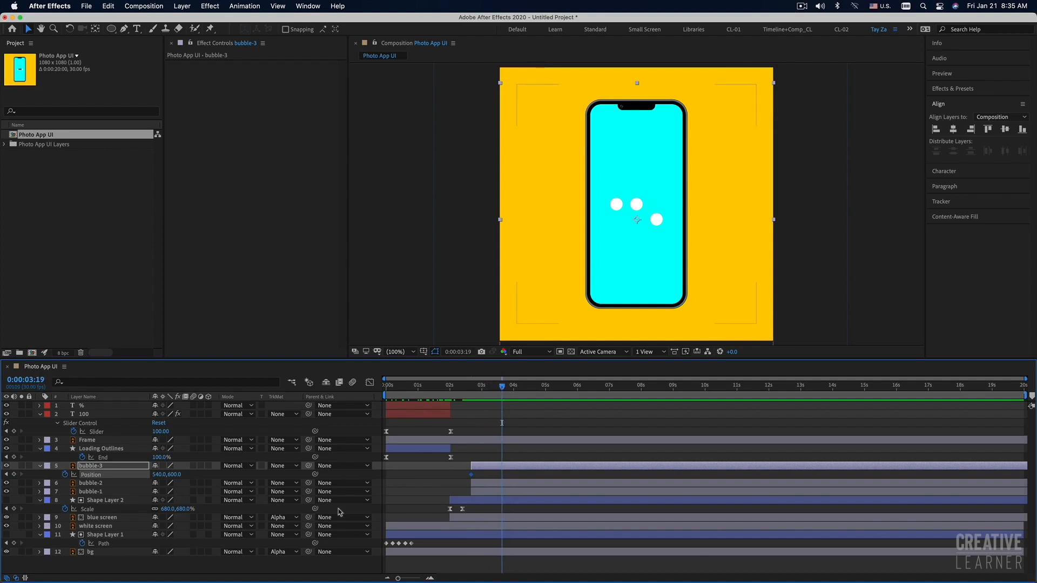
left_click(177, 474)
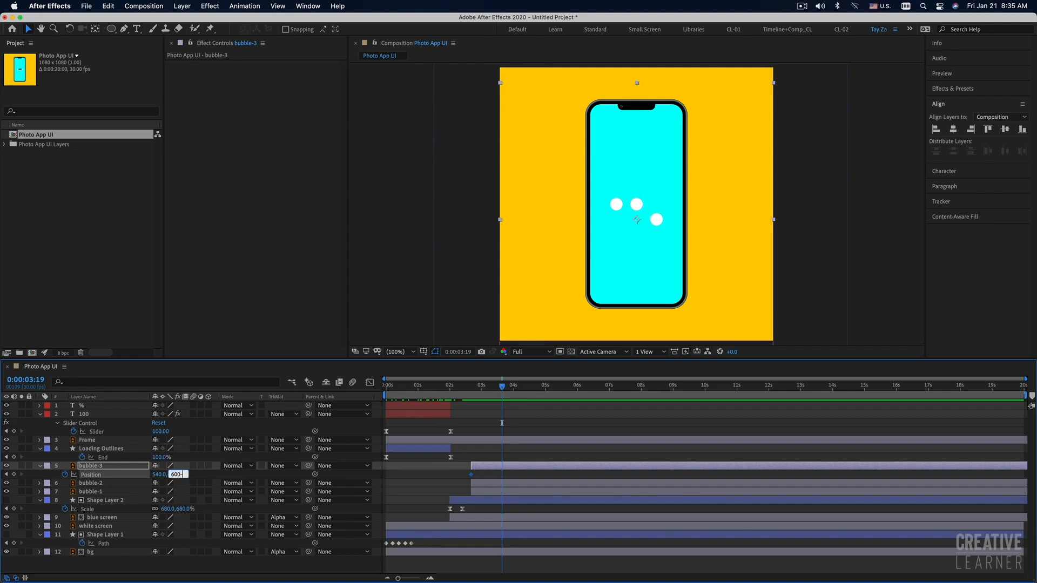
type("-60")
key("Return")
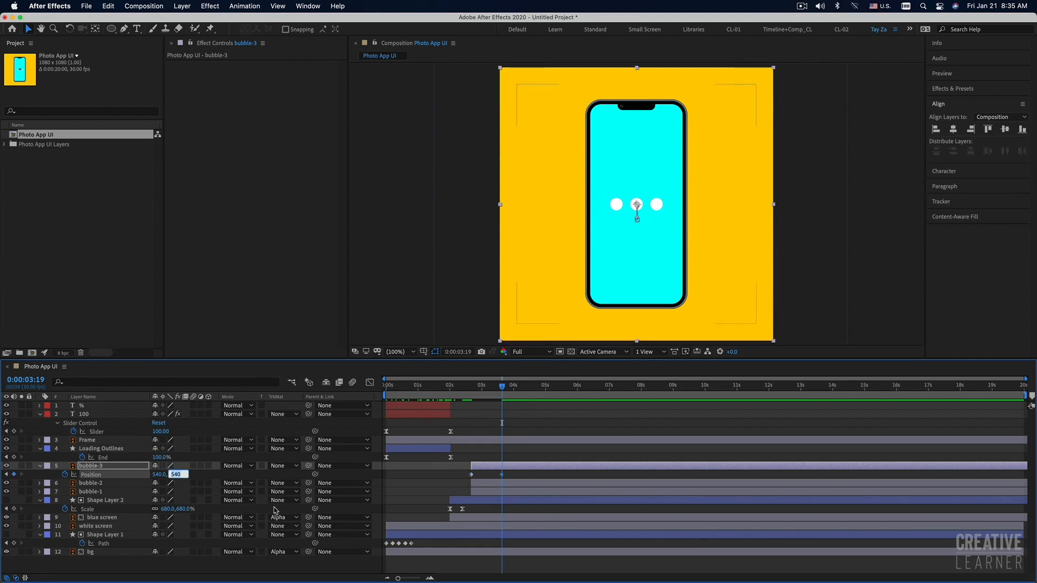
left_click(180, 474)
type("-60")
key("Return")
left_click(473, 393)
left_click_drag(472, 393, 471, 392)
key("space")
key("space")
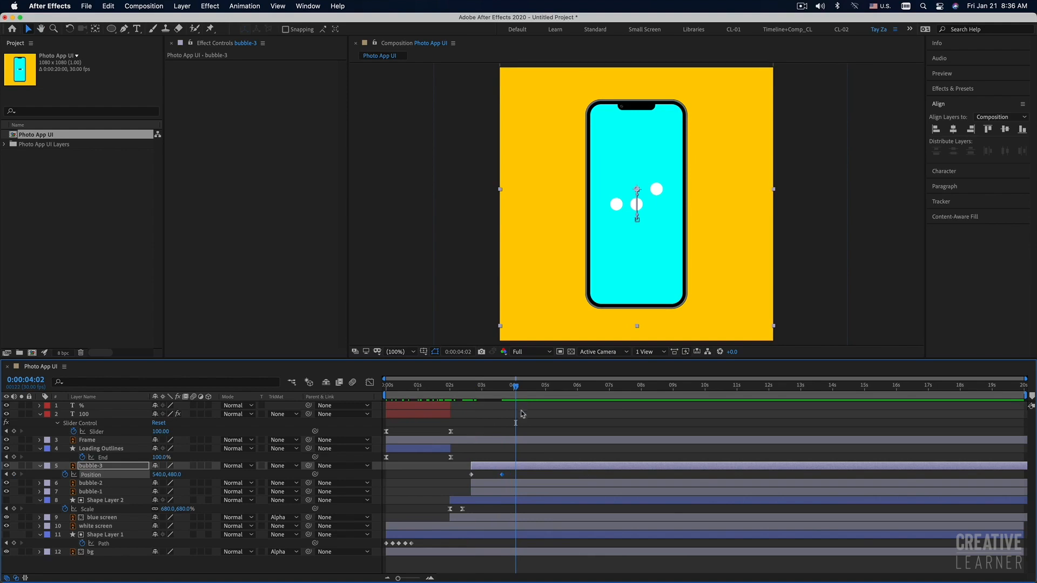
Step: Add the expression loopOut("pingpong") to bubble-3's Position property
left_click_drag(516, 390, 526, 394)
left_click_drag(510, 472, 466, 484)
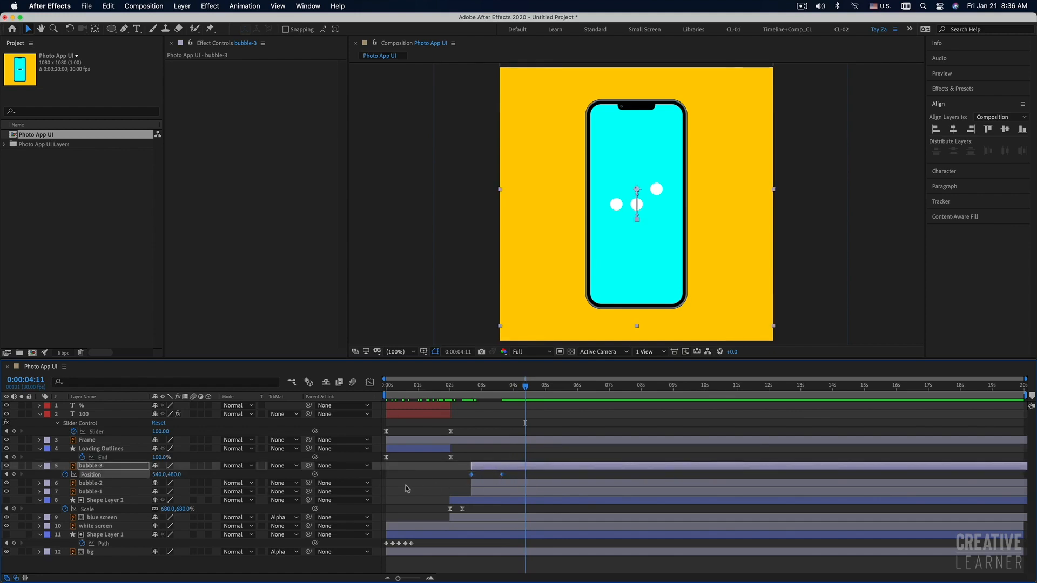
left_click(65, 475, "alt")
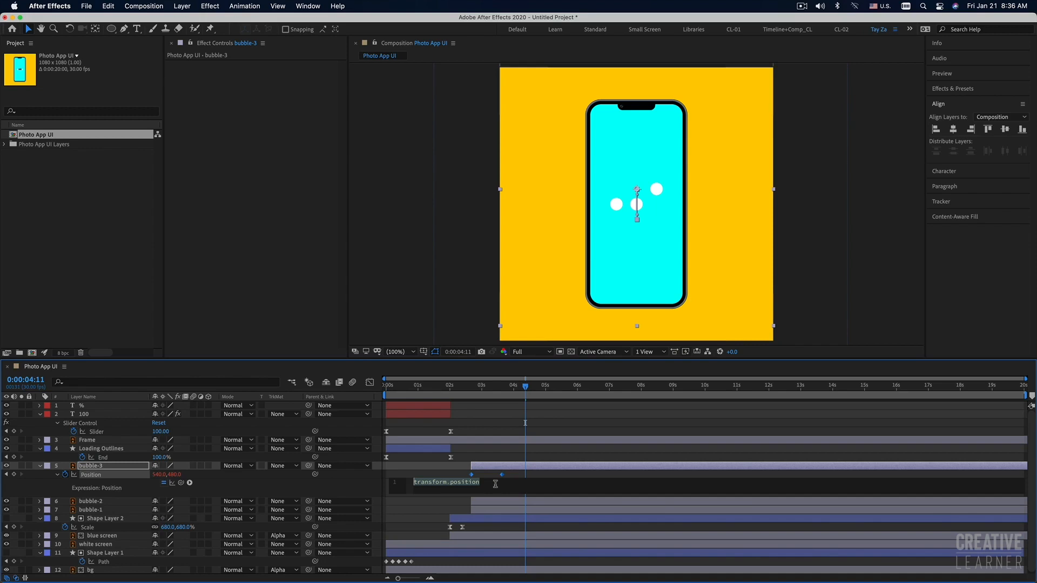
type("loop")
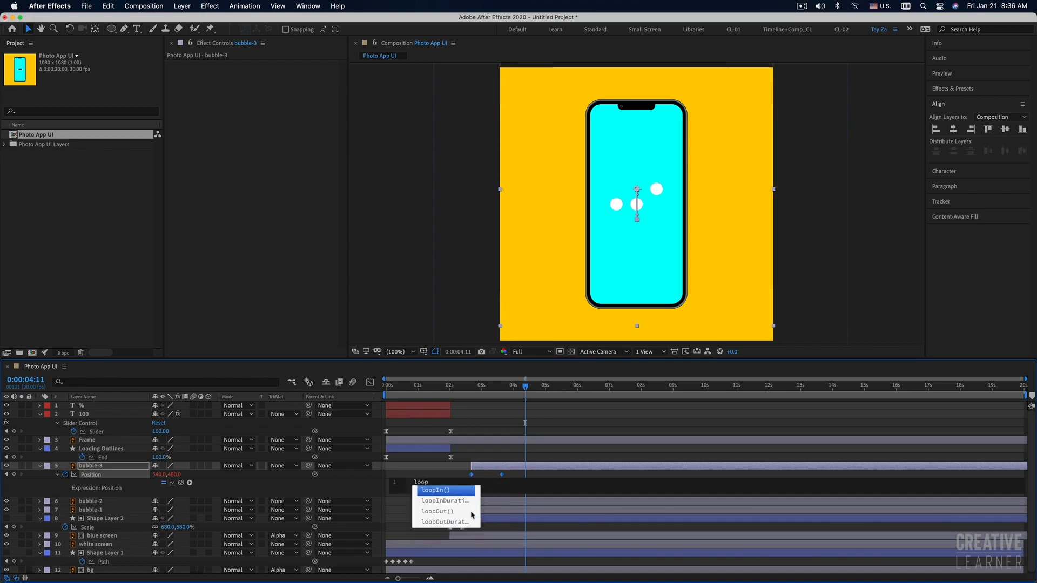
left_click(444, 512)
double_click(444, 511)
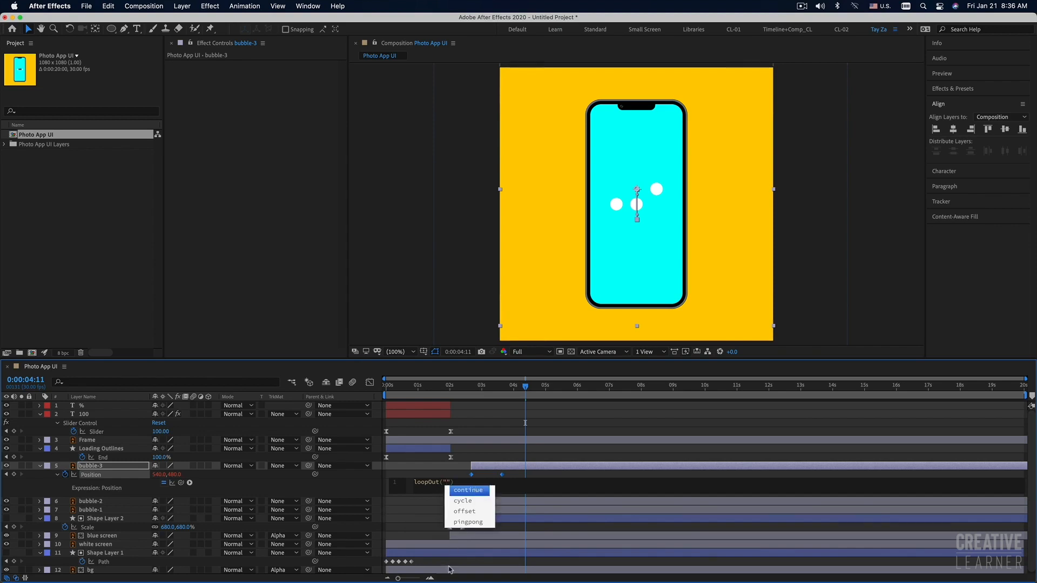
left_click(467, 522)
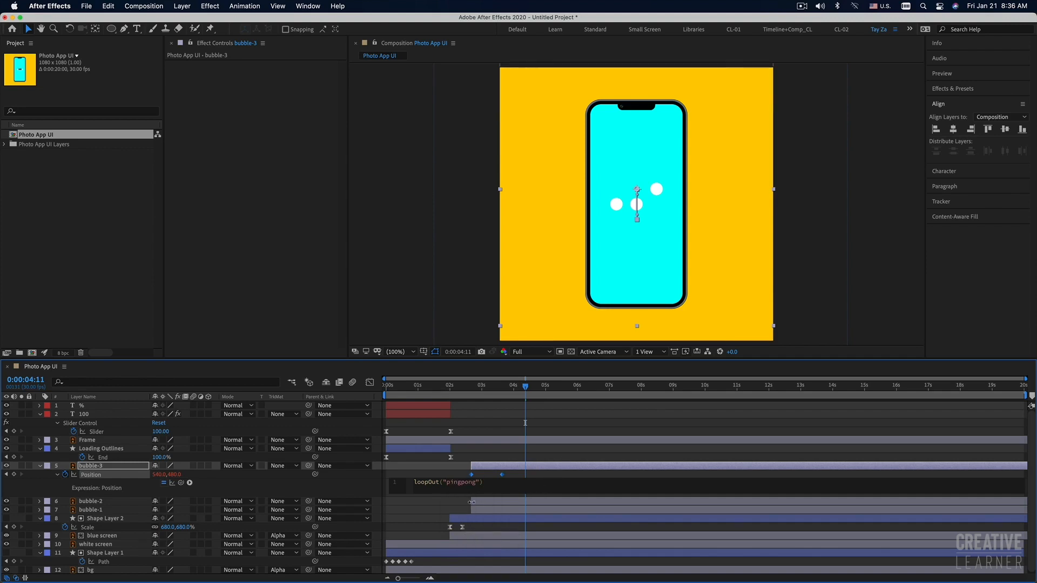
left_click(545, 456)
Step: Preview bubble-3's looping up-and-down motion from about 0:00:02:20
left_click_drag(492, 402, 470, 399)
key("space")
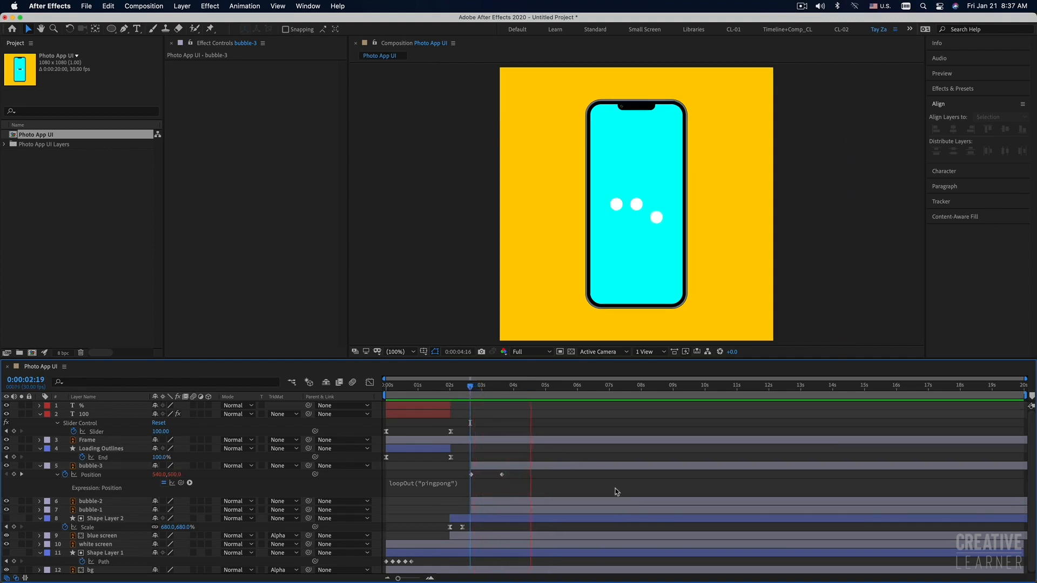
key("space")
left_click(970, 386)
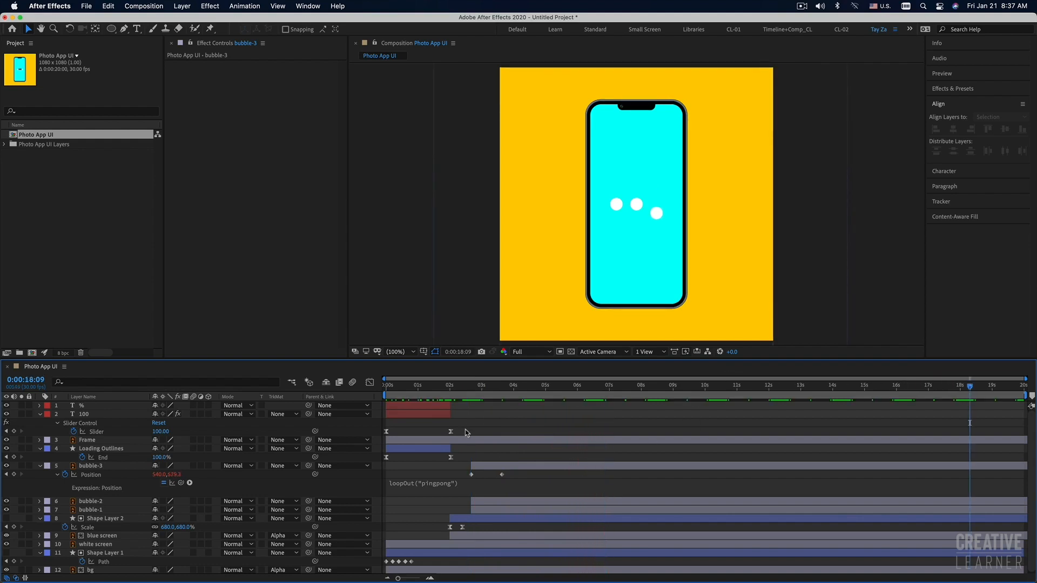
left_click_drag(523, 386, 471, 387)
key("space")
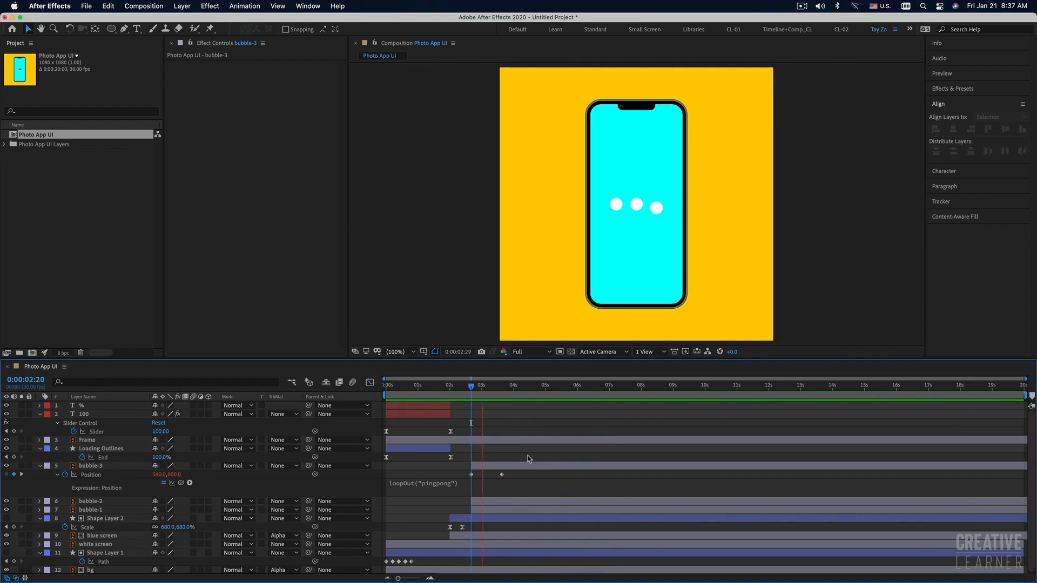
key("space")
Step: Speed up bubble-3's loop by moving its last Position keyframe to about 0:00:03:01, and preview it
left_click_drag(494, 387, 483, 394)
left_click_drag(501, 476, 483, 477)
left_click_drag(474, 387, 467, 396)
key("space")
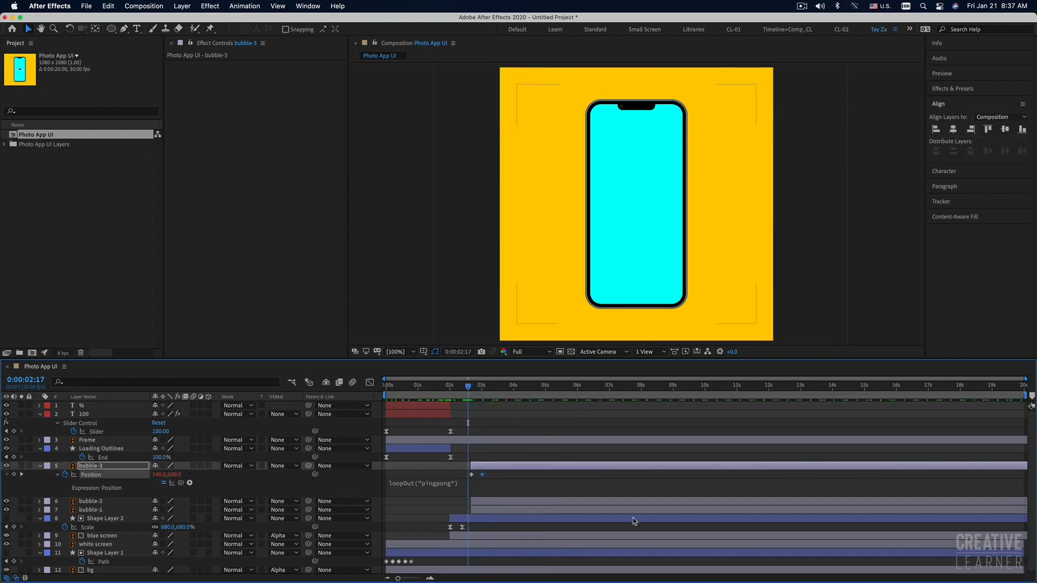
key("space")
Step: Apply Easy Ease to both Position keyframes of bubble-3
left_click_drag(486, 477, 485, 477)
left_click_drag(492, 473, 469, 479)
key("F10")
key("F9")
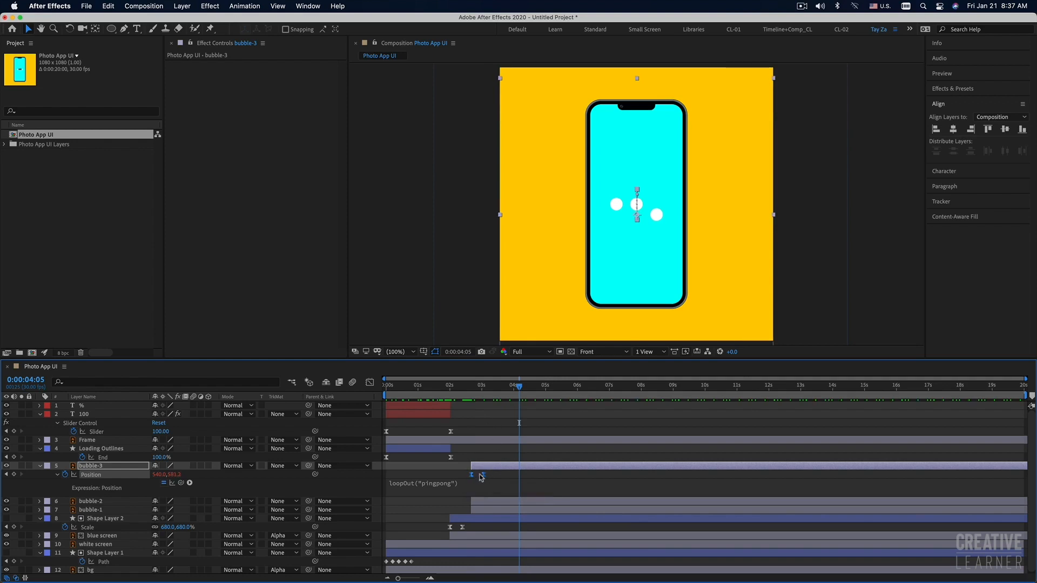
Step: Slow bubble-3's loop by moving its last Position keyframe to about 0:00:03:10, and preview it from about 0:00:02:20
left_click(522, 478)
left_click_drag(484, 476, 487, 477)
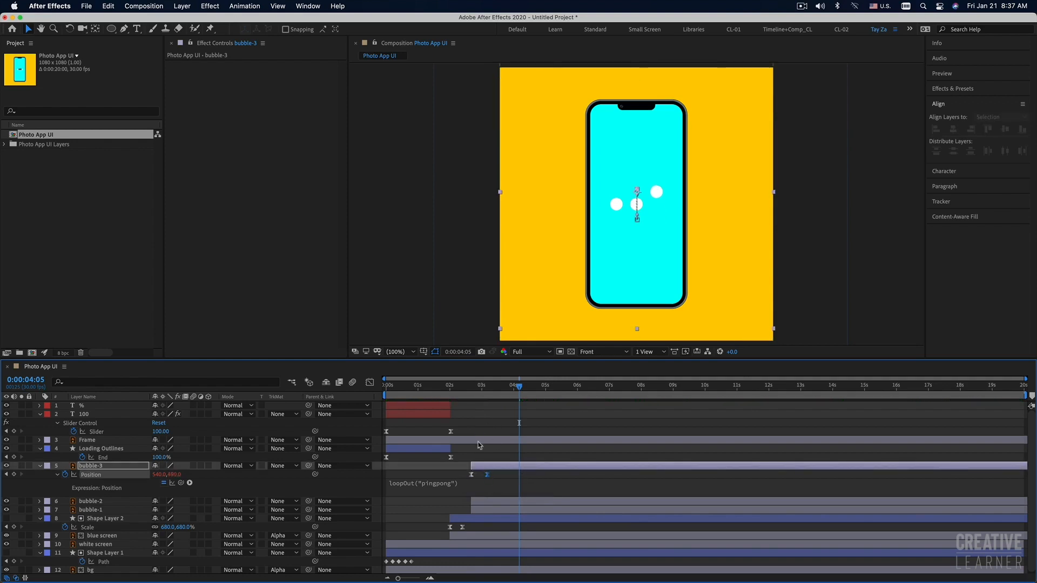
left_click(467, 386)
key("space")
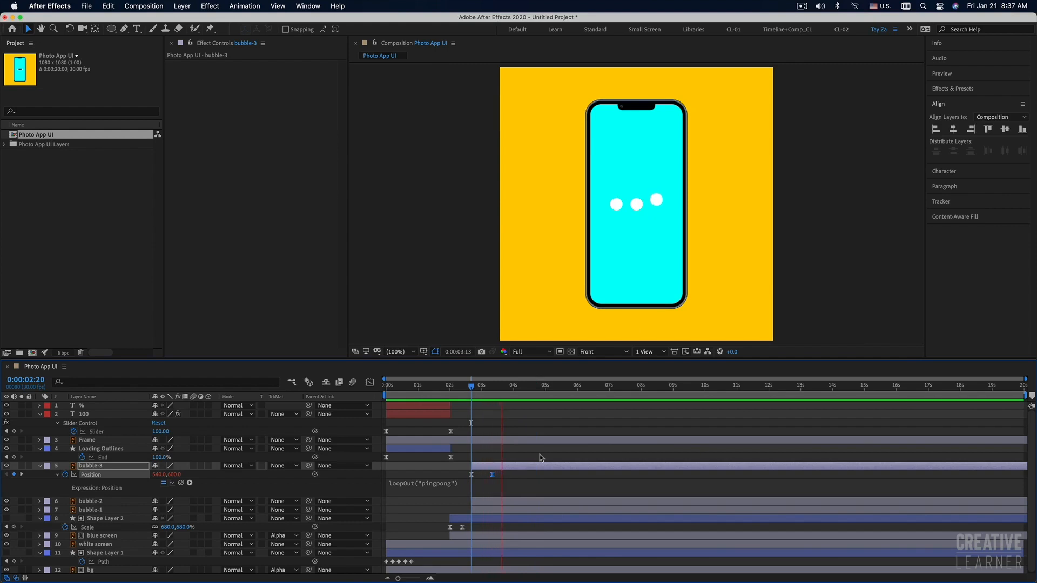
key("space")
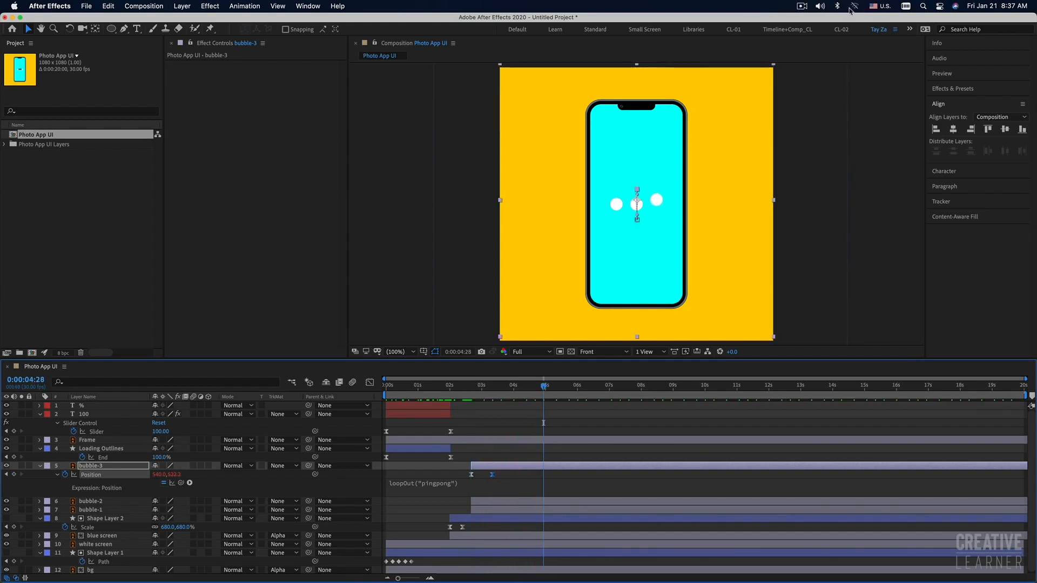
left_click(803, 6)
key("Escape")
left_click(471, 397)
key("space")
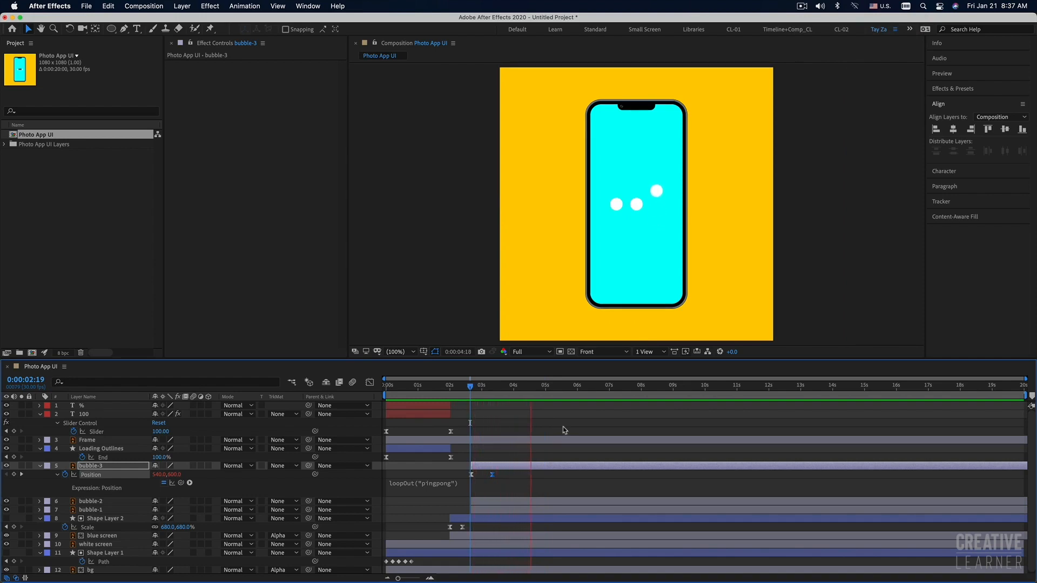
key("space")
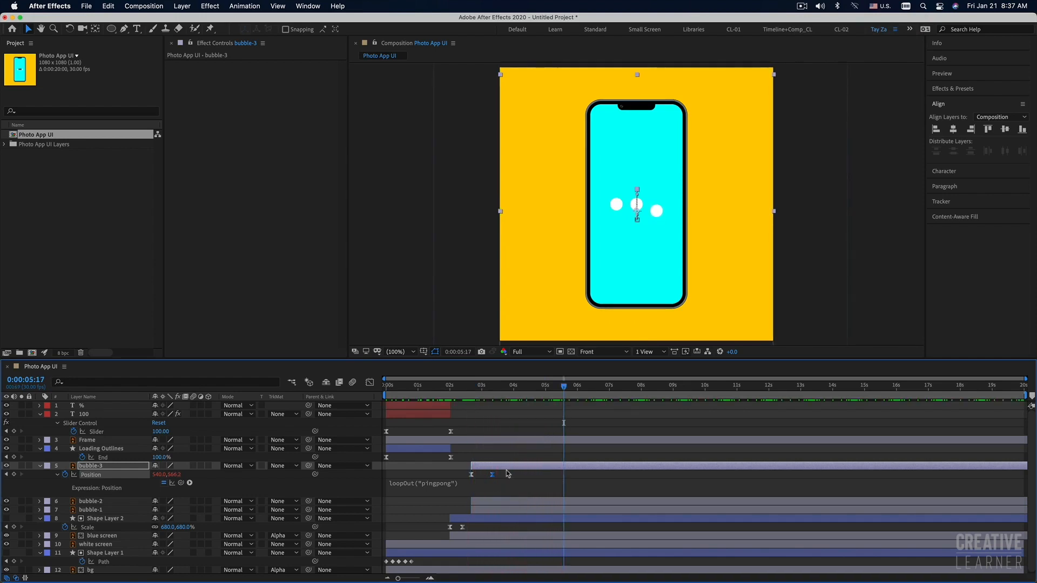
Step: Copy both Position keyframes of bubble-3 and paste them onto bubble-1 at 0:00:02:20
left_click(482, 510)
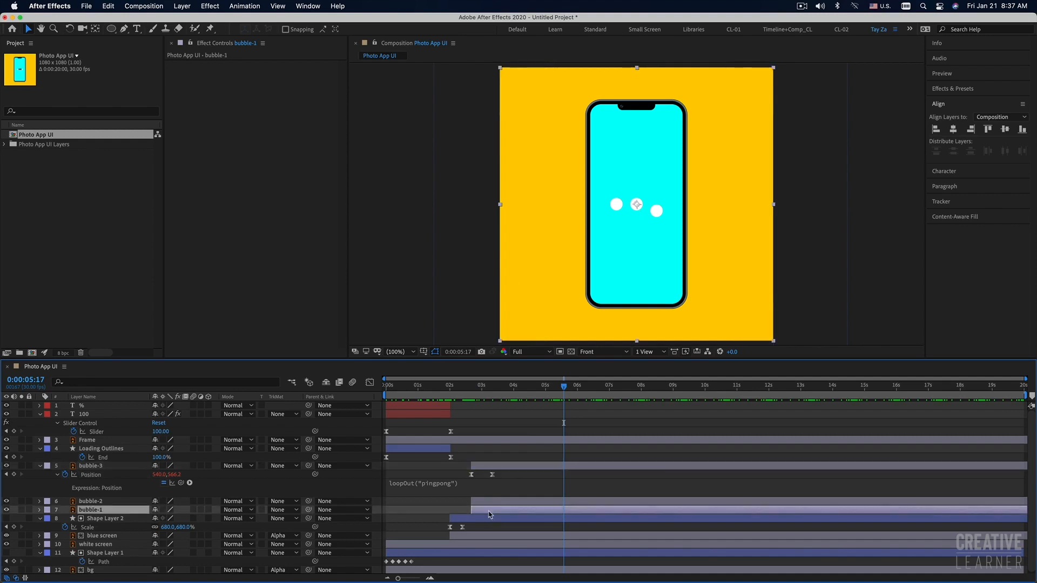
left_click_drag(499, 488, 454, 474)
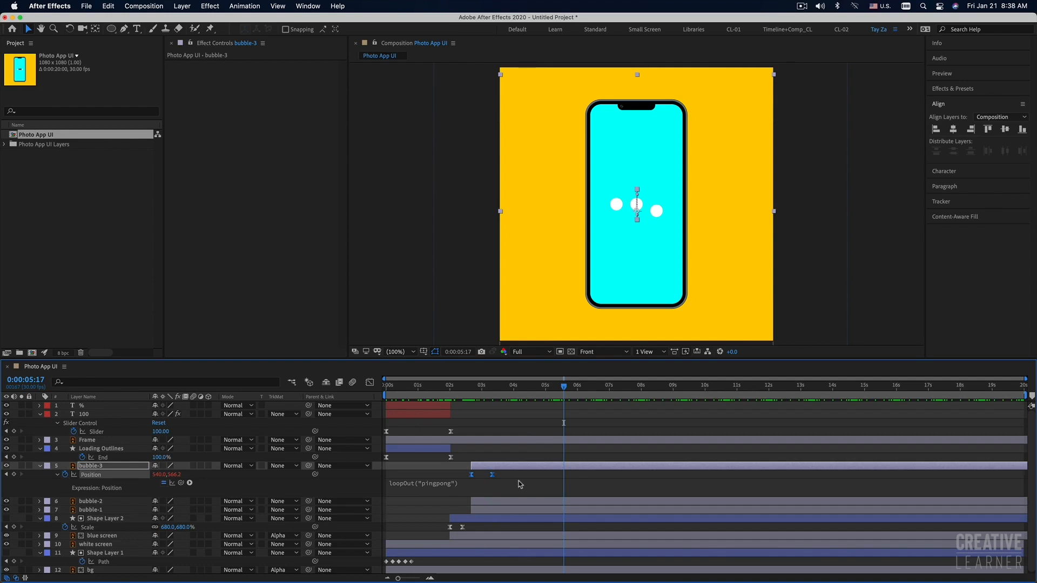
left_click(474, 402)
left_click_drag(475, 405, 470, 405)
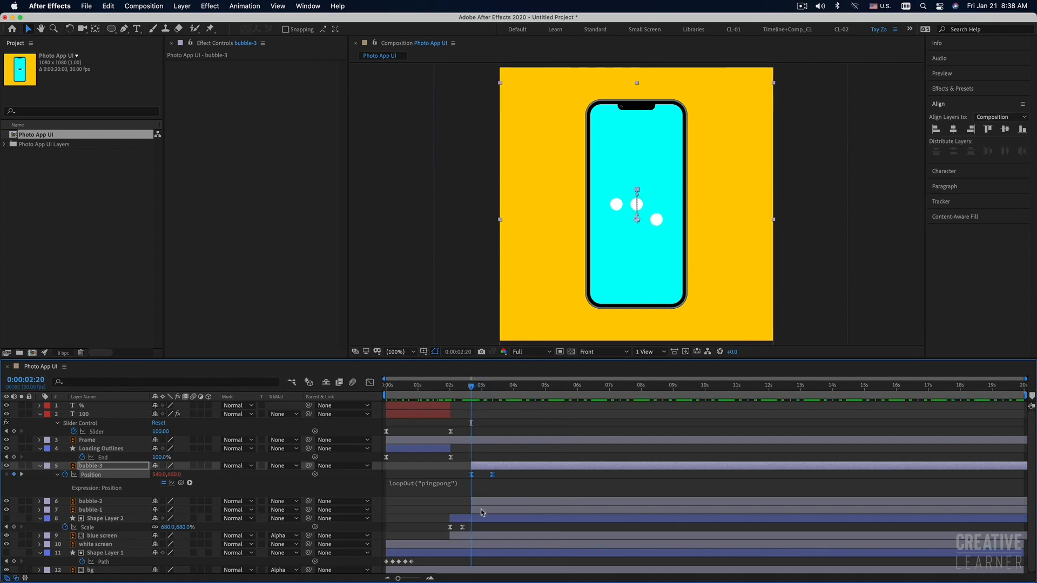
left_click(500, 511)
left_click_drag(499, 474, 468, 480)
left_click(488, 511)
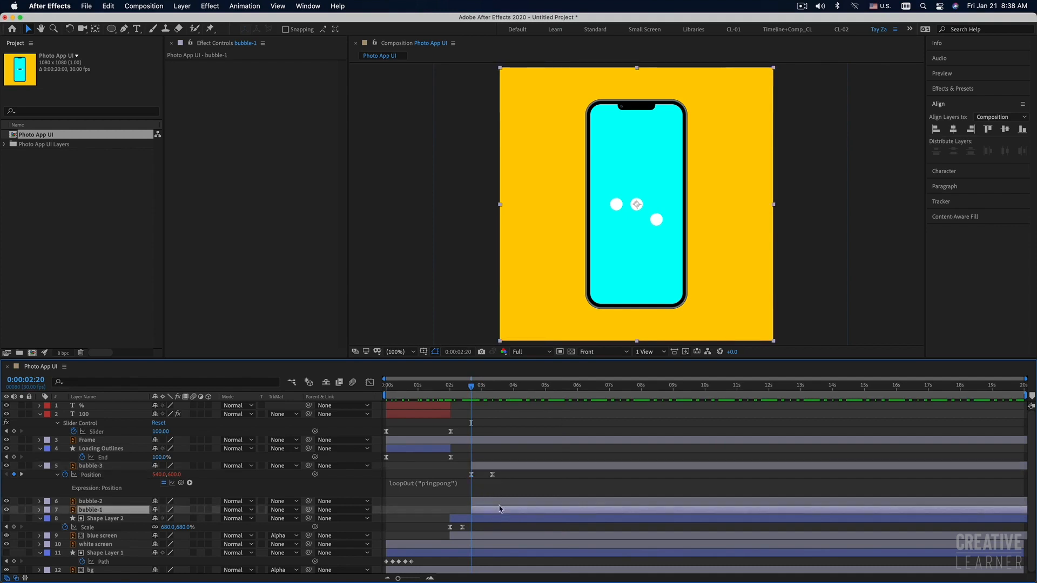
left_click(7, 510)
left_click(6, 510)
key("super+v")
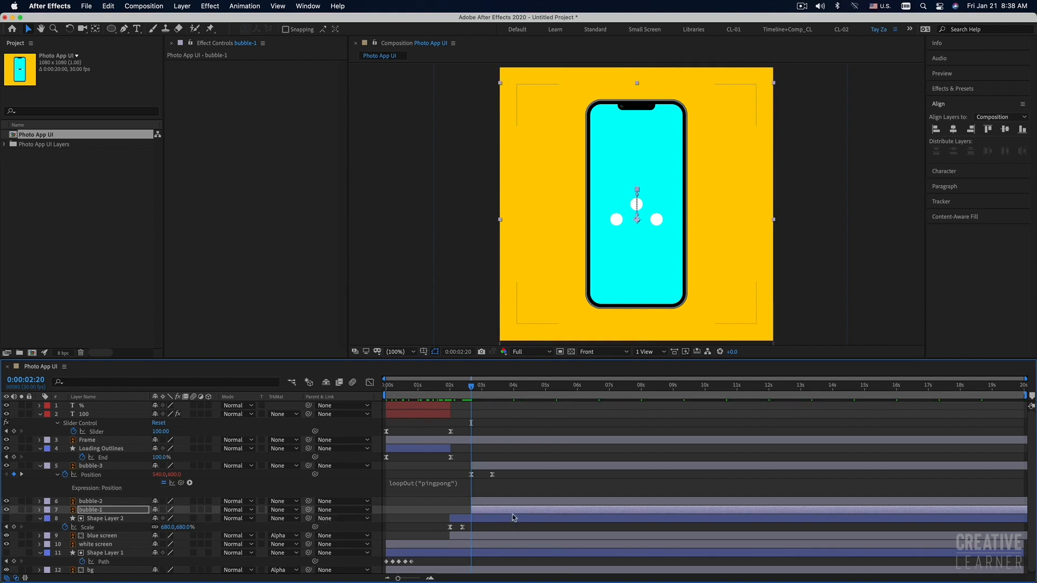
Step: Preview bubble-1 and bubble-3 bouncing together, and show bubble-1's Position keyframes in the timeline
key("space")
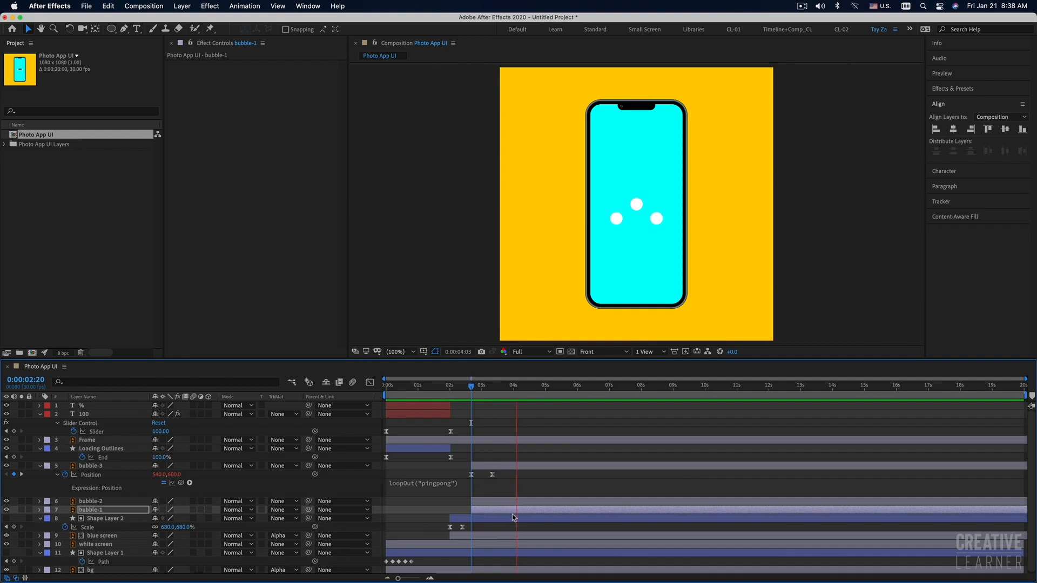
key("space")
key("space")
key("space")
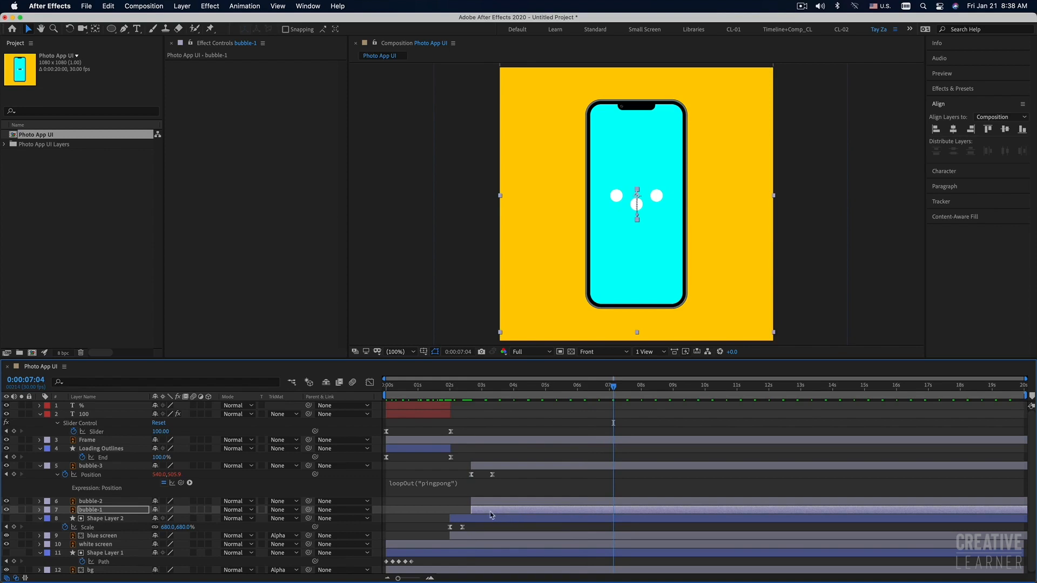
key("p")
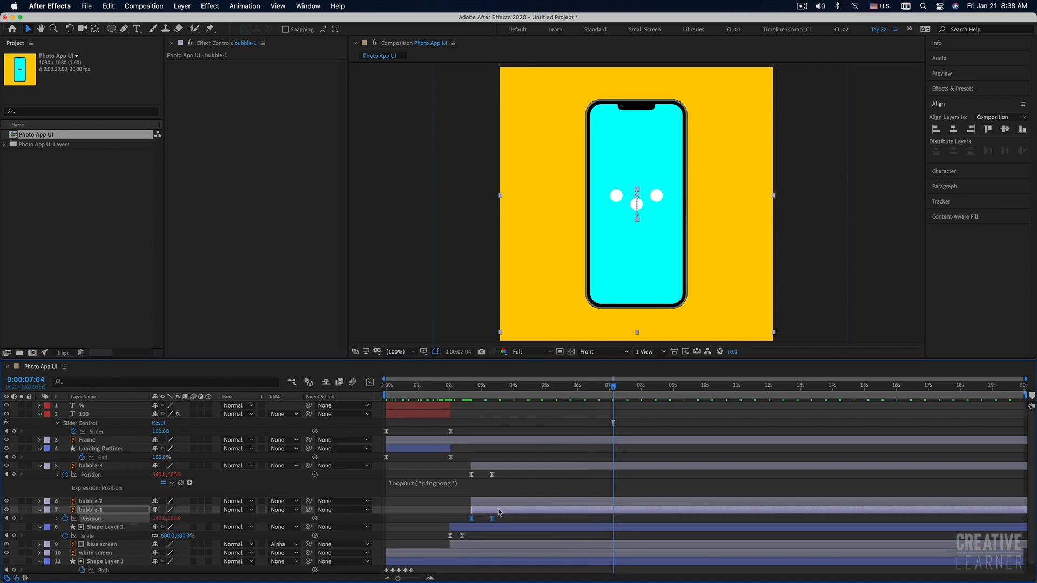
Step: Time-reverse both Position keyframes of bubble-1 and preview the motion from 0:00:02:20
left_click(505, 475)
left_click(500, 519)
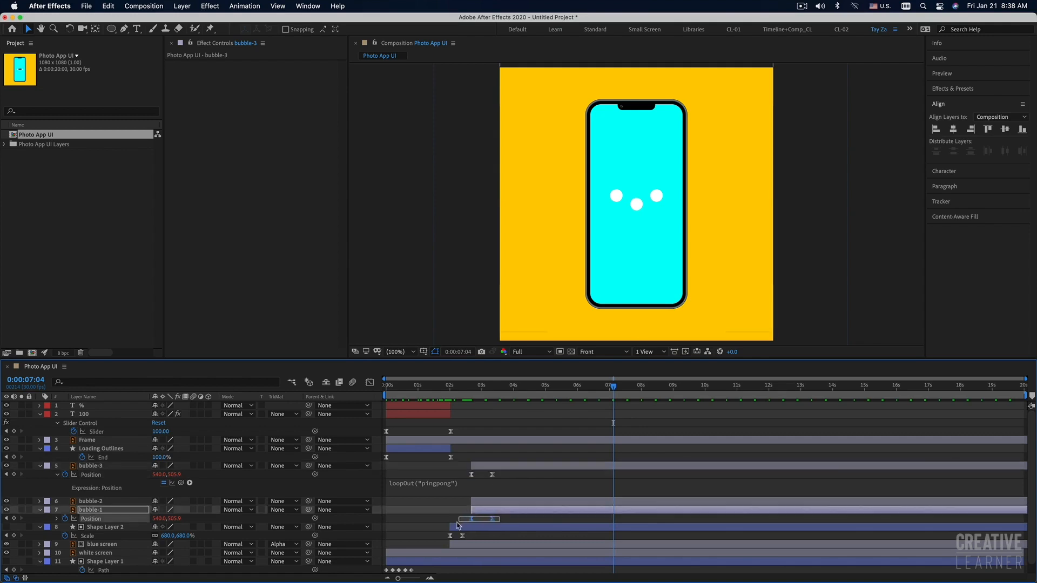
right_click(492, 519)
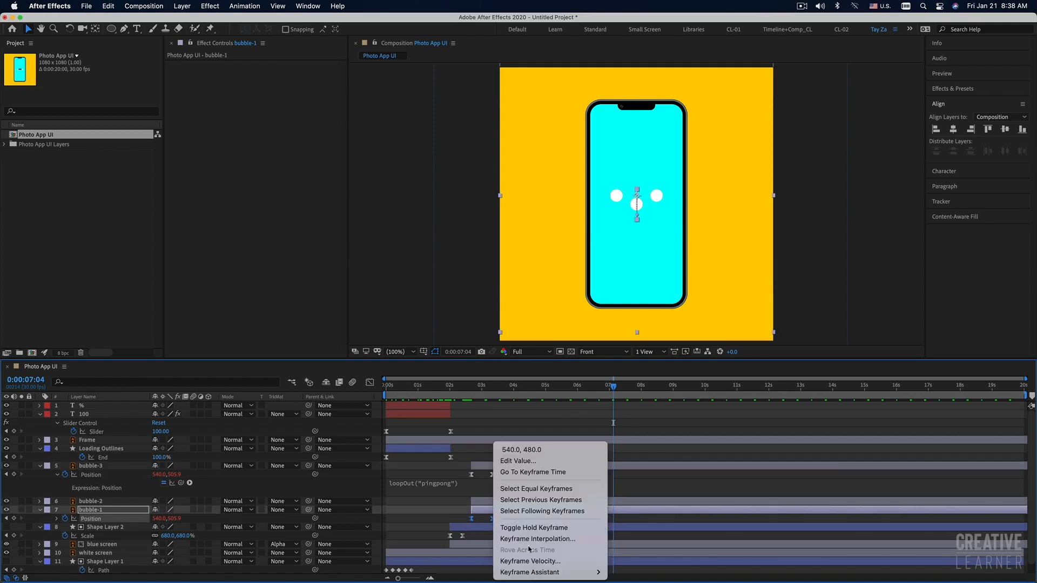
mouse_move(535, 572)
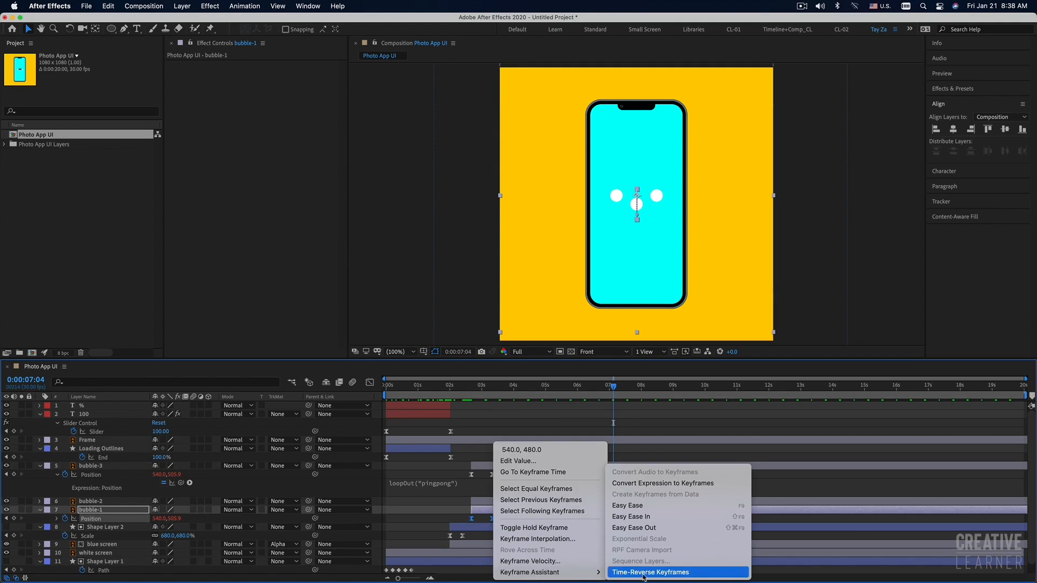
left_click(668, 572)
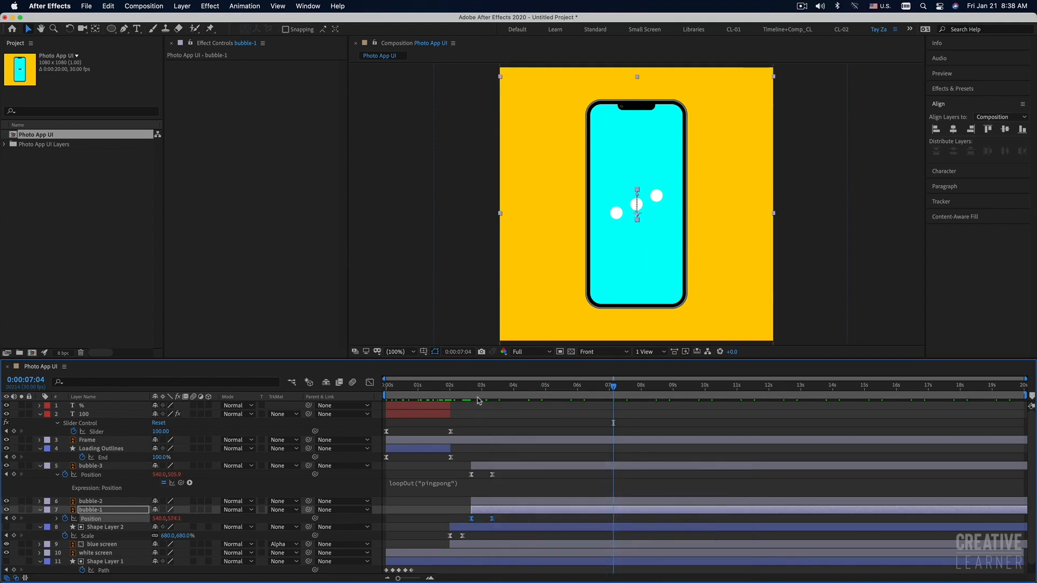
left_click_drag(478, 386, 473, 396)
key("space")
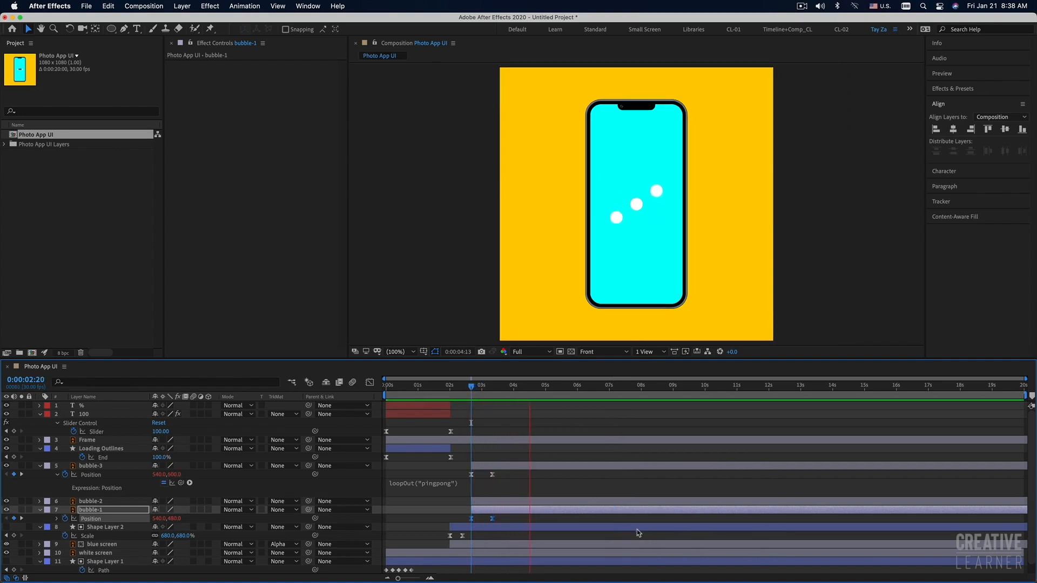
key("space")
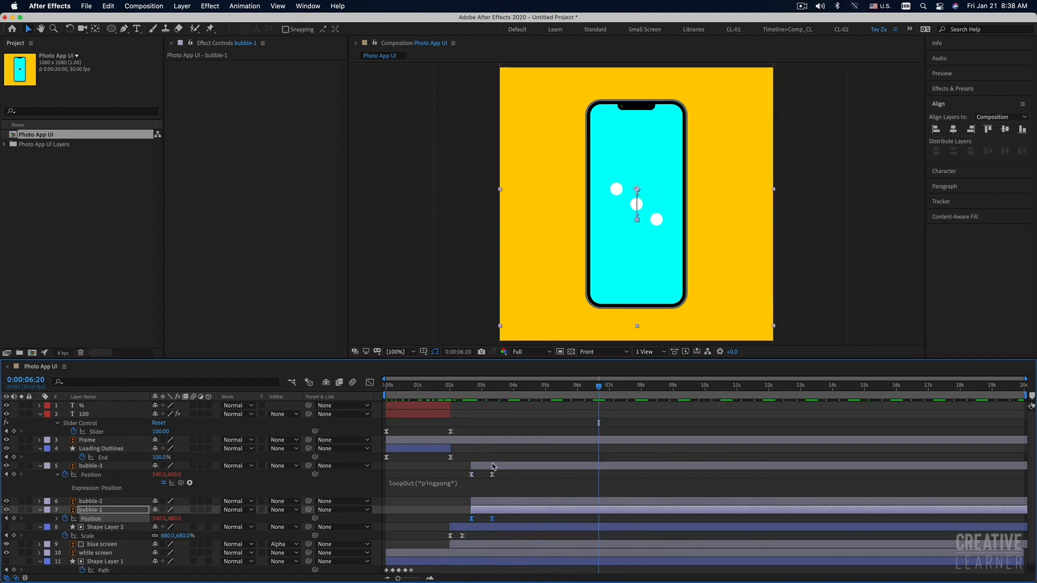
Step: Add a Position keyframe to bubble-2 at 0:00:02:20 with a vertical value of 530
left_click(486, 501)
left_click(474, 396)
left_click_drag(473, 394, 471, 394)
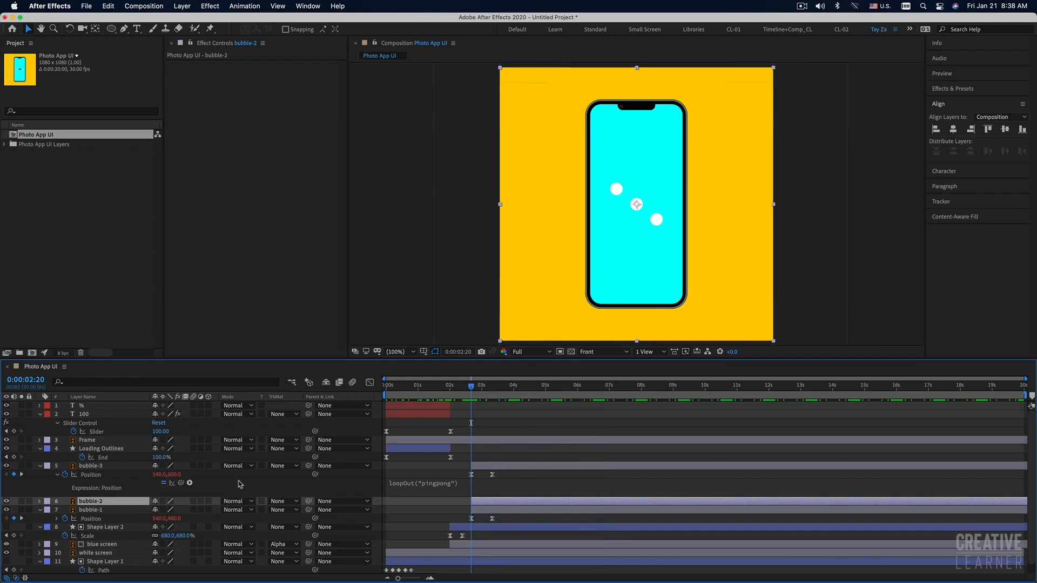
key("p")
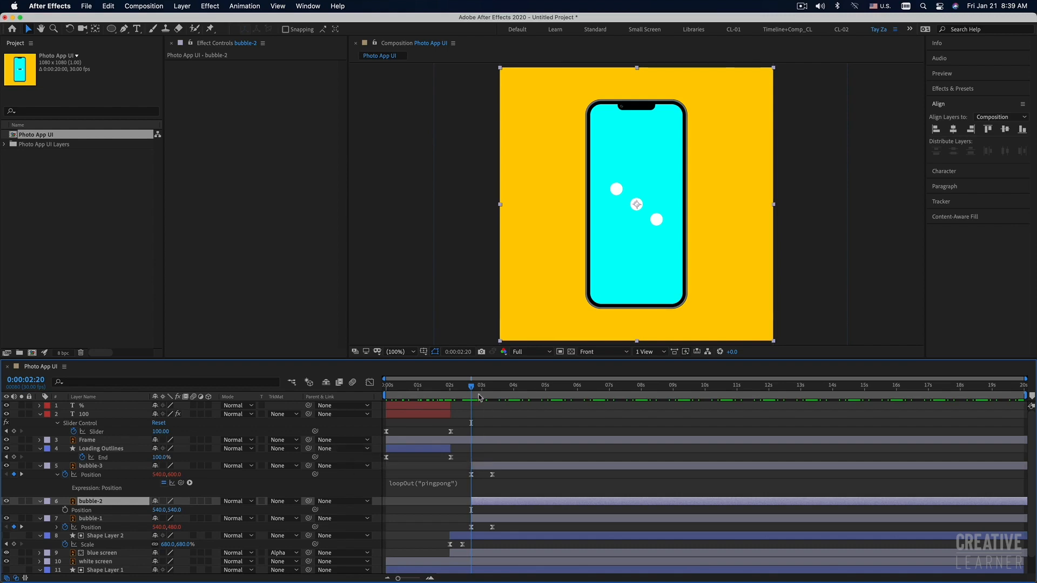
left_click_drag(471, 388, 493, 391)
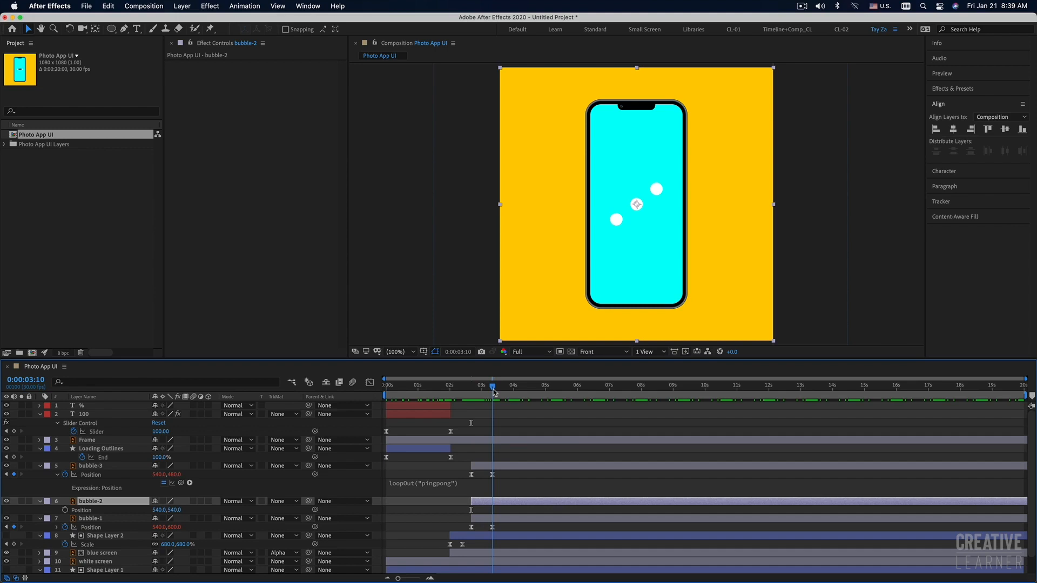
left_click_drag(492, 393, 474, 396)
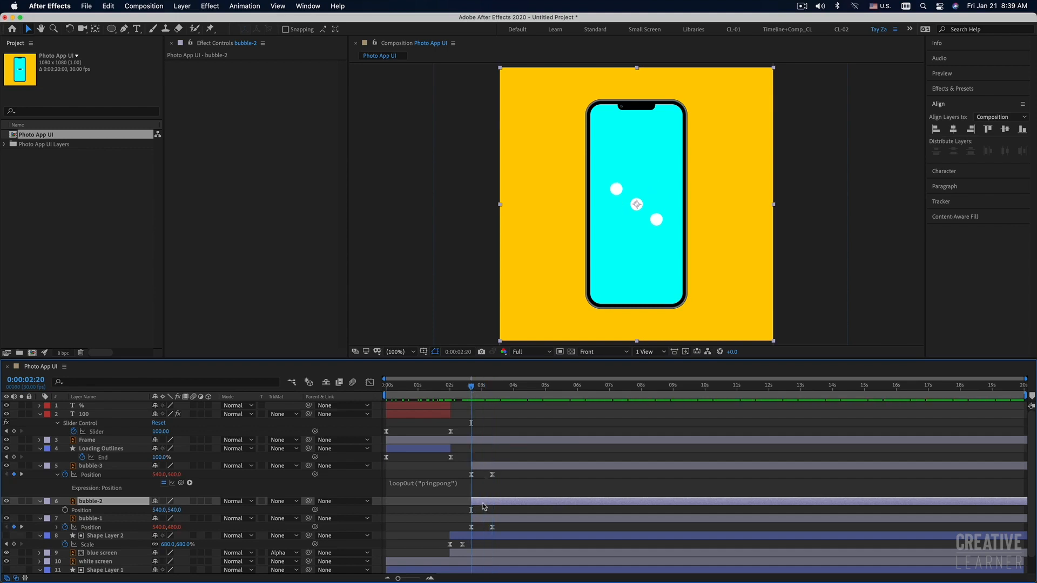
key("p")
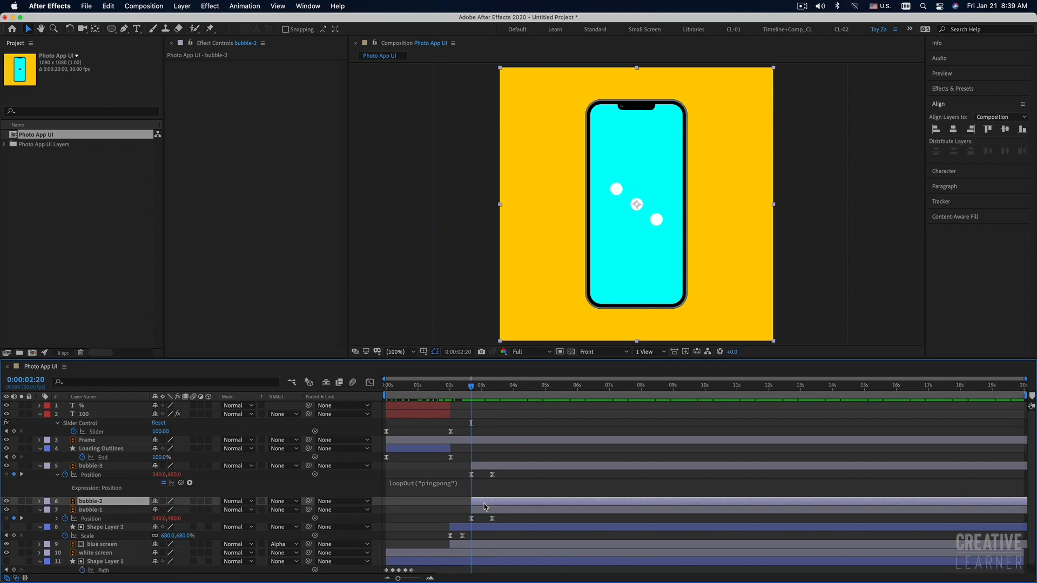
key("p")
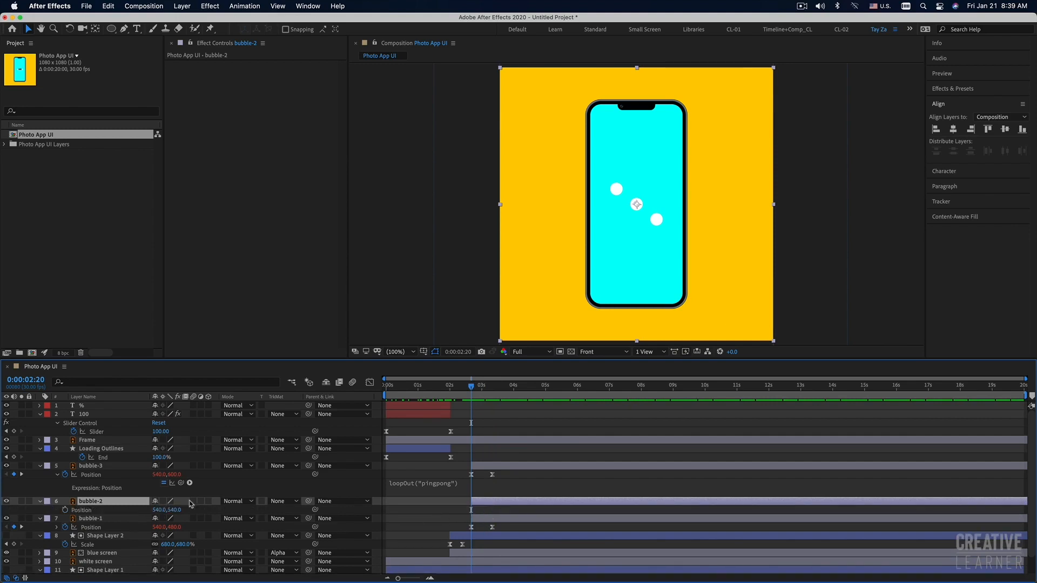
left_click(65, 510)
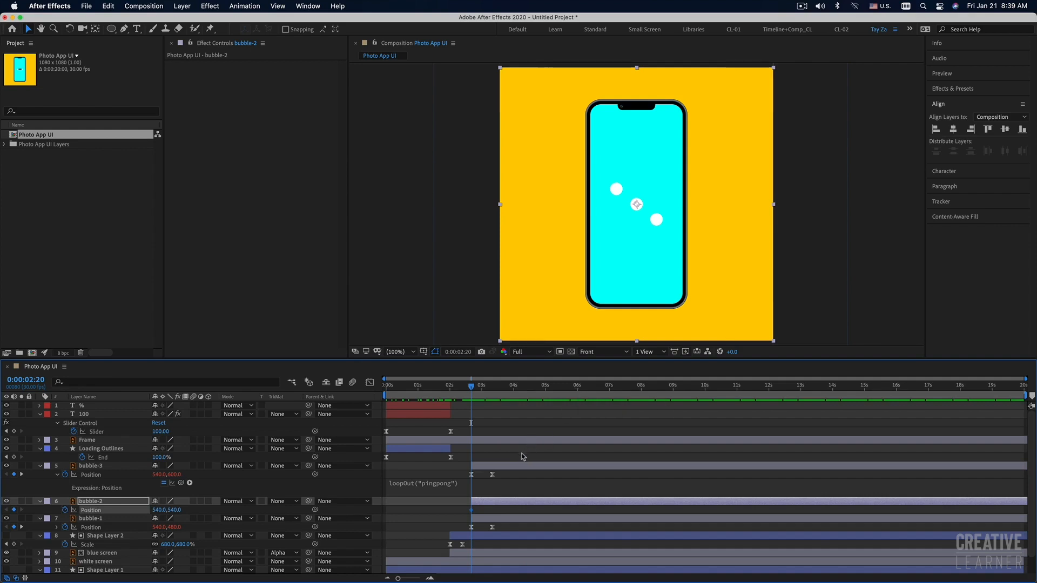
left_click(176, 510)
type("-10")
key("Return")
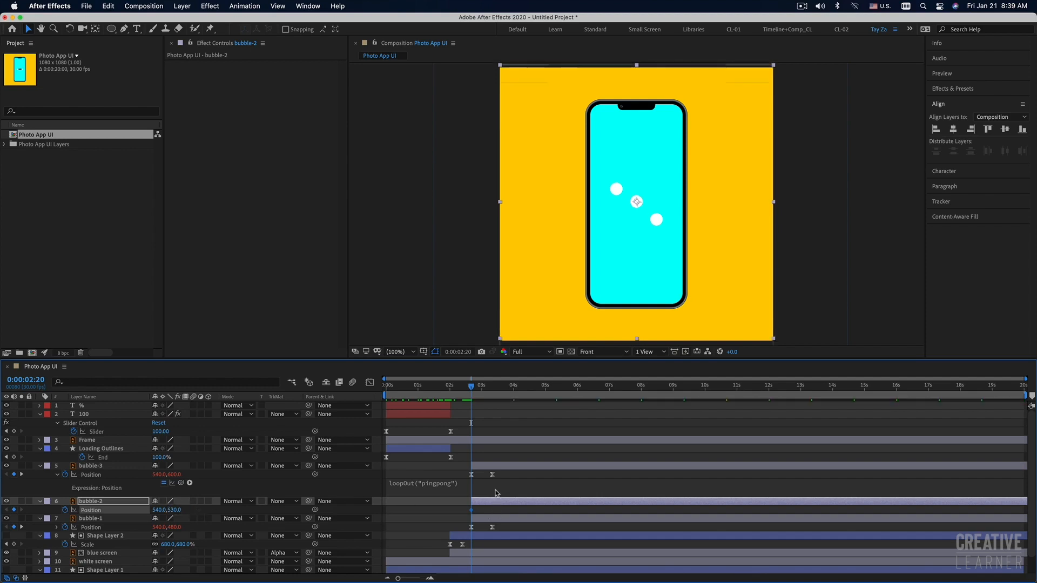
Step: Set bubble-2's vertical Position to 510 at 0:00:03:10 and preview the movement from 0:00:02:20
left_click_drag(473, 390, 492, 388)
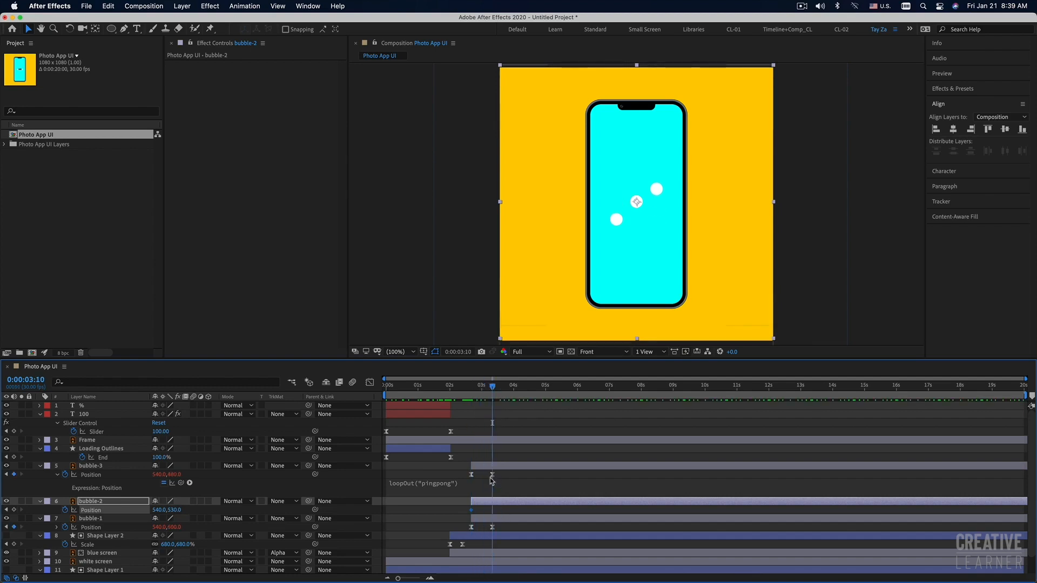
left_click(174, 510)
key("Return")
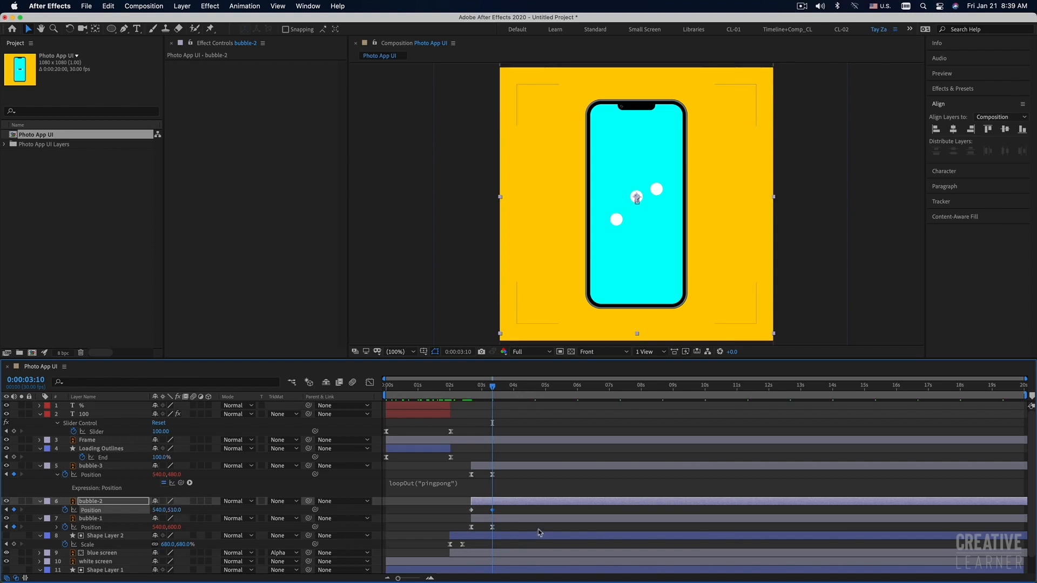
left_click_drag(486, 387, 470, 387)
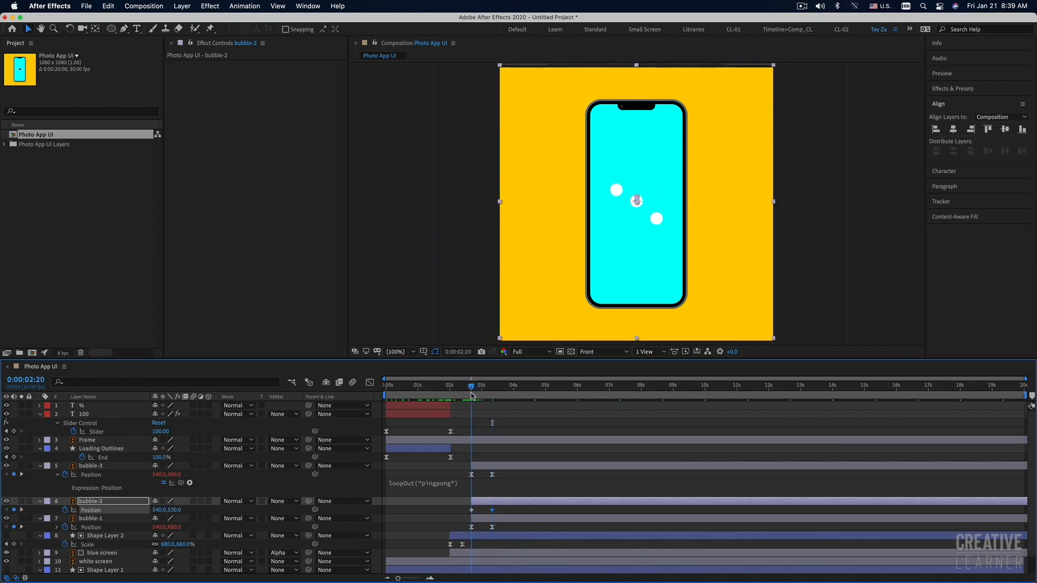
key("space")
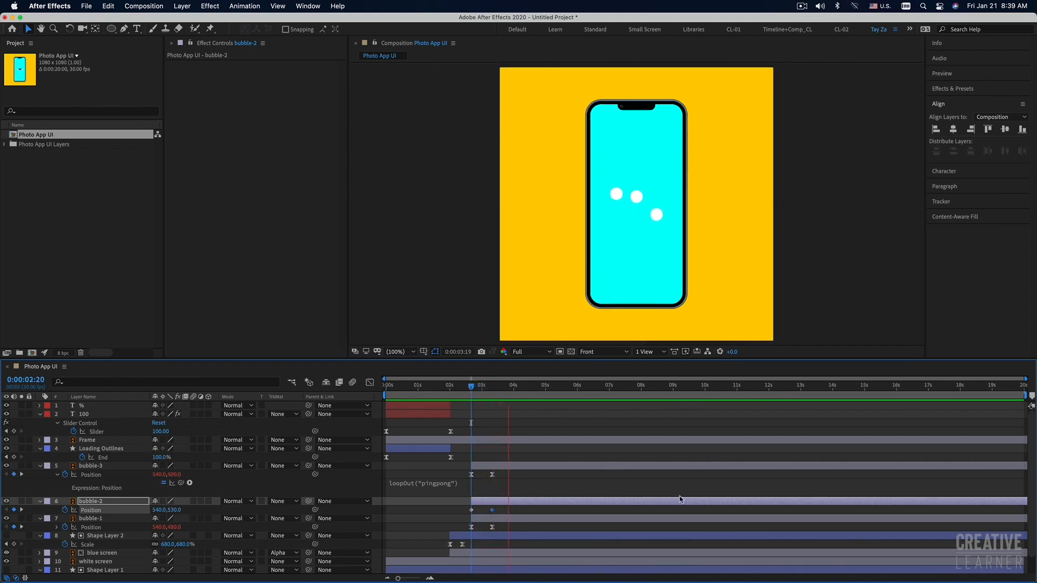
key("space")
Step: Apply Easy Ease to bubble-2's Position keyframes and give its Position the loopOut("pingpong") expression copied from bubble-3
left_click_drag(501, 509, 452, 512)
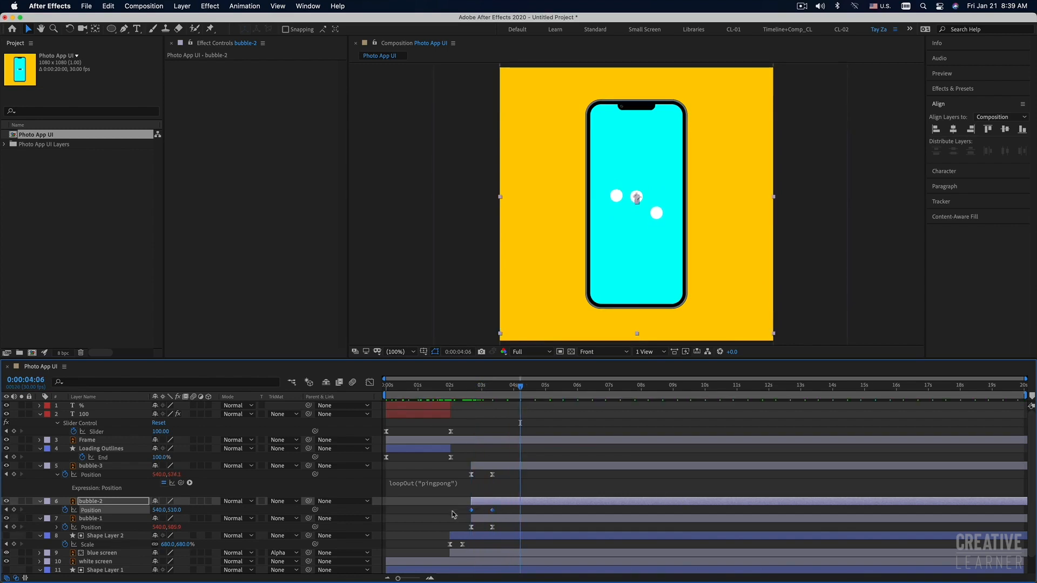
key("F9")
left_click(439, 484)
left_click_drag(487, 483, 388, 483)
key("super+c")
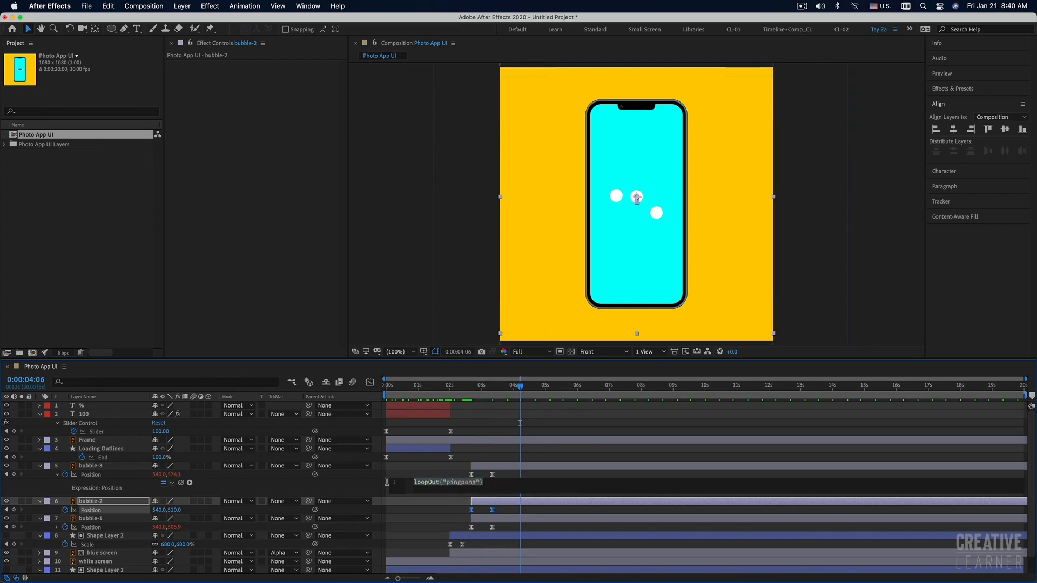
left_click(501, 514)
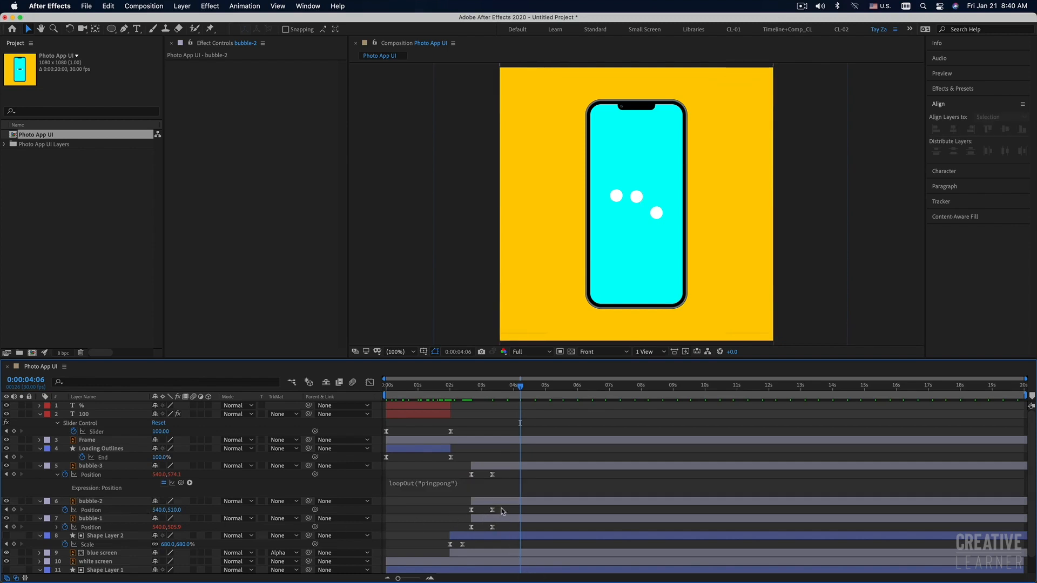
left_click_drag(501, 507, 442, 527)
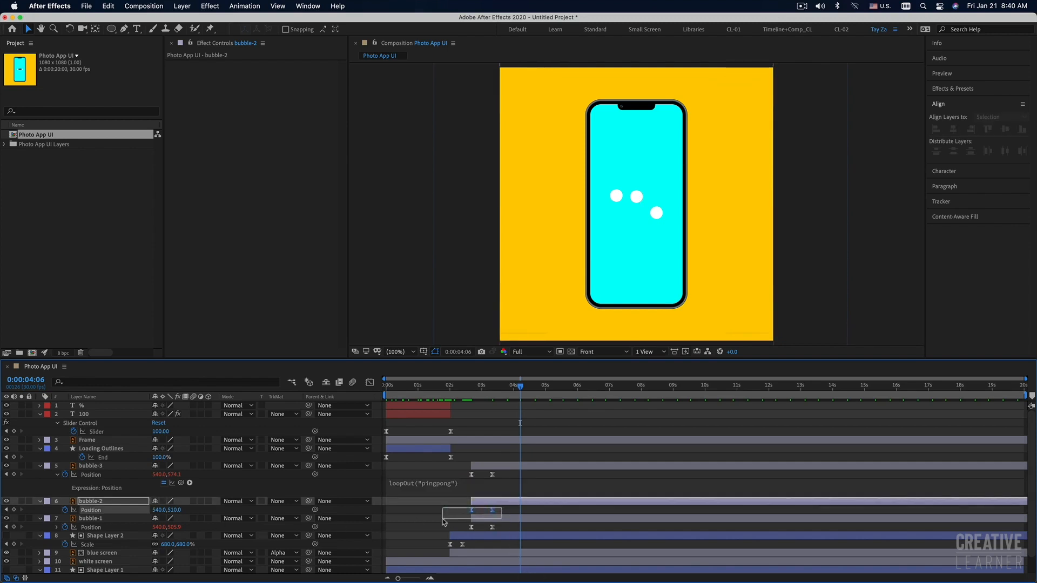
left_click(65, 509, "alt")
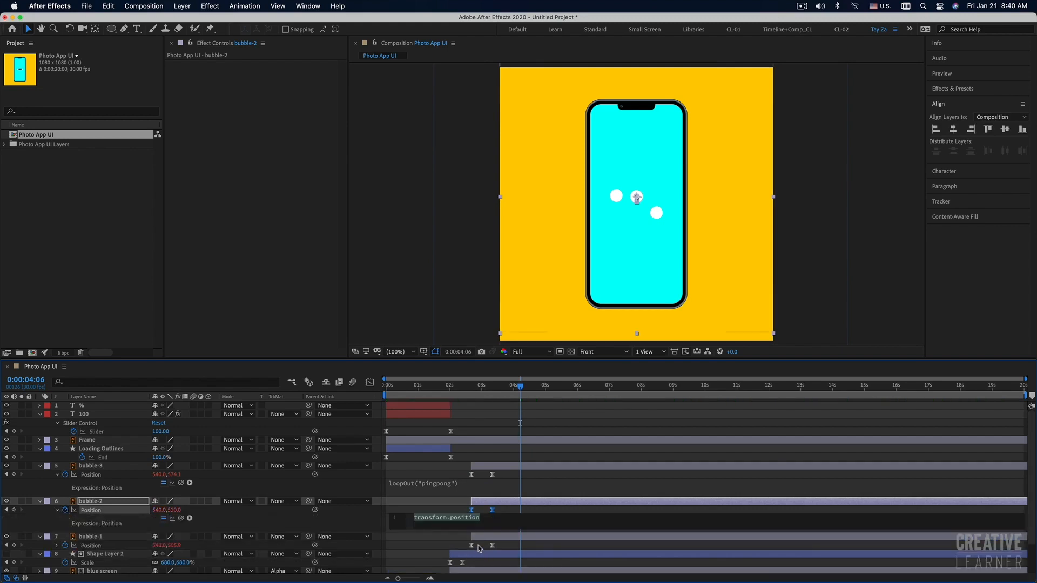
key("super+v")
left_click(517, 480)
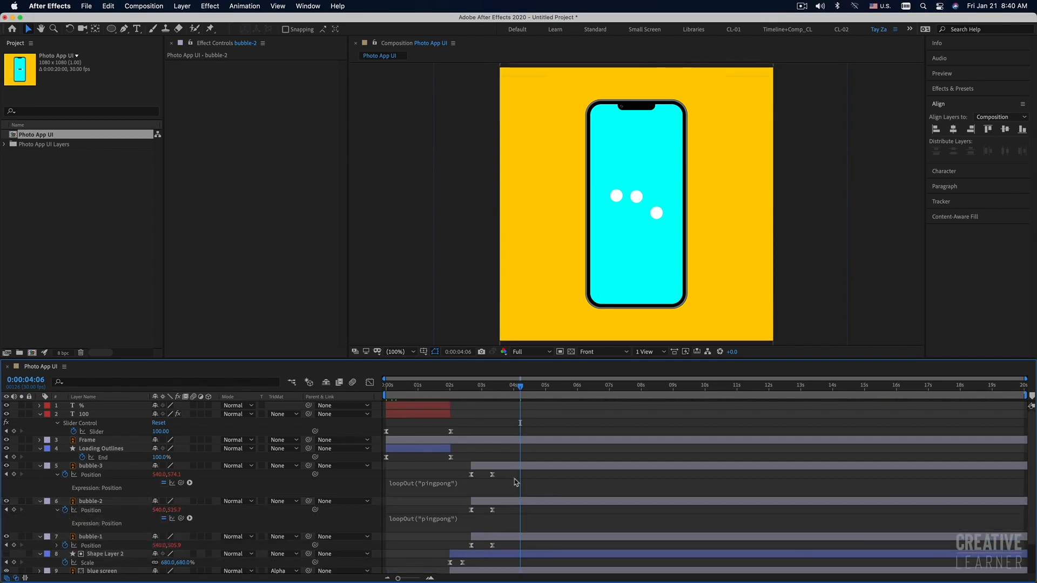
Step: Preview all three bubbles bouncing from 0:00:02:18
left_click_drag(481, 388, 469, 392)
key("space")
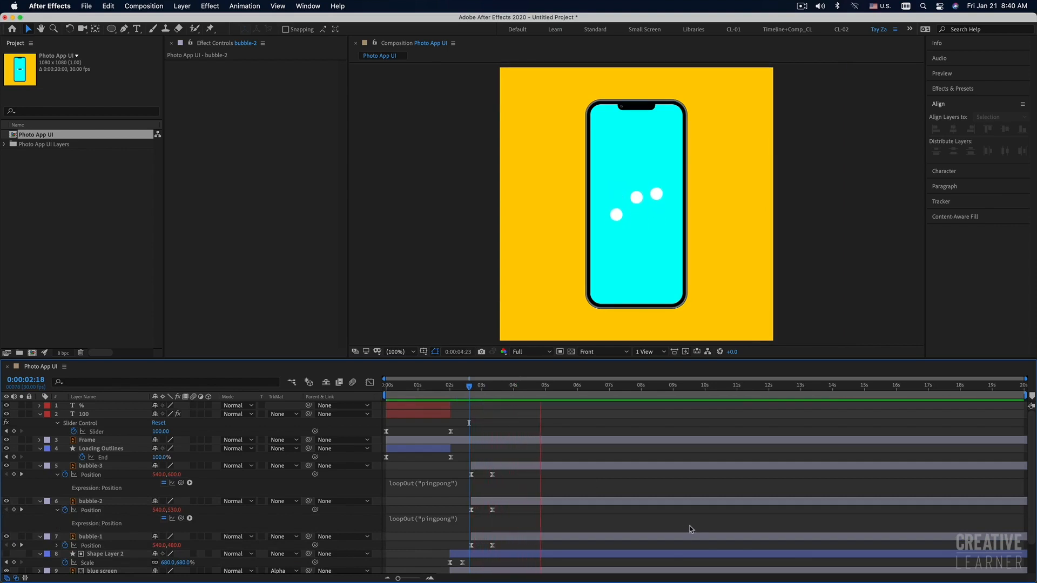
left_click(471, 387)
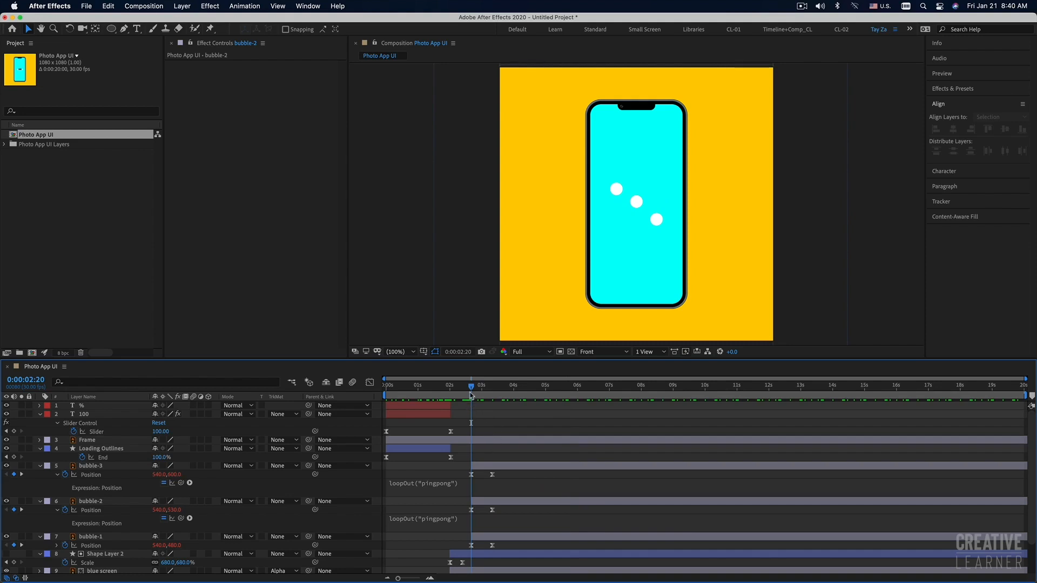
Step: Change the vertical value of bubble-2's last Position keyframe at 0:00:03:10 to 550
left_click_drag(472, 390, 492, 393)
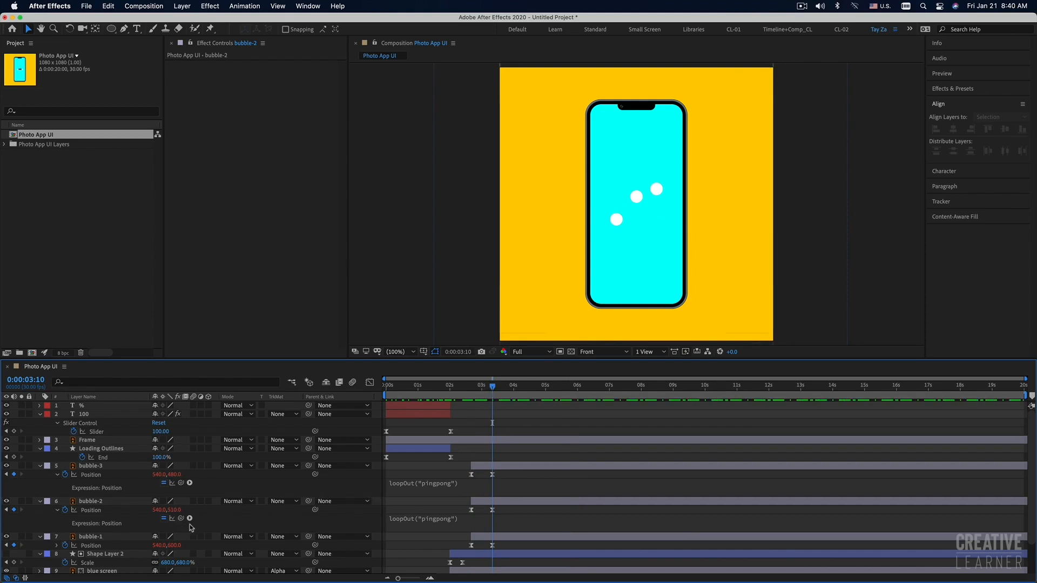
left_click(492, 510)
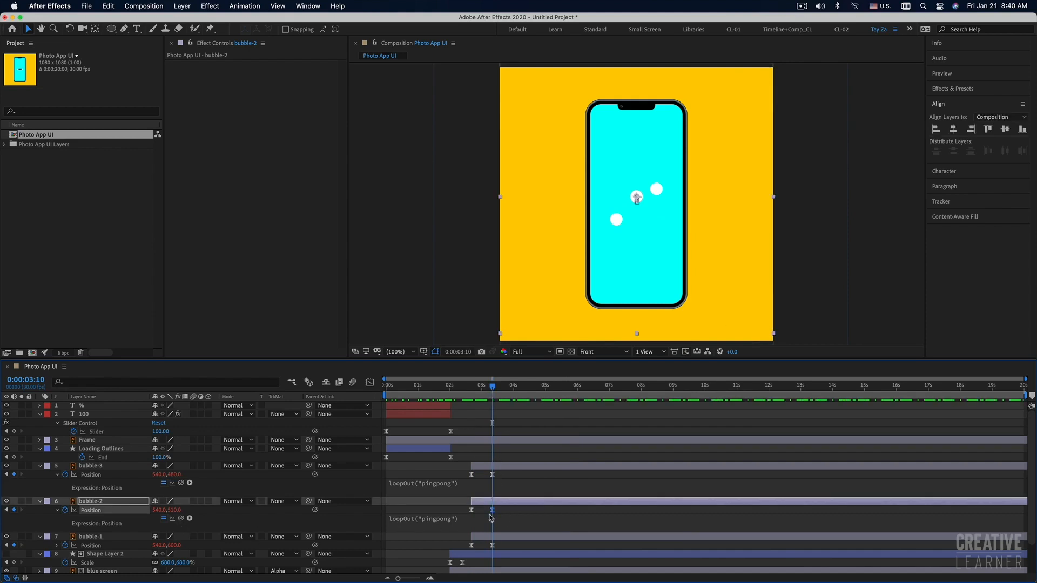
left_click(174, 510)
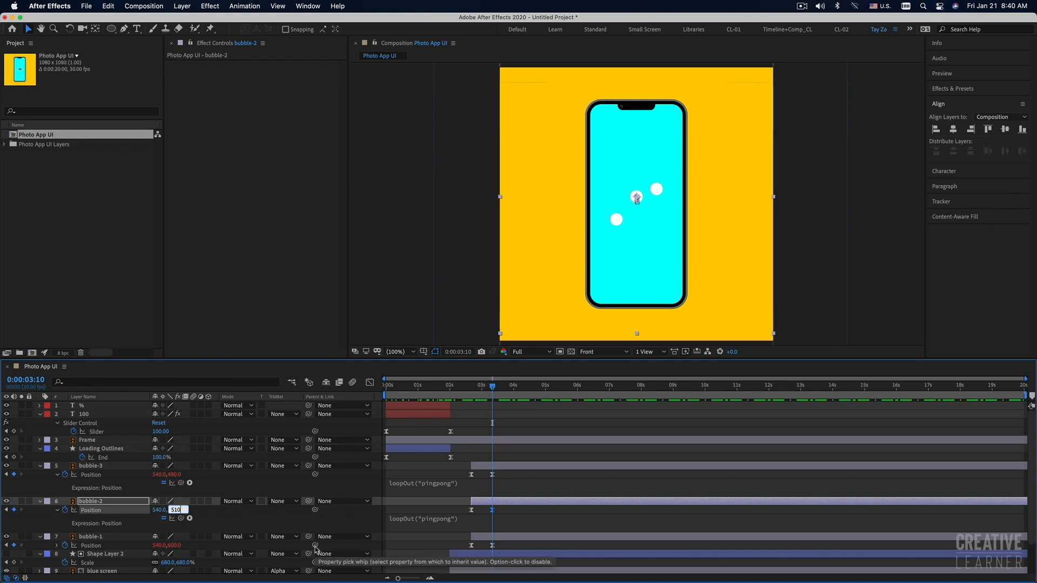
key("shift+Down")
key("shift+Up")
key("shift+Up")
key("shift+Up")
key("shift+Up")
key("shift+Up")
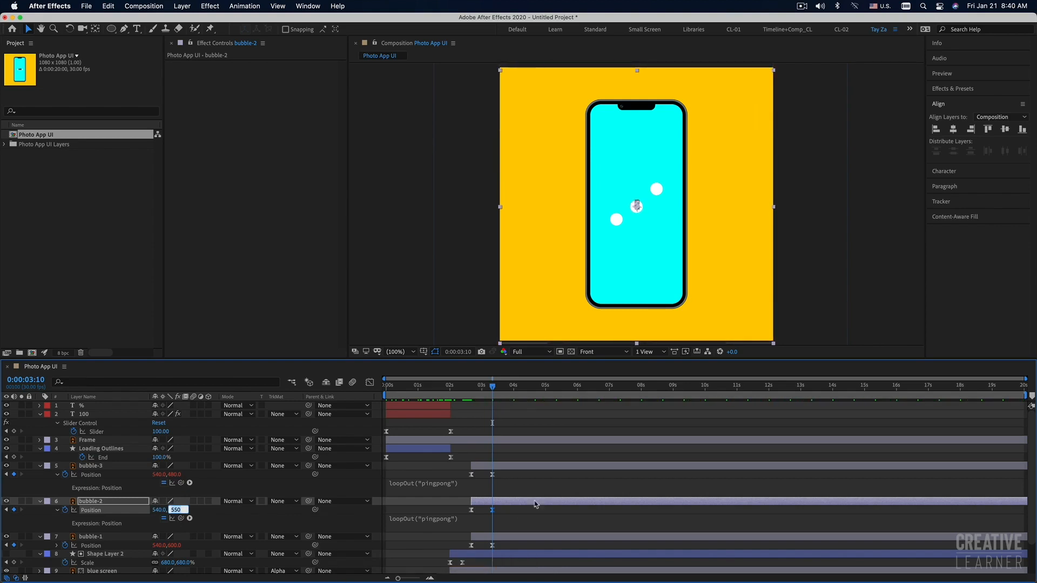
key("Return")
Step: Preview the bubble loop from 0:00:02:19 and the whole animation from its beginning
key("space")
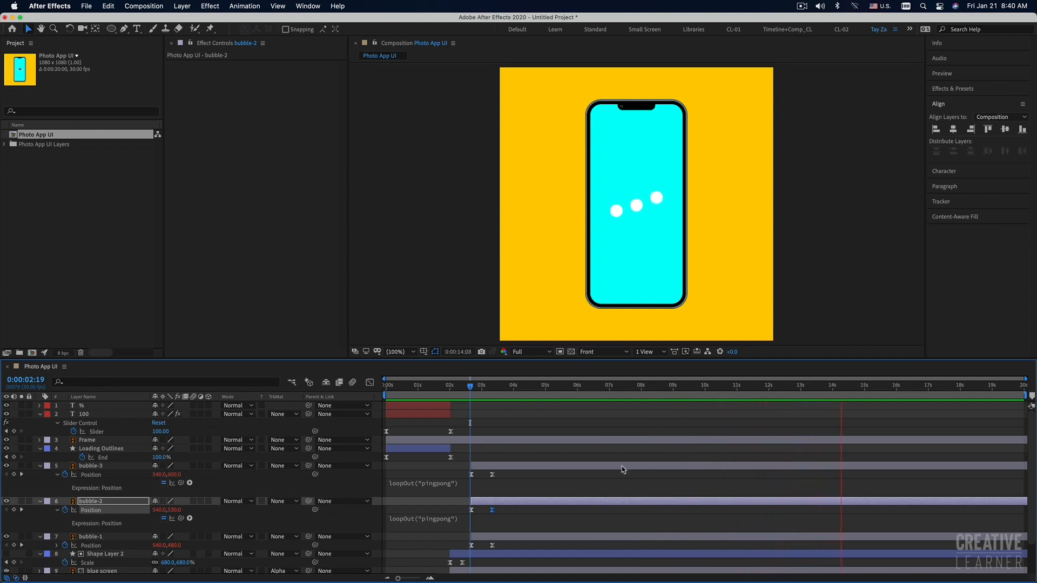
left_click(581, 430)
left_click_drag(469, 387, 355, 391)
key("space")
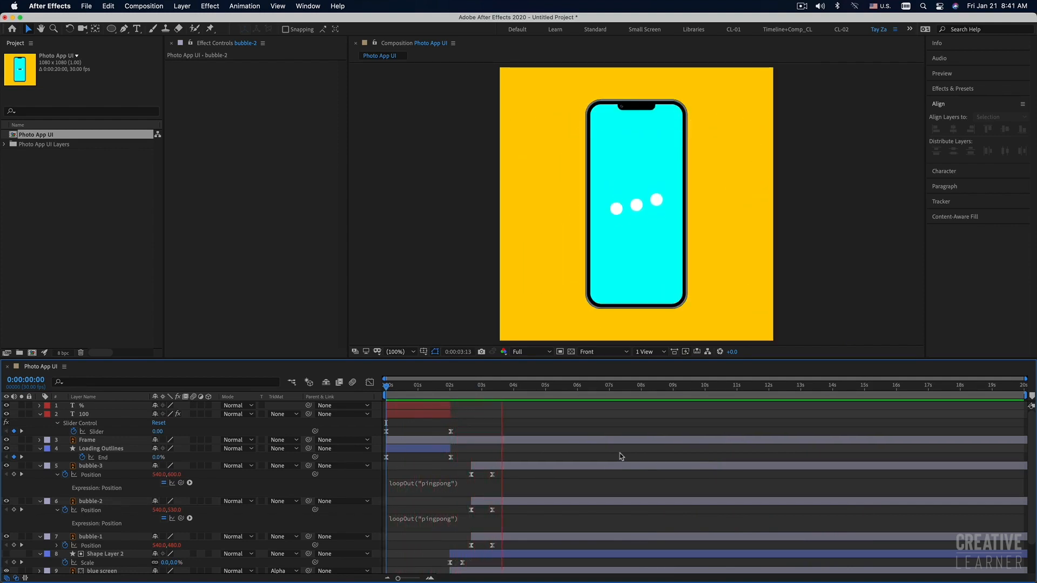
key("space")
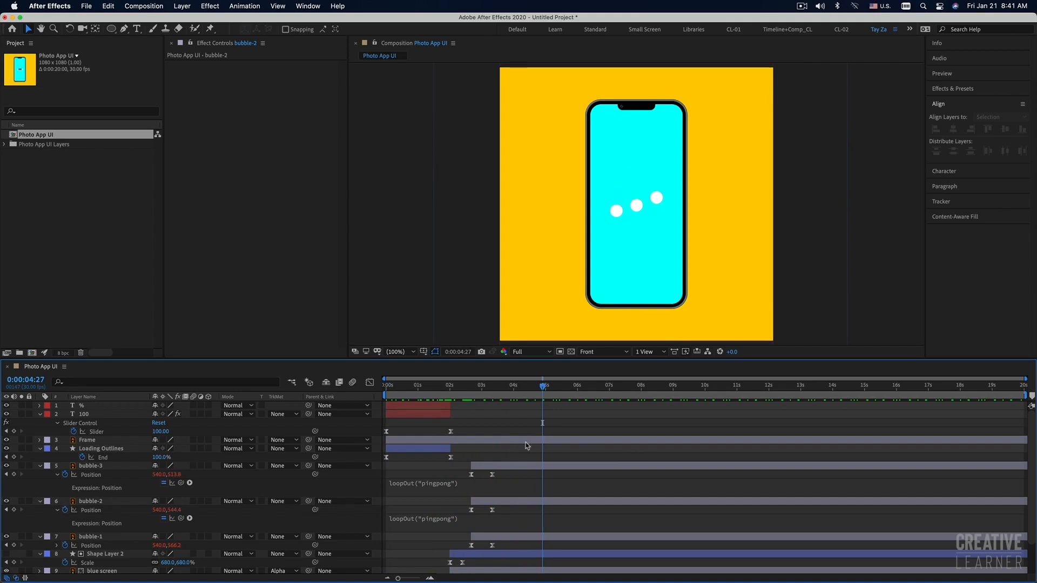
left_click_drag(461, 385, 470, 385)
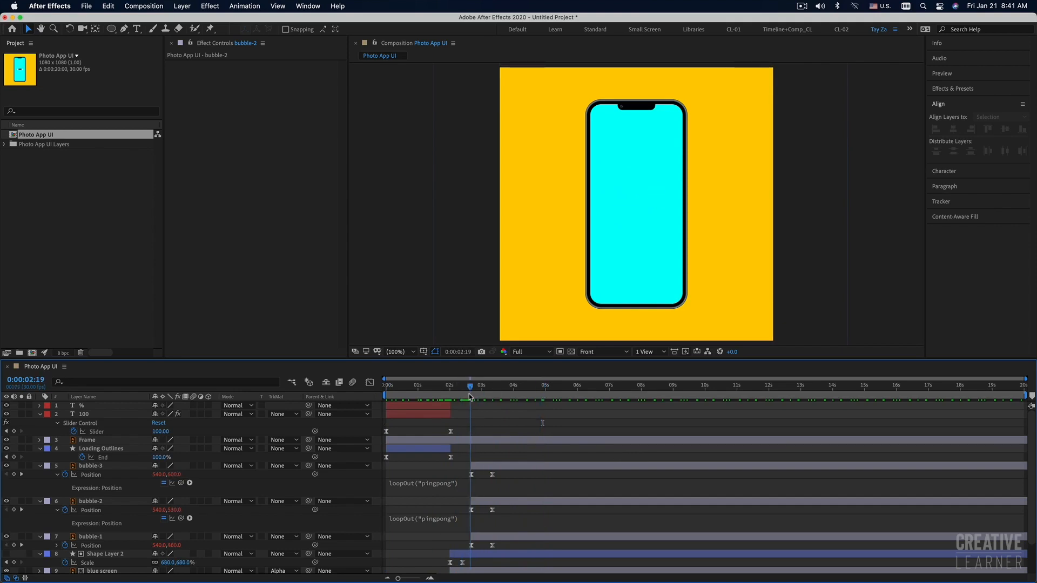
key("space")
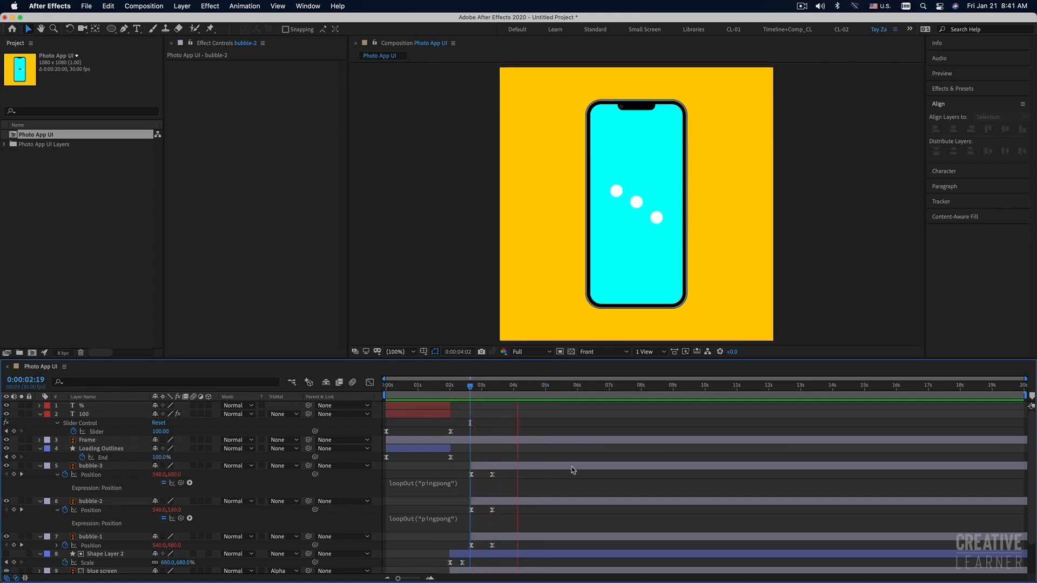
Step: Preview the bubble loop again from 0:00:02:21
key("space")
left_click(472, 386)
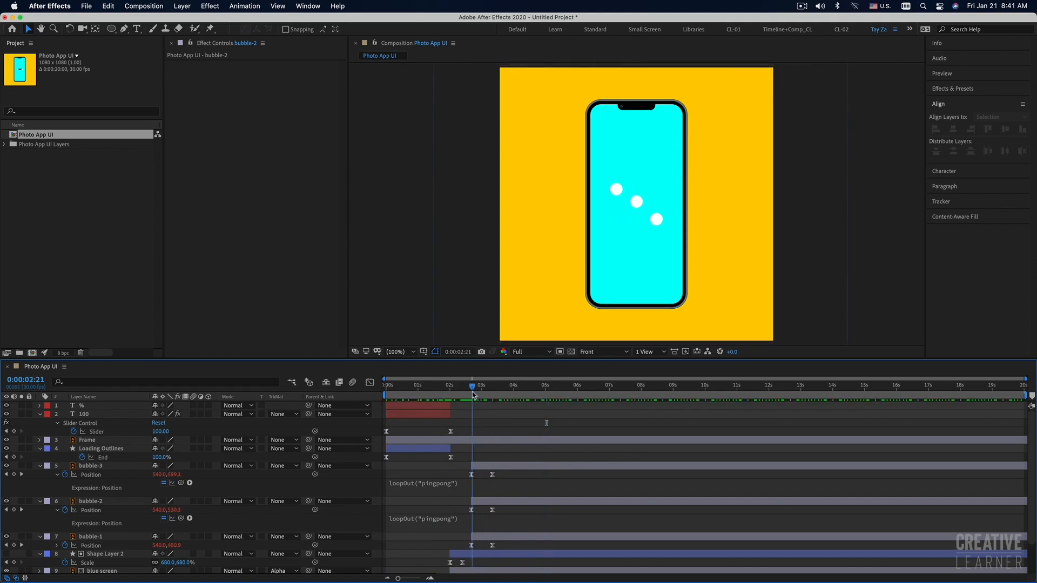
key("space")
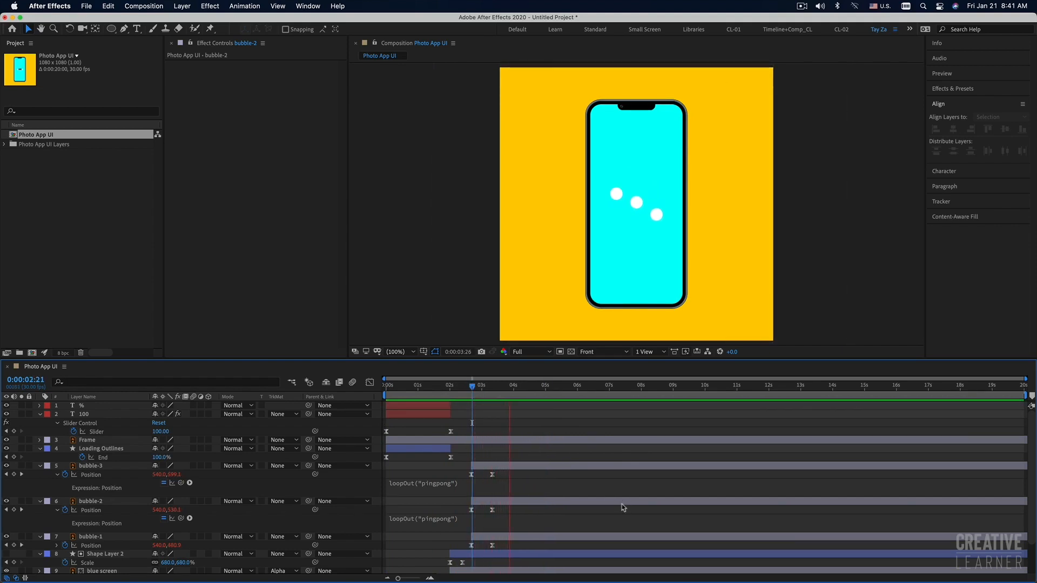
Step: Move the current time to 0:00:05:00 and collapse the revealed properties of all layers
left_click(543, 401)
left_click_drag(543, 390, 545, 389)
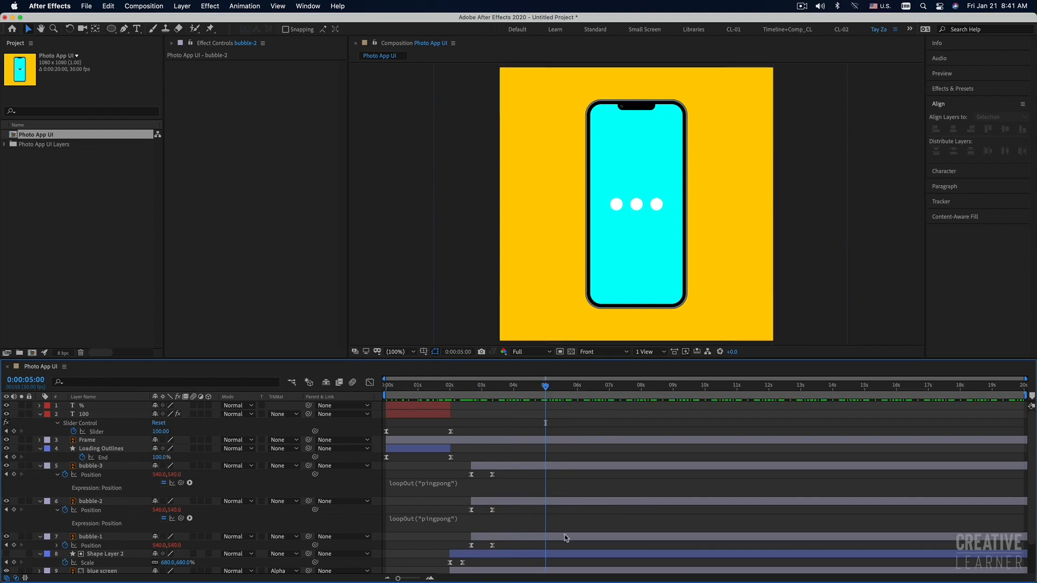
scroll(565, 537, "down", 3)
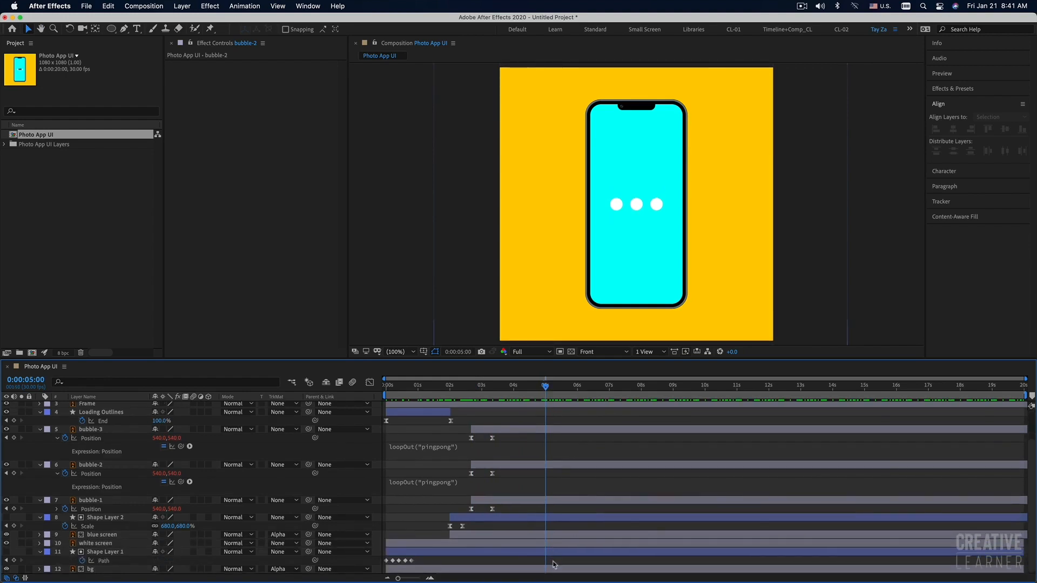
left_click(563, 450)
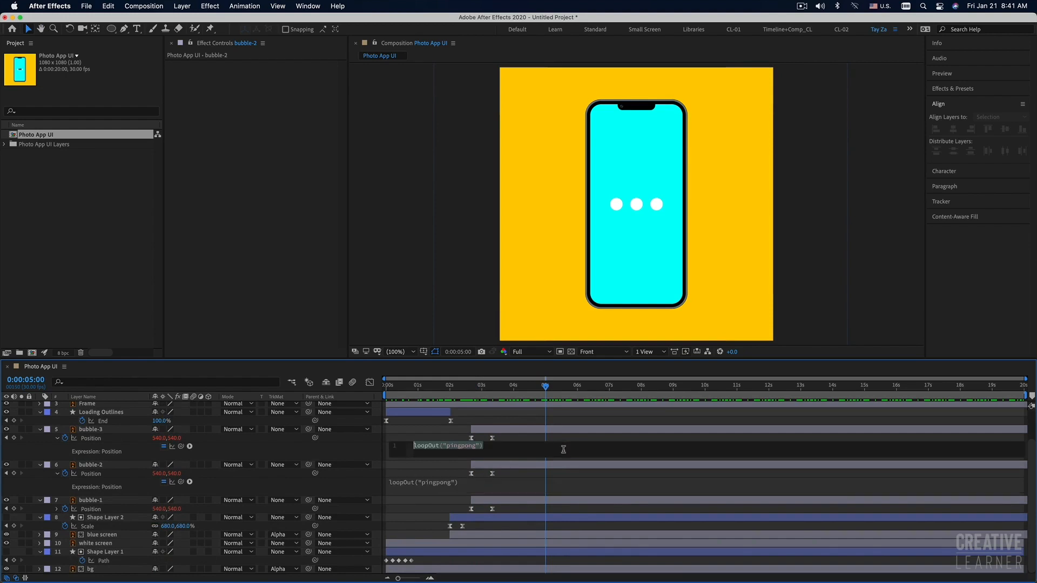
left_click(601, 560)
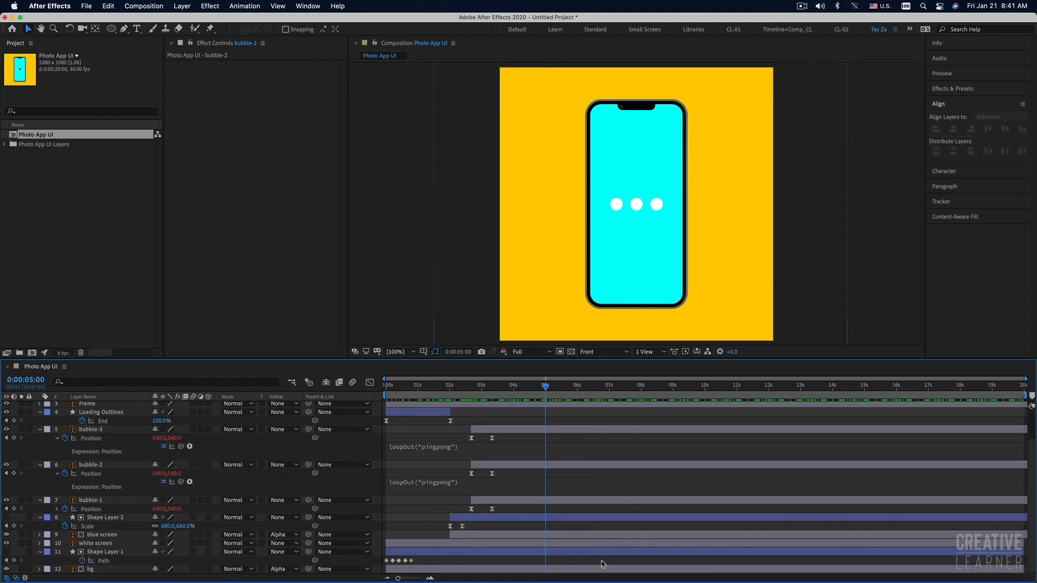
key("u")
Step: Split the three bubble layers at 0:00:05:00 and delete the parts after that time
left_click(539, 441)
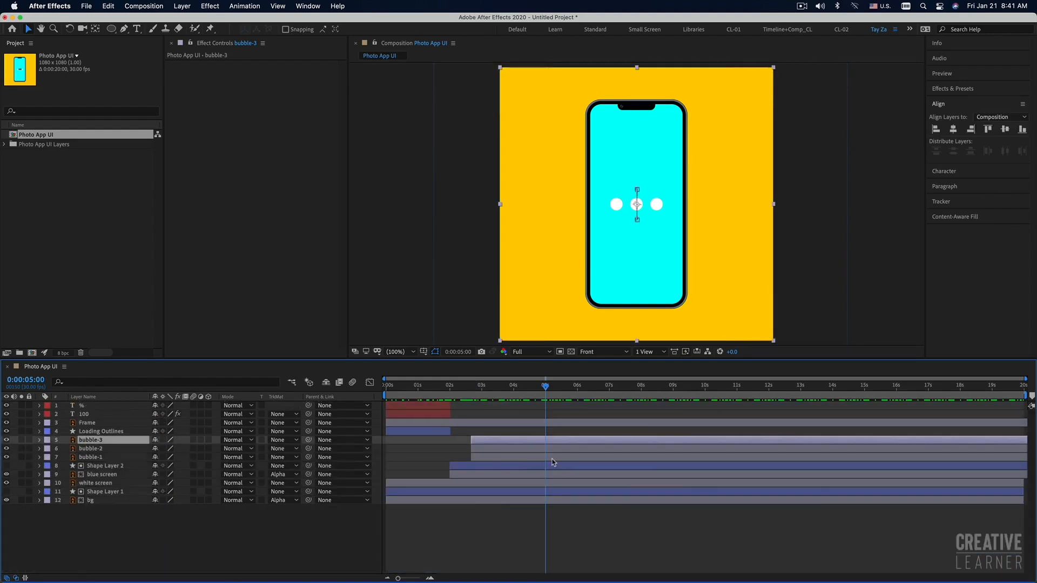
left_click(553, 458, "shift")
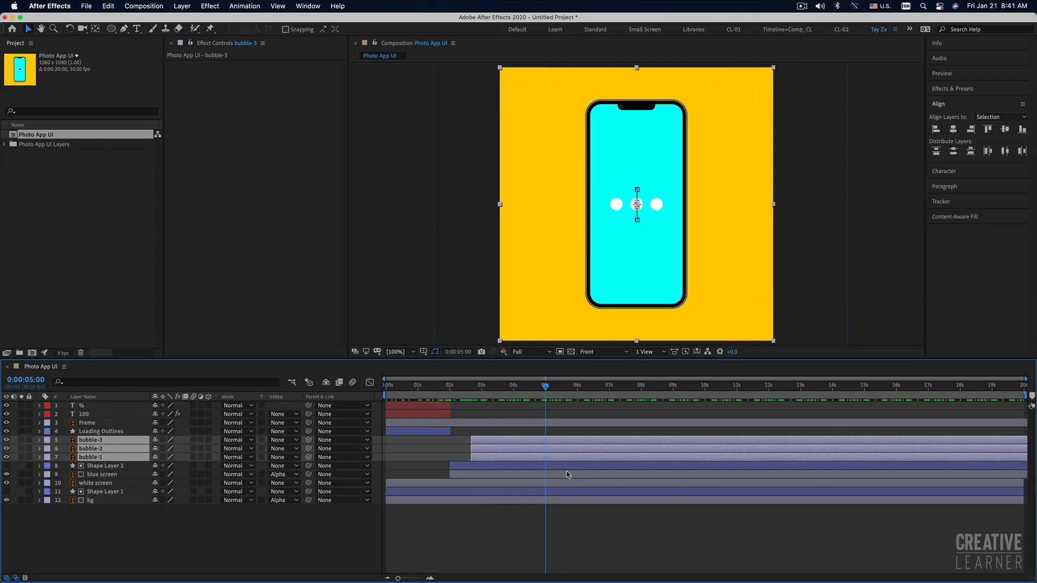
key("super+shift+d")
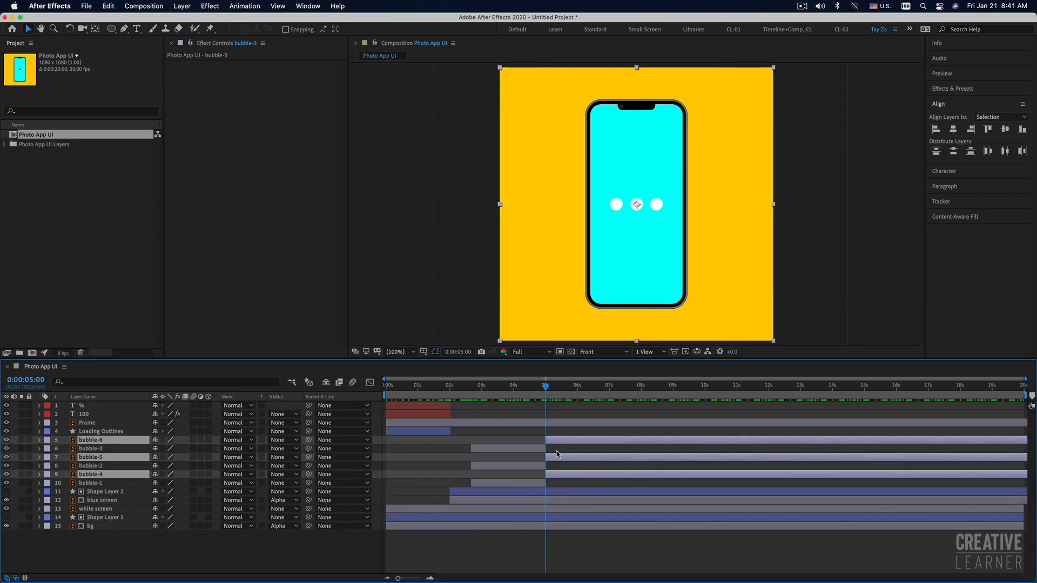
key("Delete")
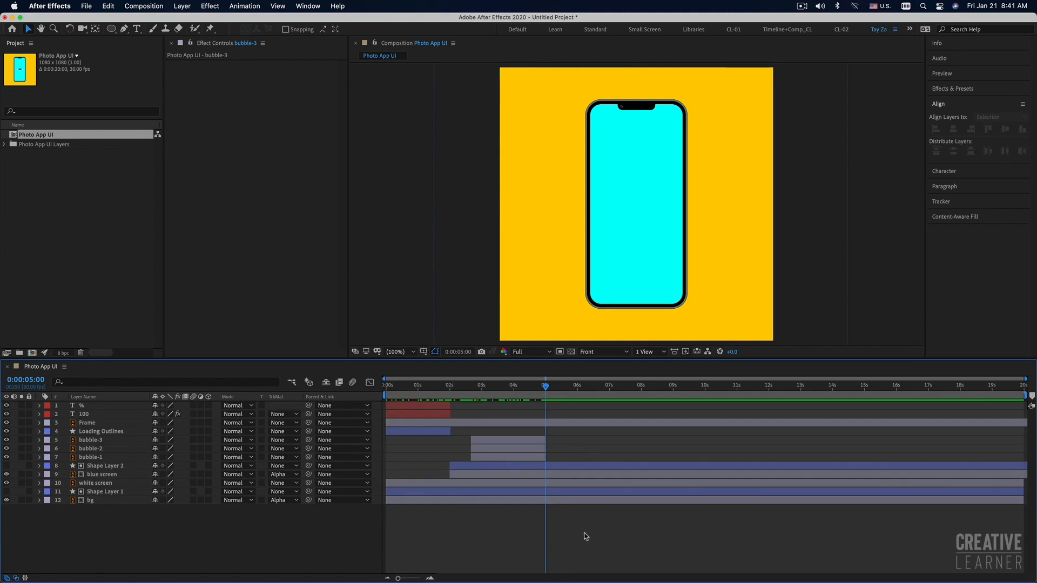
Step: Switch to Finder and import the five numbered JPG photos from the child's 1+Year folder into the After Effects project
left_click(105, 324)
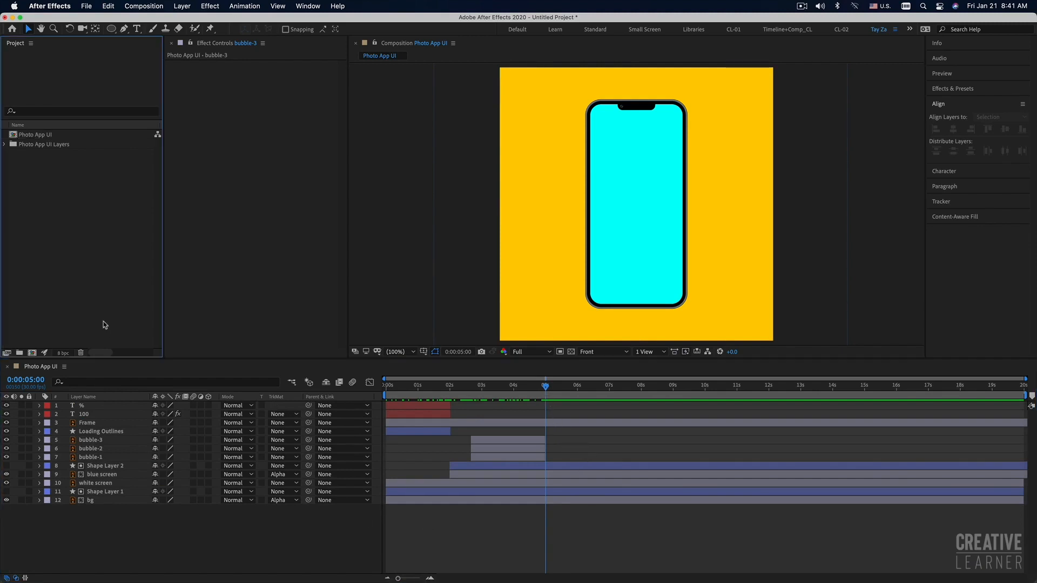
key("super+Tab")
key("super+Tab")
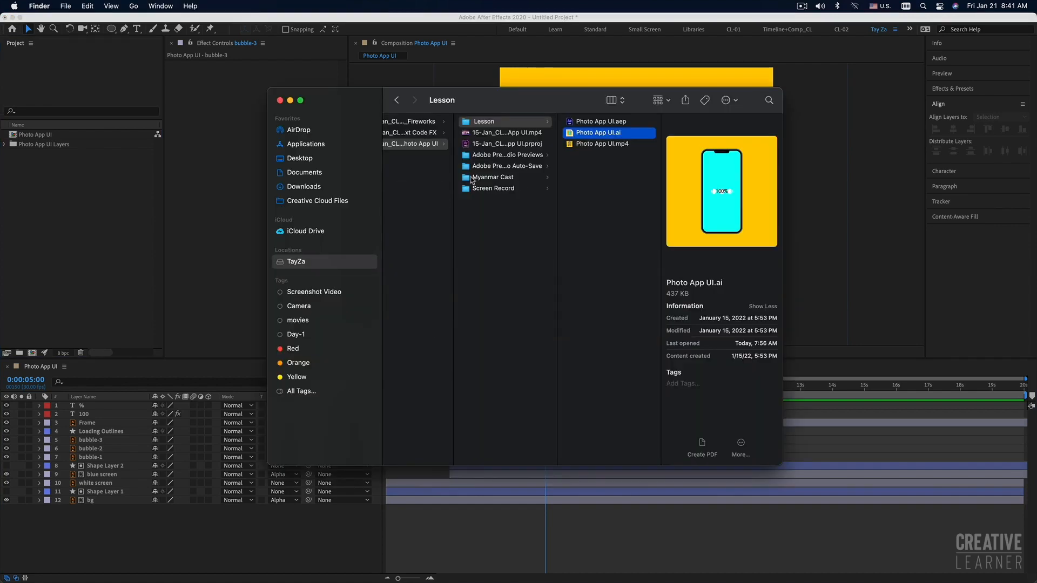
left_click(305, 262)
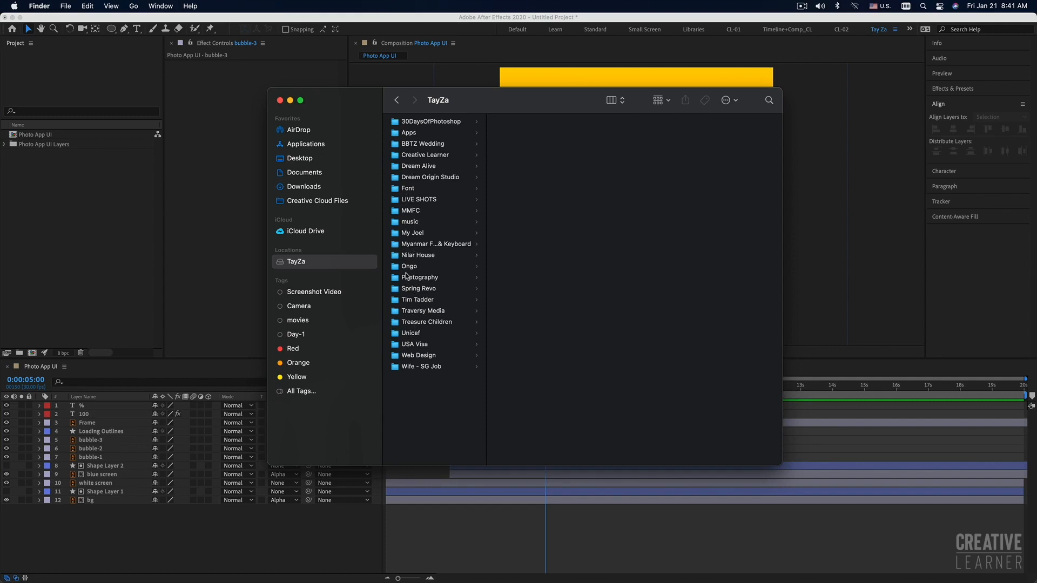
left_click(415, 234)
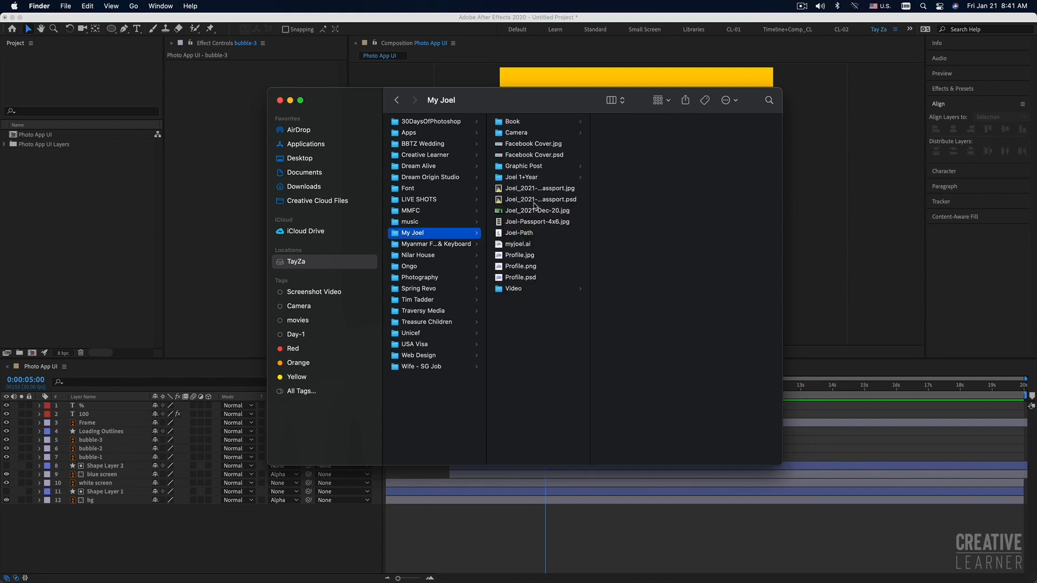
left_click(528, 178)
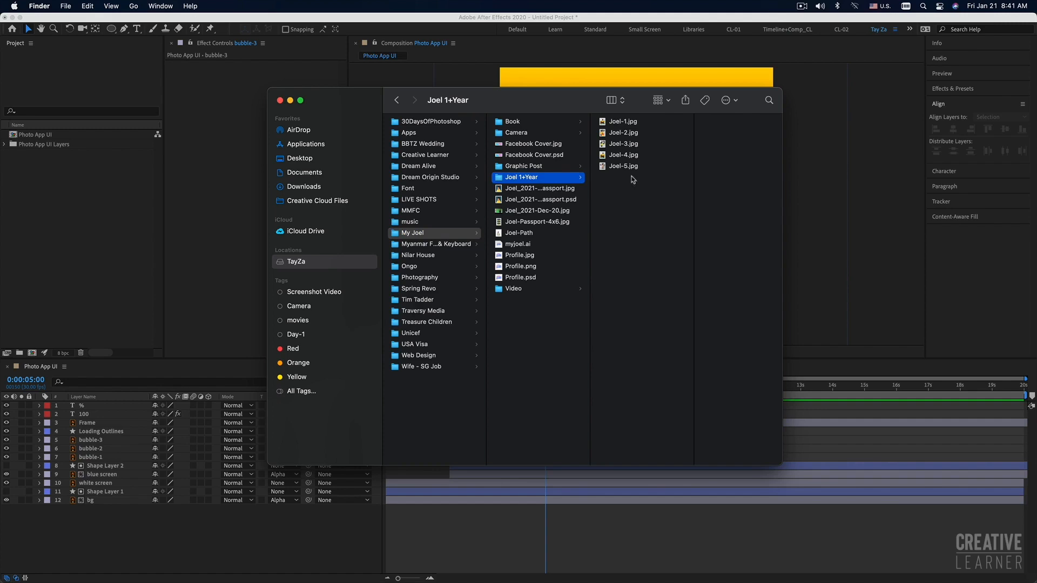
left_click_drag(632, 180, 614, 126)
left_click_drag(629, 166, 67, 224)
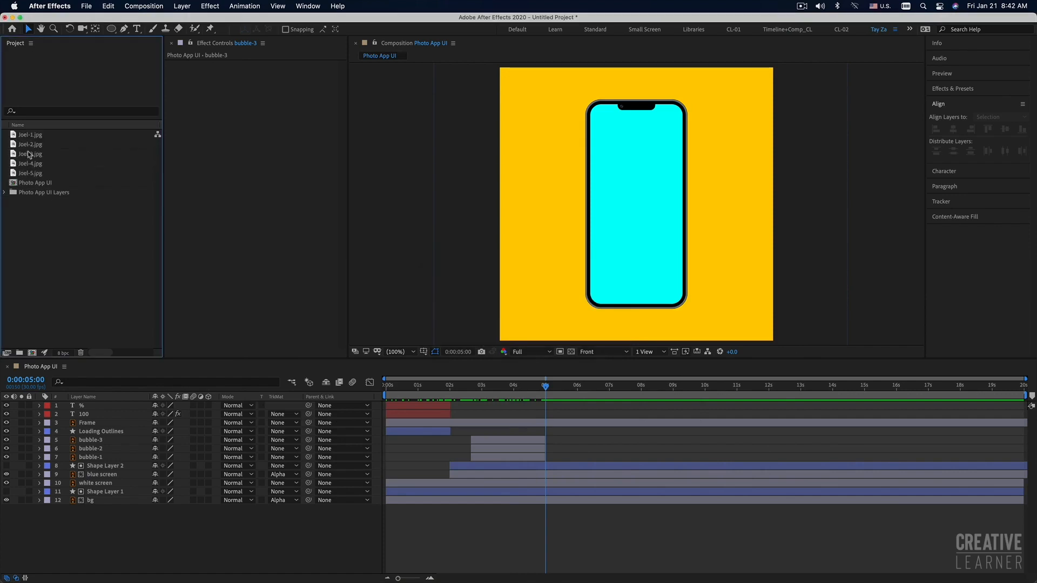
left_click(28, 138)
left_click(30, 173, "shift")
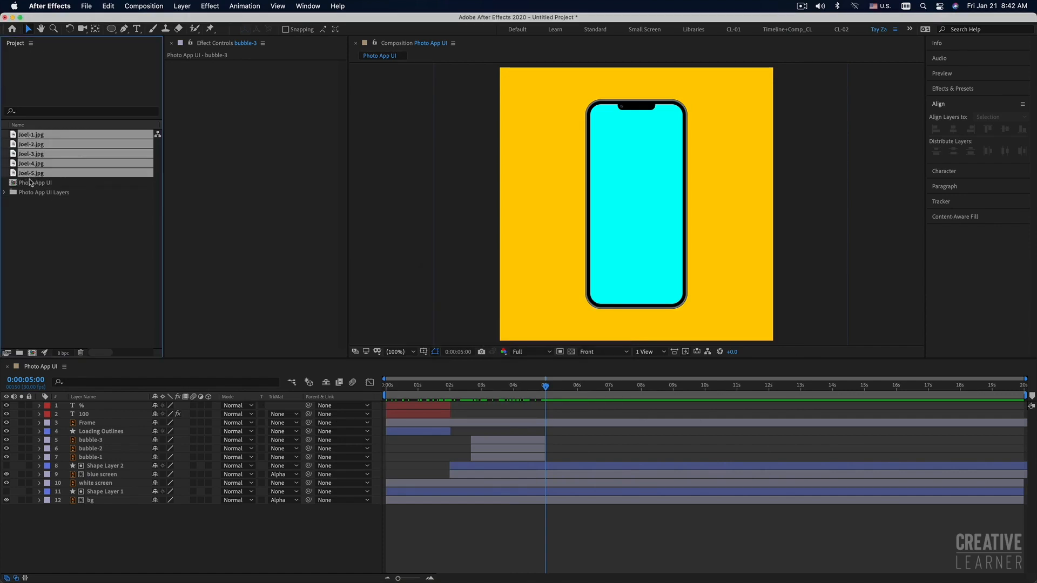
left_click(55, 234)
left_click(39, 173)
left_click(37, 135, "shift")
left_click(74, 265)
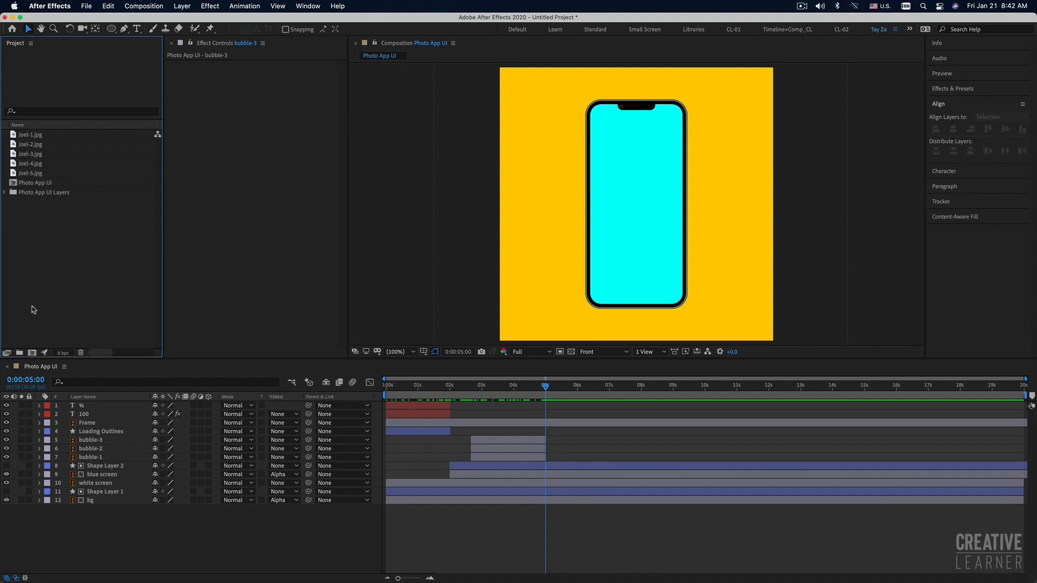
Step: Create a 1080 x 1080 px, 30 fps composition named Photo Slide with a duration of 0:00:20:00
left_click(32, 353)
left_click_drag(419, 80, 505, 79)
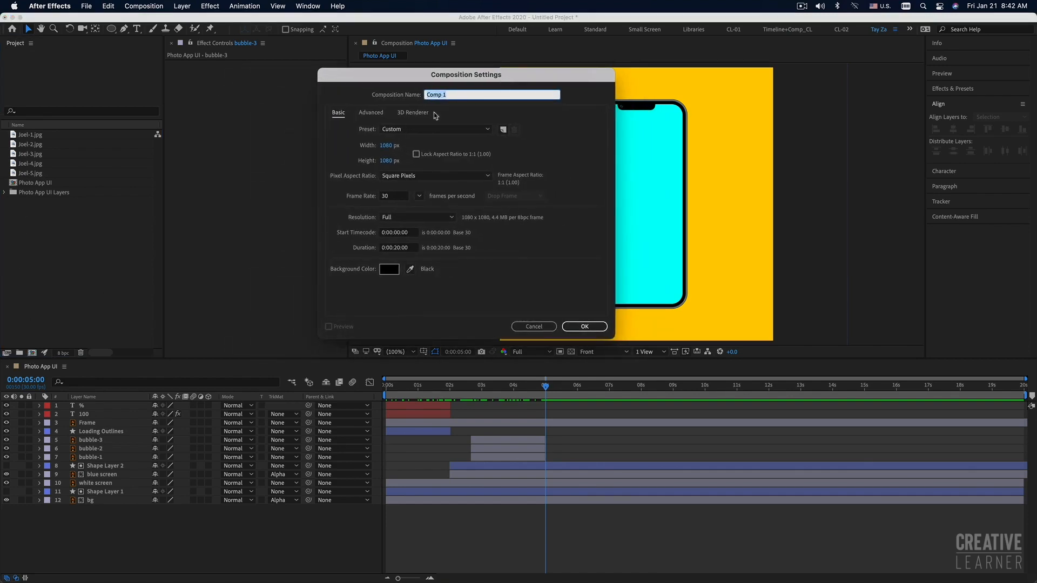
type("Ph")
left_click(584, 326)
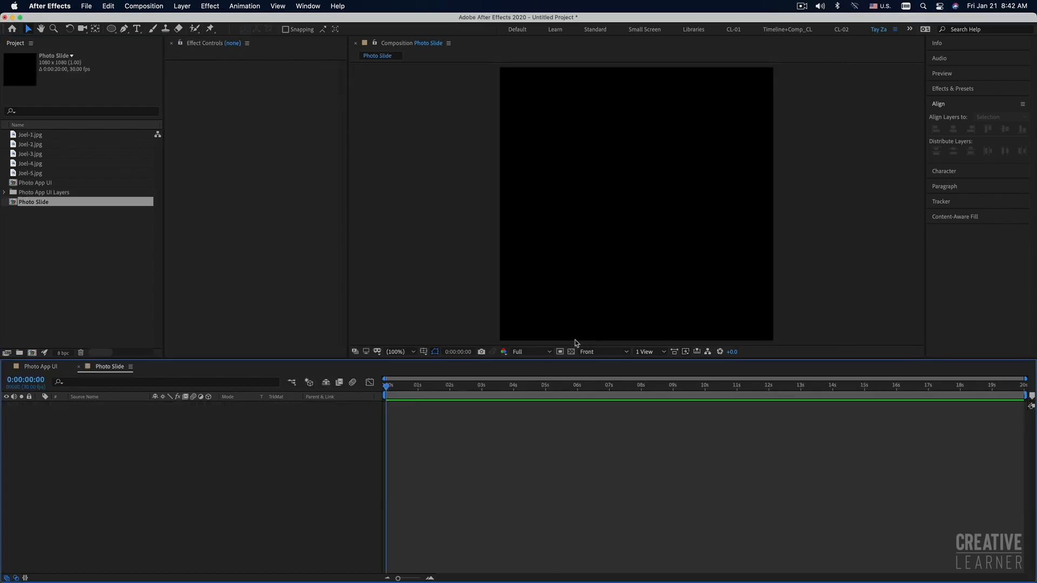
Step: Add the five imported photos as layers to the Photo Slide composition, with photo 5 on top
left_click(40, 173)
left_click(29, 136, "shift")
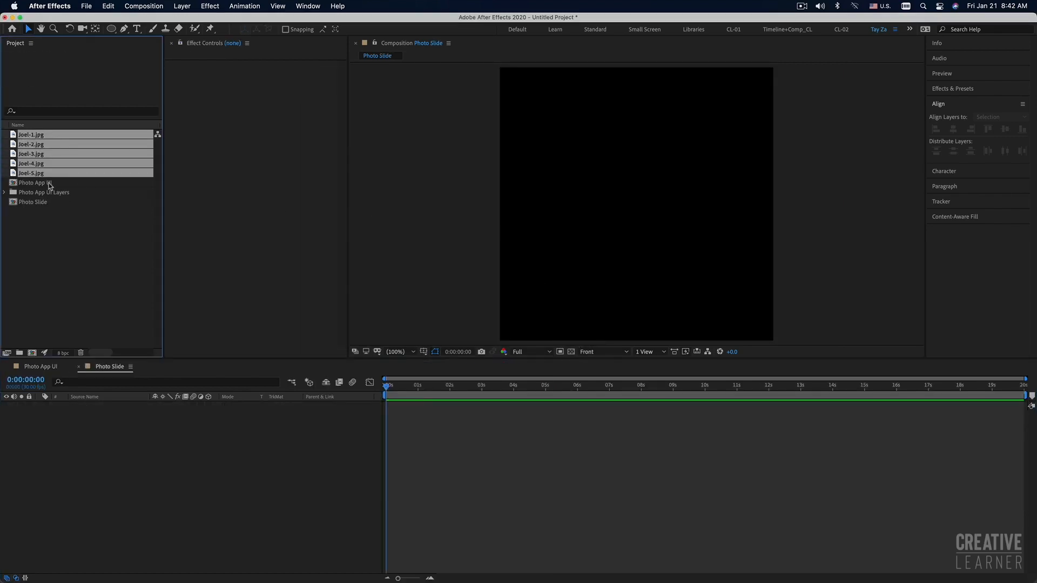
left_click_drag(37, 177, 127, 426)
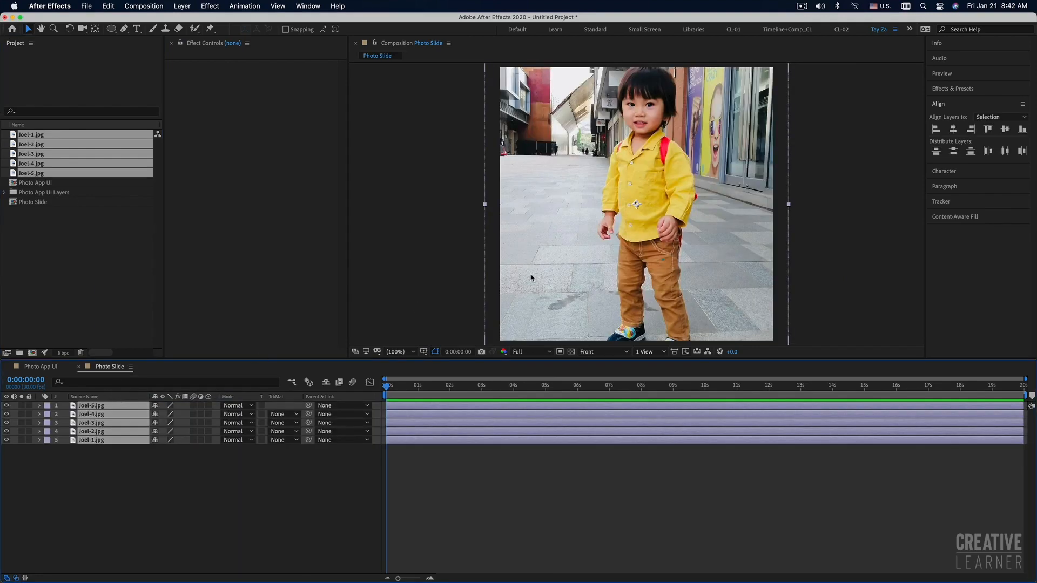
Step: Scale all five photo layers to 69%, checking the phone screen's shape in the Photo App UI composition
key("comma")
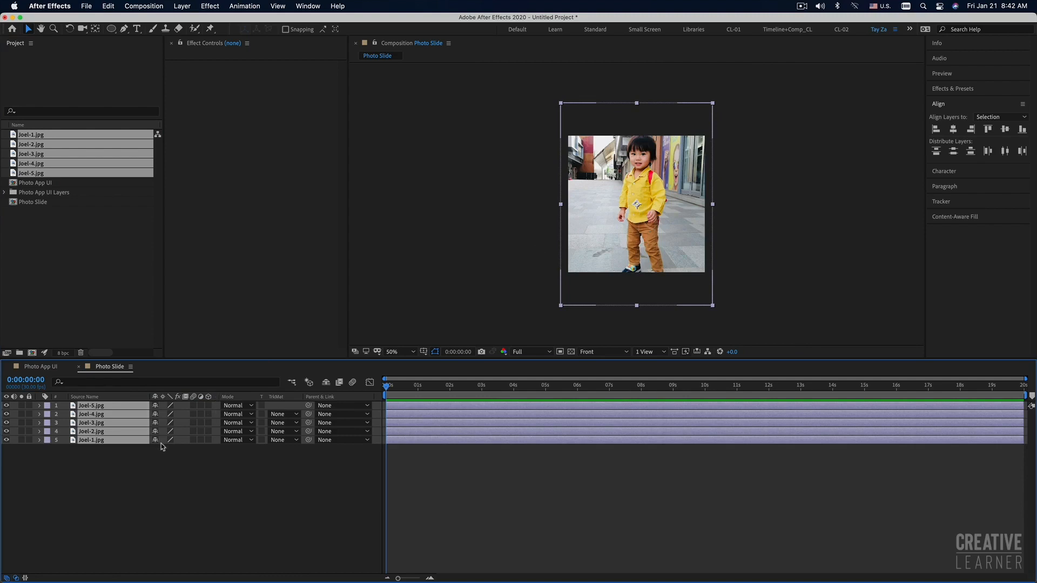
key("s")
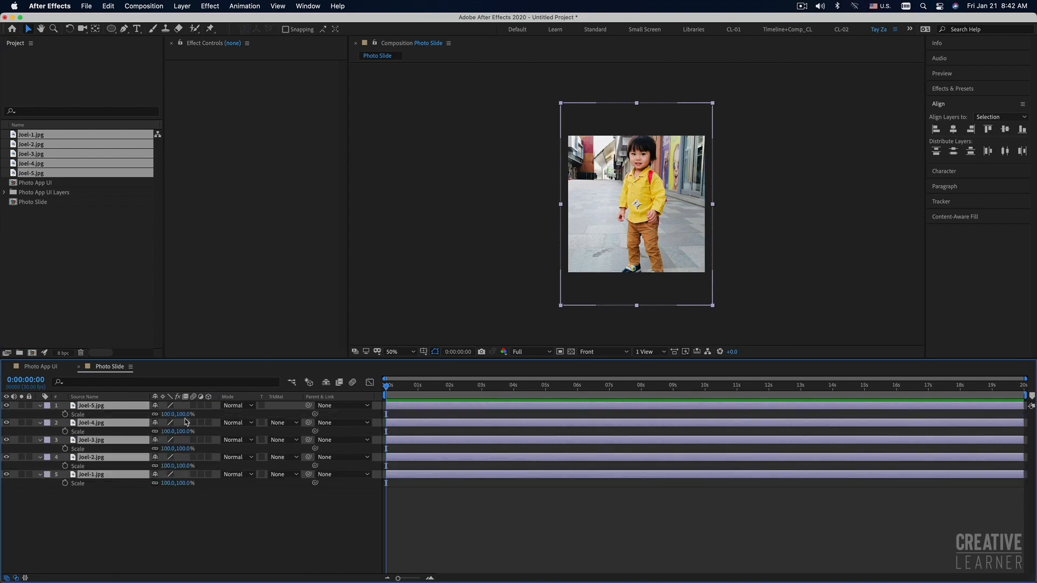
left_click_drag(188, 414, 176, 414)
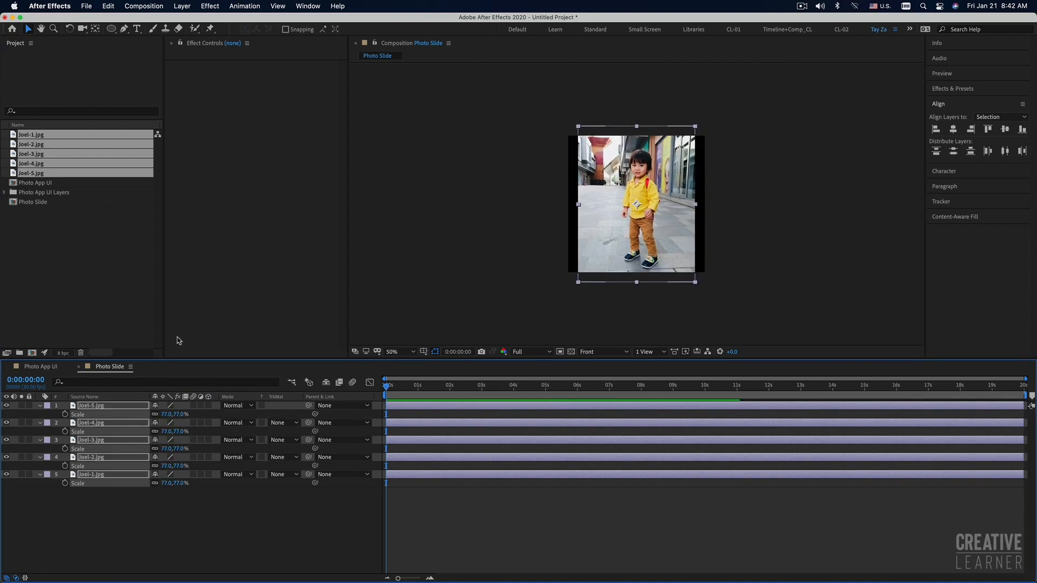
left_click(40, 367)
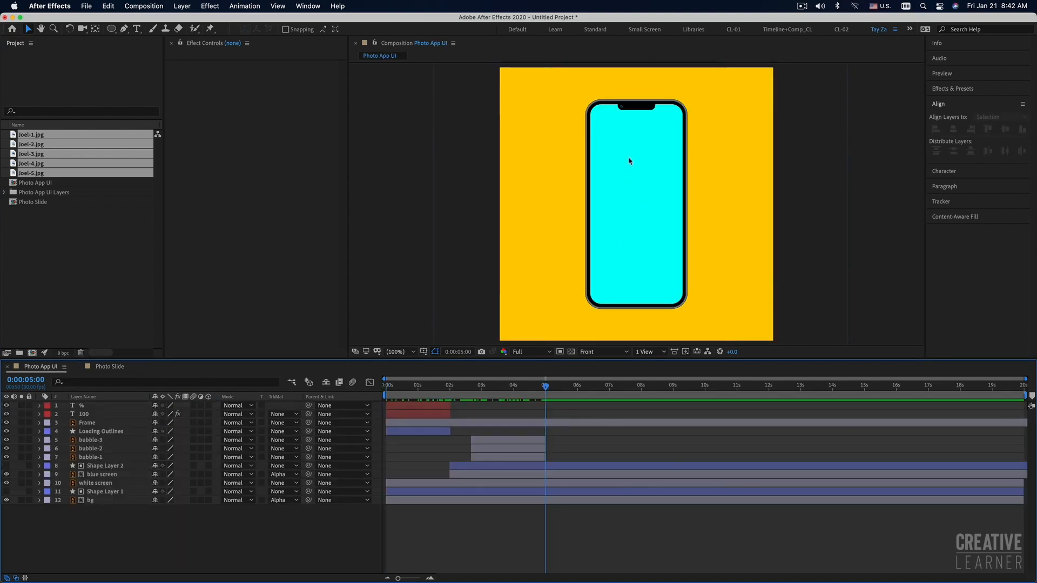
left_click(102, 367)
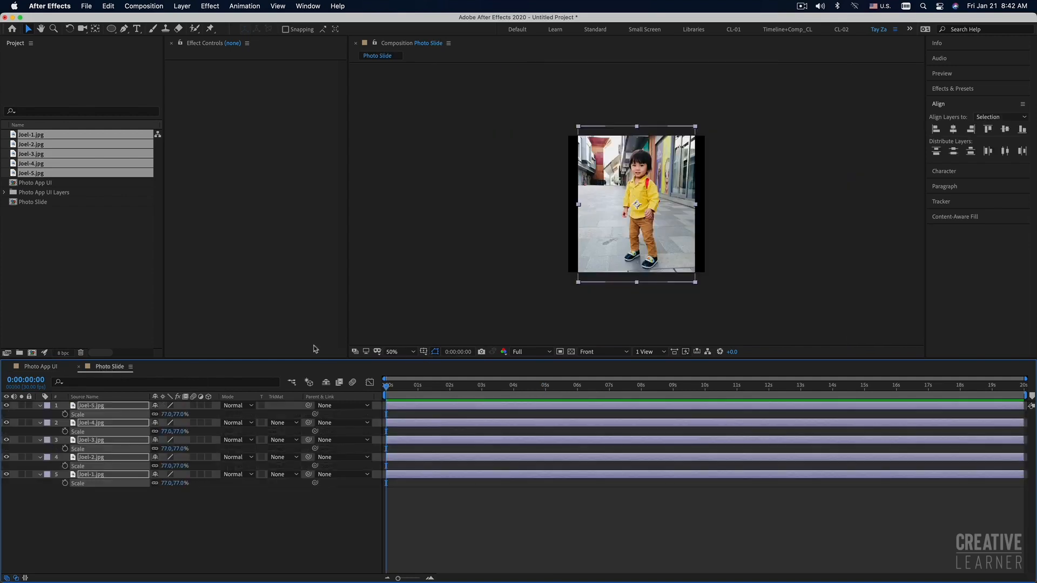
left_click_drag(178, 414, 177, 415)
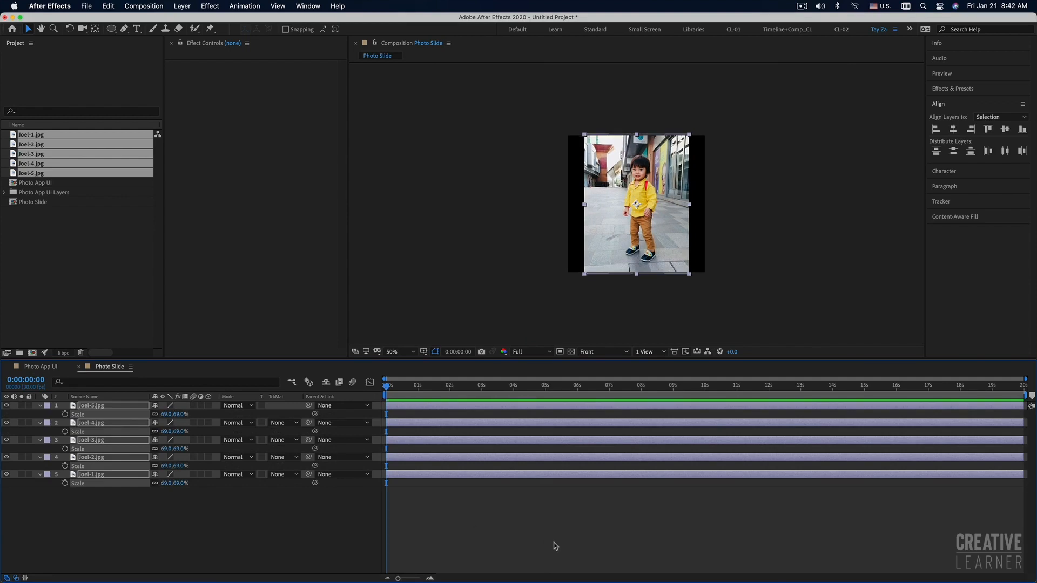
left_click(516, 505)
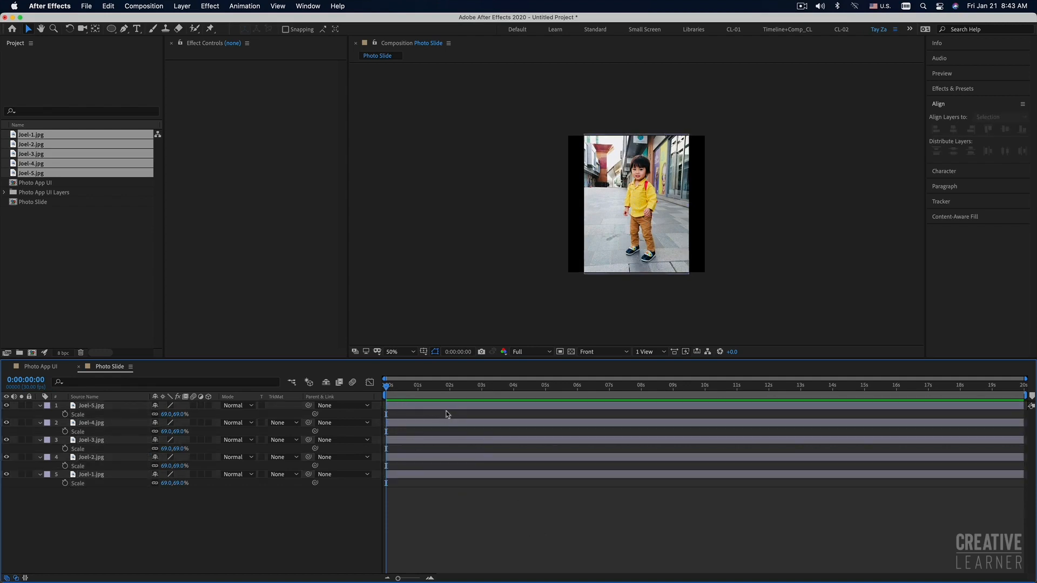
Step: Split all five photo layers at 0:00:02:00 and delete the parts after it, leaving two-second clips
left_click_drag(386, 387, 361, 389)
left_click(435, 409)
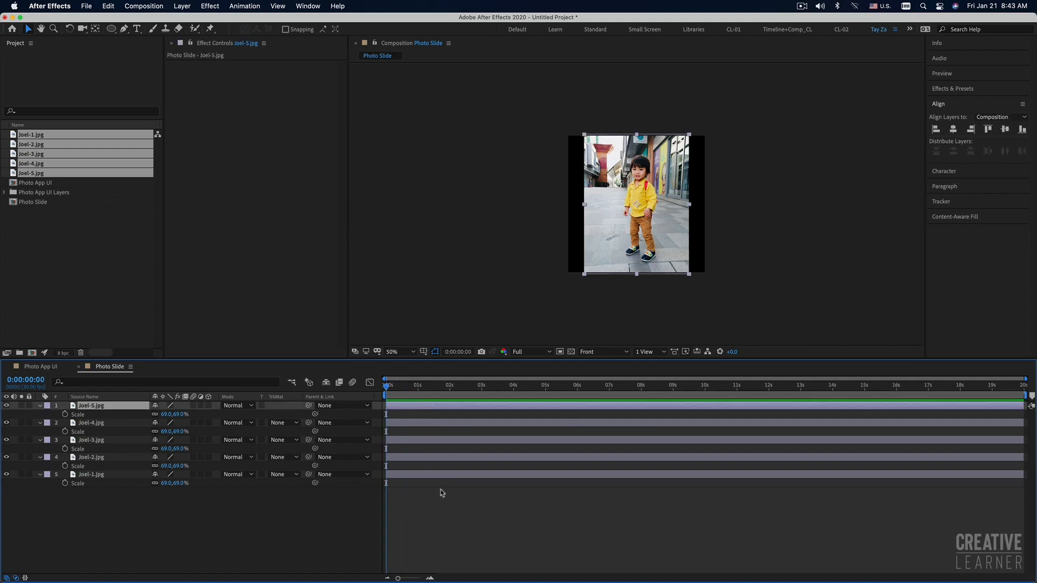
left_click(440, 476, "shift")
left_click_drag(386, 387, 452, 395)
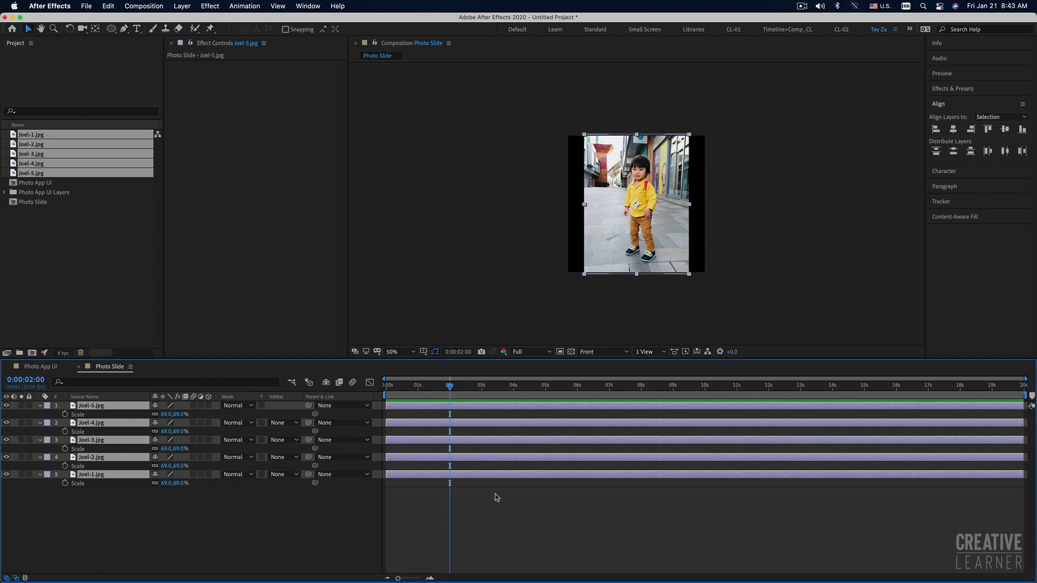
key("super+shift+d")
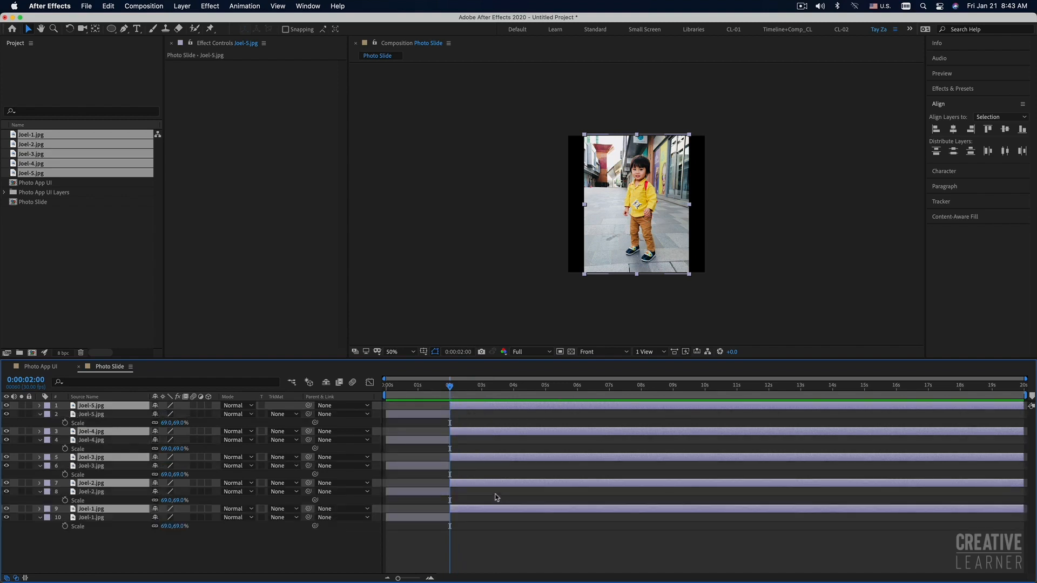
key("Delete")
left_click(419, 405)
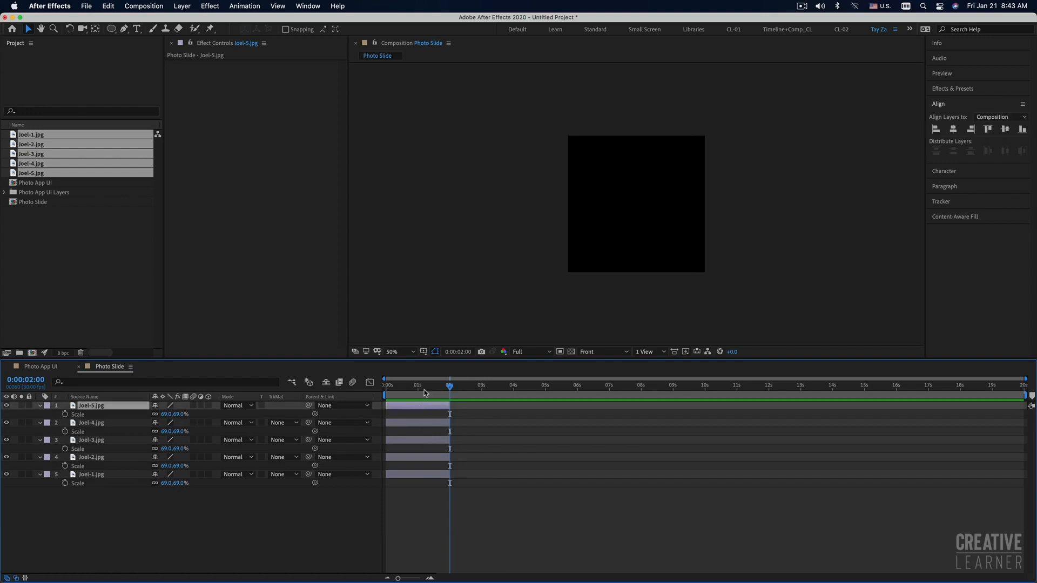
left_click(402, 386)
left_click_drag(397, 422, 559, 447)
left_click(453, 397)
key("super+z")
key("super+z")
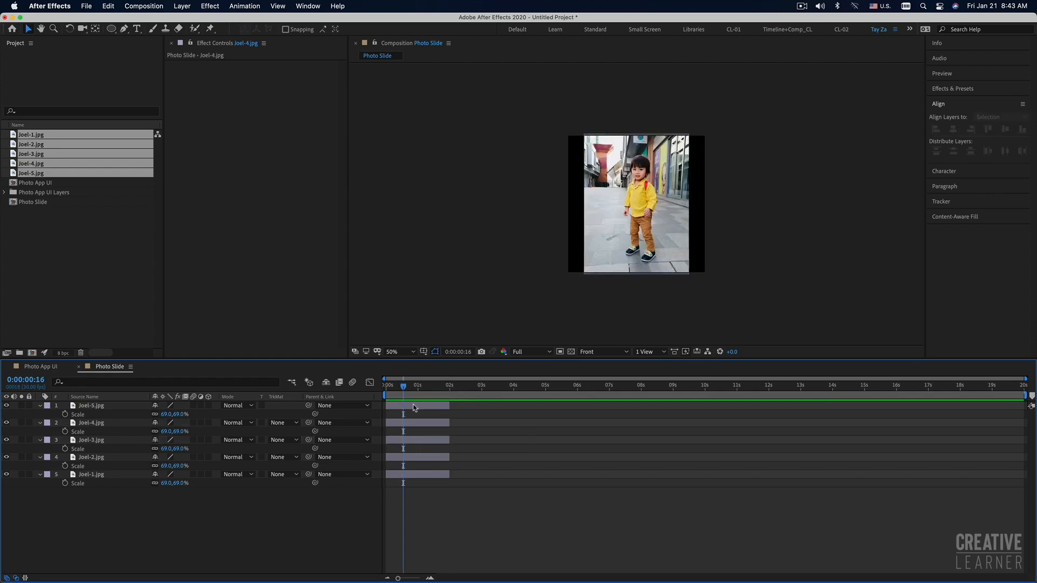
Step: Sequence all five photo layers with a 0:00:00:10 overlap and the Dissolve Front Layer transition
left_click(412, 406)
key("super+a")
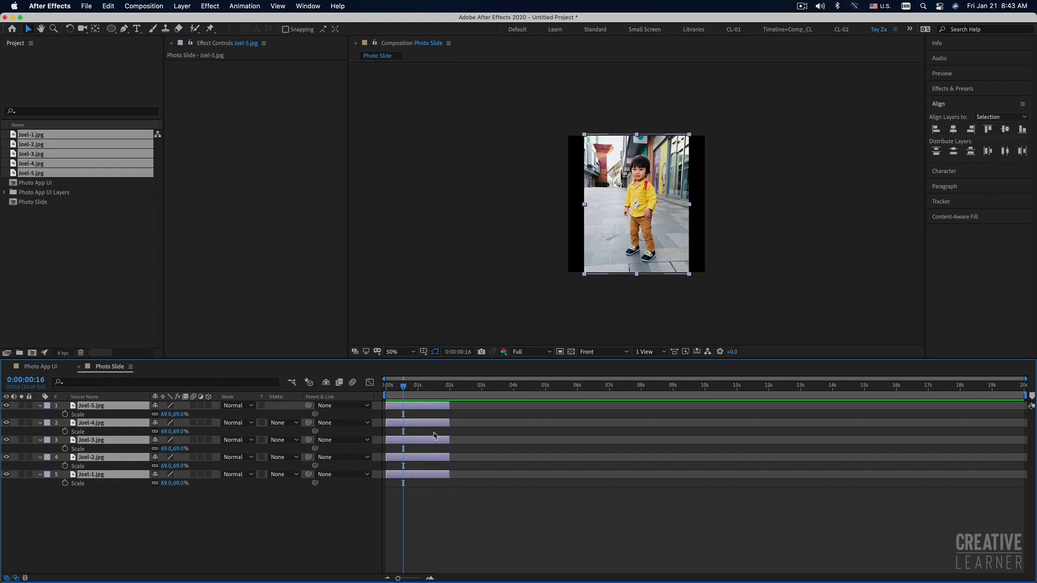
left_click_drag(456, 396, 450, 390)
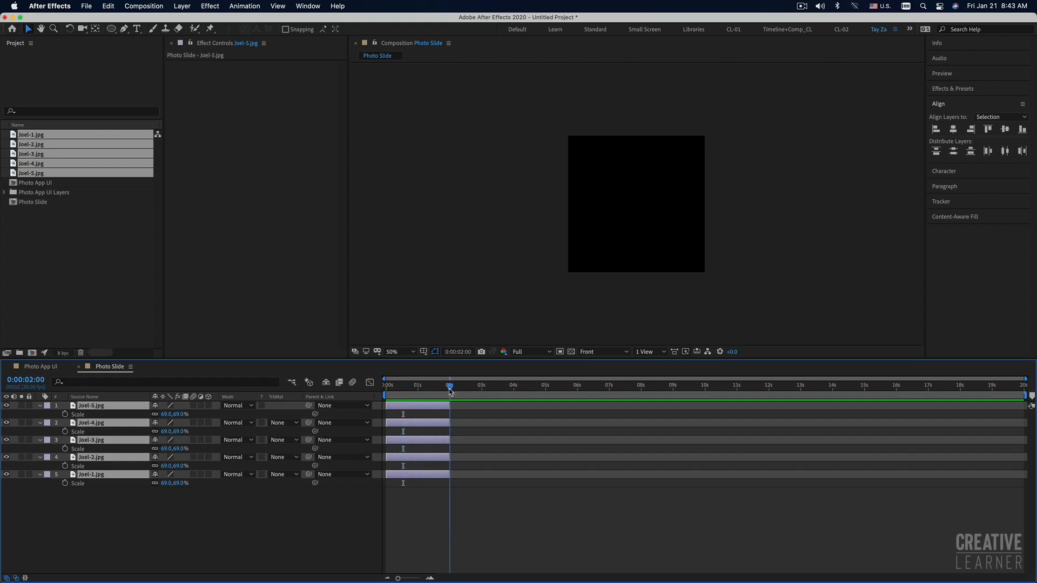
right_click(425, 478)
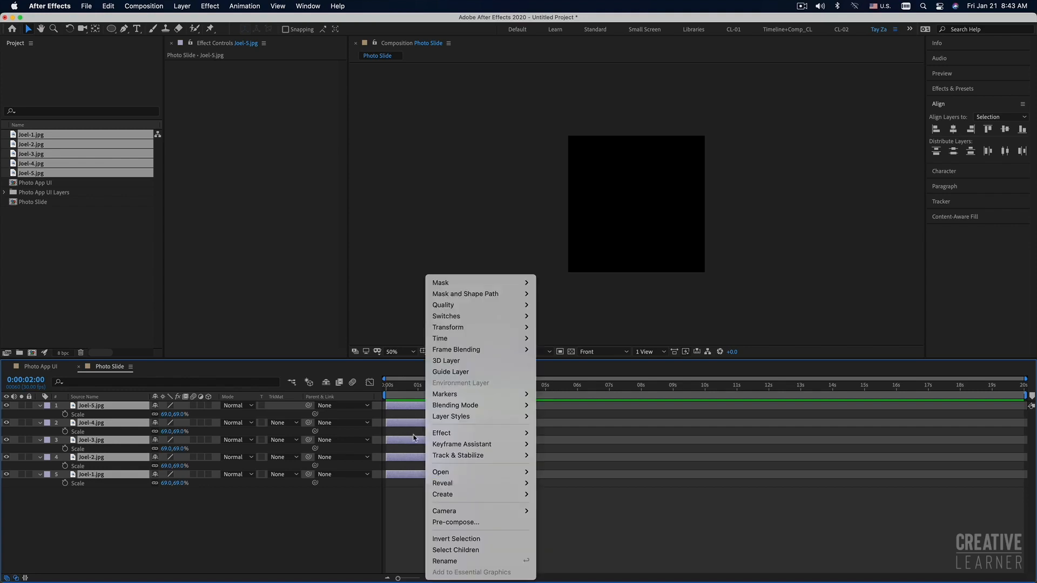
mouse_move(467, 406)
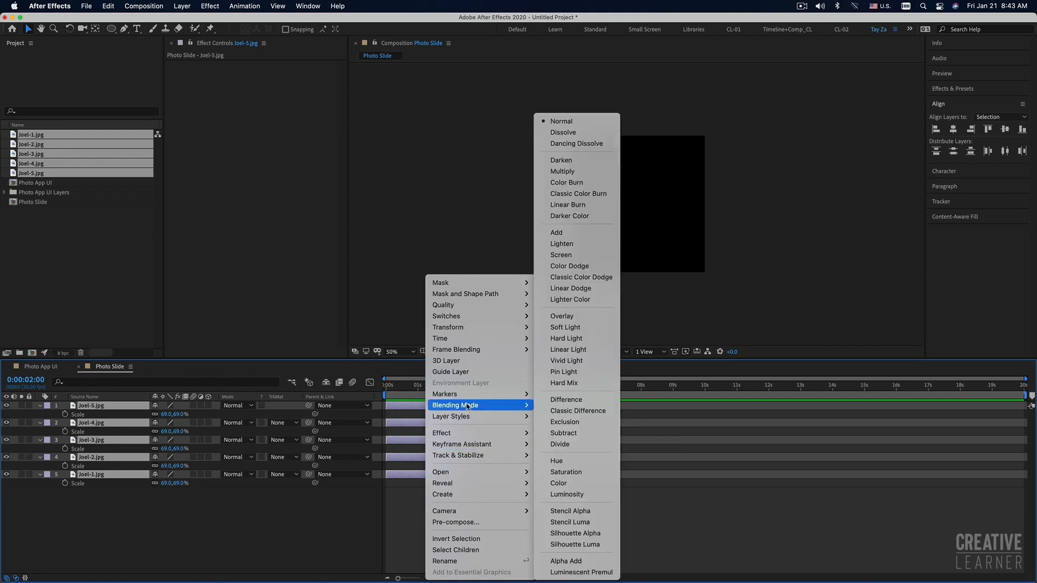
mouse_move(467, 444)
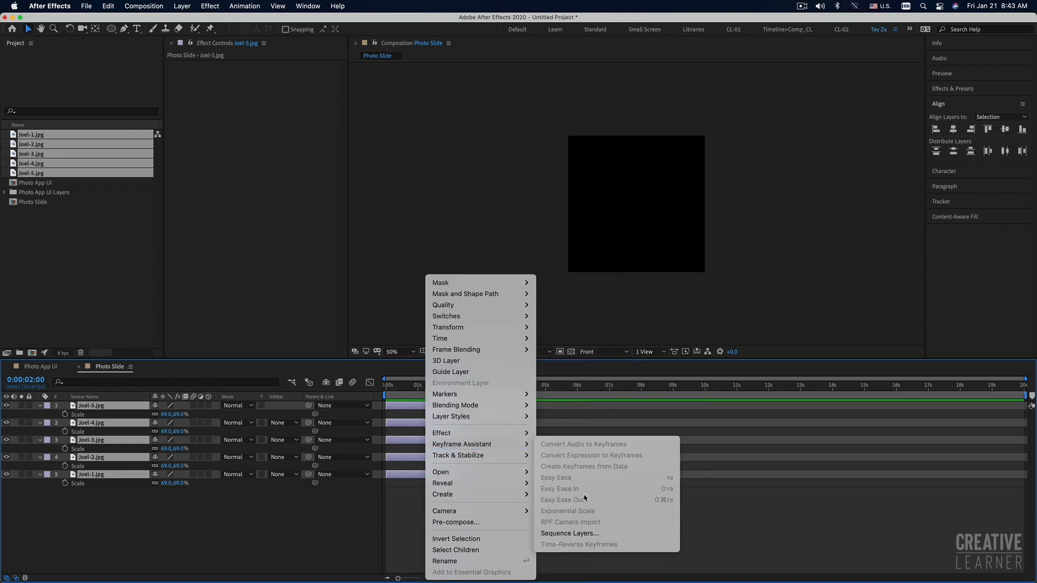
left_click(570, 534)
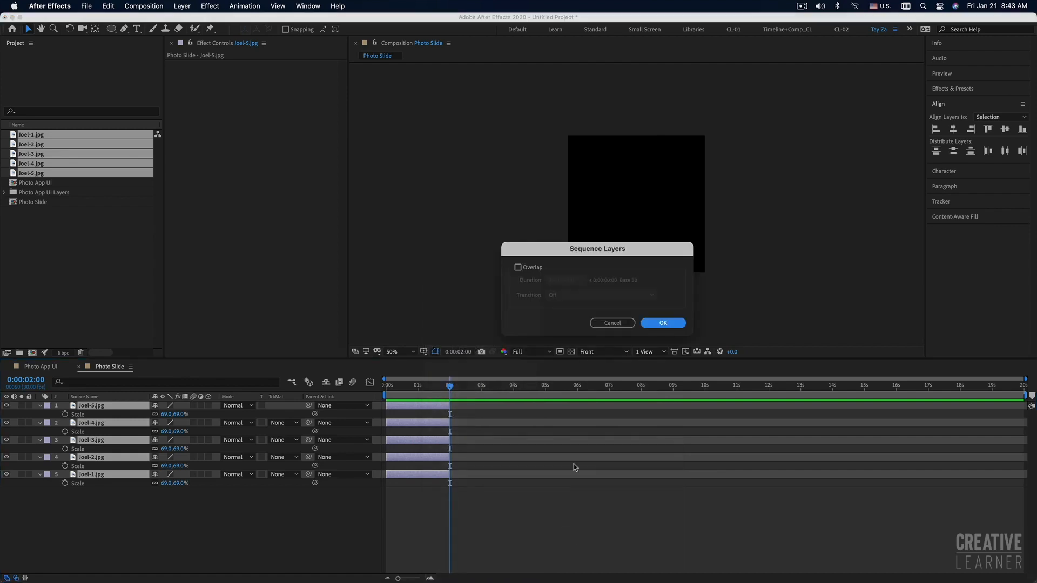
left_click(519, 269)
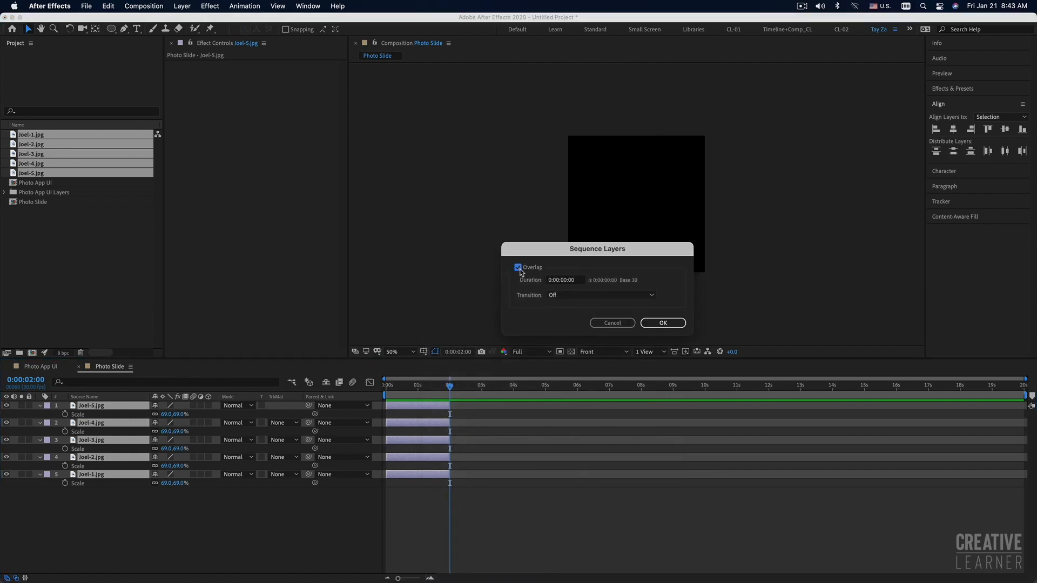
left_click(577, 280)
type("10")
left_click(607, 296)
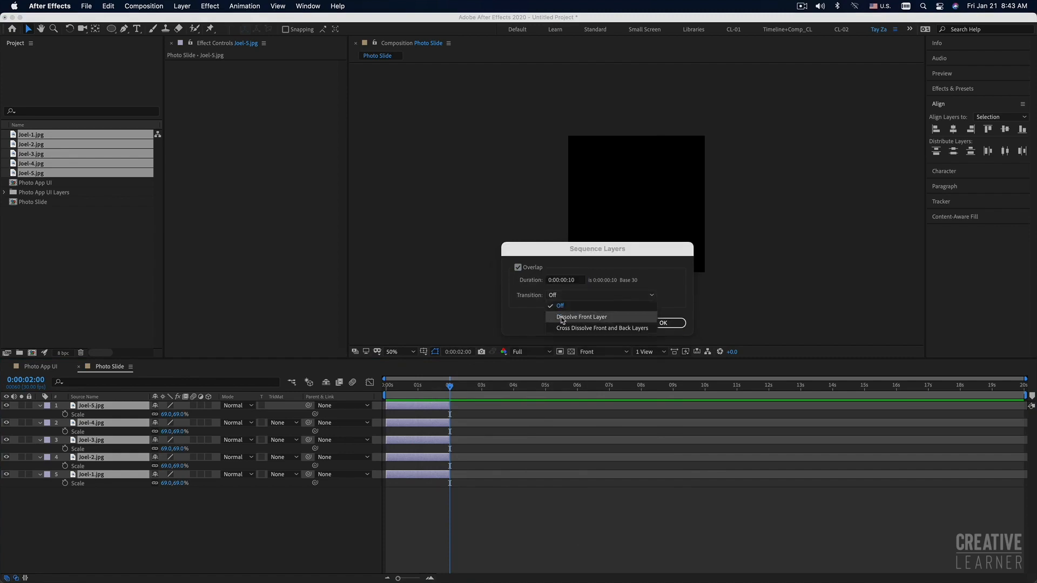
left_click(562, 318)
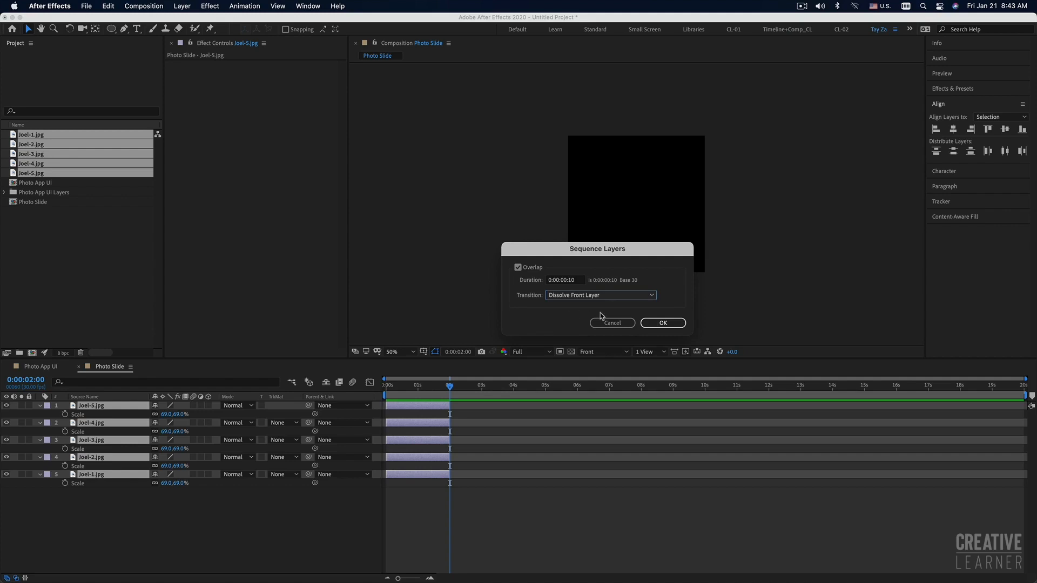
left_click(663, 323)
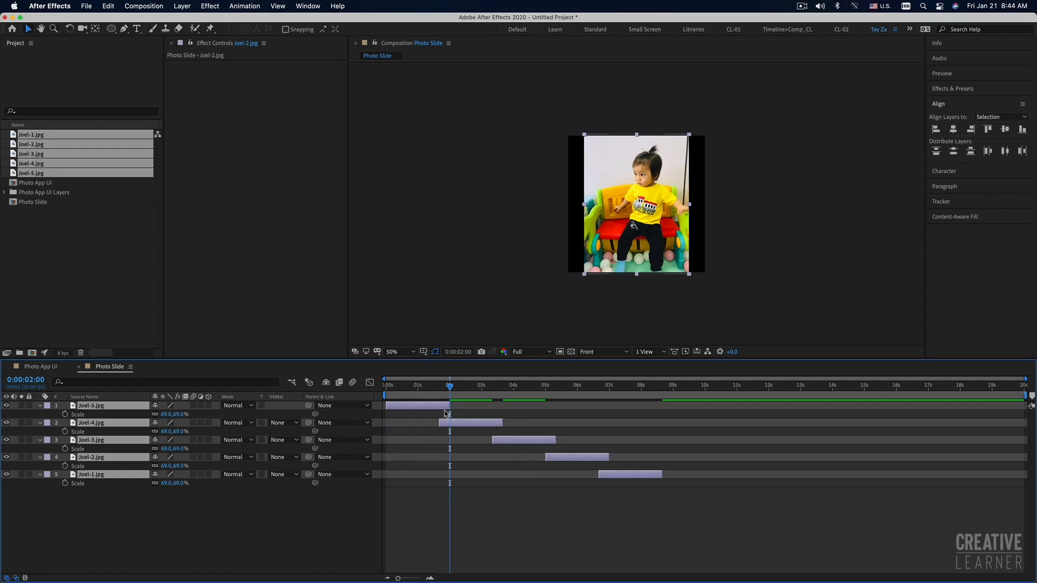
Step: Play back the sequenced photos from the start and examine the dissolves and the framing of photo 3
left_click_drag(404, 386, 370, 387)
key("space")
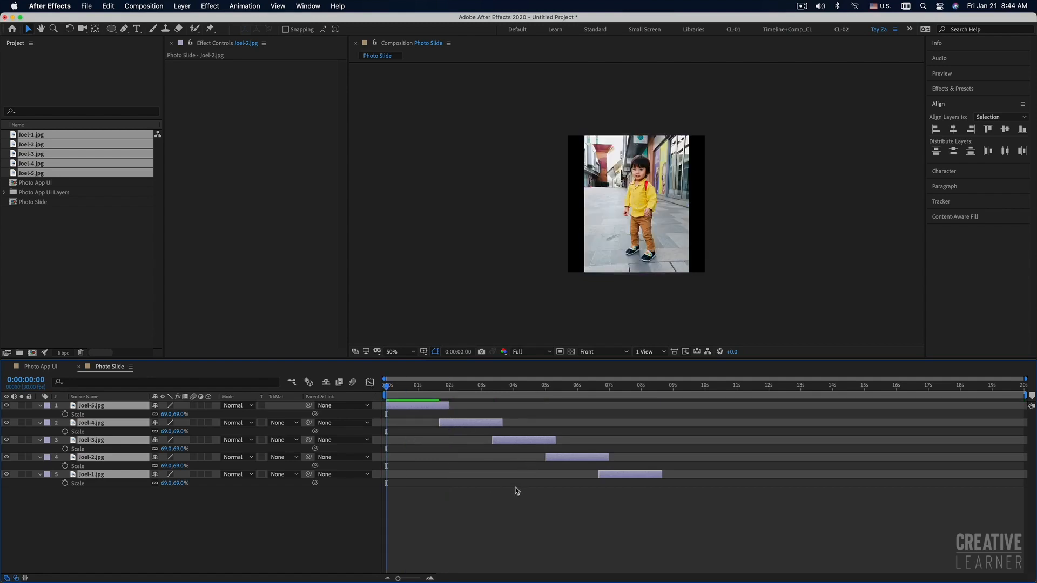
key("space")
left_click_drag(413, 385, 353, 385)
key("space")
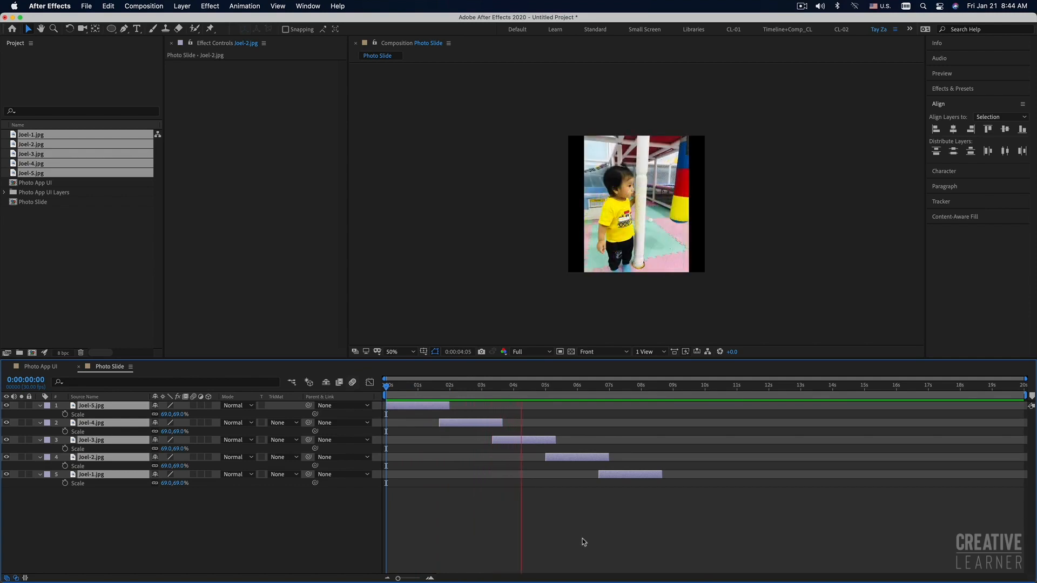
key("space")
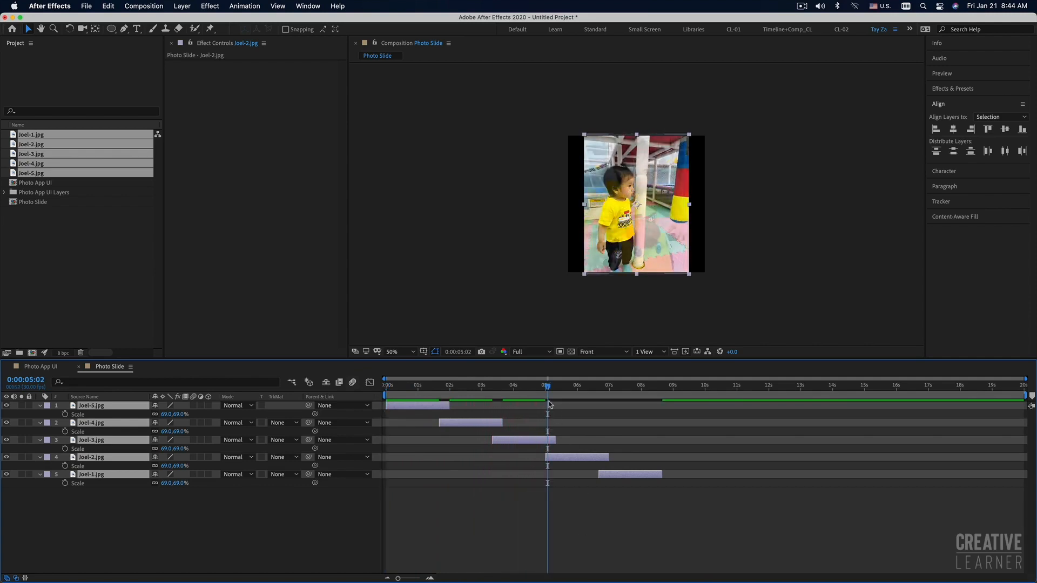
left_click_drag(547, 387, 525, 386)
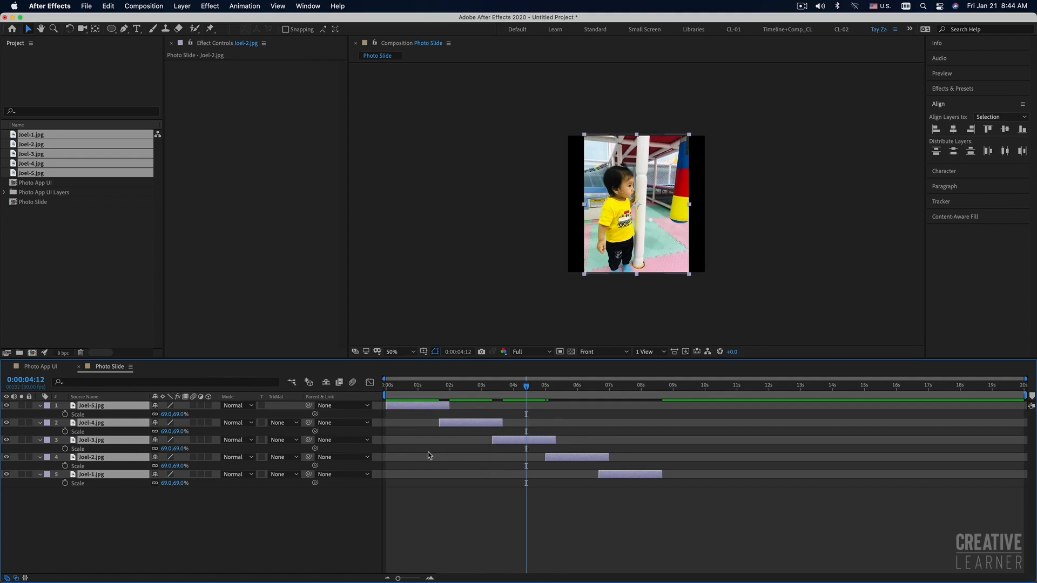
Step: Set the photo 3 layer's position to 625, 509 and preview the slideshow from the start
left_click(549, 507)
left_click(530, 441)
key("p")
mouse_move(159, 449)
left_mouse_down()
mouse_move(198, 449)
mouse_move(160, 448)
left_mouse_up()
left_click_drag(402, 387, 384, 387)
key("space")
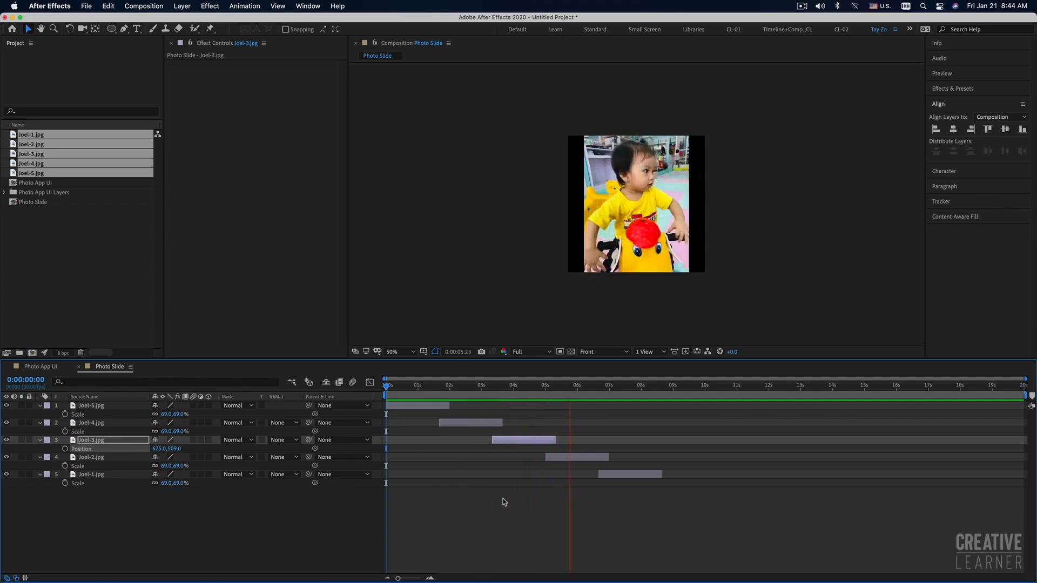
key("space")
key("space")
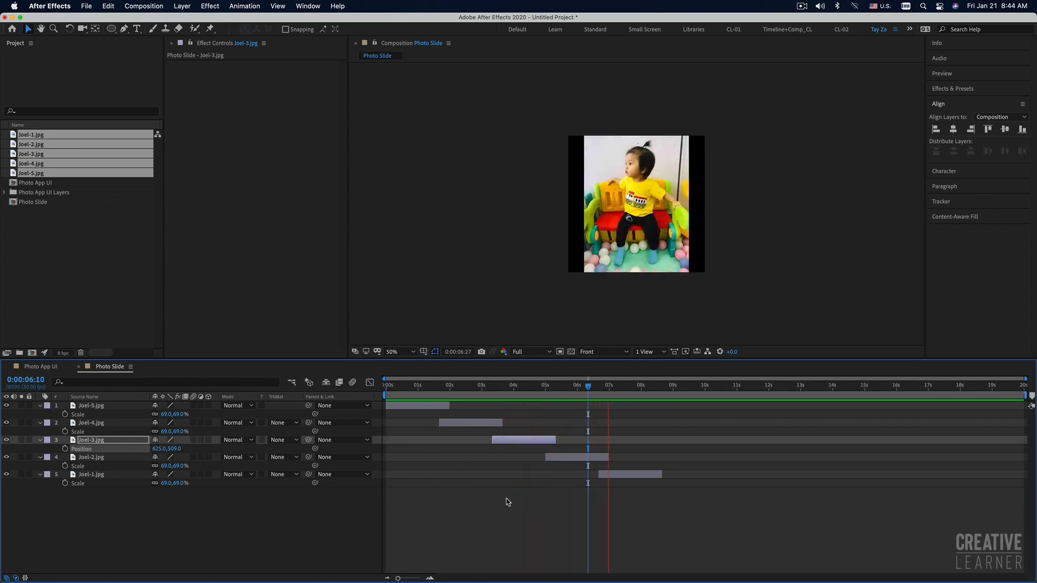
Step: Duplicate the photo 5 layer's two opacity keyframes at 0:00:00:00 and preview the result
left_click(539, 519)
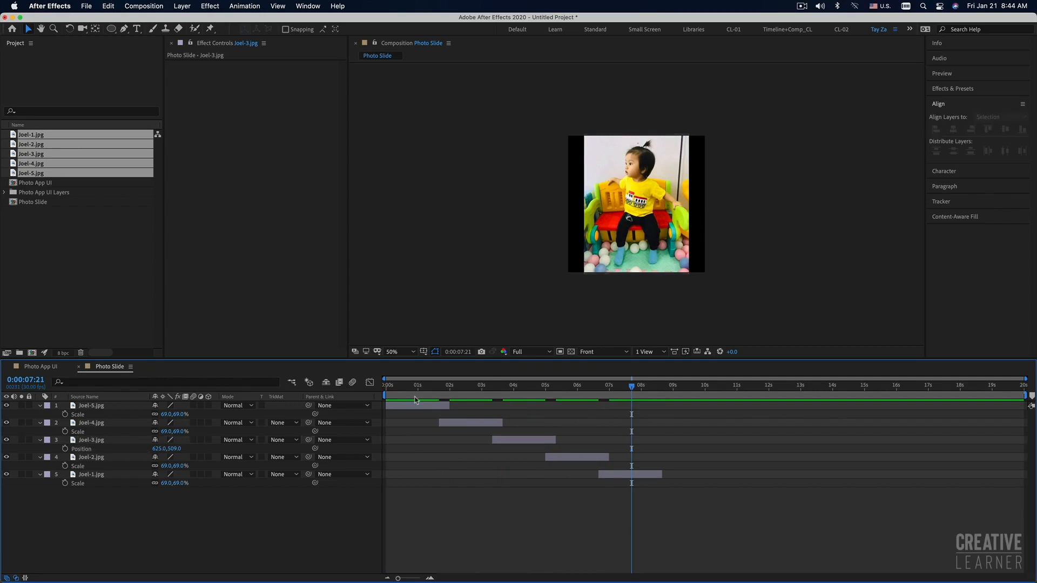
left_click(413, 406)
left_click_drag(400, 386, 376, 390)
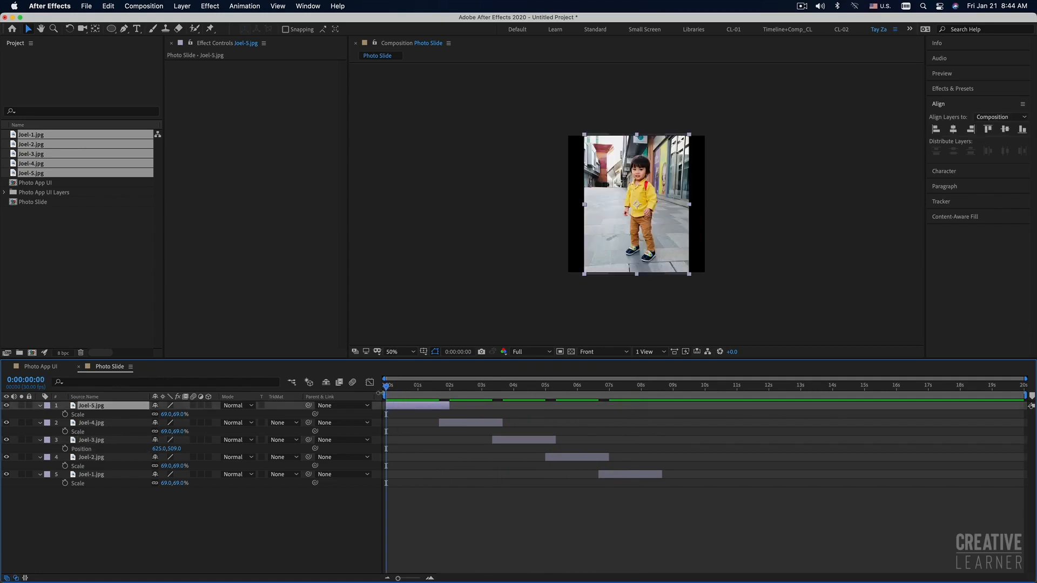
key("t")
left_click_drag(456, 413, 419, 417)
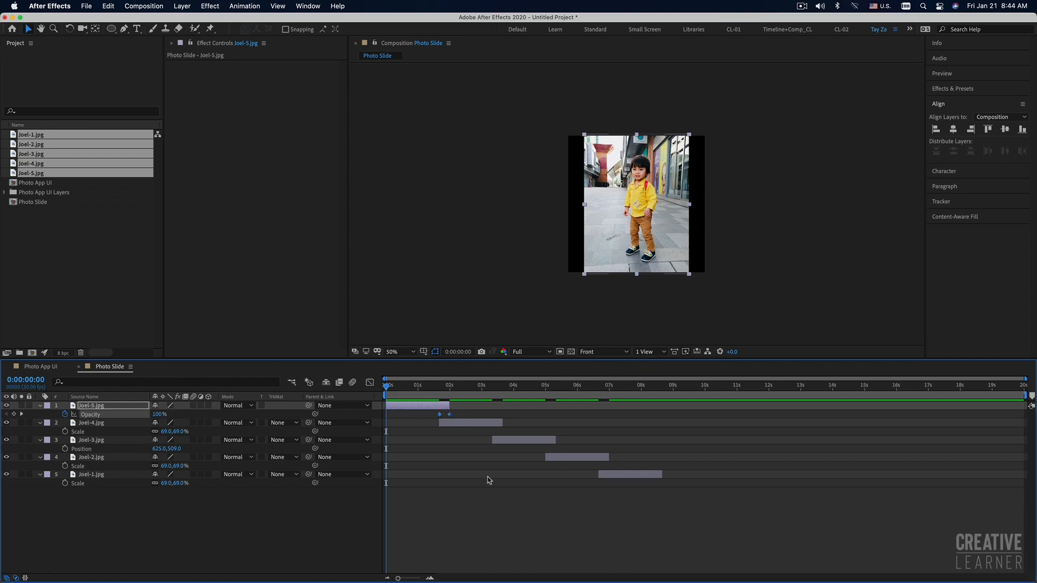
key("super+v")
key("space")
key("space")
Step: Swap the order of photo 5's first two opacity keyframes so it fades in from 0% to 100%, and preview the fade
left_click(402, 420)
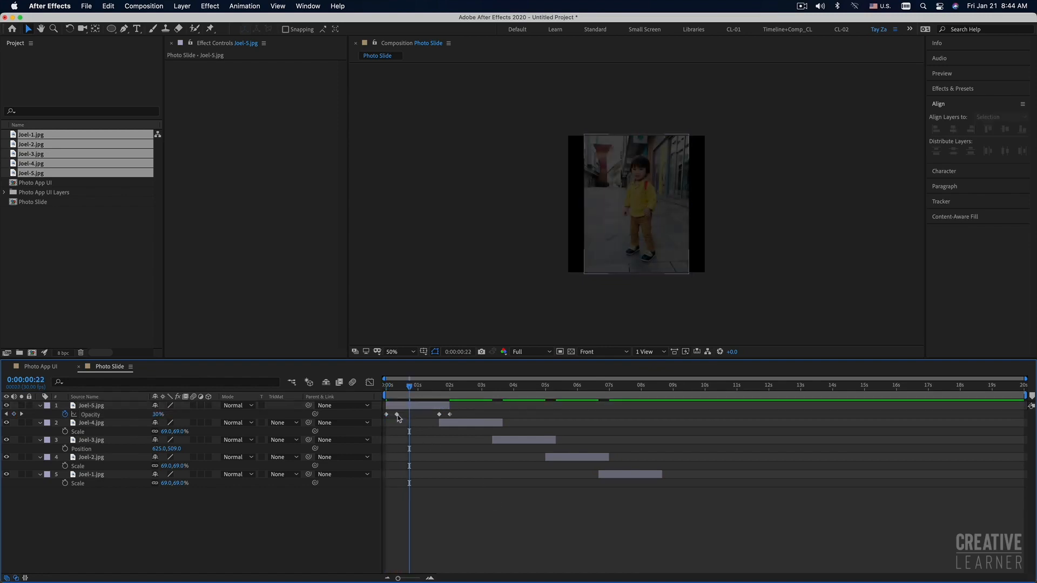
left_click_drag(389, 415, 387, 415)
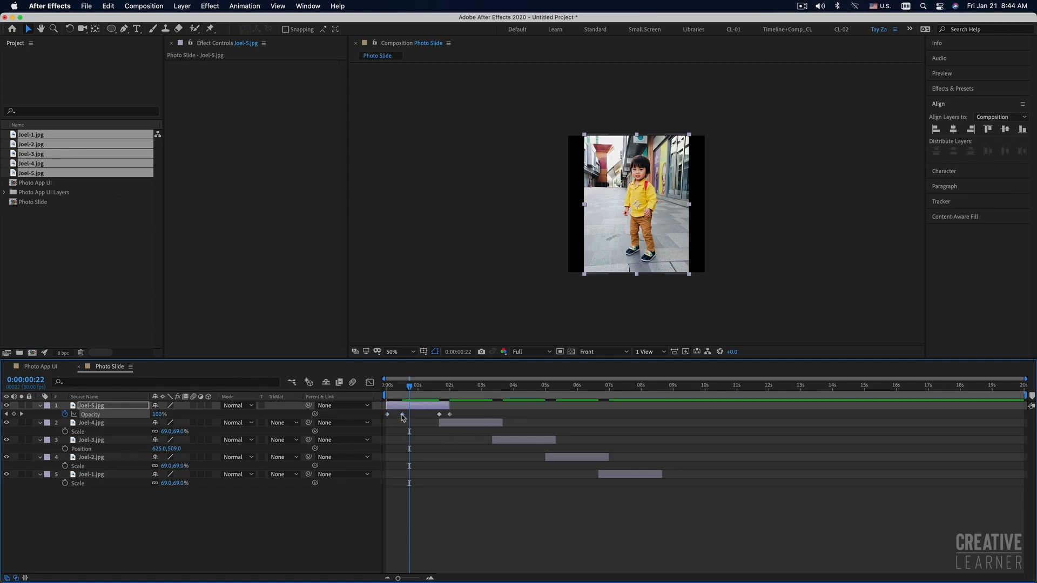
left_click_drag(402, 415, 396, 415)
key("Home")
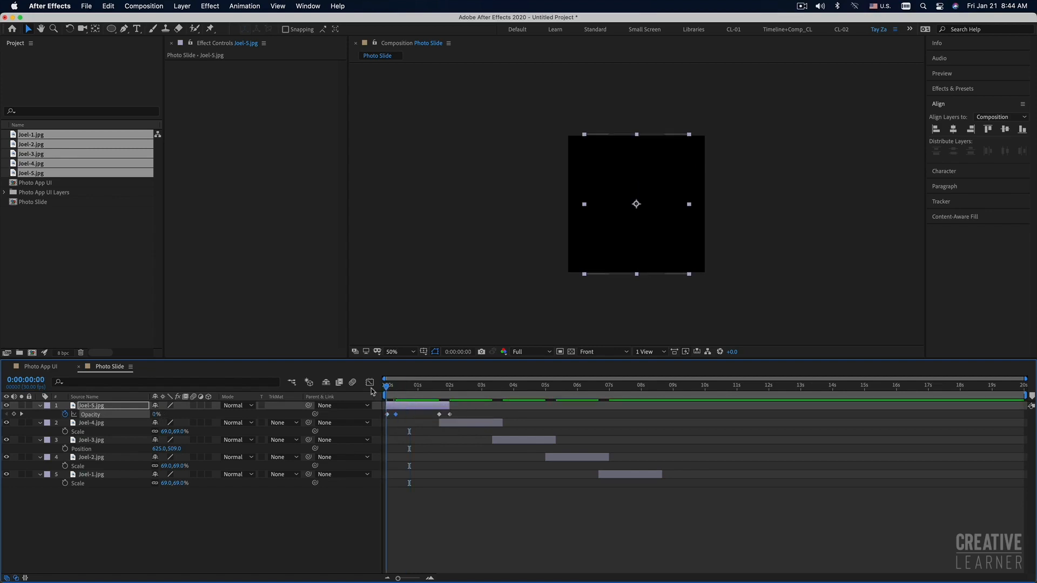
key("space")
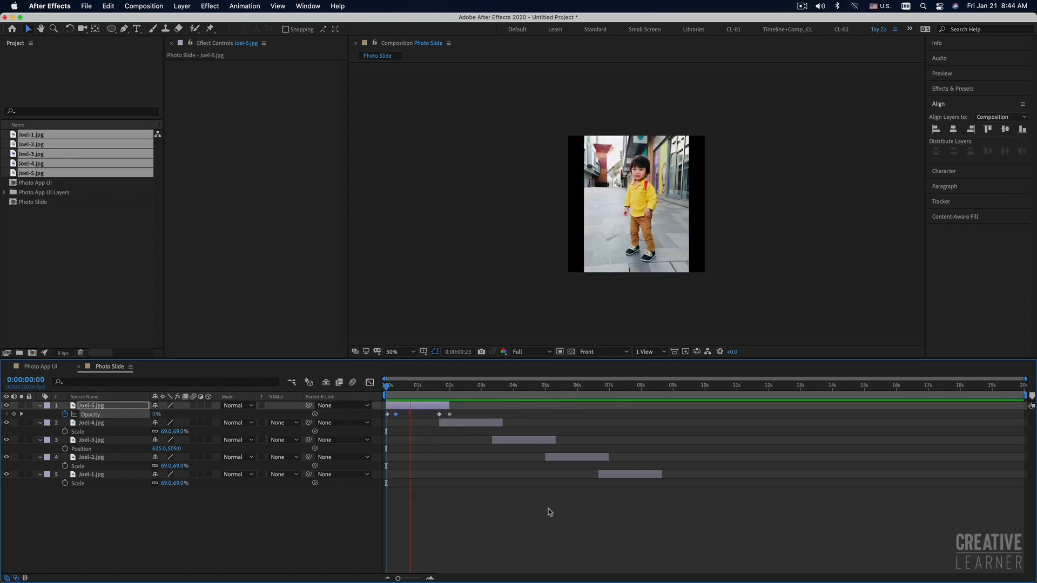
key("space")
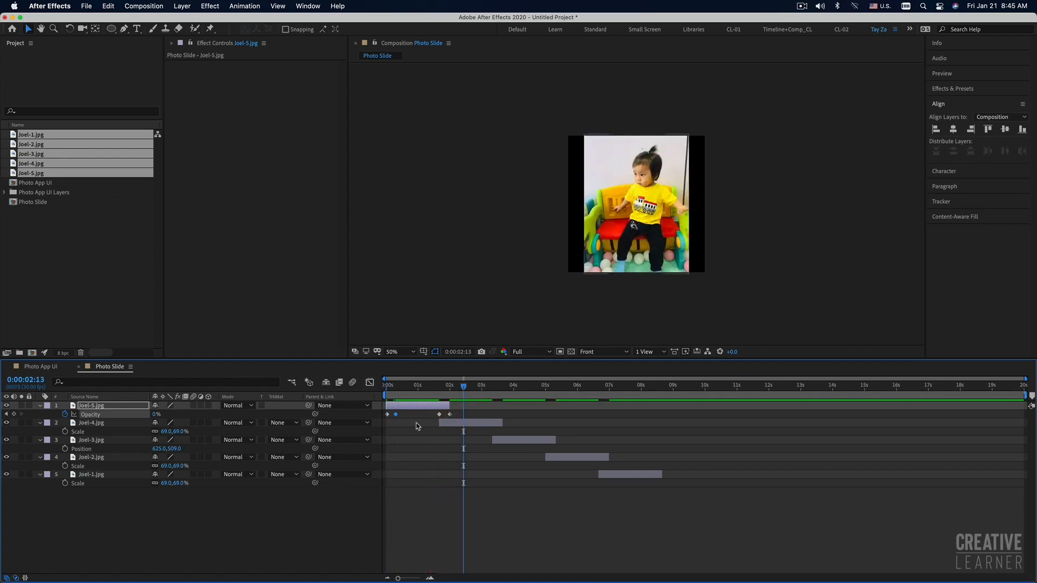
Step: Lengthen photo 5's fade-in by moving its second opacity keyframe slightly later, and preview the slideshow
left_click(402, 416)
left_click(395, 415)
left_click_drag(395, 415, 399, 415)
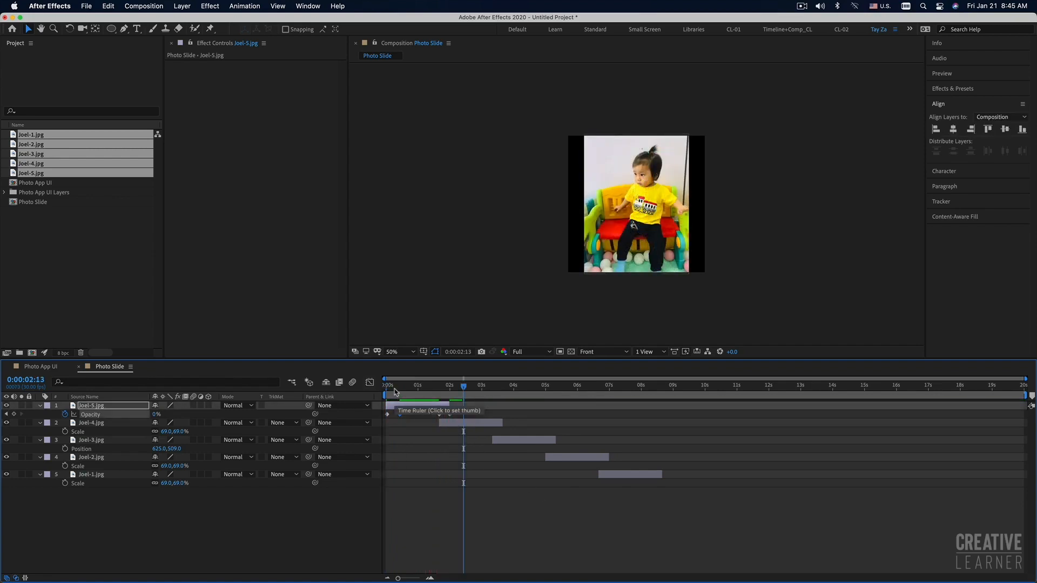
key("space")
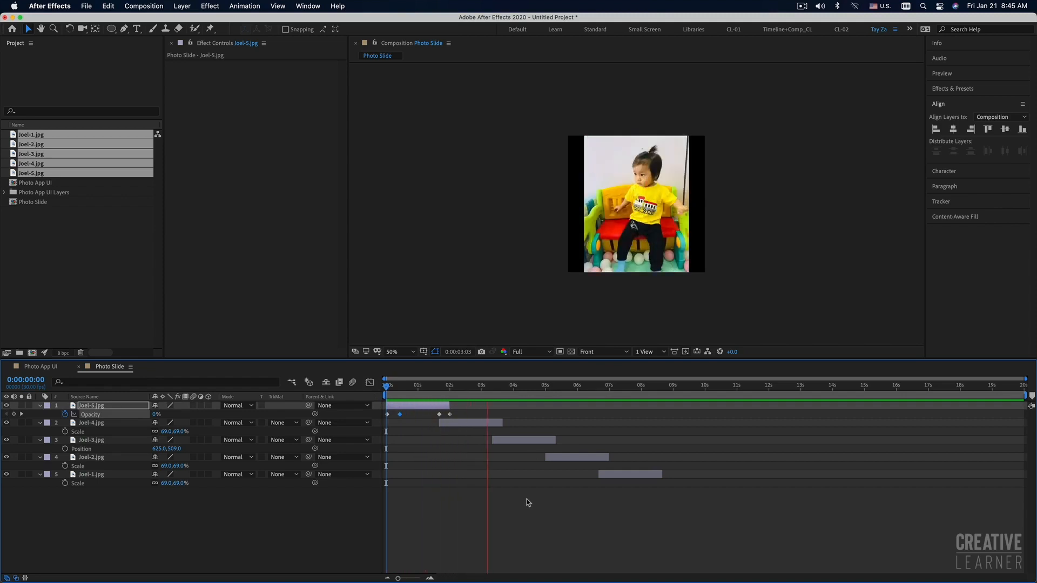
left_click(594, 516)
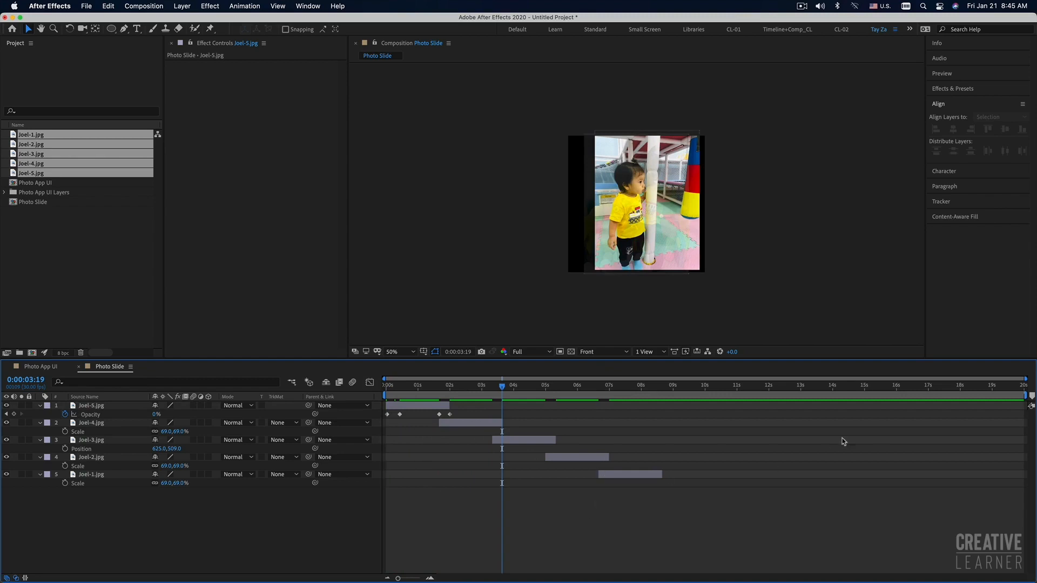
Step: End the work area where the last photo clip ends and trim the Photo Slide composition to it
left_click_drag(1025, 396, 668, 404)
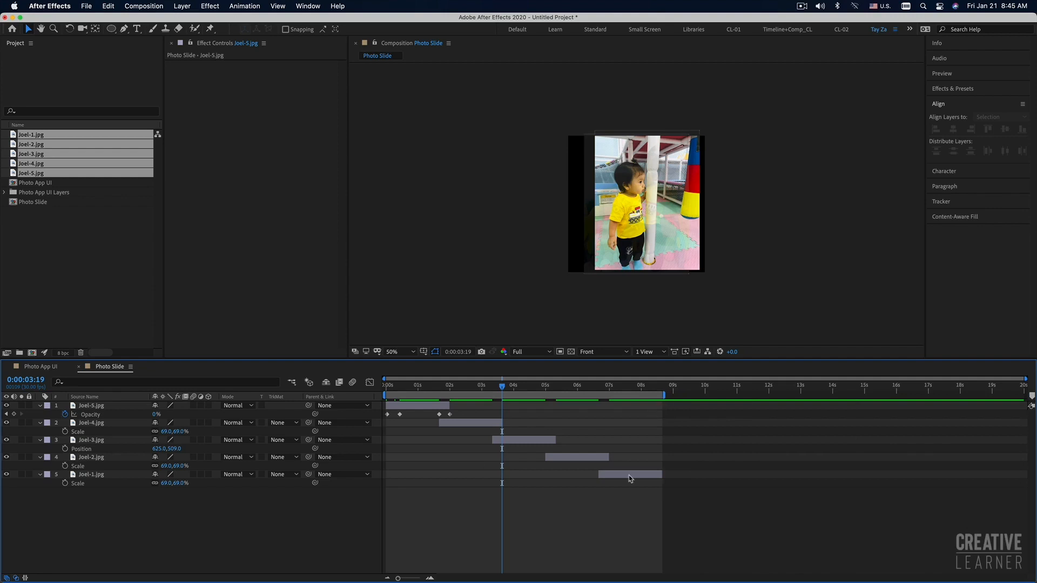
right_click(600, 396)
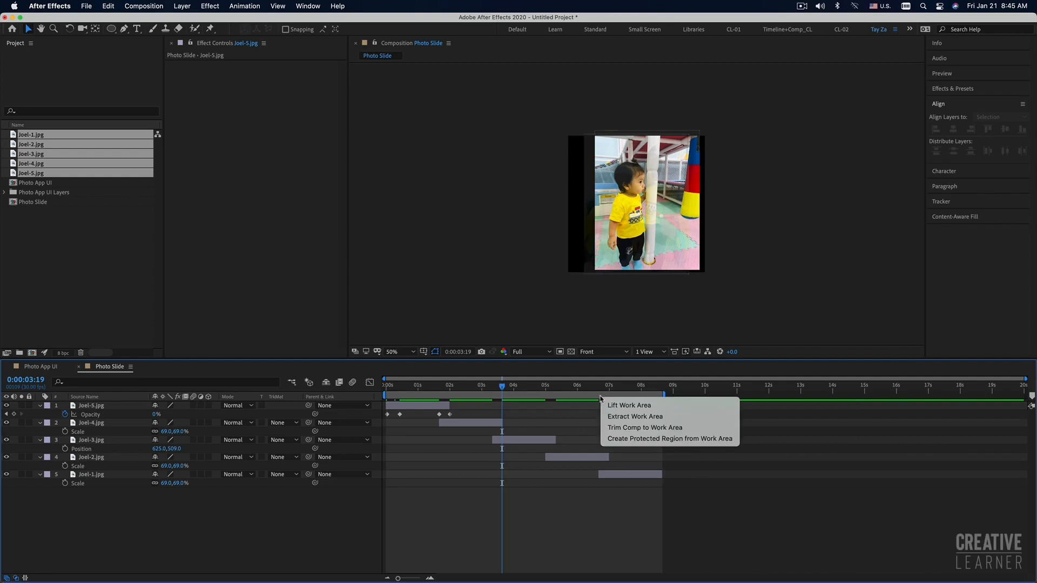
left_click(620, 423)
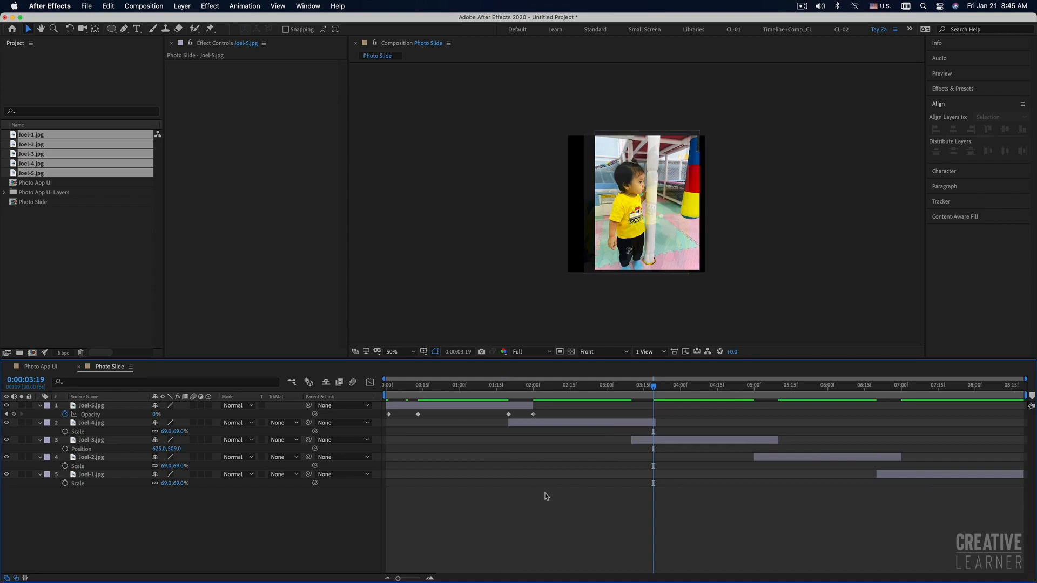
Step: Add the Photo Slide composition to the Photo App UI timeline directly above bubble-3, starting at about 0:00:05:00
left_click(54, 268)
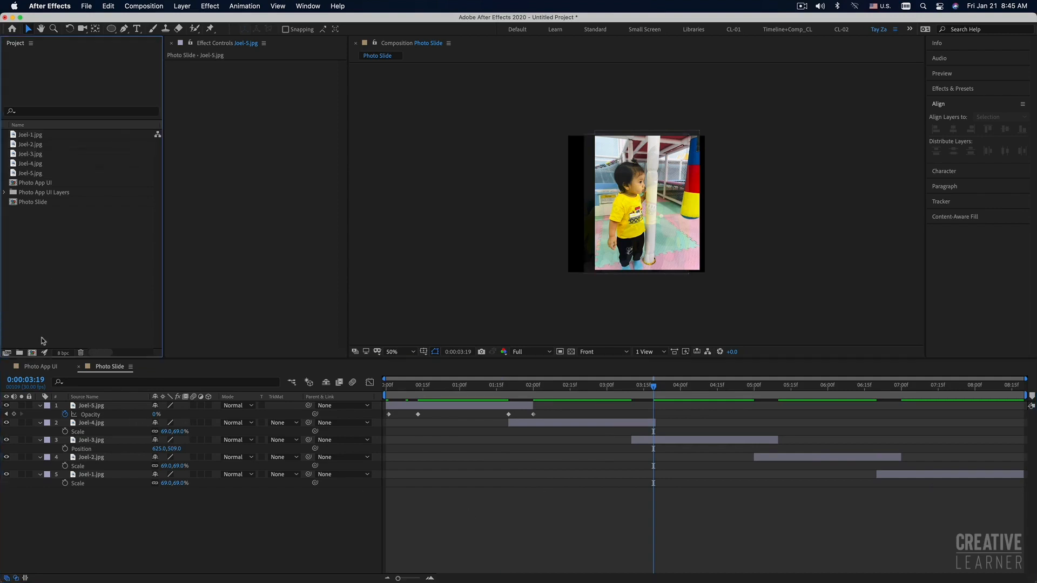
left_click(39, 366)
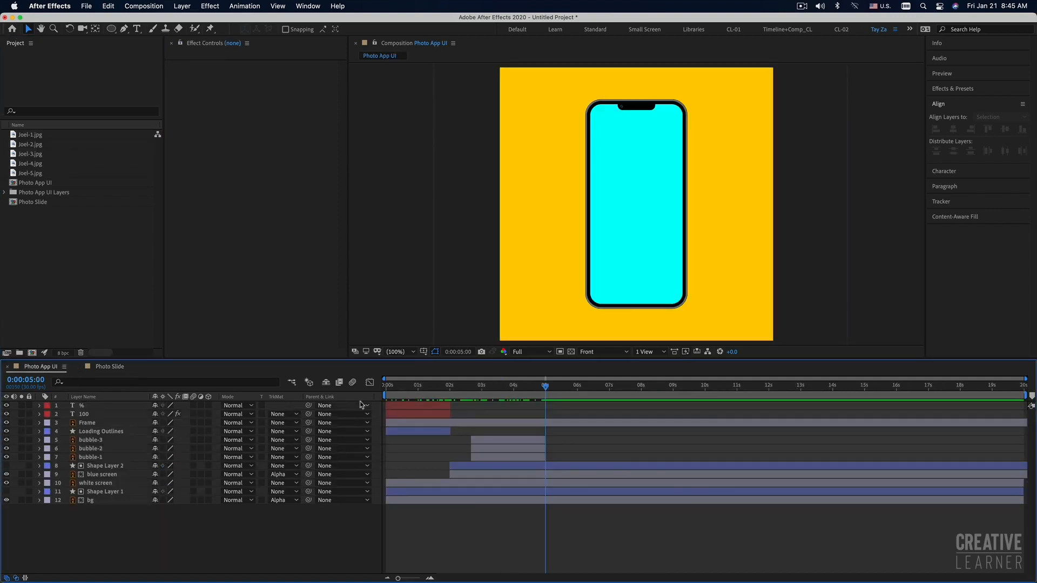
left_click(67, 242)
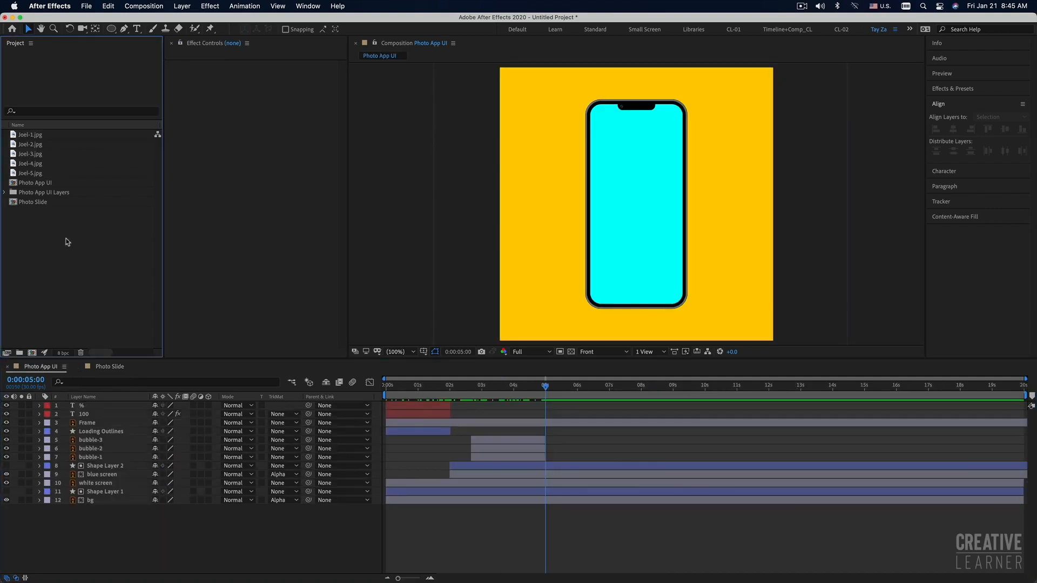
left_click(42, 183)
left_click(35, 202)
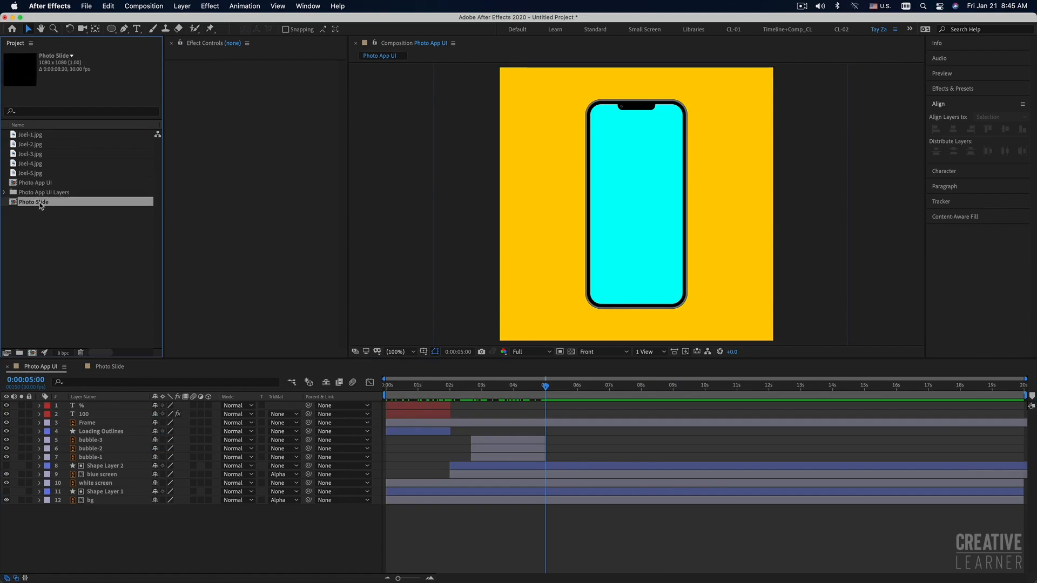
left_click_drag(40, 205, 547, 441)
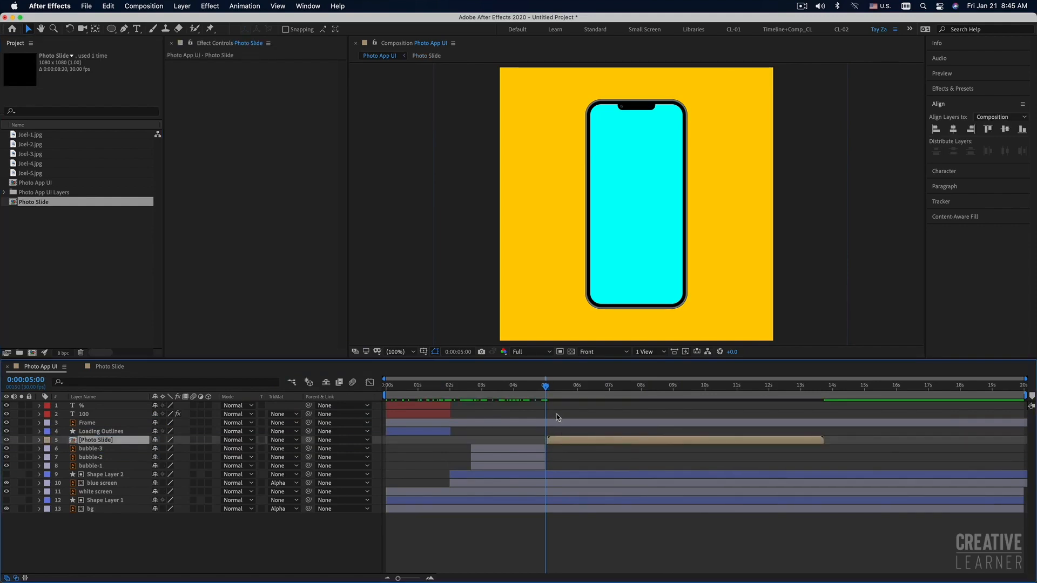
Step: Align the start of the Photo Slide layer exactly with 0:00:05:00 and preview the slideshow's first photo
key("equal")
left_click_drag(562, 442, 558, 443)
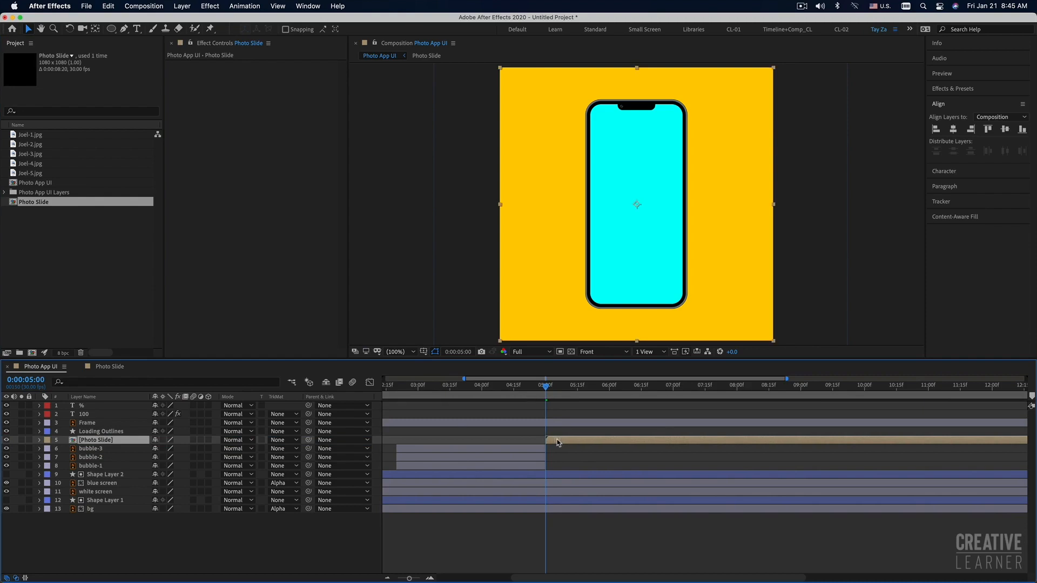
key("minus")
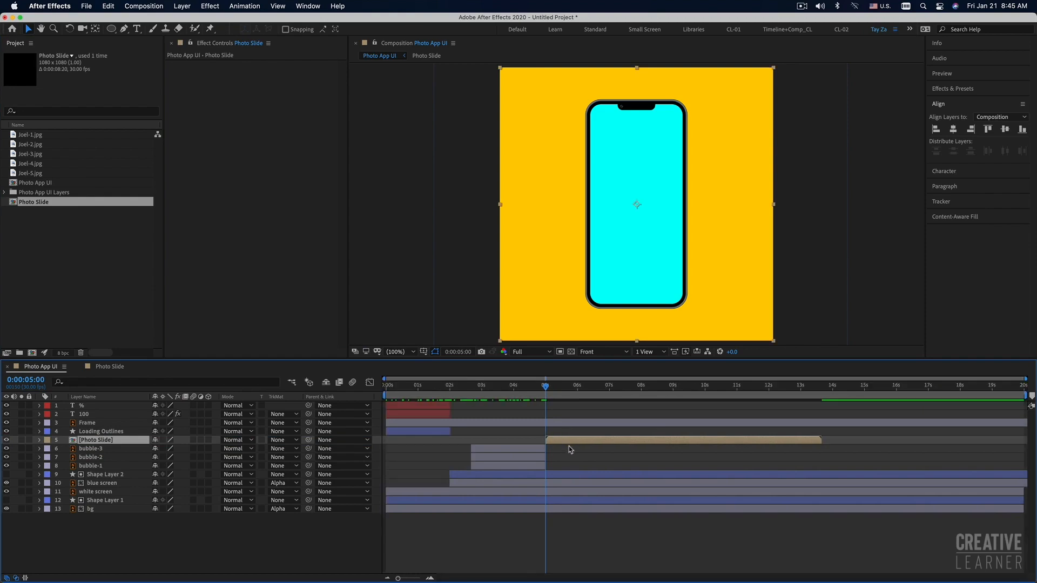
key("space")
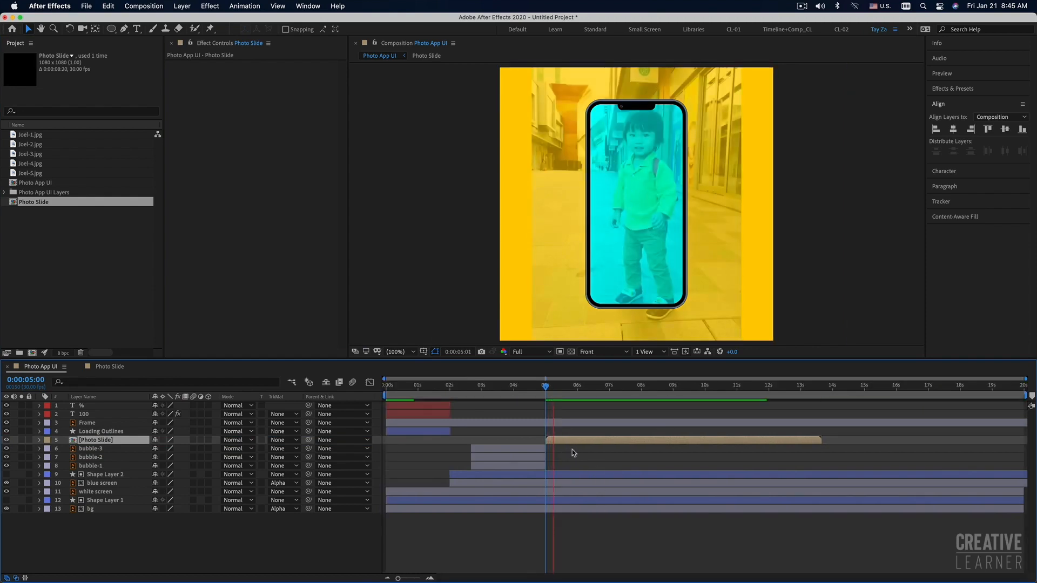
key("space")
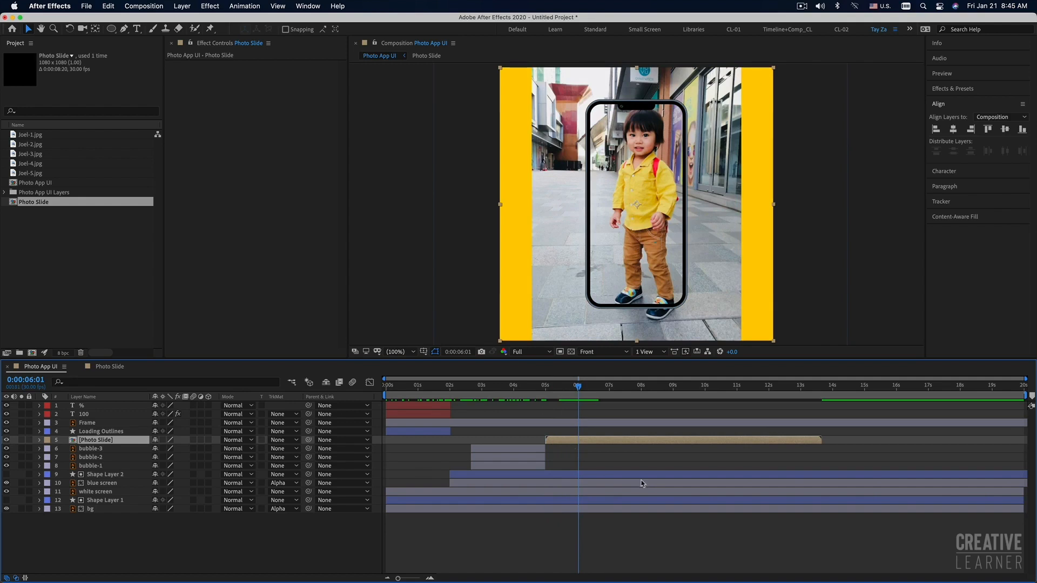
Step: Duplicate the blue screen layer, place the copy directly above Photo Slide, and start it at 0:00:05:00
left_click(565, 484)
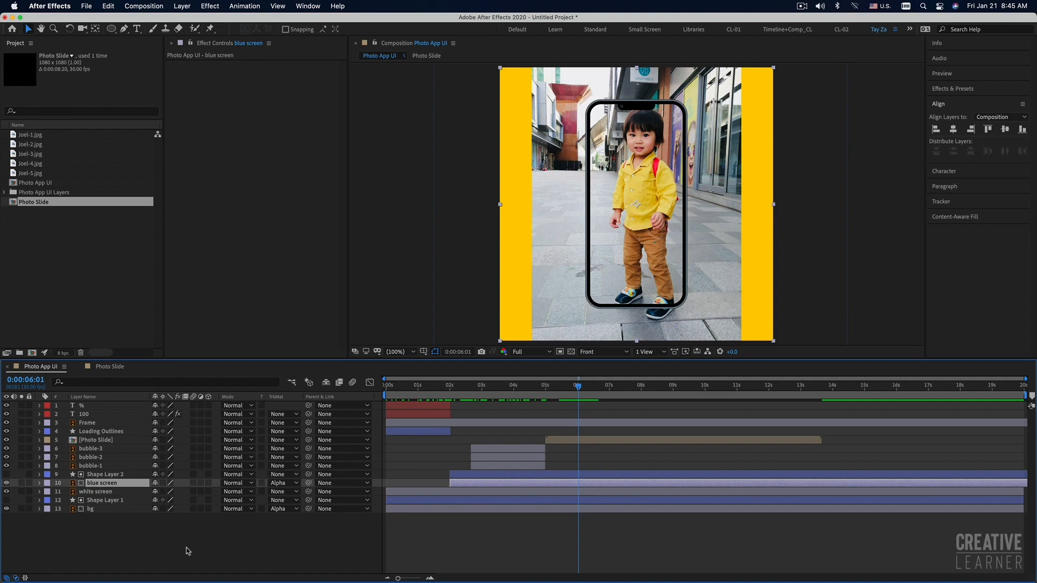
key("super+d")
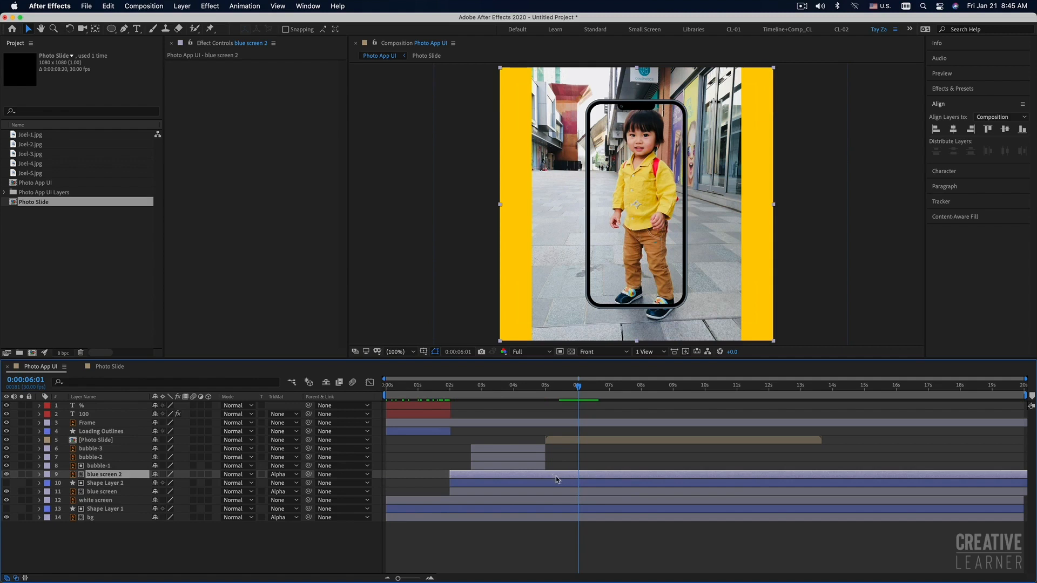
left_click_drag(119, 478, 119, 441)
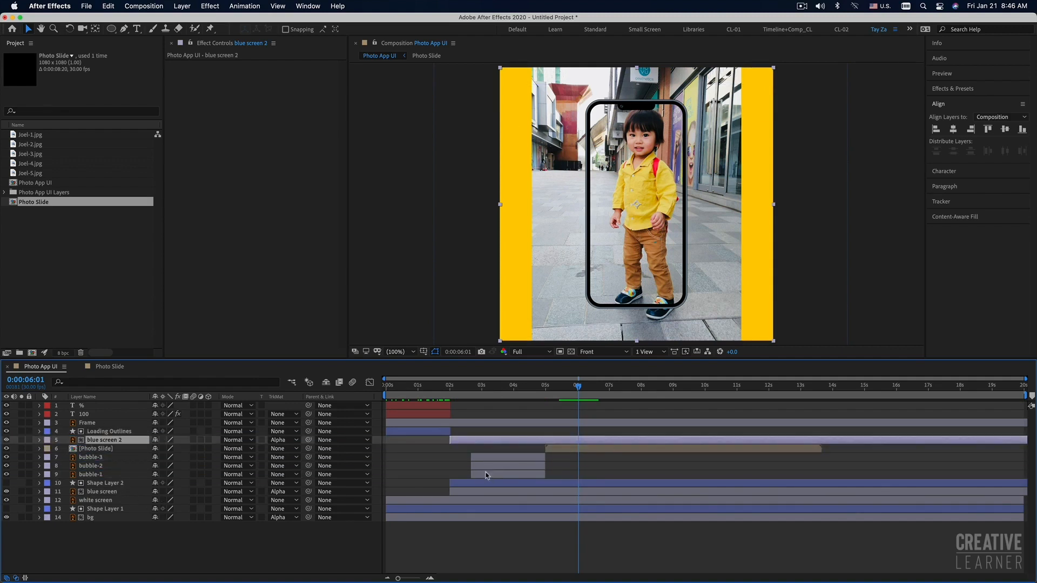
left_click_drag(460, 441, 558, 443)
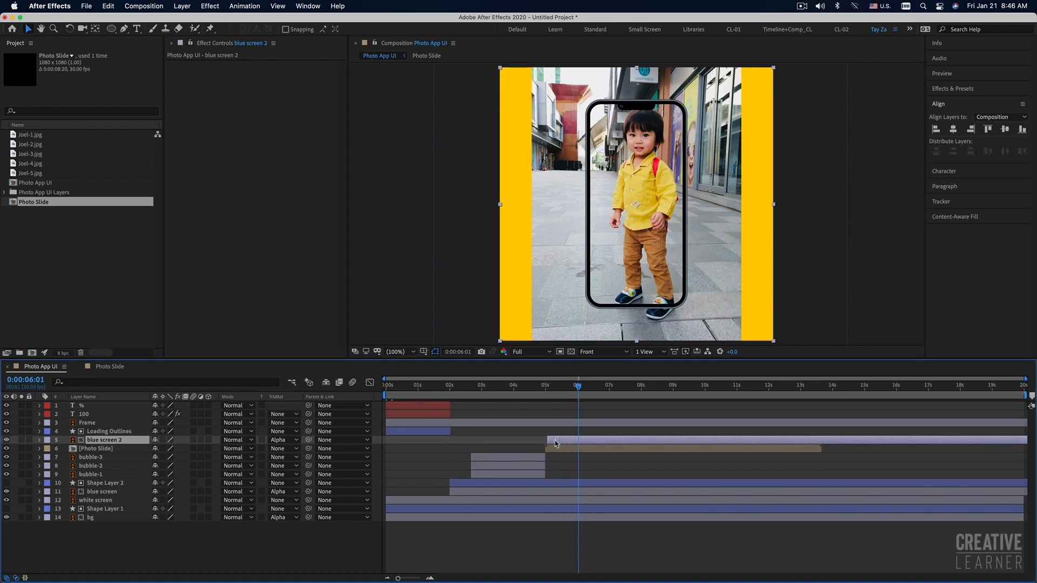
Step: Remove the track matte from blue screen 2, set Photo Slide to Alpha Matte "blue screen 2", and preview from 0:00:04:28
left_click(561, 451)
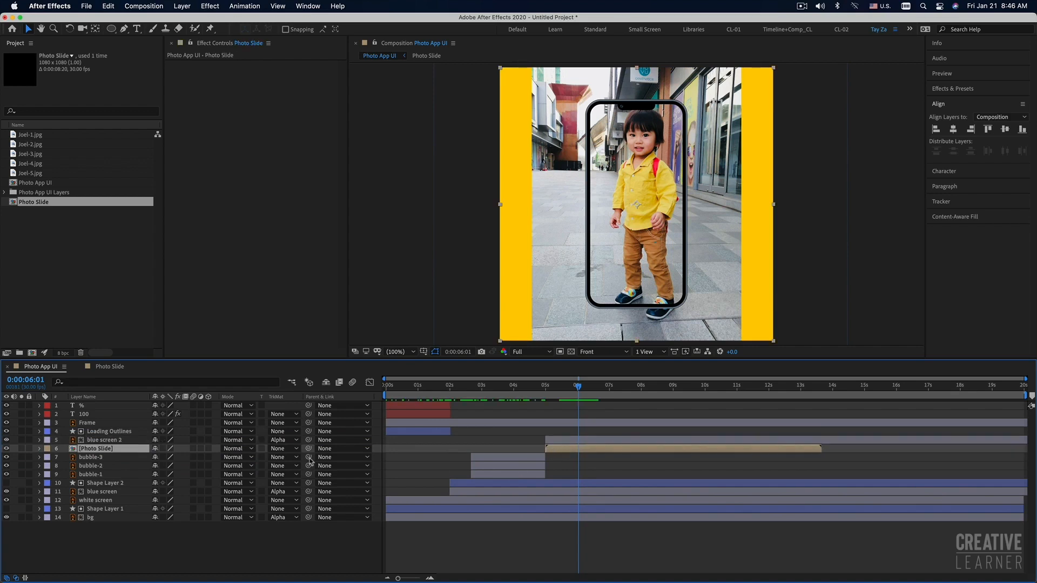
left_click(279, 449)
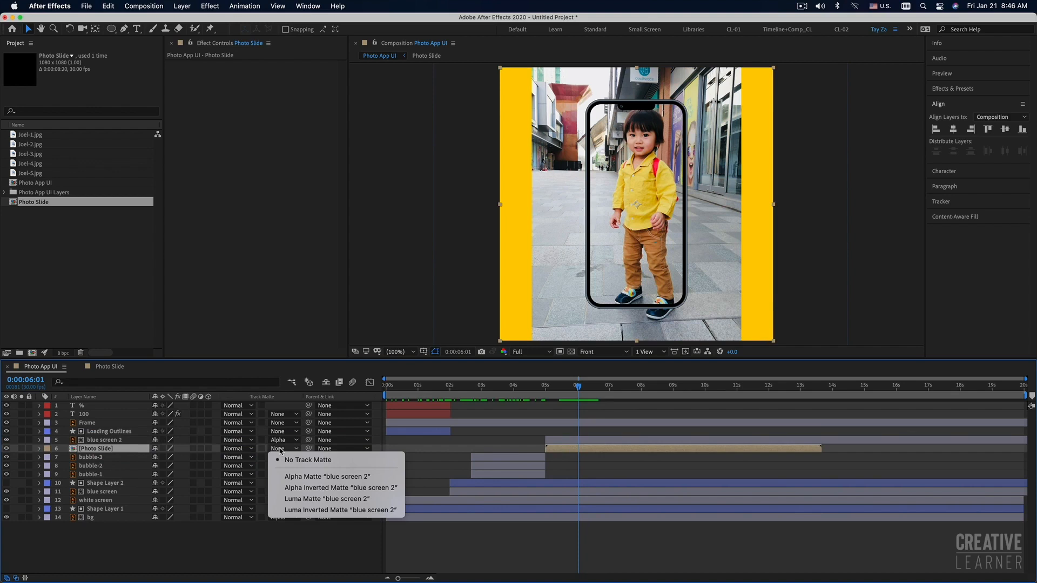
left_click(116, 452)
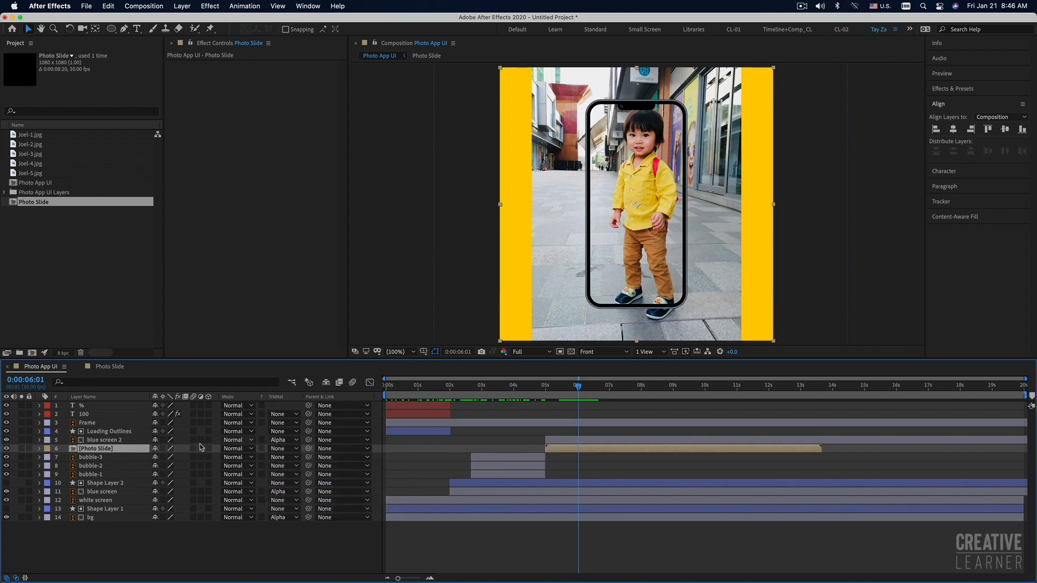
left_click(124, 442)
left_click(284, 441)
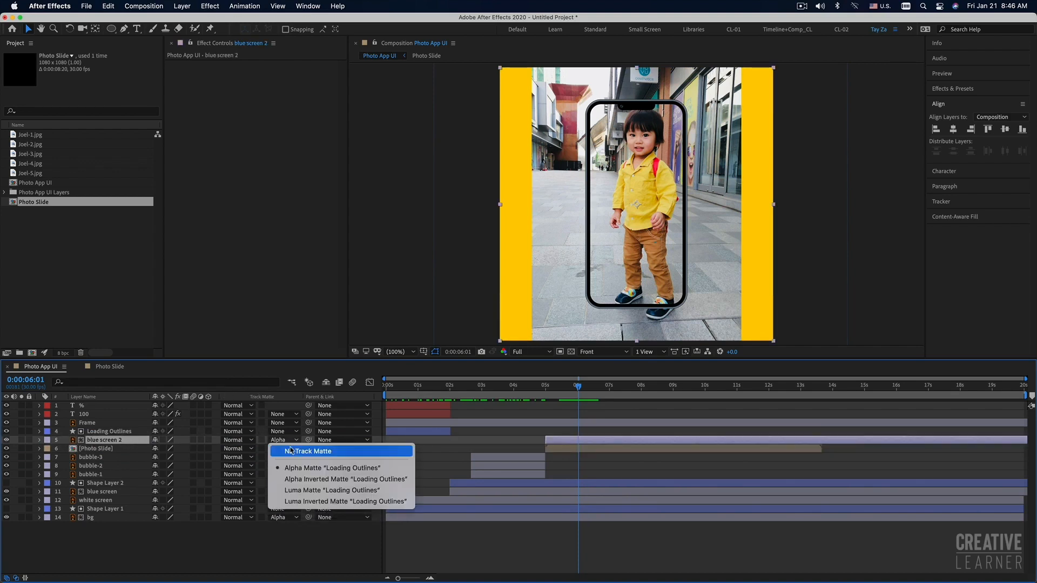
left_click(290, 452)
left_click(294, 452)
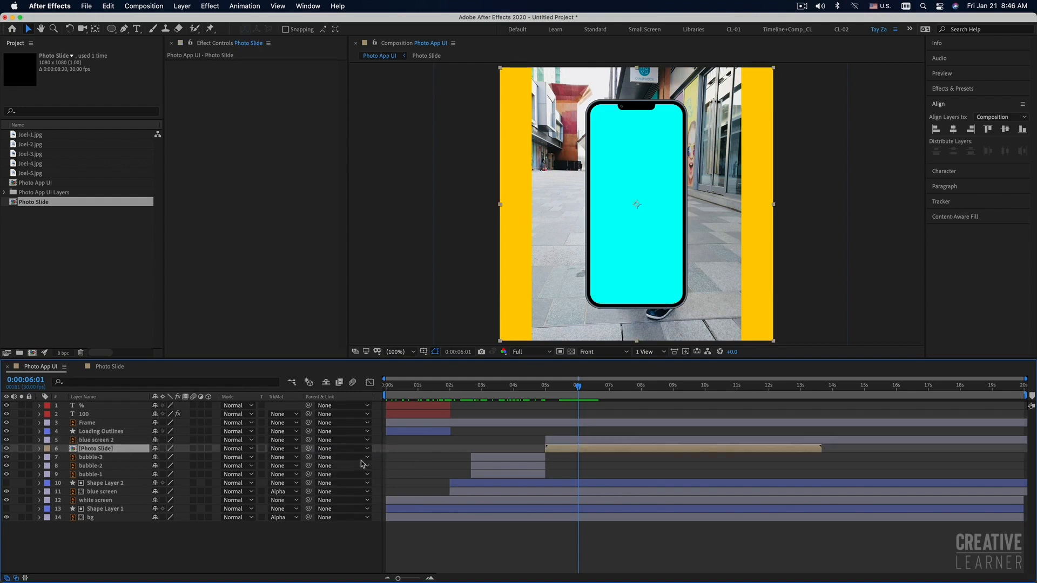
left_click(291, 450)
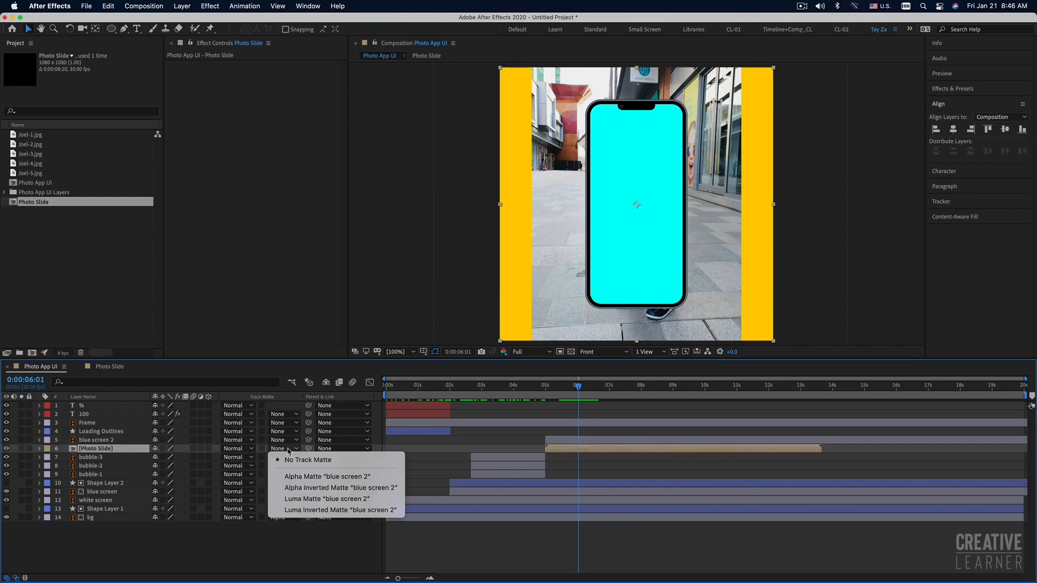
left_click(312, 477)
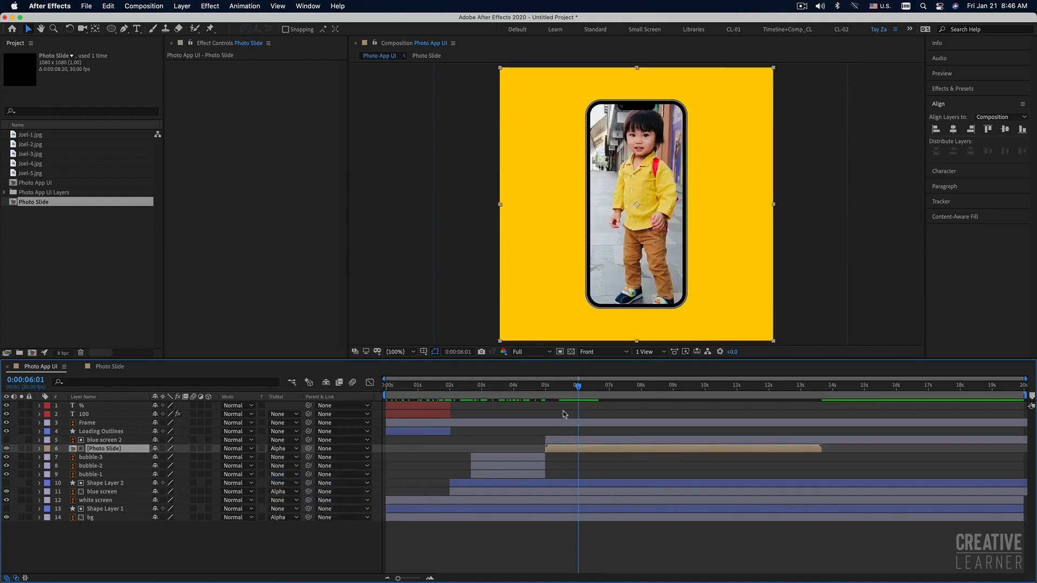
left_click(544, 386)
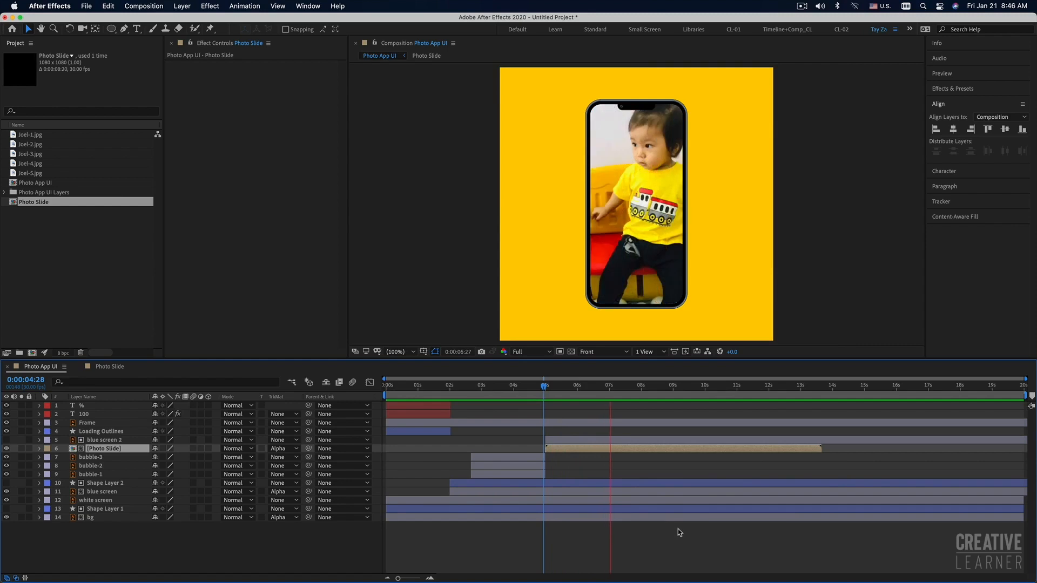
Step: Scale all five photos in the Photo Slide composition to 63% and preview them in Photo App UI
mouse_move(558, 388)
left_mouse_down()
mouse_move(547, 391)
mouse_move(557, 392)
left_mouse_up()
double_click(579, 451)
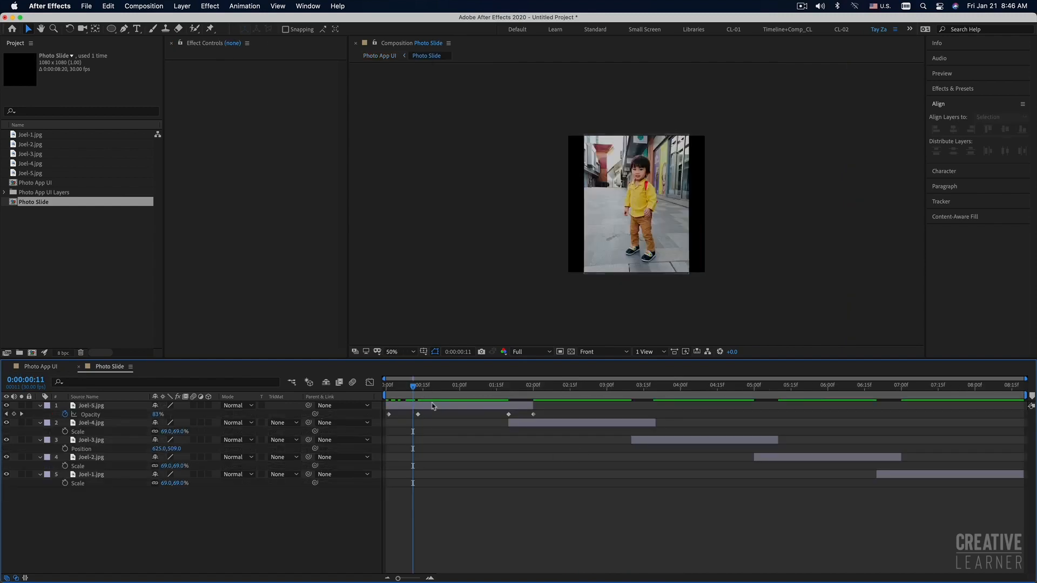
key("super+a")
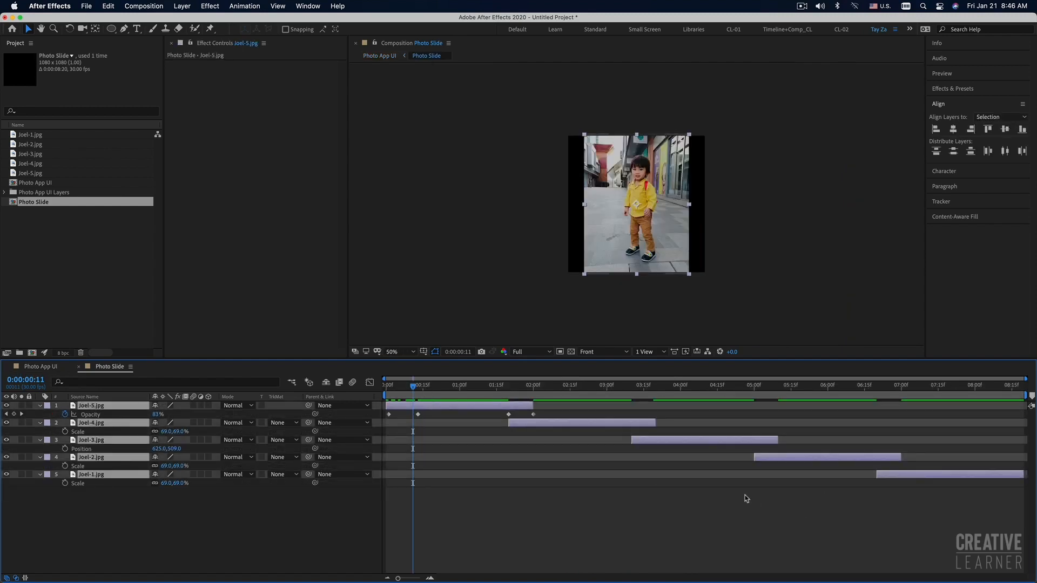
key("s")
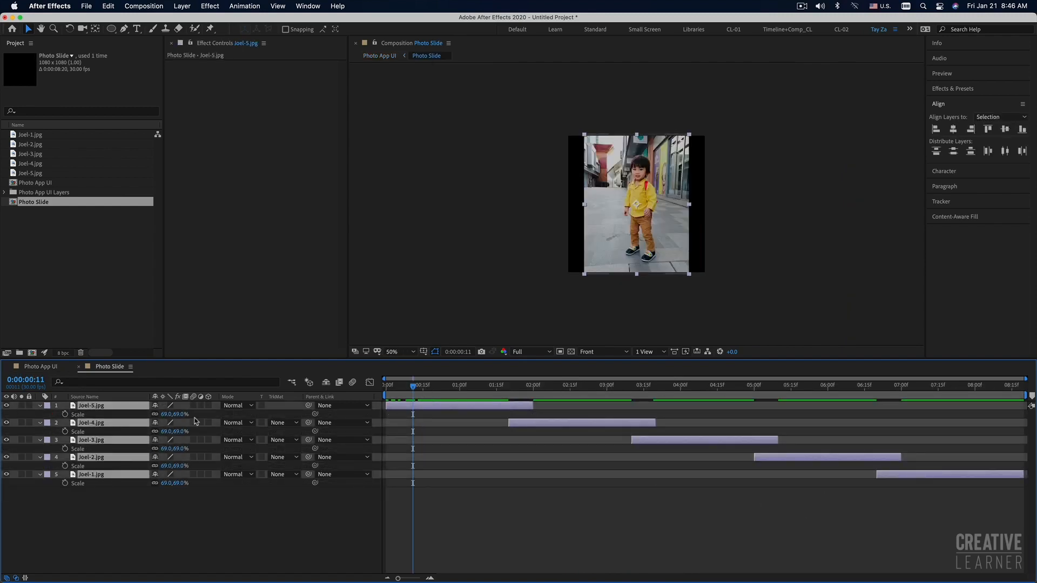
left_click_drag(178, 415, 177, 416)
left_click(53, 368)
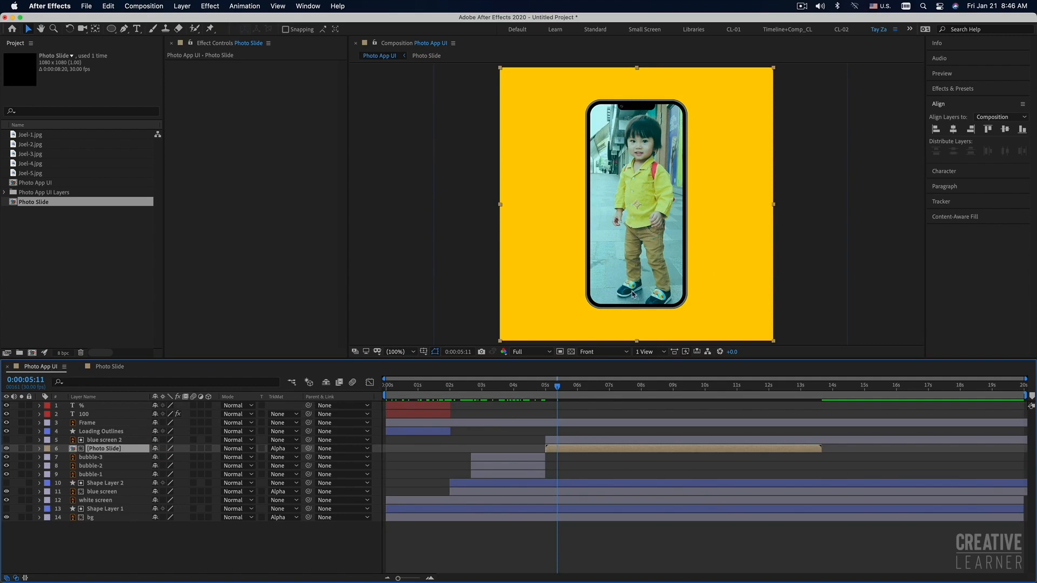
left_click(108, 367)
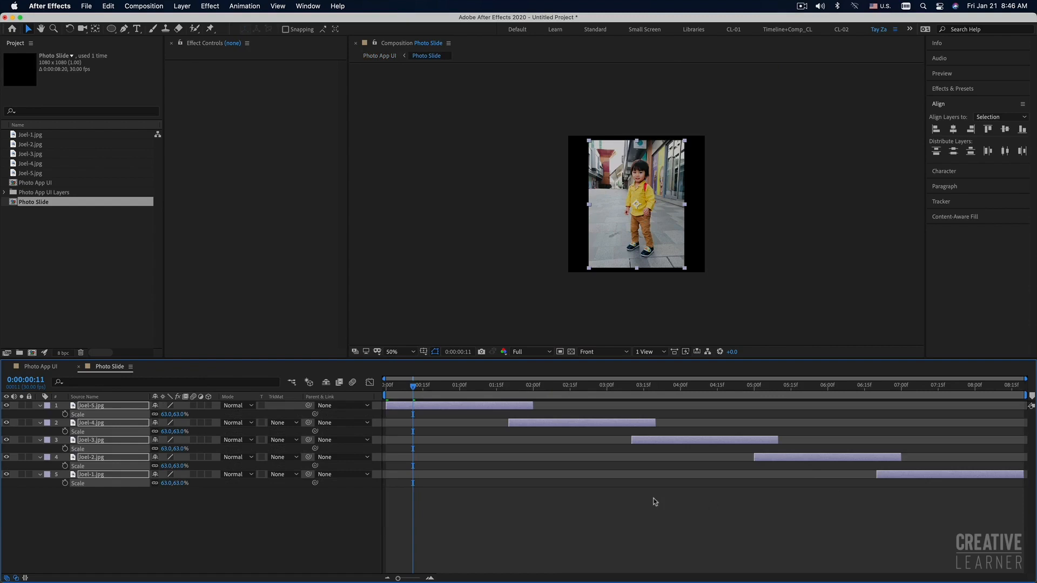
left_click(36, 368)
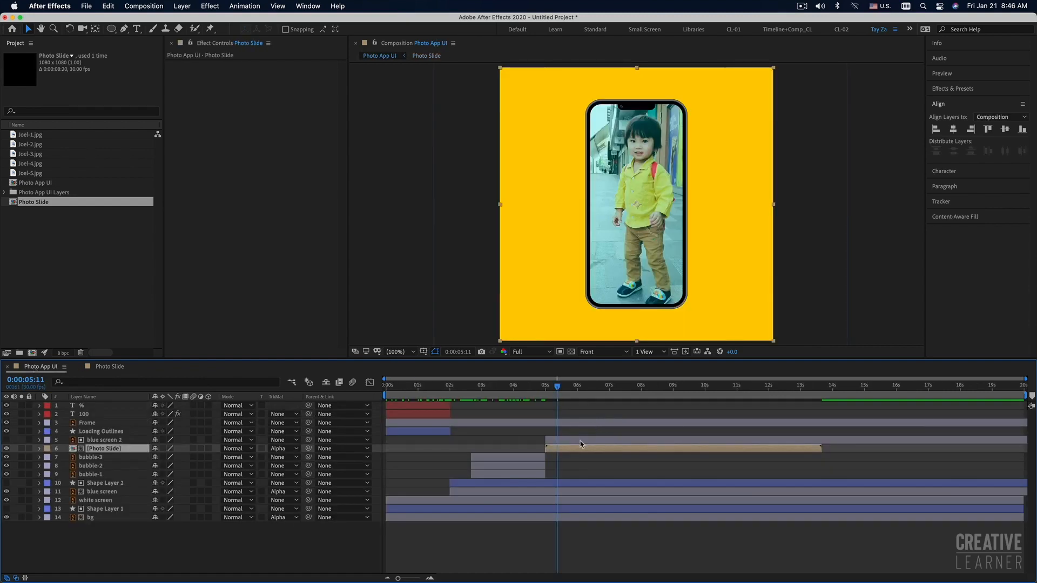
key("space")
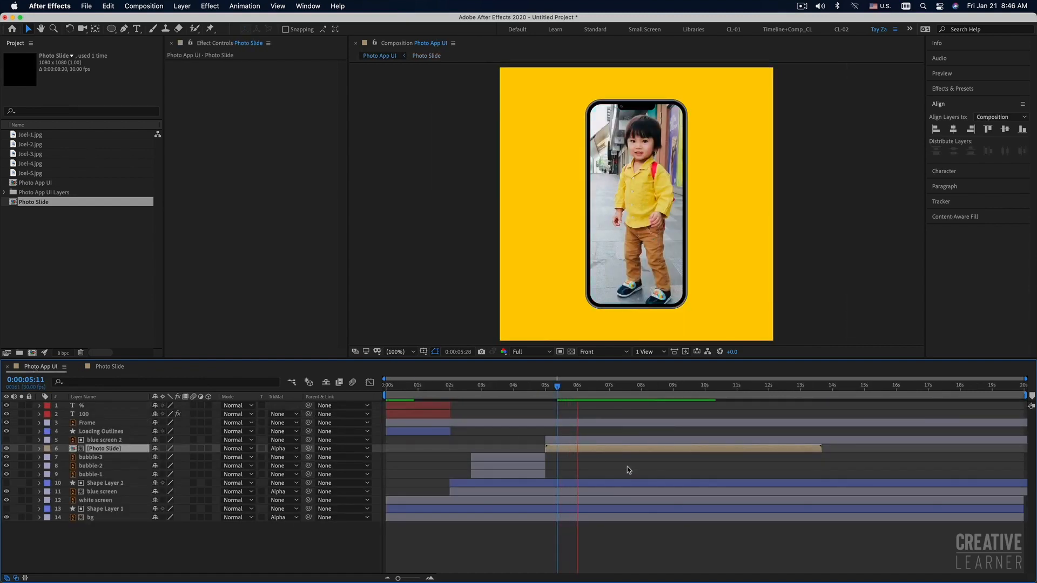
key("space")
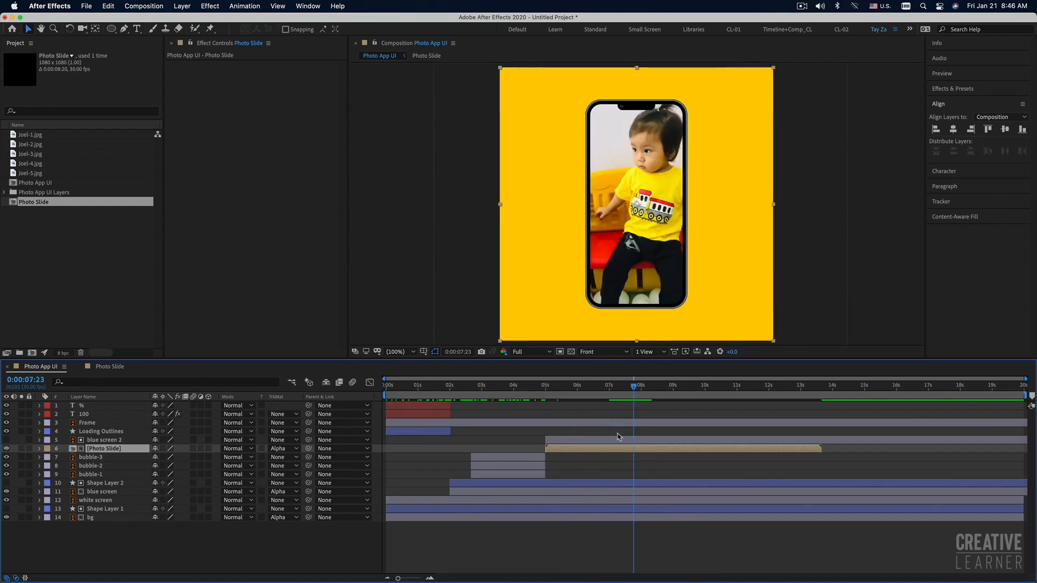
Step: Shift photo 4 in the Photo Slide composition to X position 523 and preview the slideshow in Photo App UI from 0:00:04:28
double_click(620, 450)
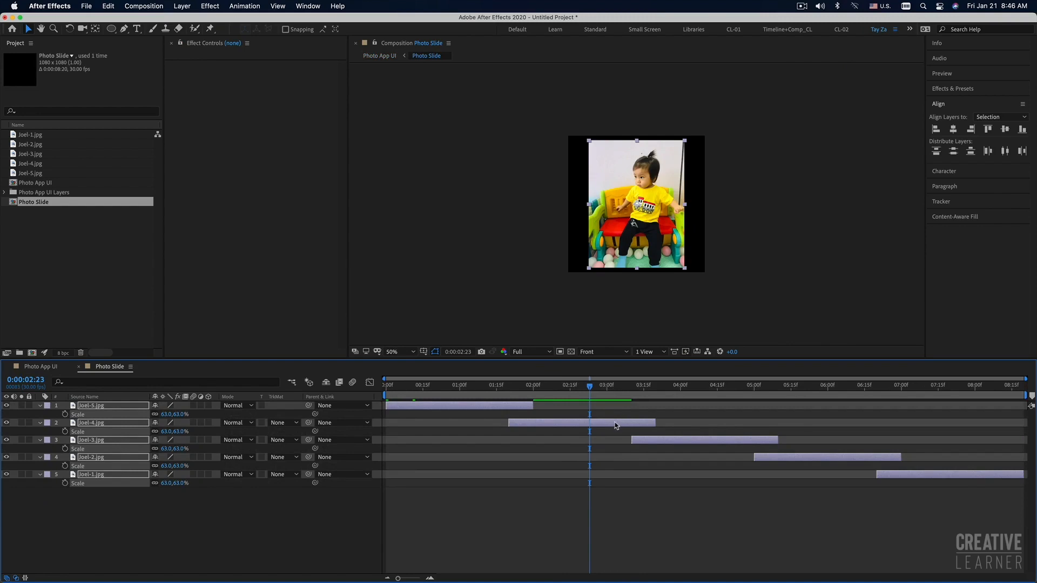
left_click(617, 425)
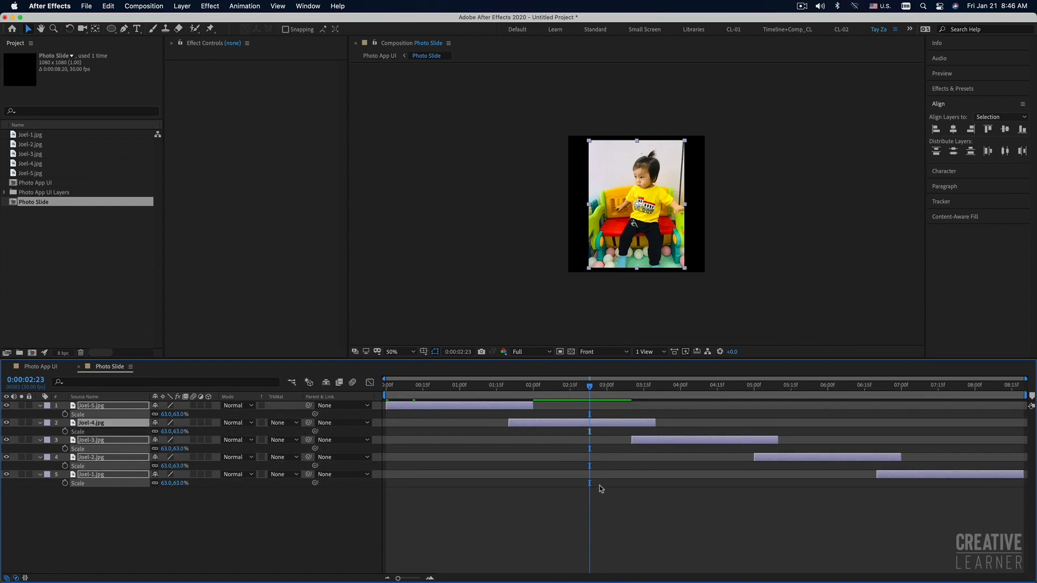
key("p")
left_click(601, 489)
left_click(609, 426)
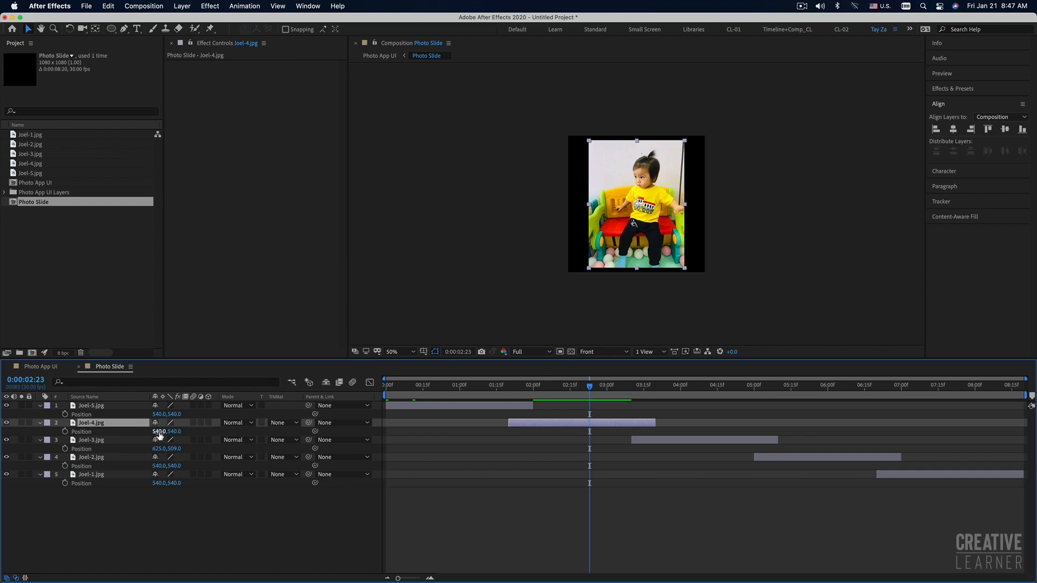
left_click_drag(159, 431, 150, 432)
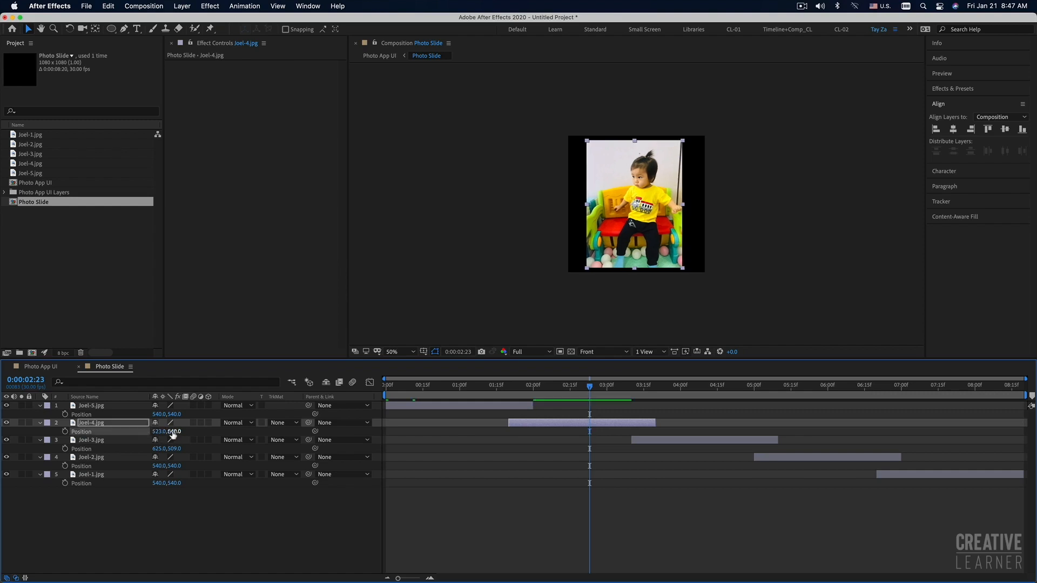
left_click(43, 367)
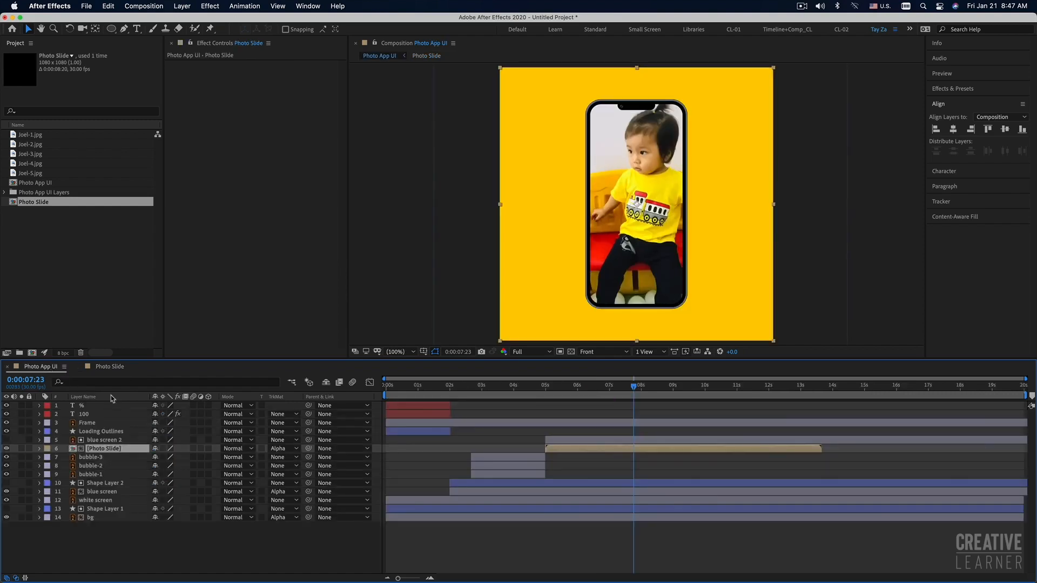
left_click(544, 387)
key("space")
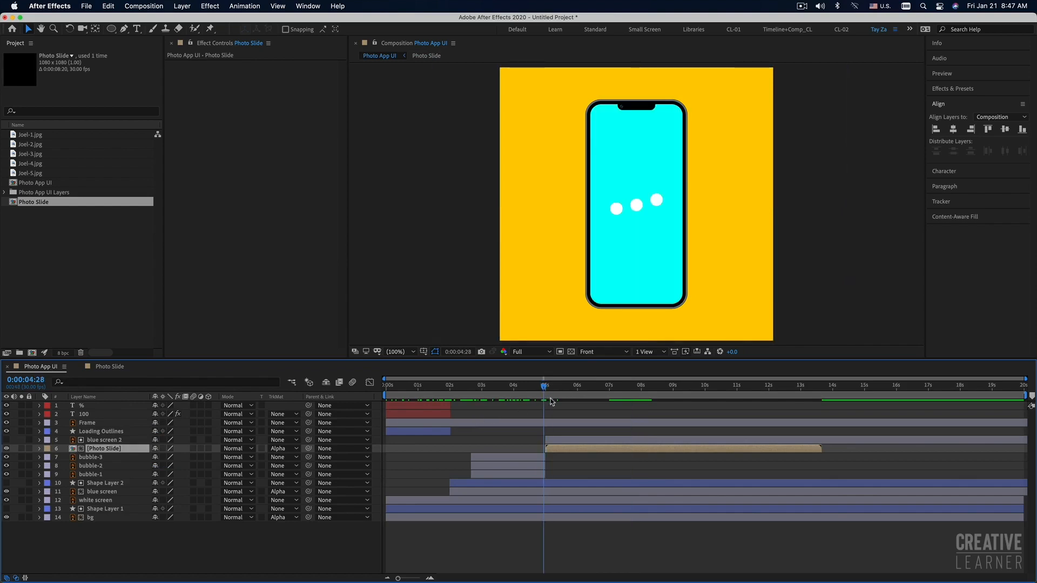
left_click(701, 533)
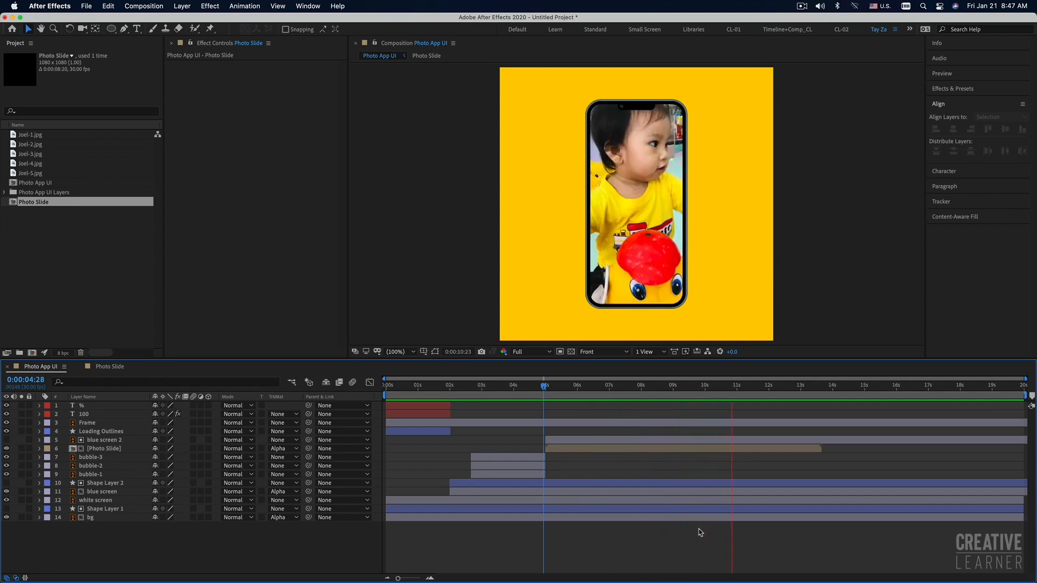
key("space")
Step: End the work area where the Photo Slide layer ends and preview the whole animation from the start in a maximized composition view
left_click_drag(792, 387, 820, 389)
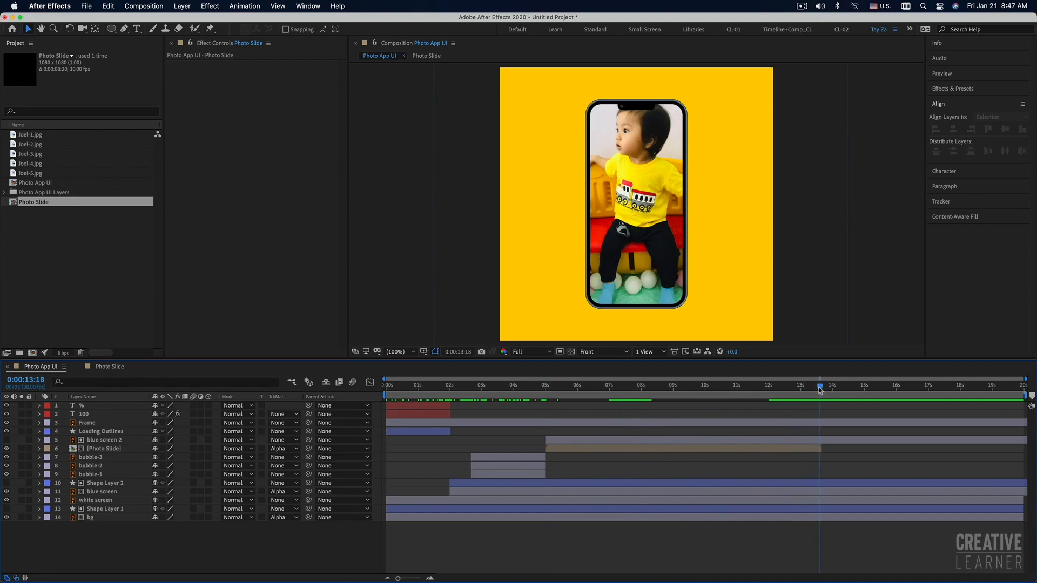
left_click_drag(1031, 396, 823, 396)
key("Home")
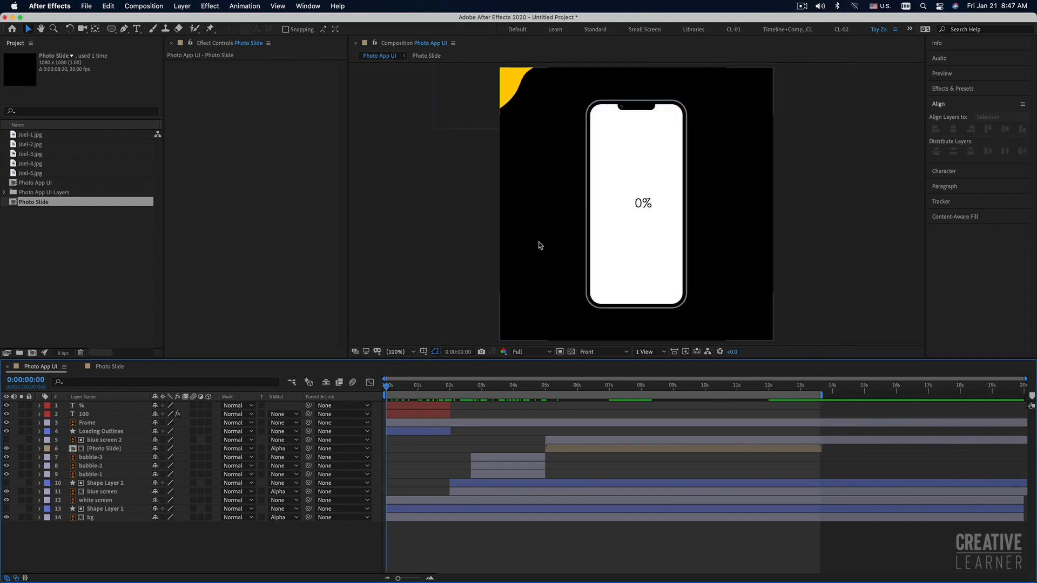
key("grave")
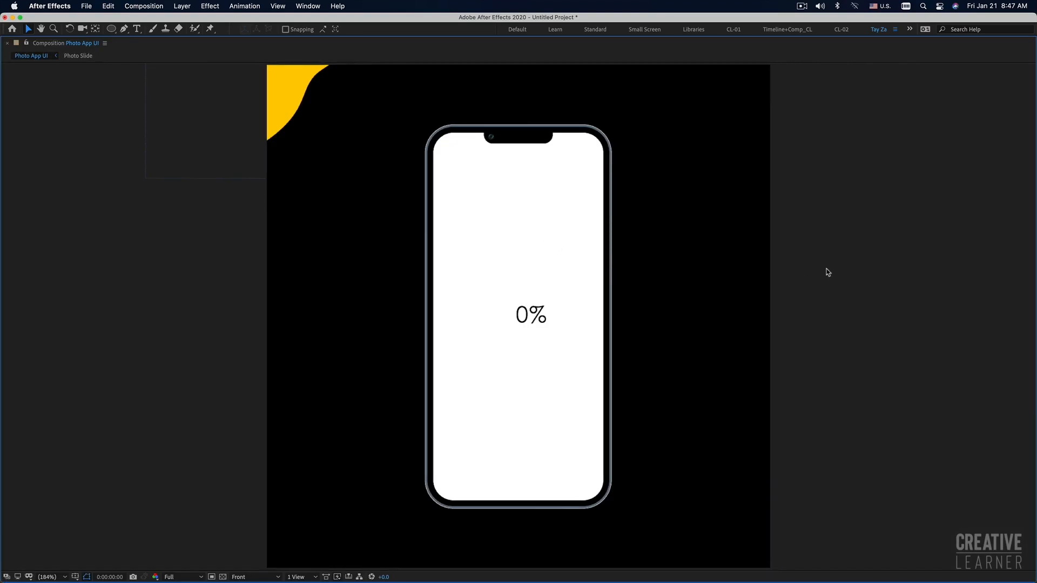
key("space")
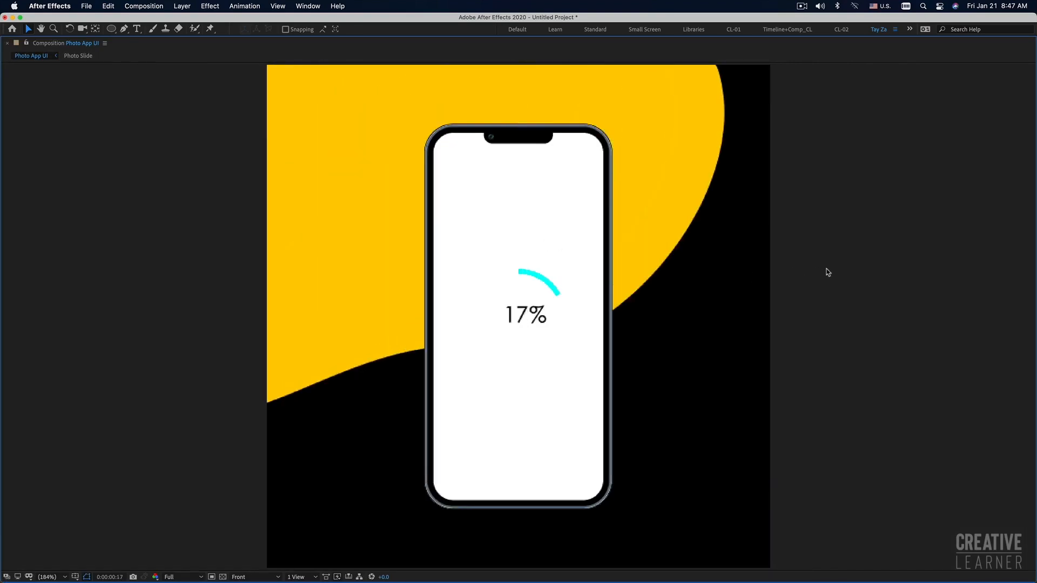
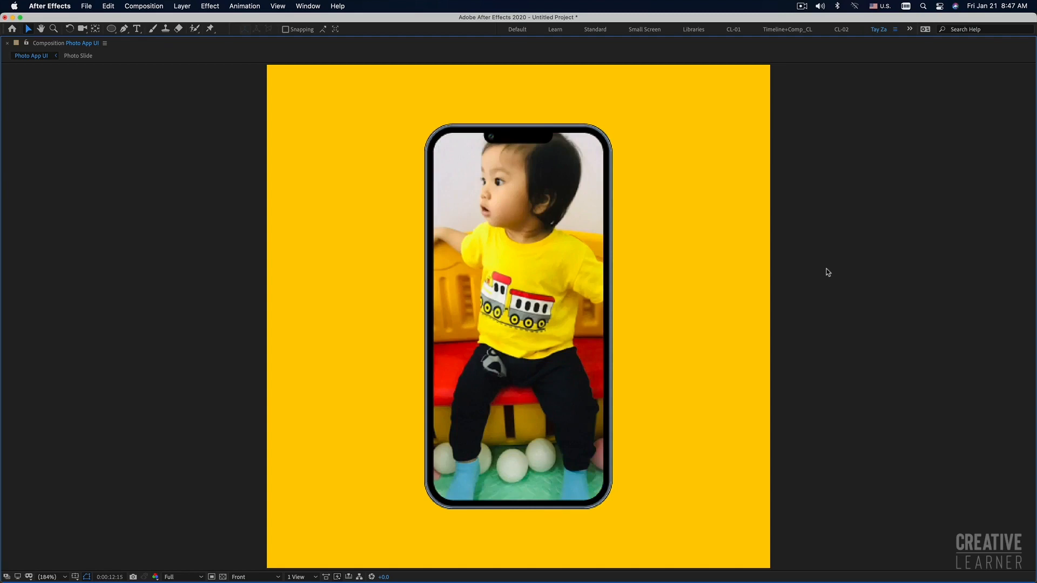
key("grave")
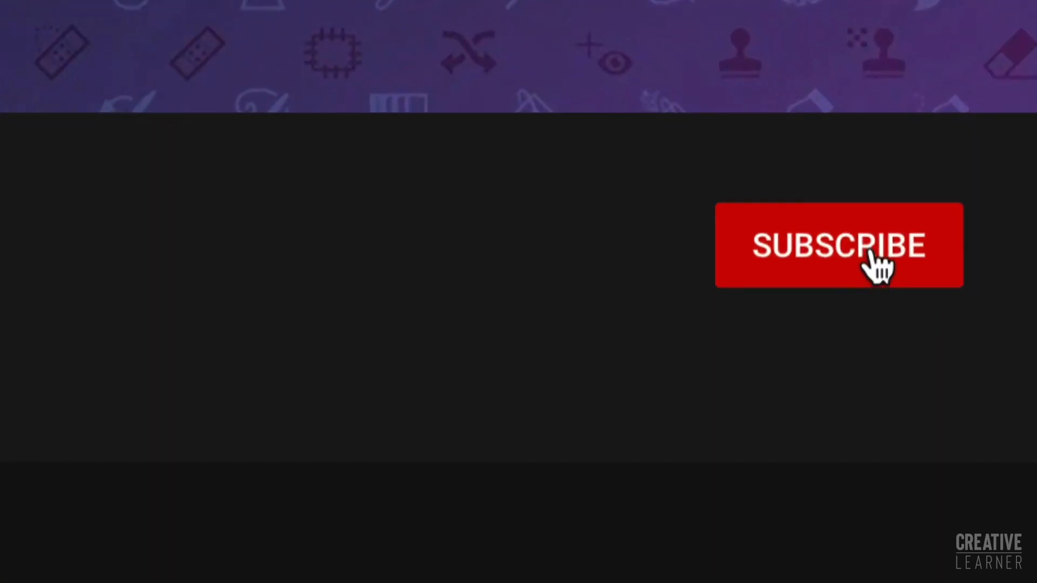
Step: Switch to YouTube in Chrome, subscribe to the Creative Learner channel and set its notifications to All
left_click(871, 253)
left_click(926, 253)
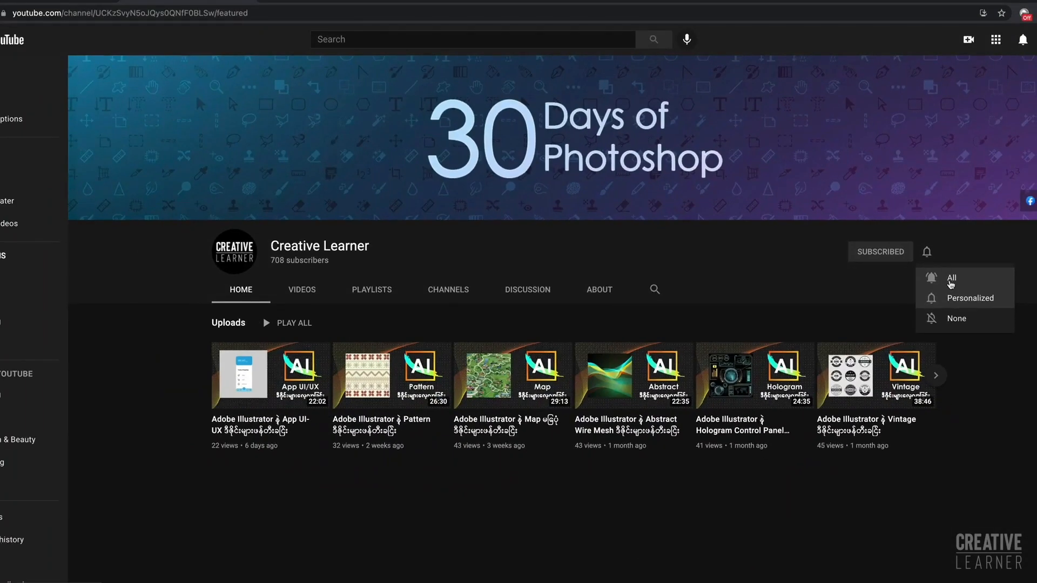
left_click(958, 285)
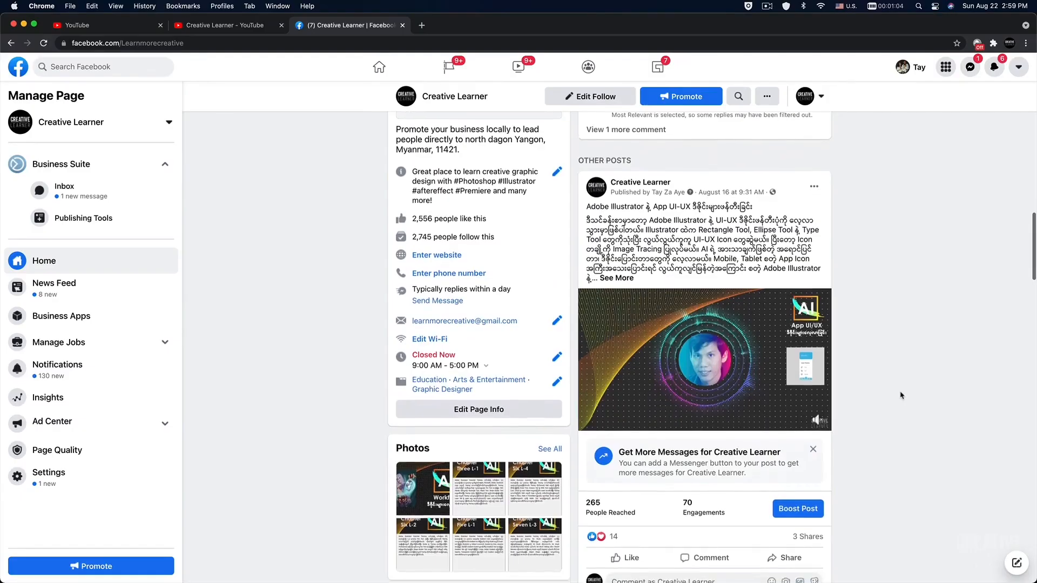
scroll(748, 339, "down", 1)
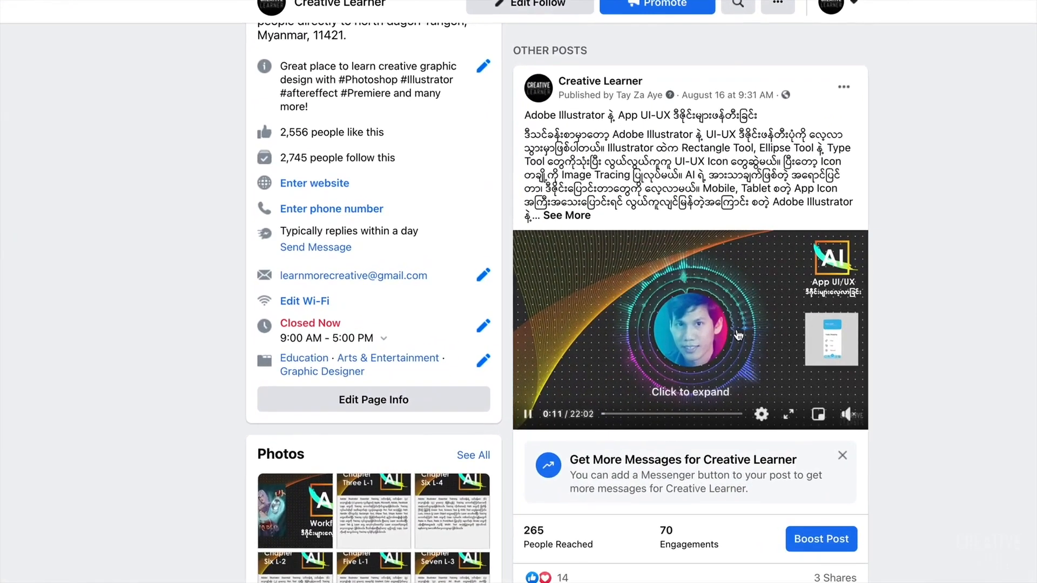
scroll(742, 336, "down", 5)
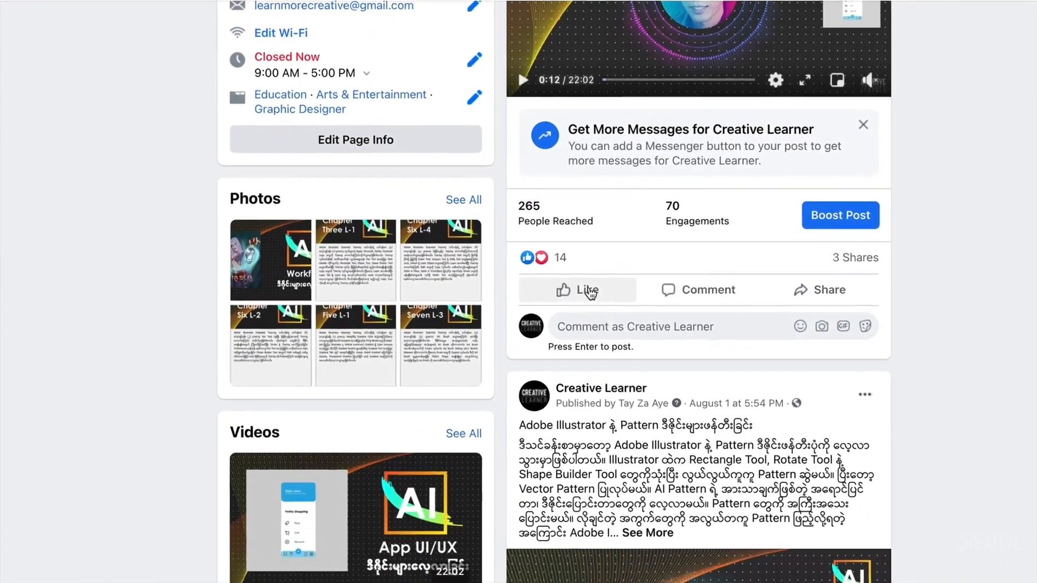
mouse_move(568, 292)
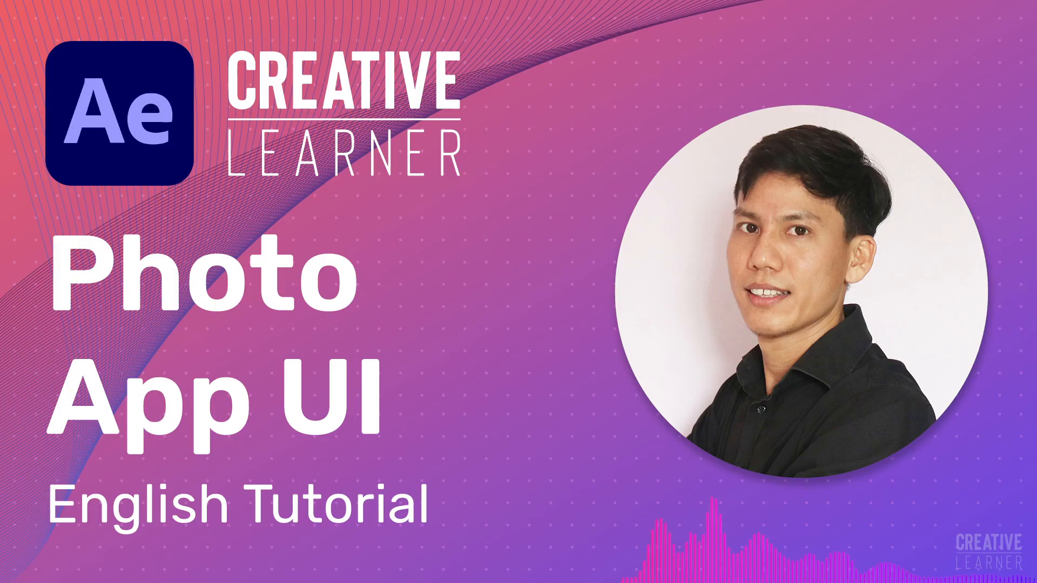